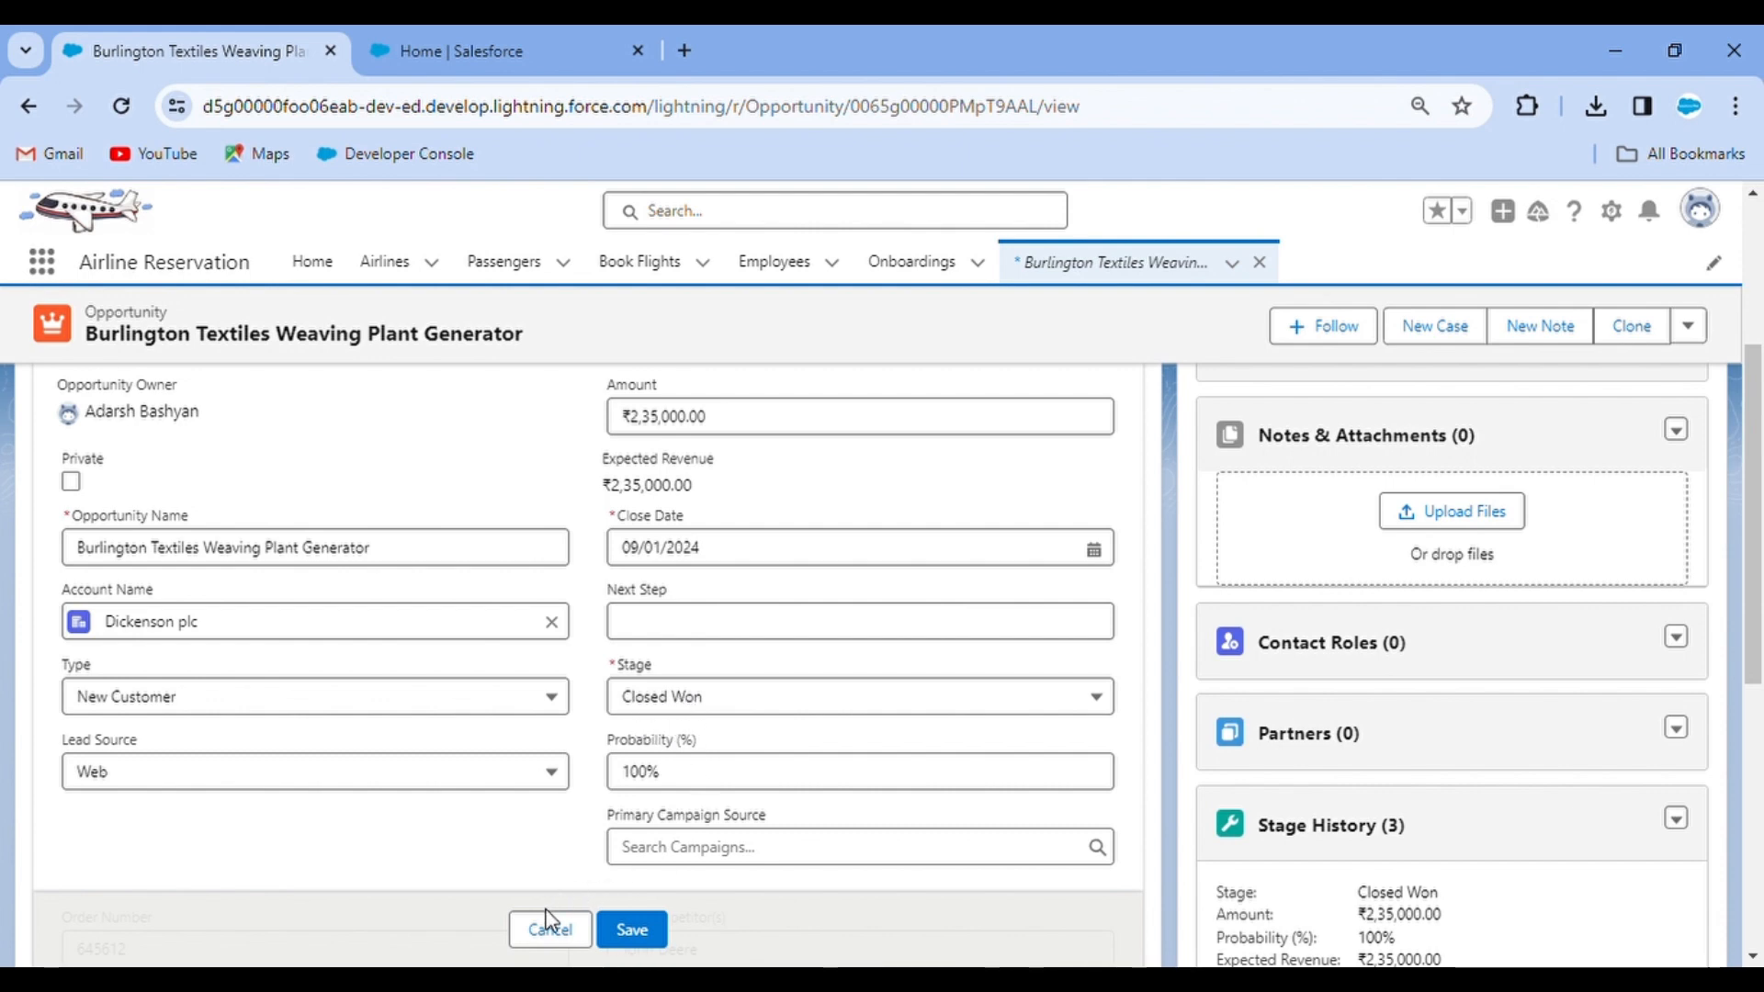
# Step: Cancel editing the opportunity and search Setup for "user" to view the All Users list
pyautogui.click(549, 935)
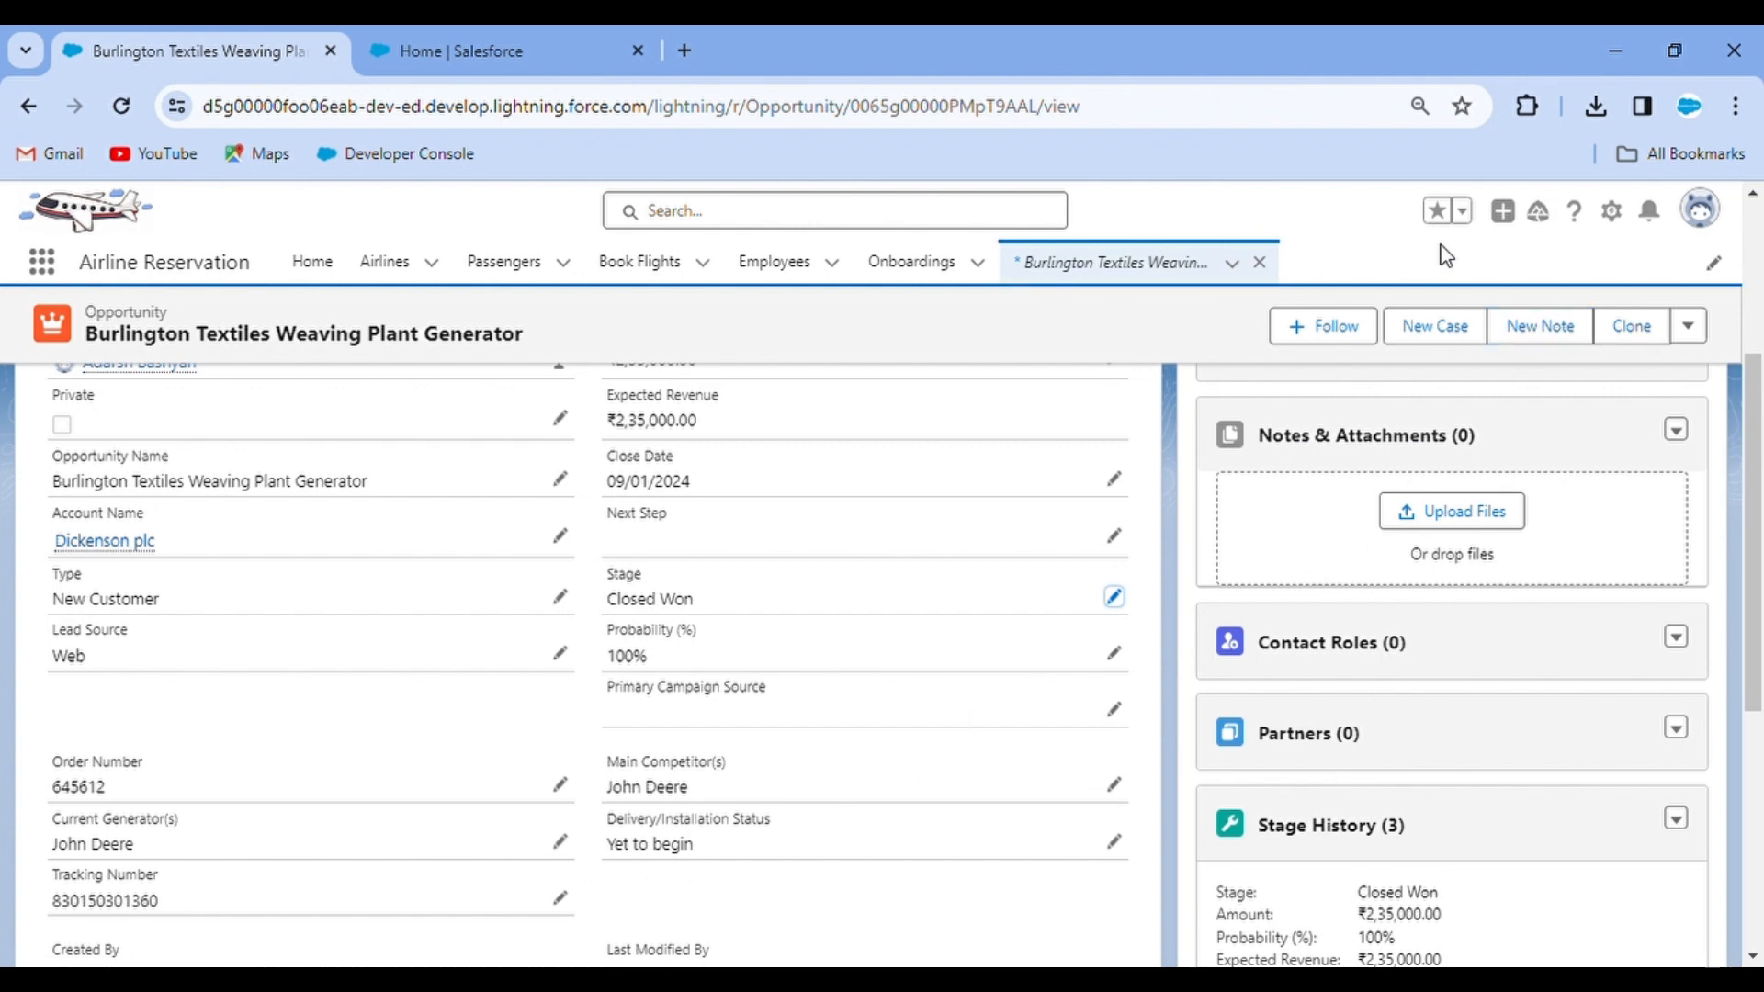
pyautogui.click(473, 25)
pyautogui.click(144, 329)
pyautogui.write('user')
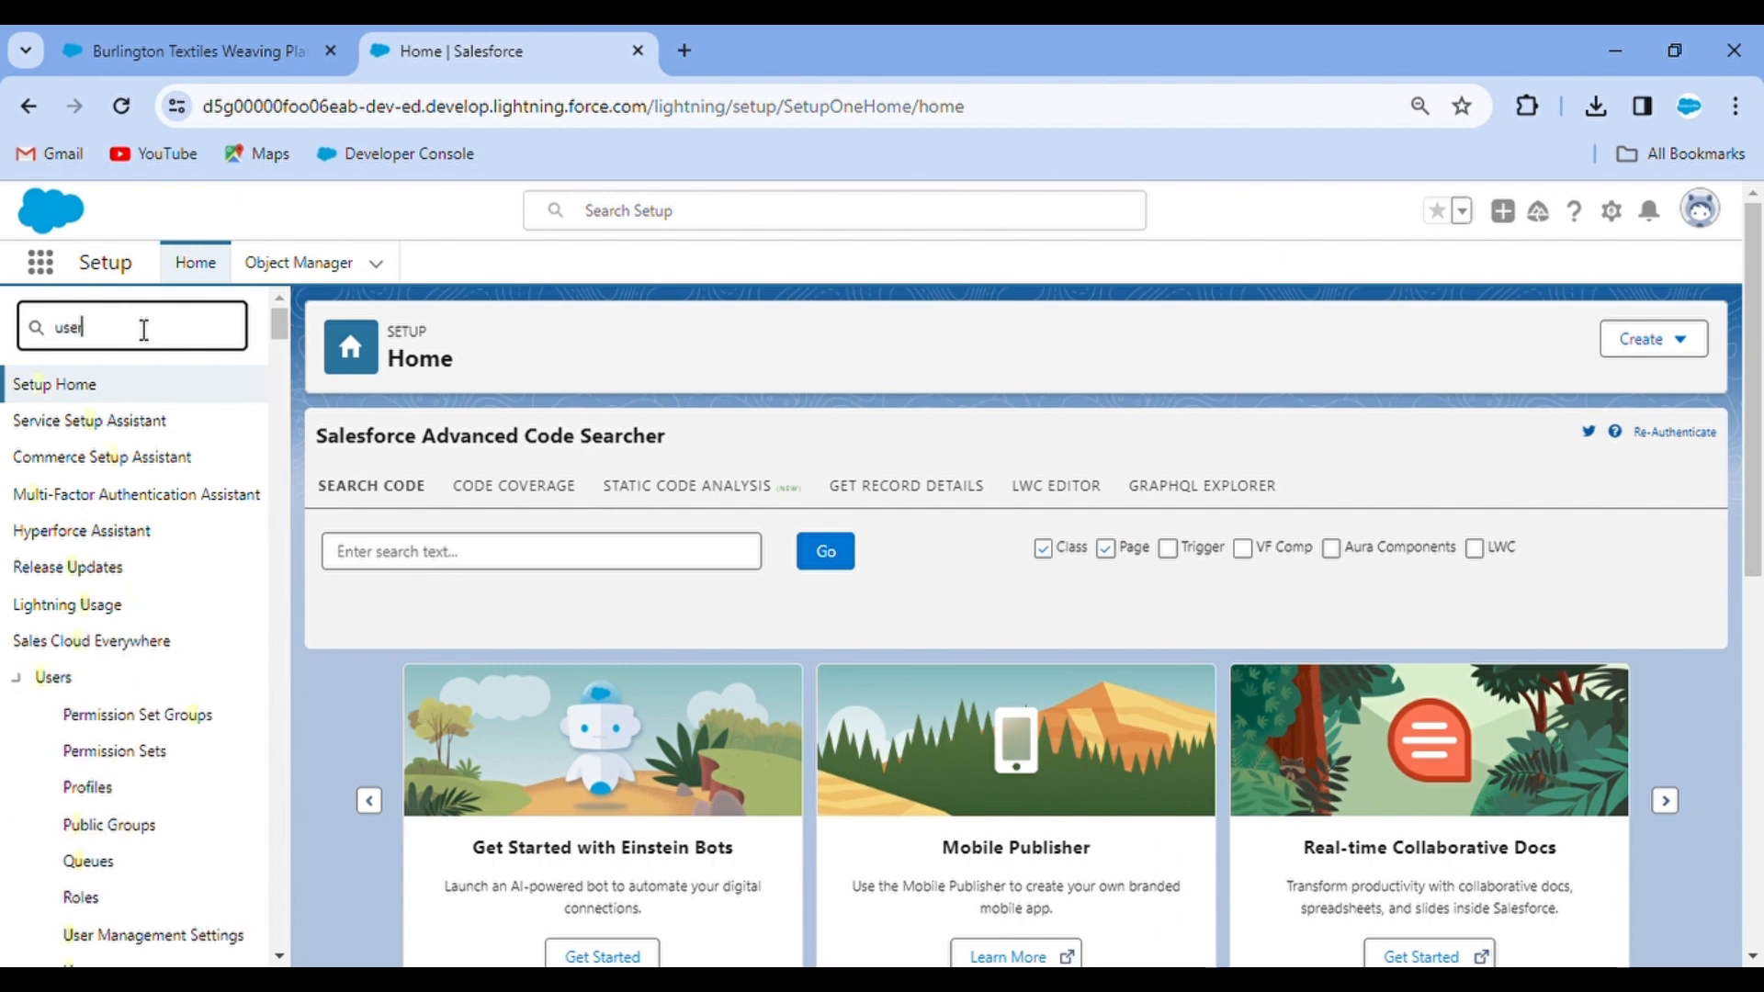
pyautogui.click(92, 682)
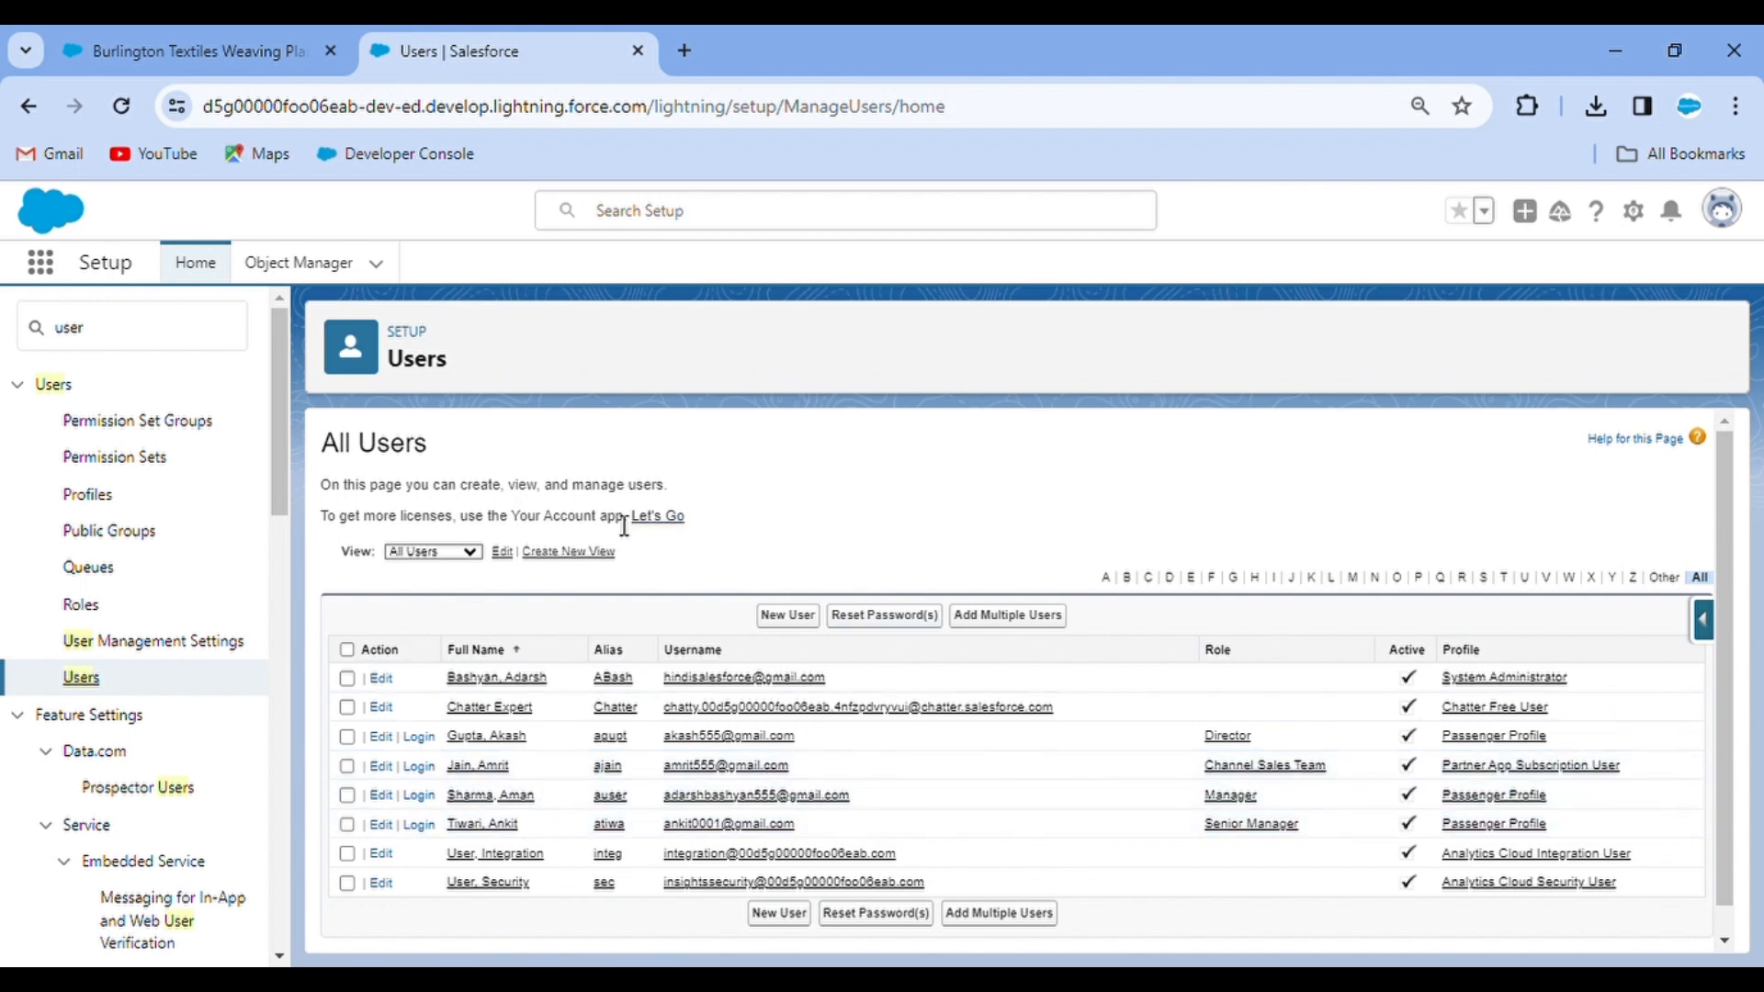
# Step: Return to the Airline Reservation app and open the Groups list
pyautogui.click(204, 41)
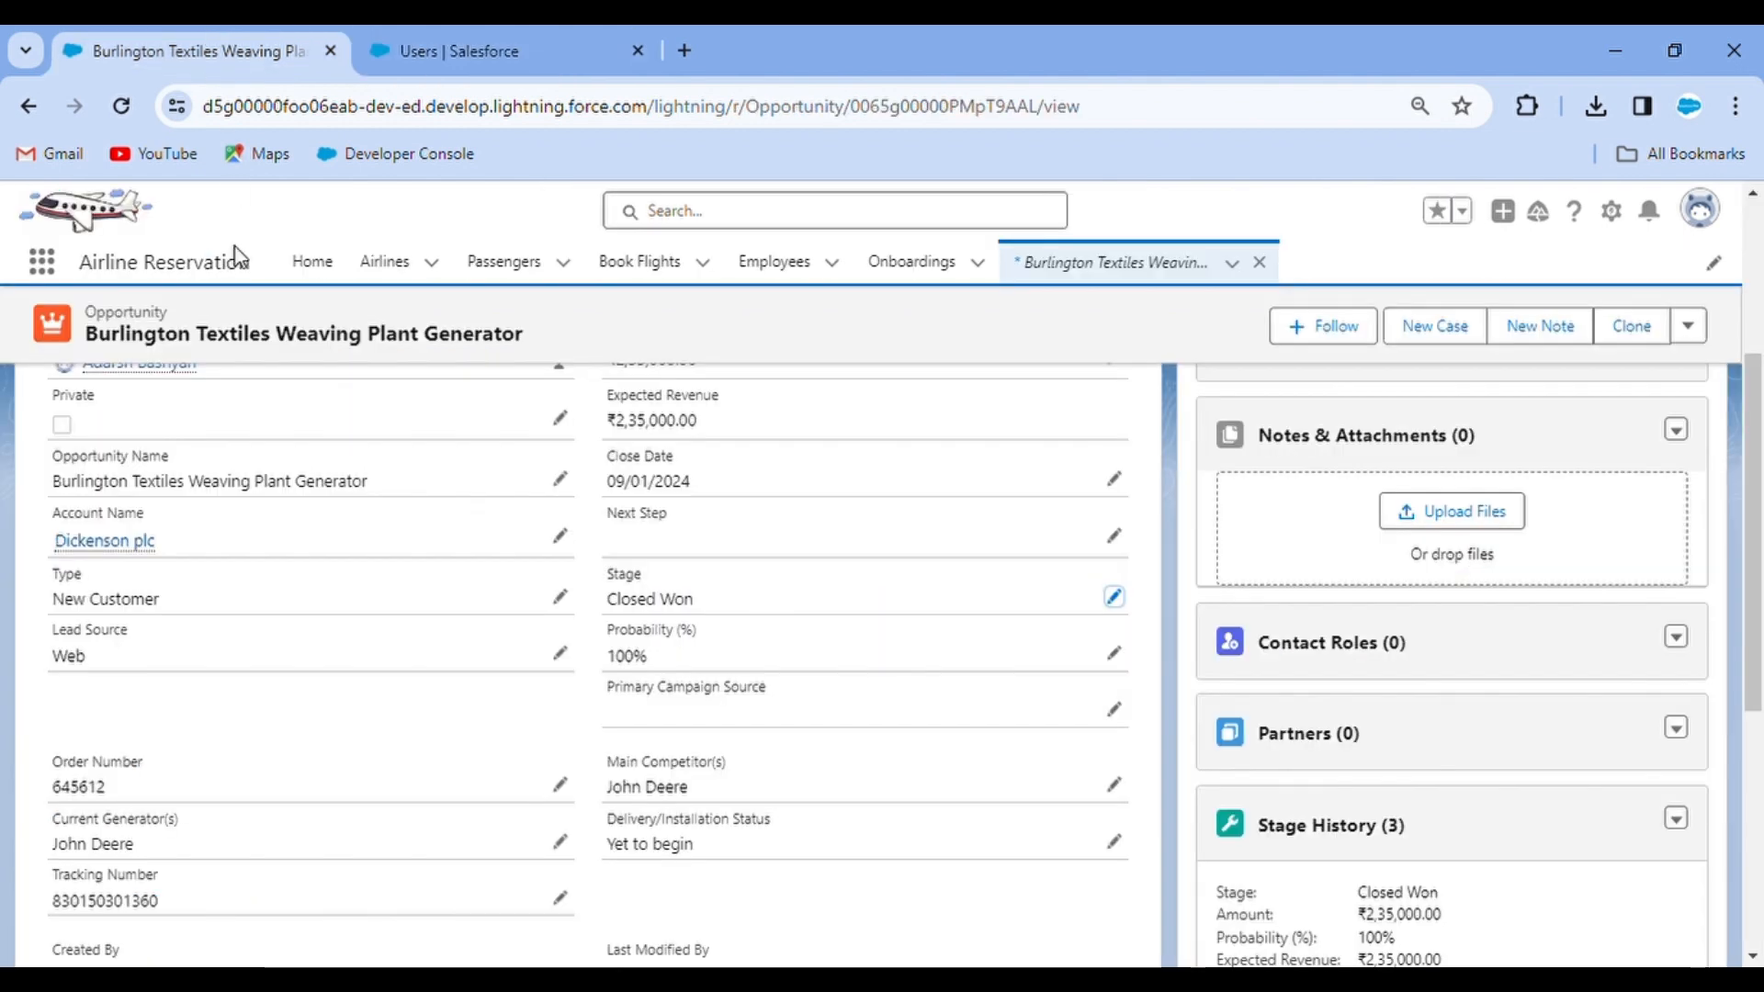
pyautogui.click(41, 263)
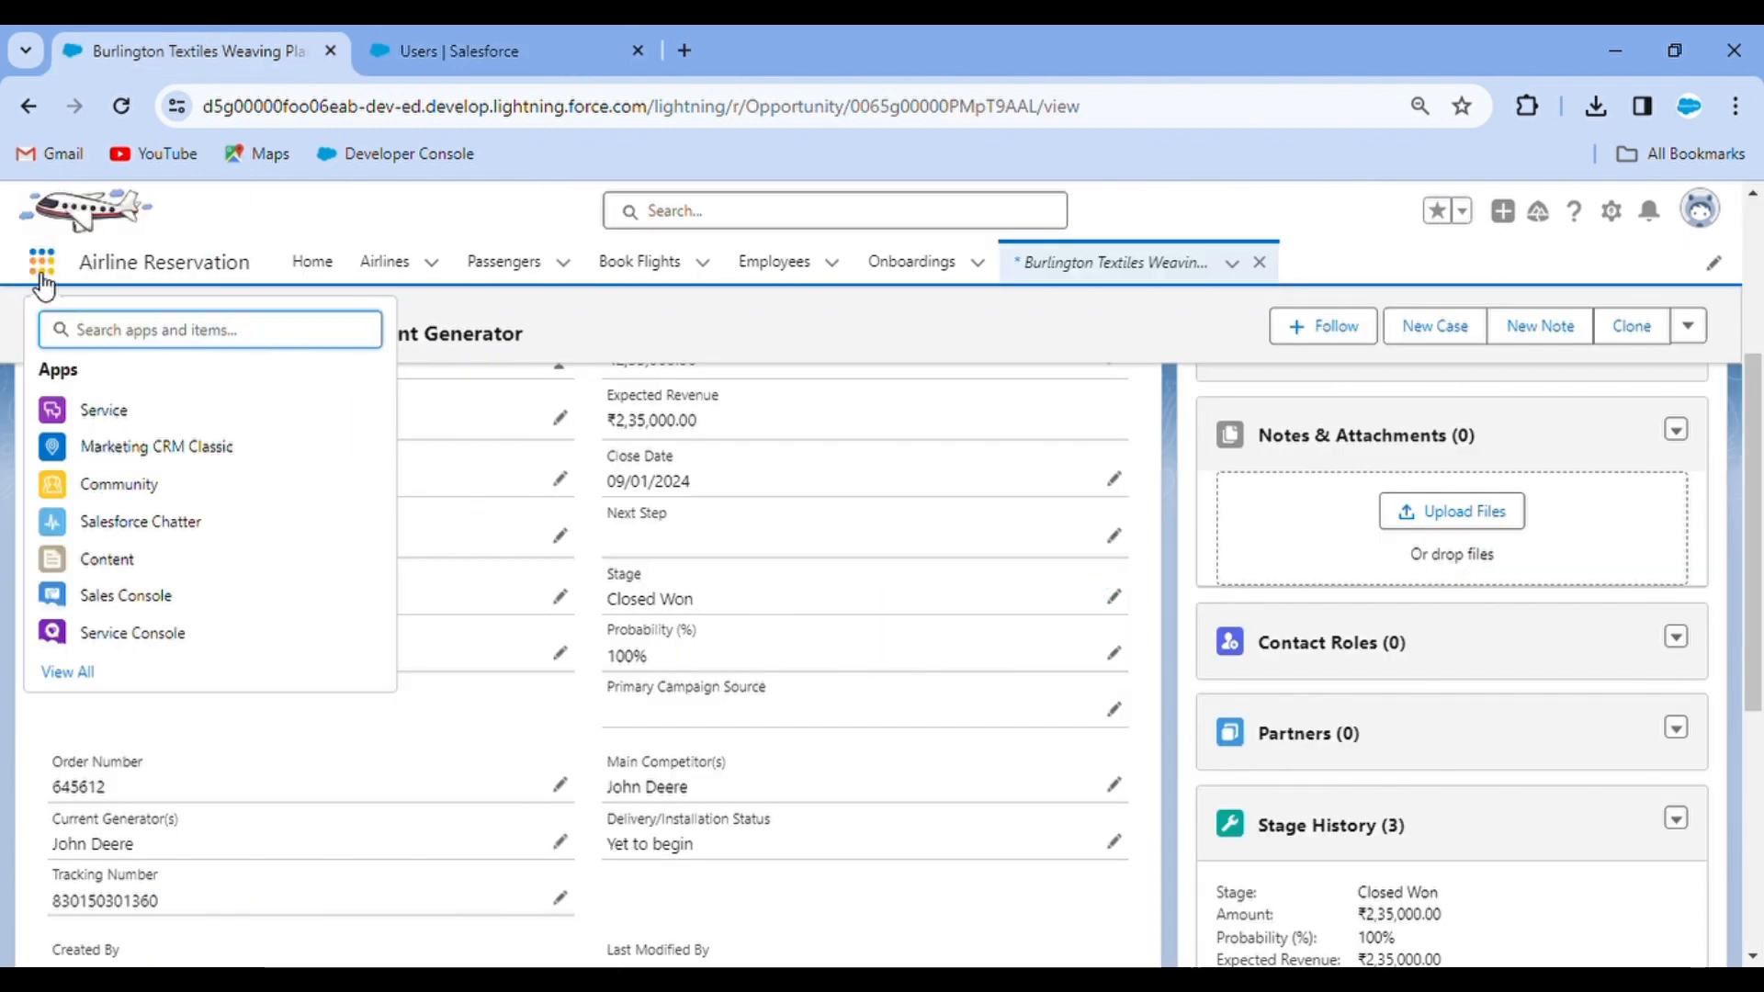
pyautogui.write('grou')
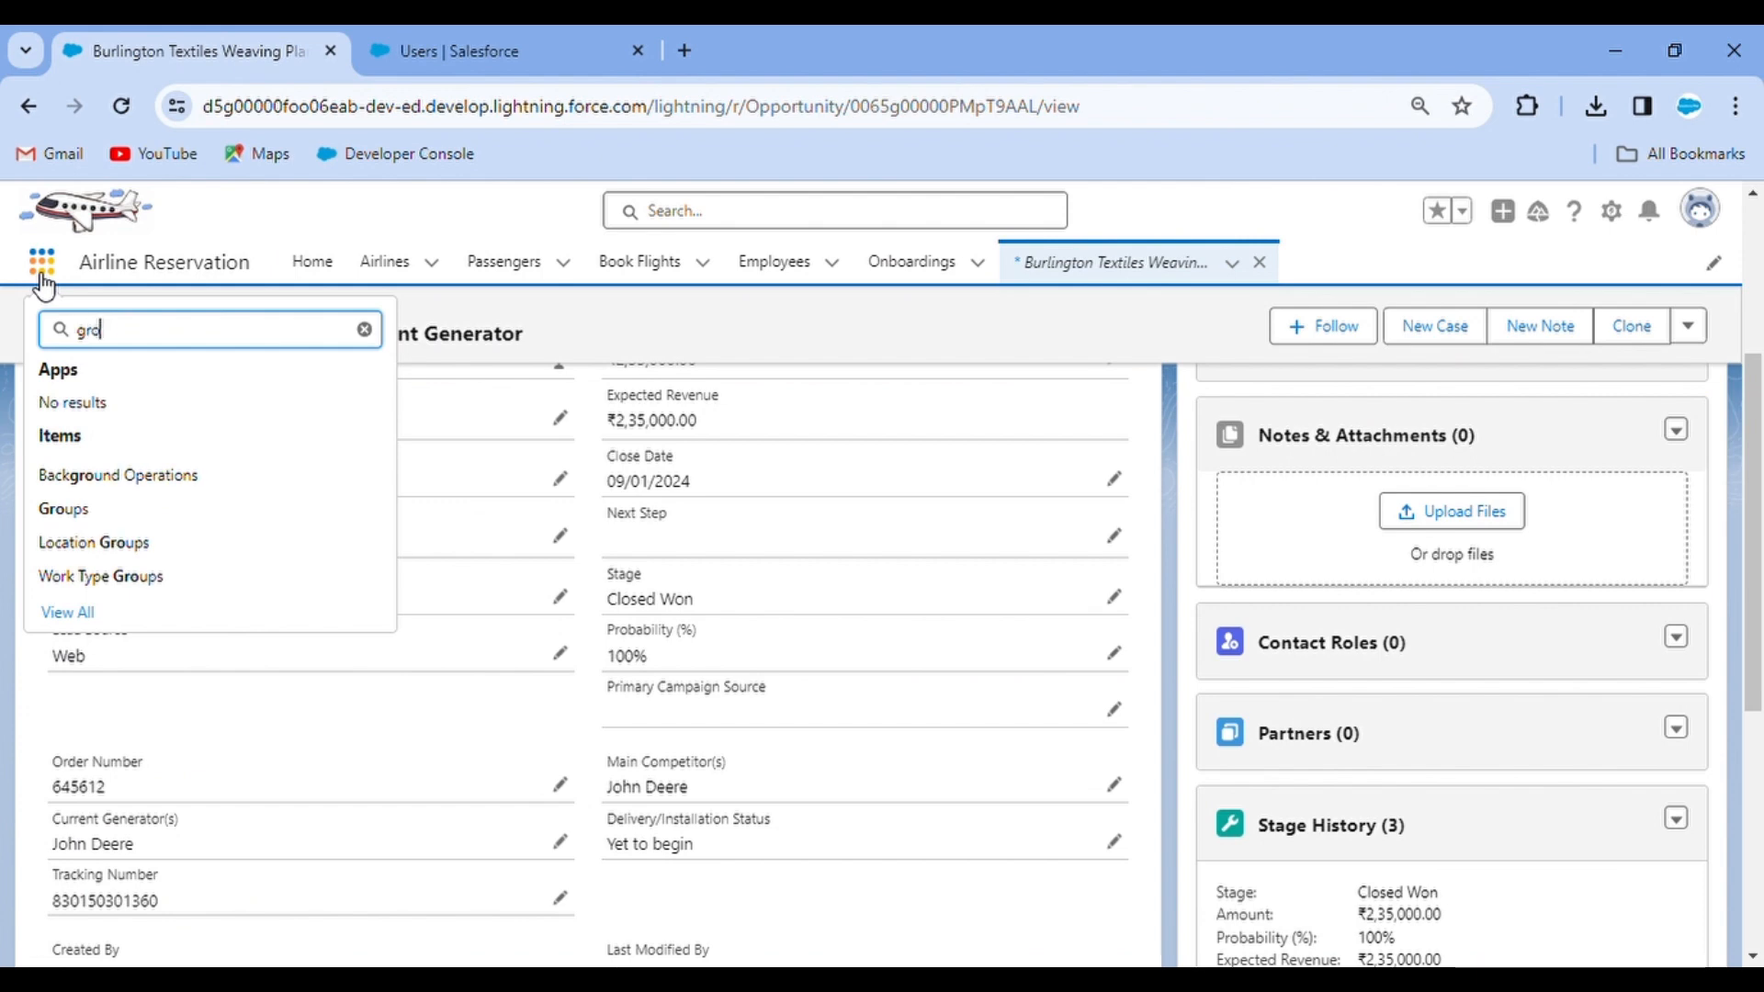
pyautogui.click(66, 509)
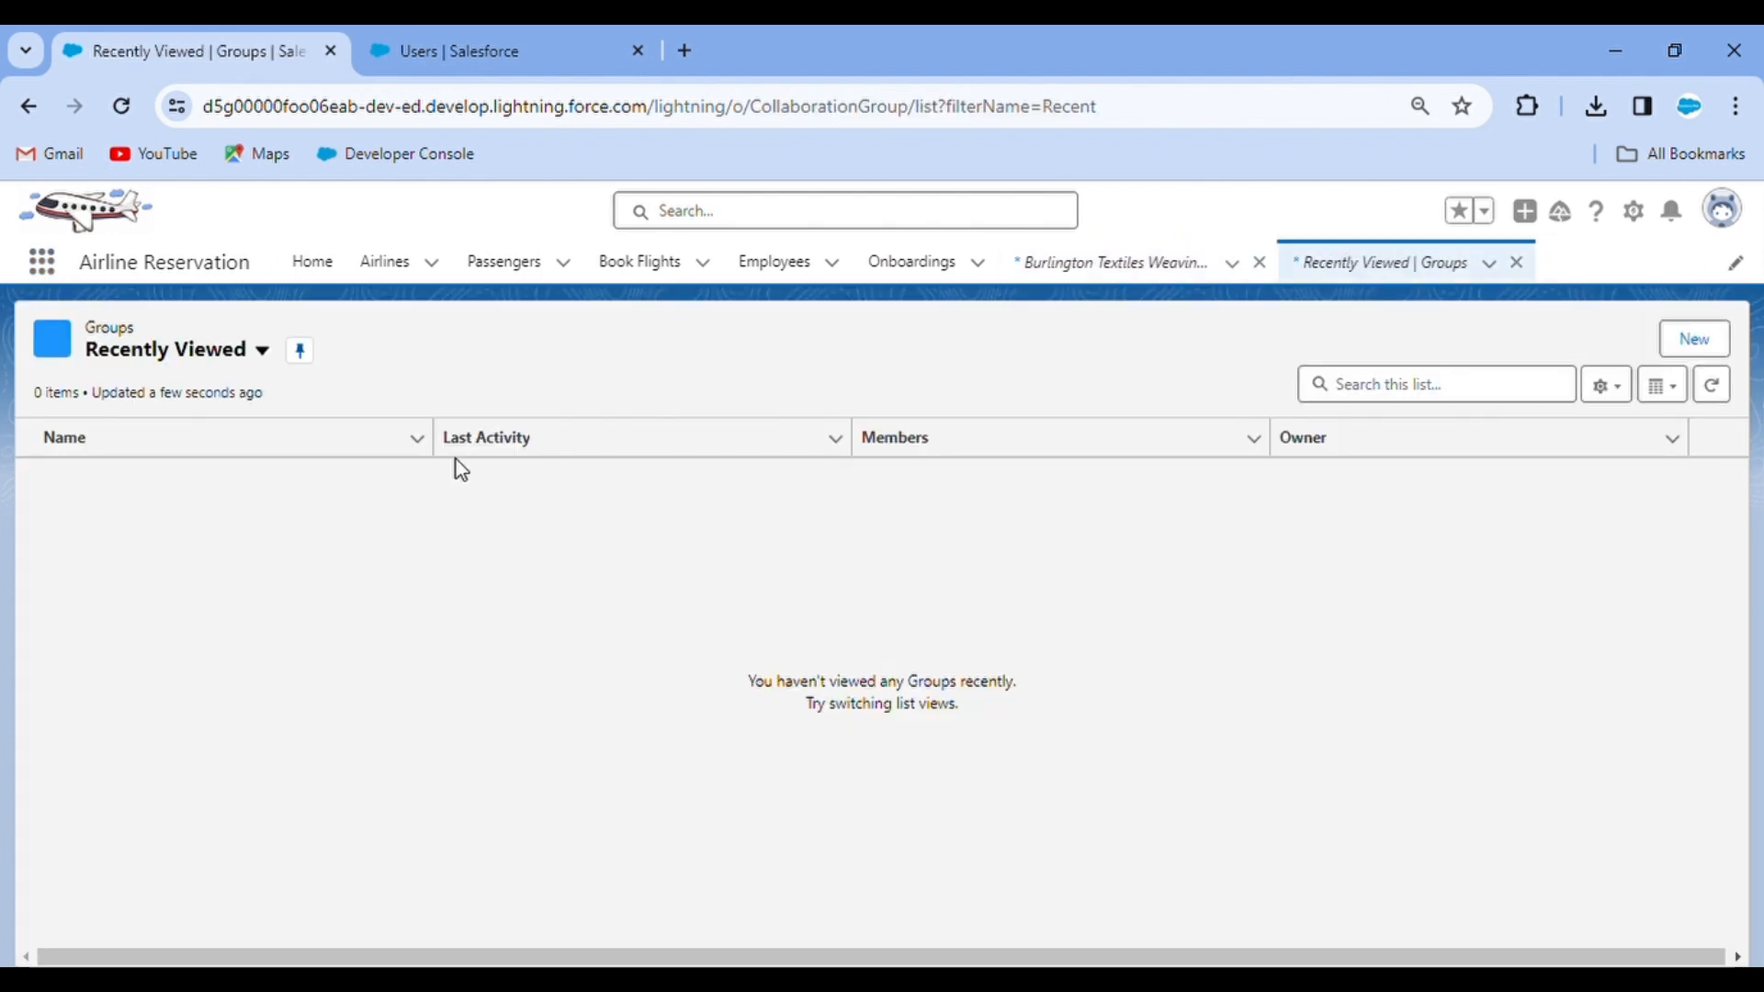
# Step: Start a new group named "Engagement Group" with the description "Updates regarding Opportunity Cycle."
pyautogui.click(1673, 342)
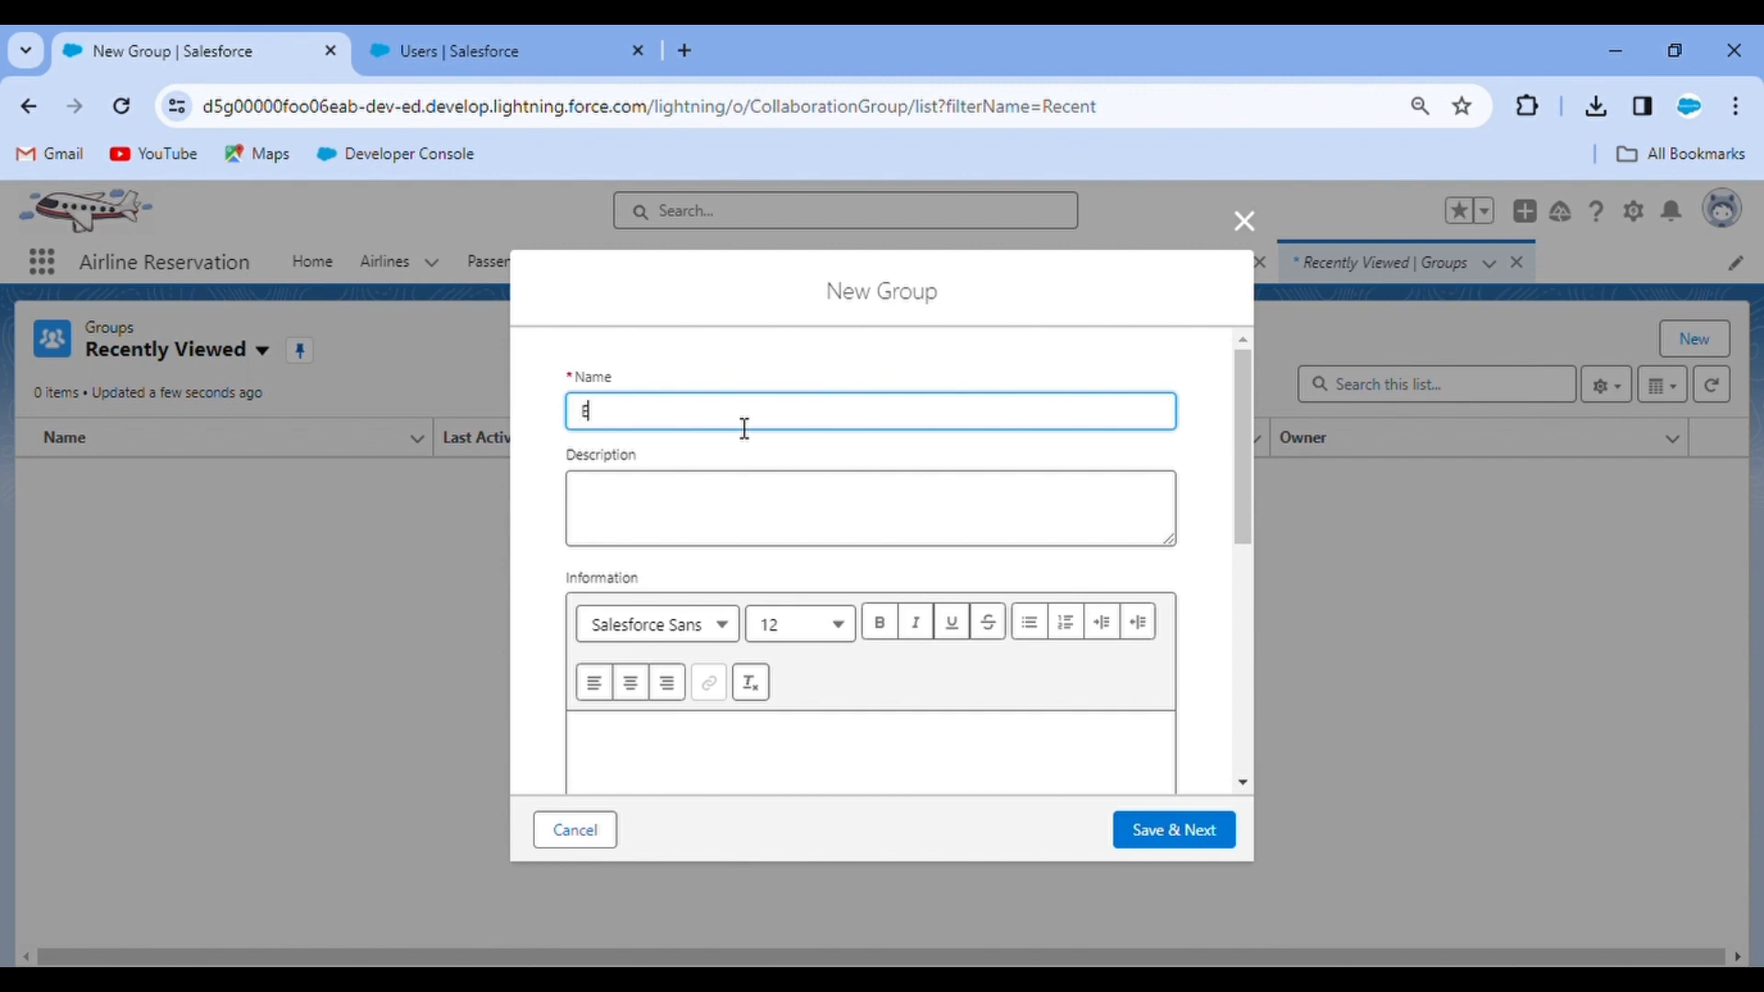
pyautogui.write('gement Group')
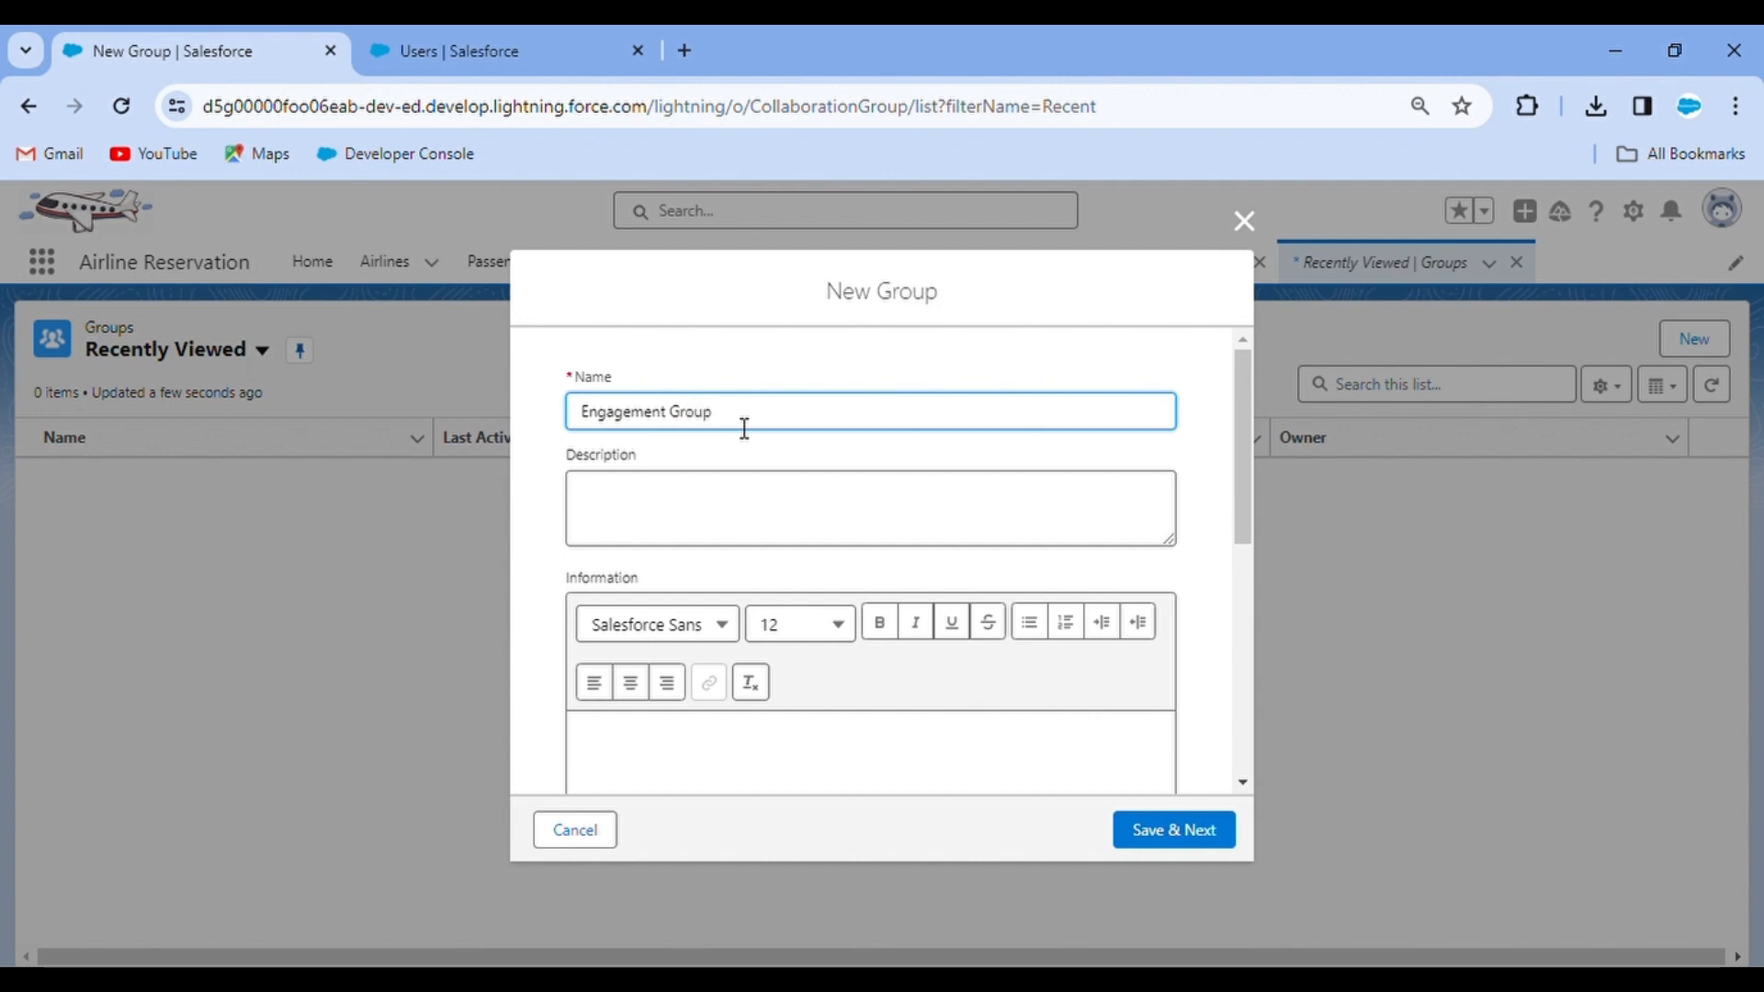
pyautogui.click(776, 519)
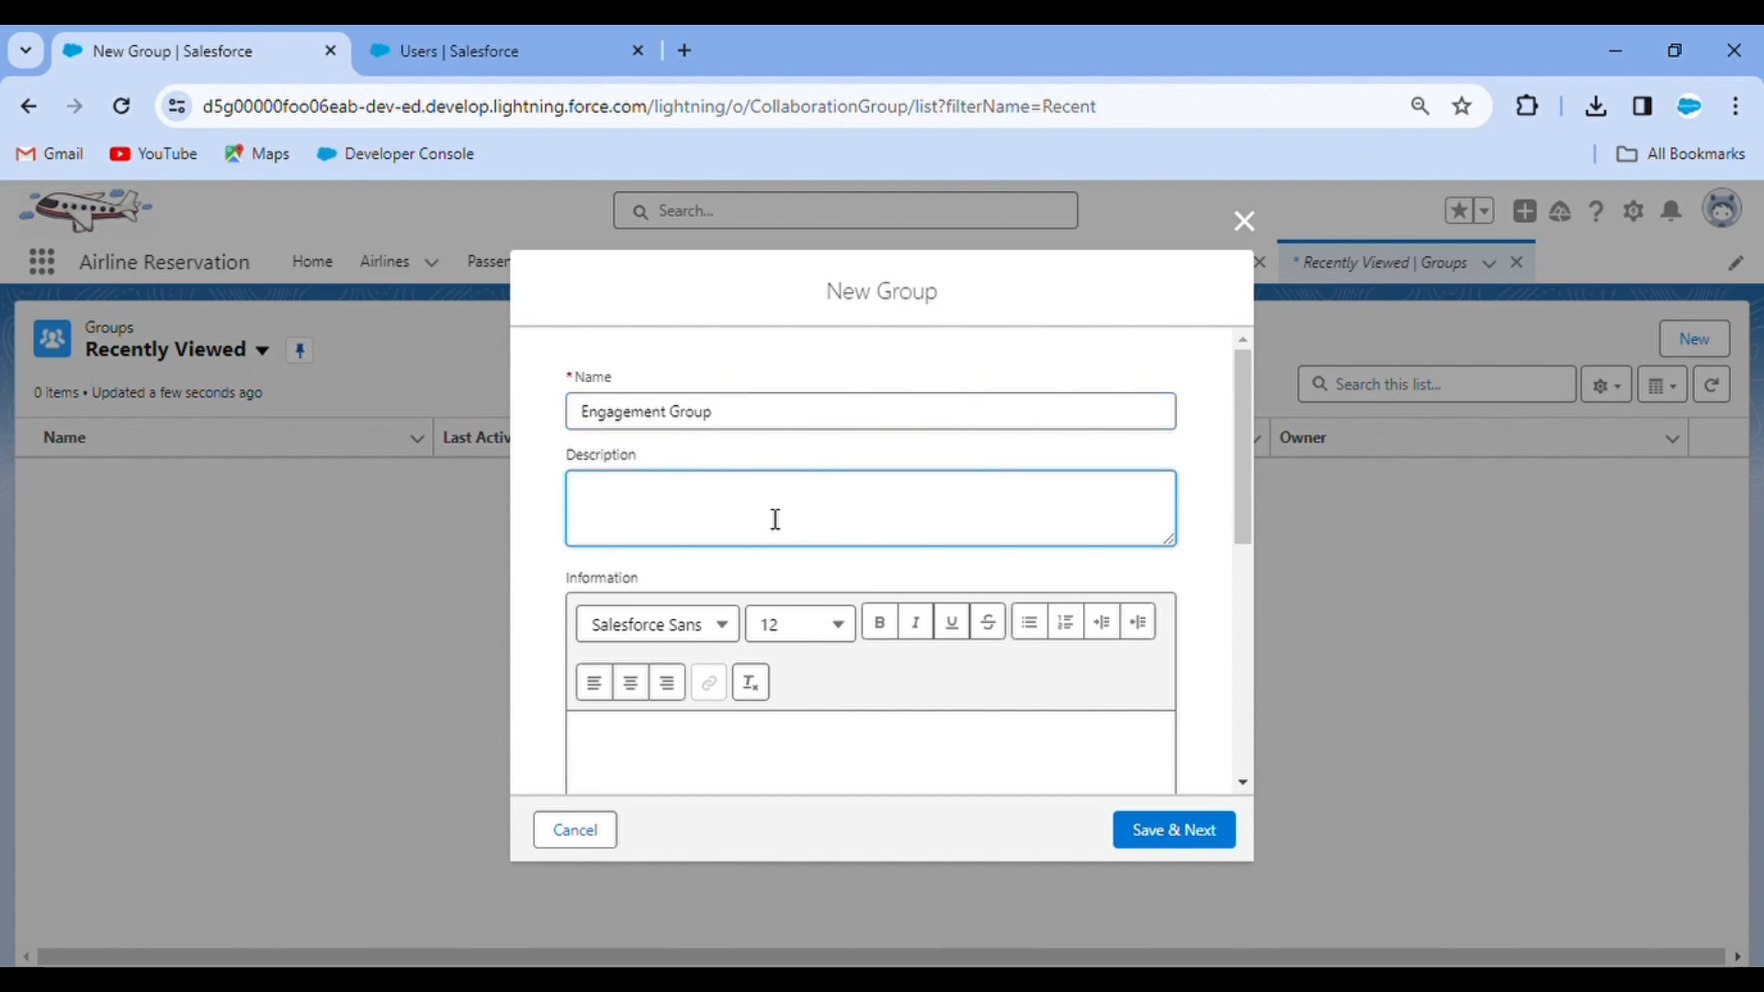
pyautogui.write('Up')
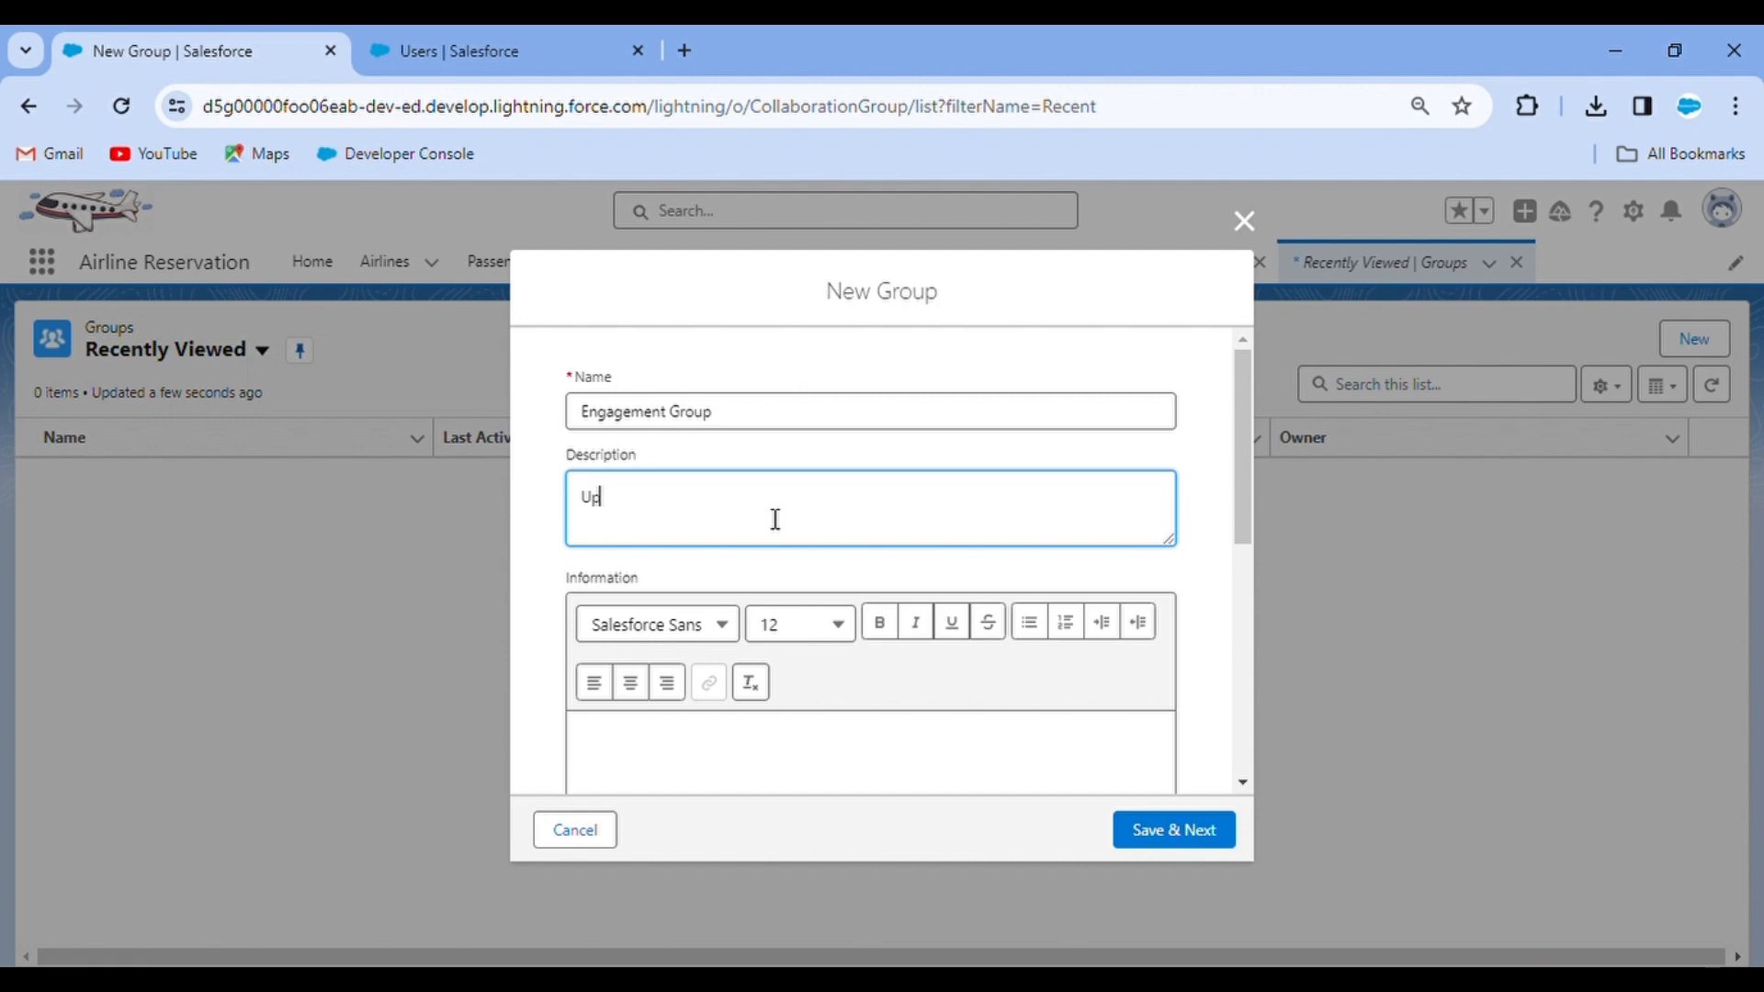
pyautogui.write('dates regarding Opportunity Cycle.')
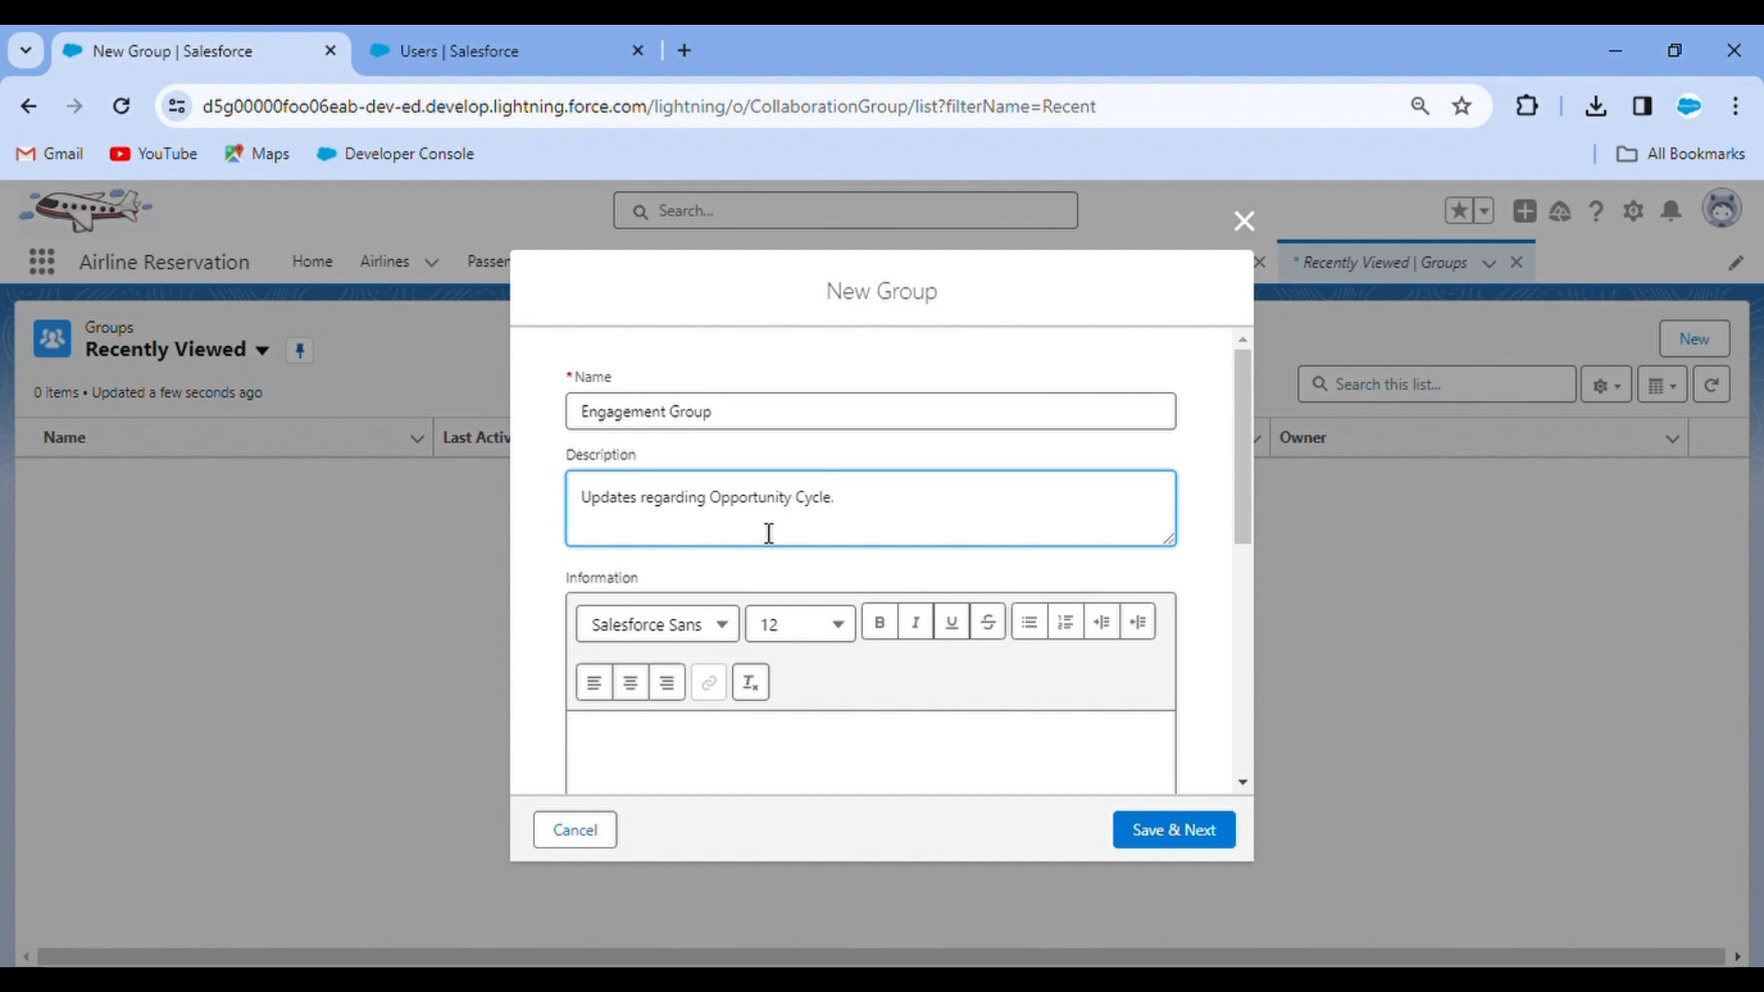
# Step: Set the new group's access type to Public, review its details and save them
pyautogui.scroll(-2, 779, 599)
pyautogui.scroll(-4, 778, 599)
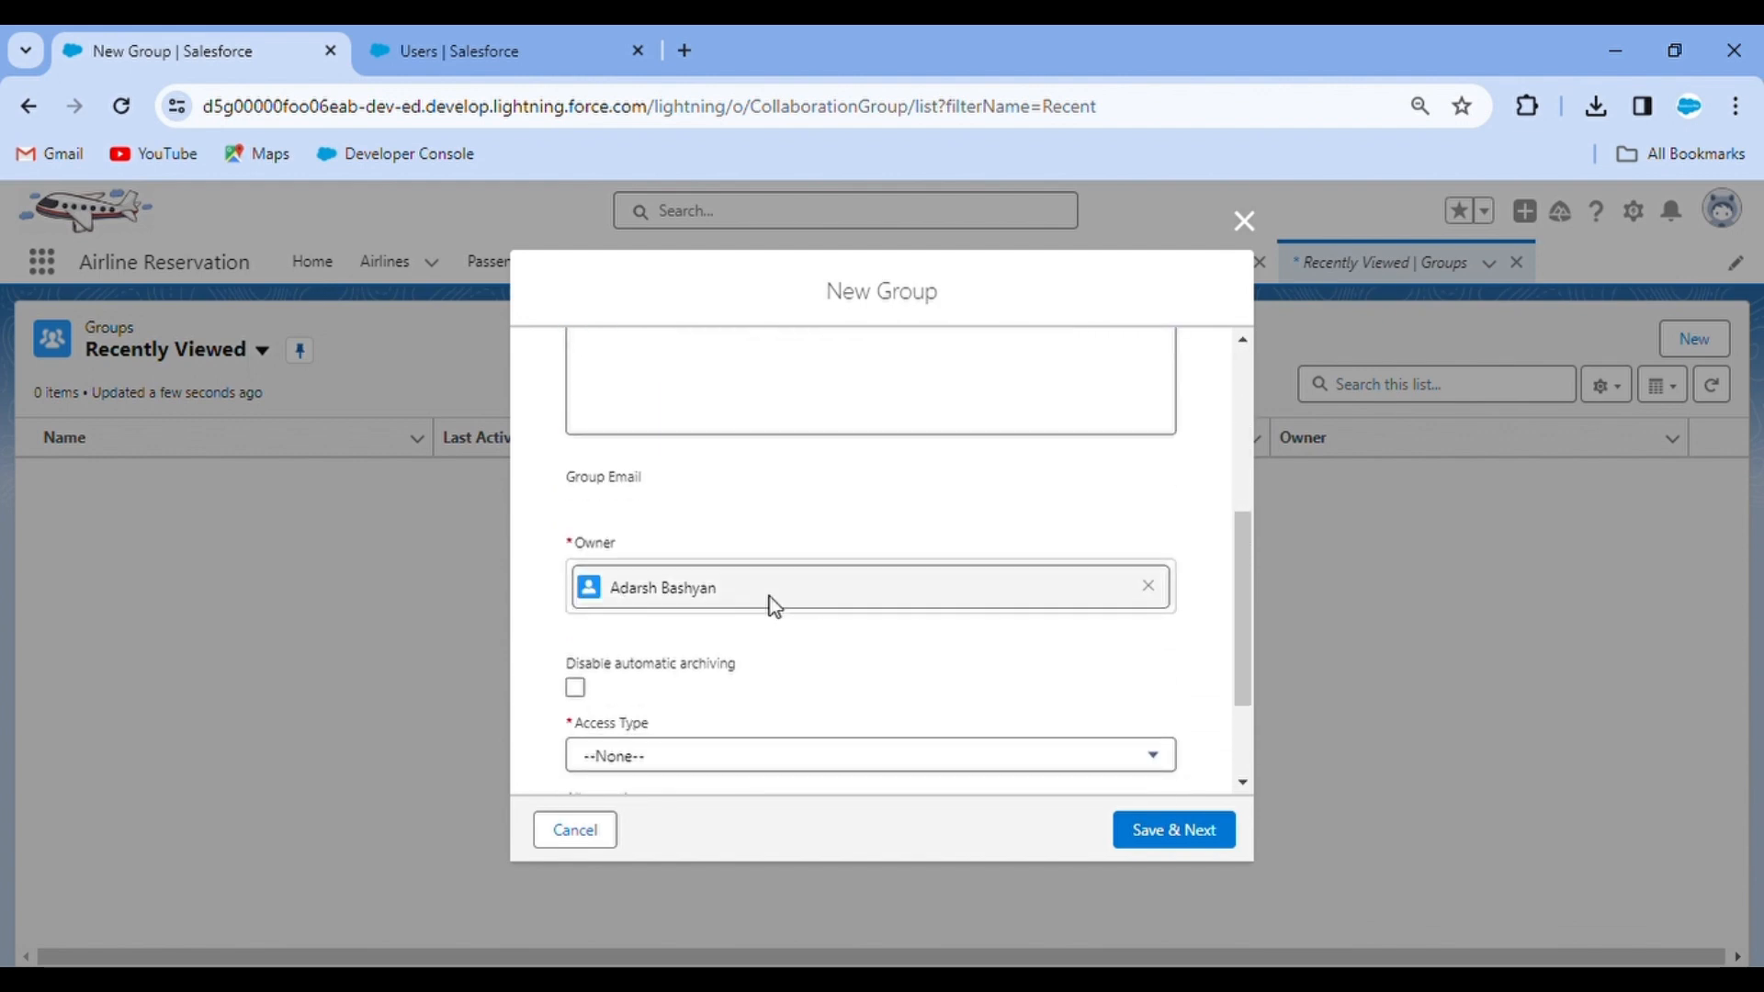
pyautogui.scroll(-2, 744, 667)
pyautogui.click(734, 636)
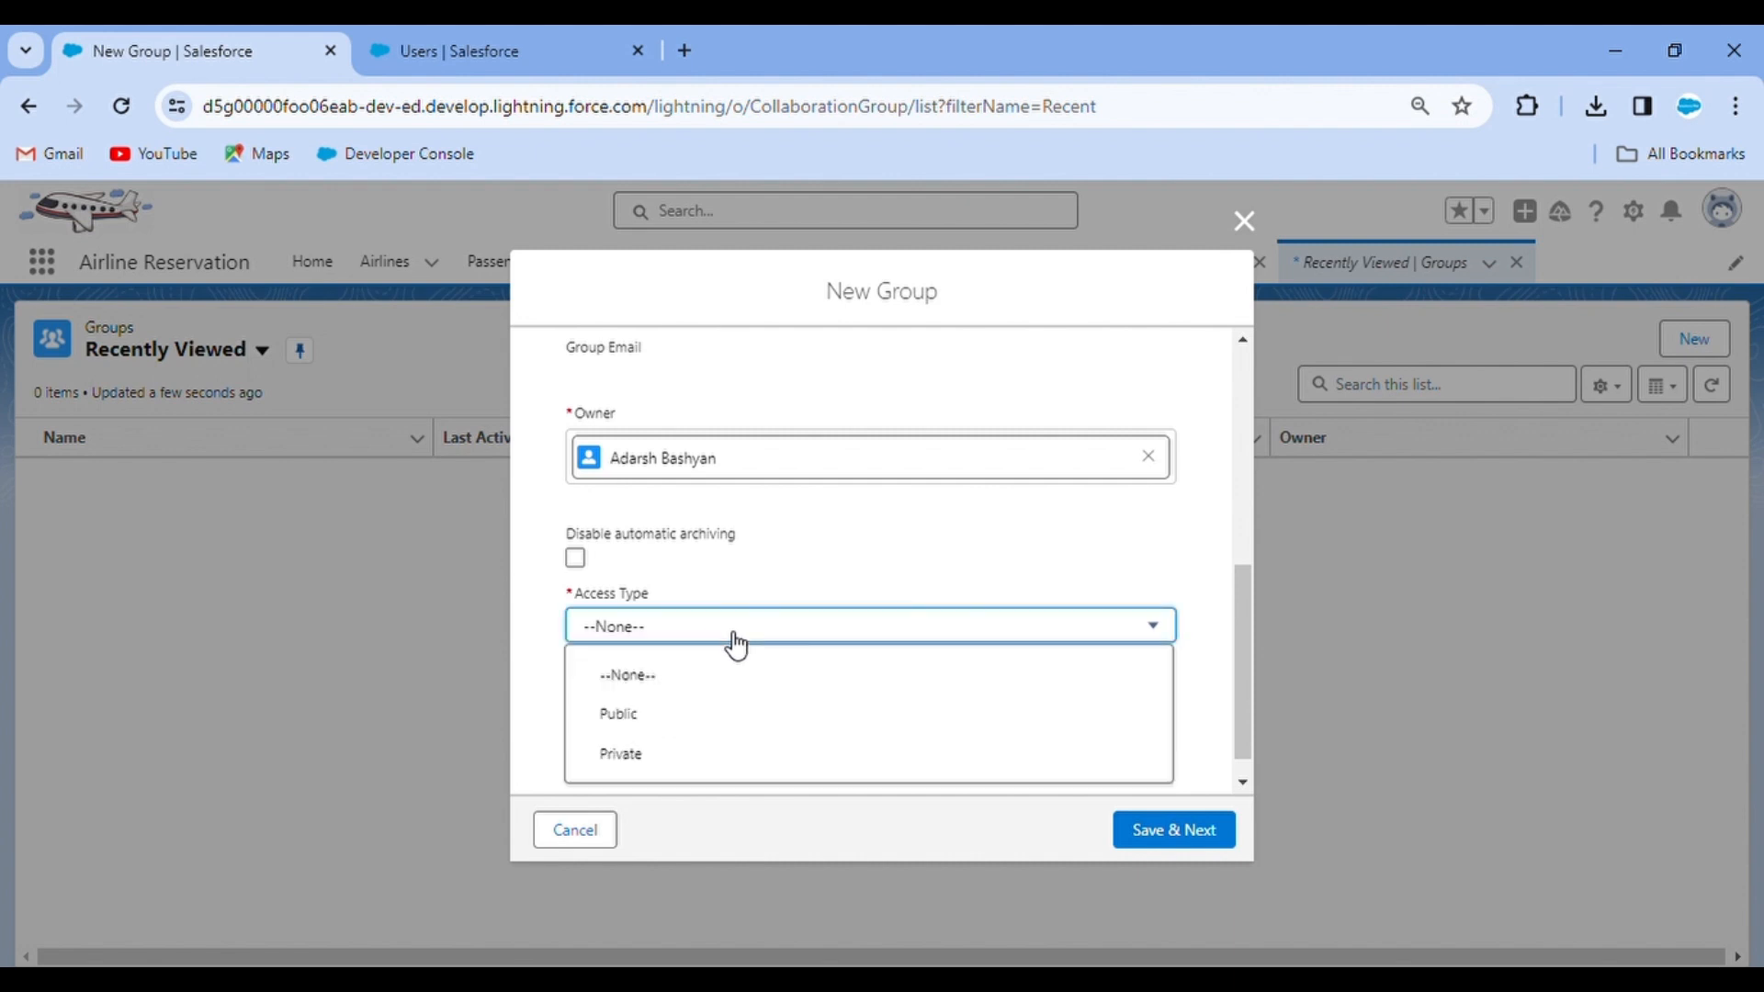
pyautogui.click(687, 717)
pyautogui.scroll(-1, 874, 715)
pyautogui.scroll(8, 872, 712)
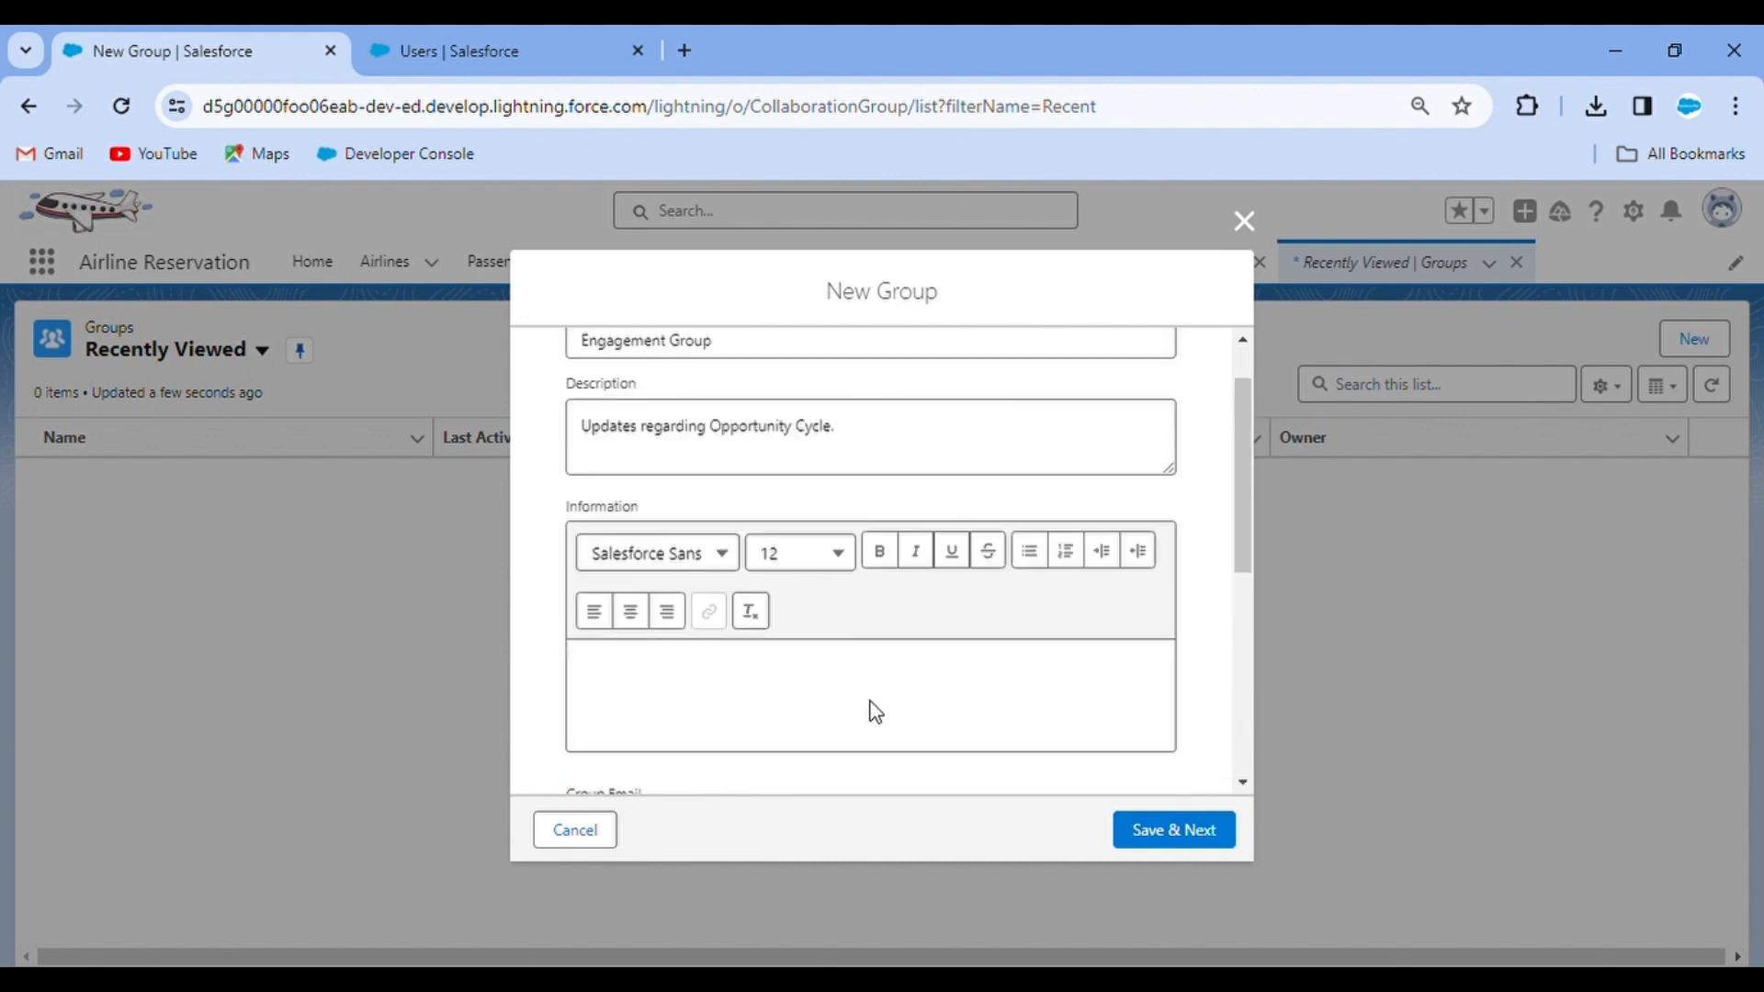
pyautogui.scroll(-6, 870, 708)
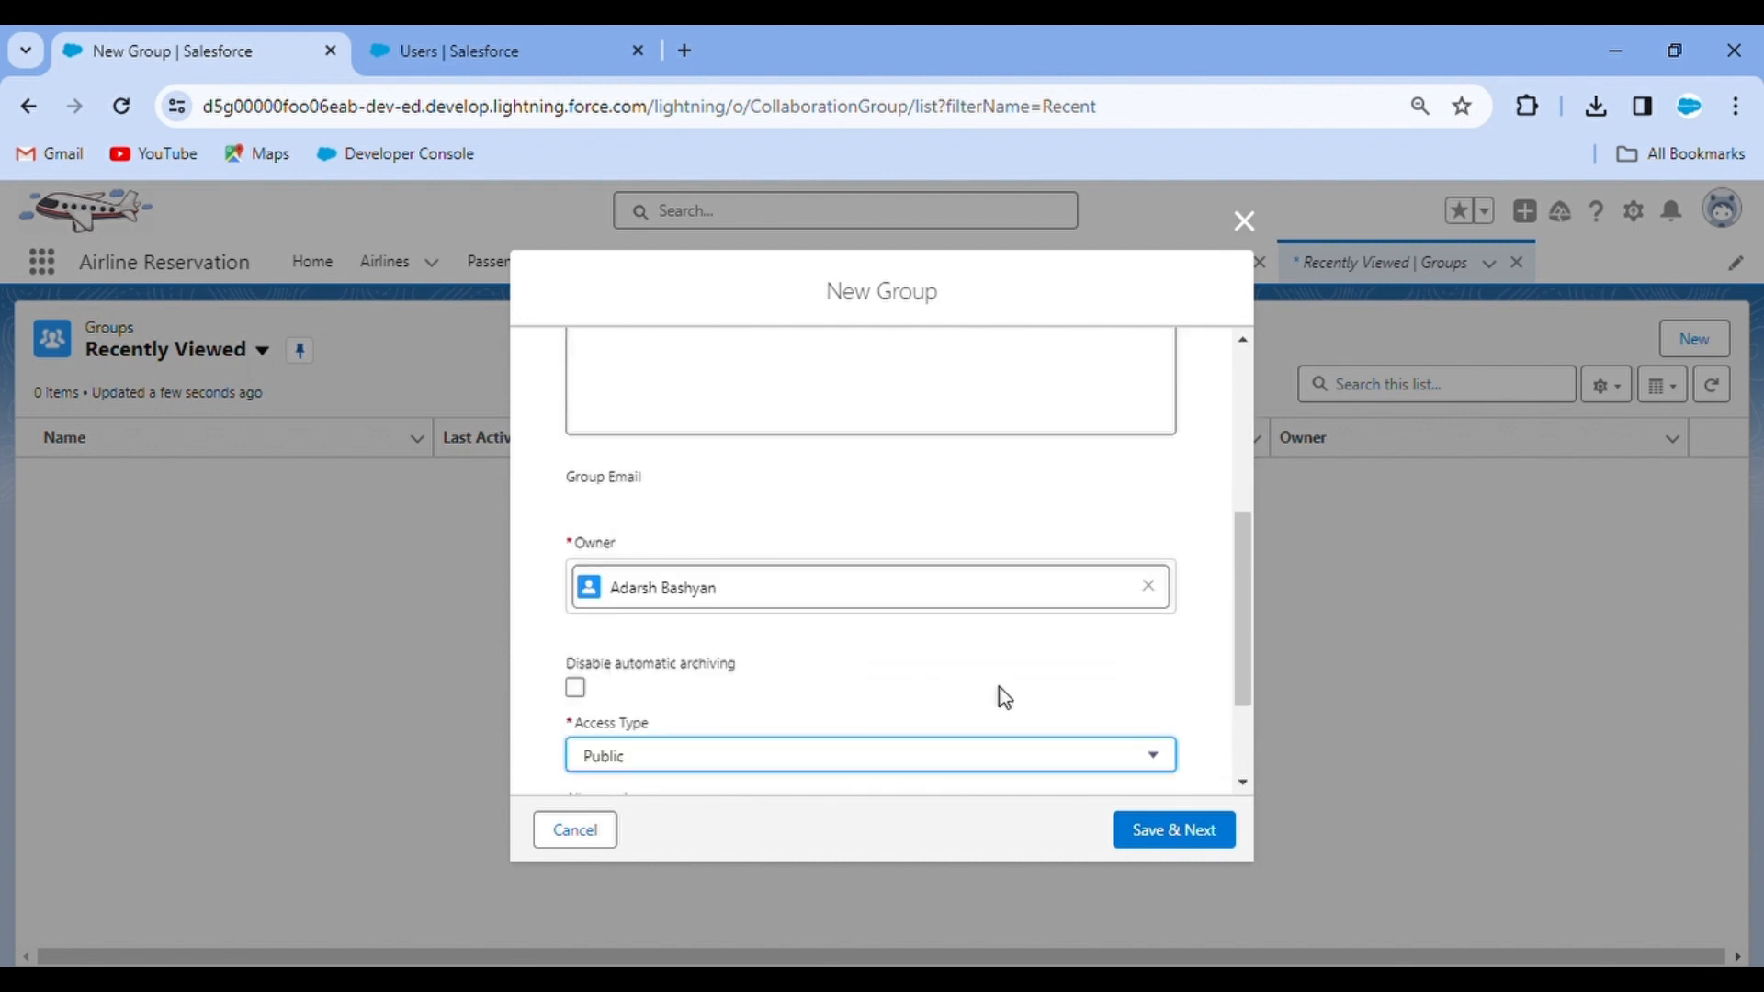
pyautogui.scroll(6, 1009, 697)
pyautogui.scroll(-3, 972, 693)
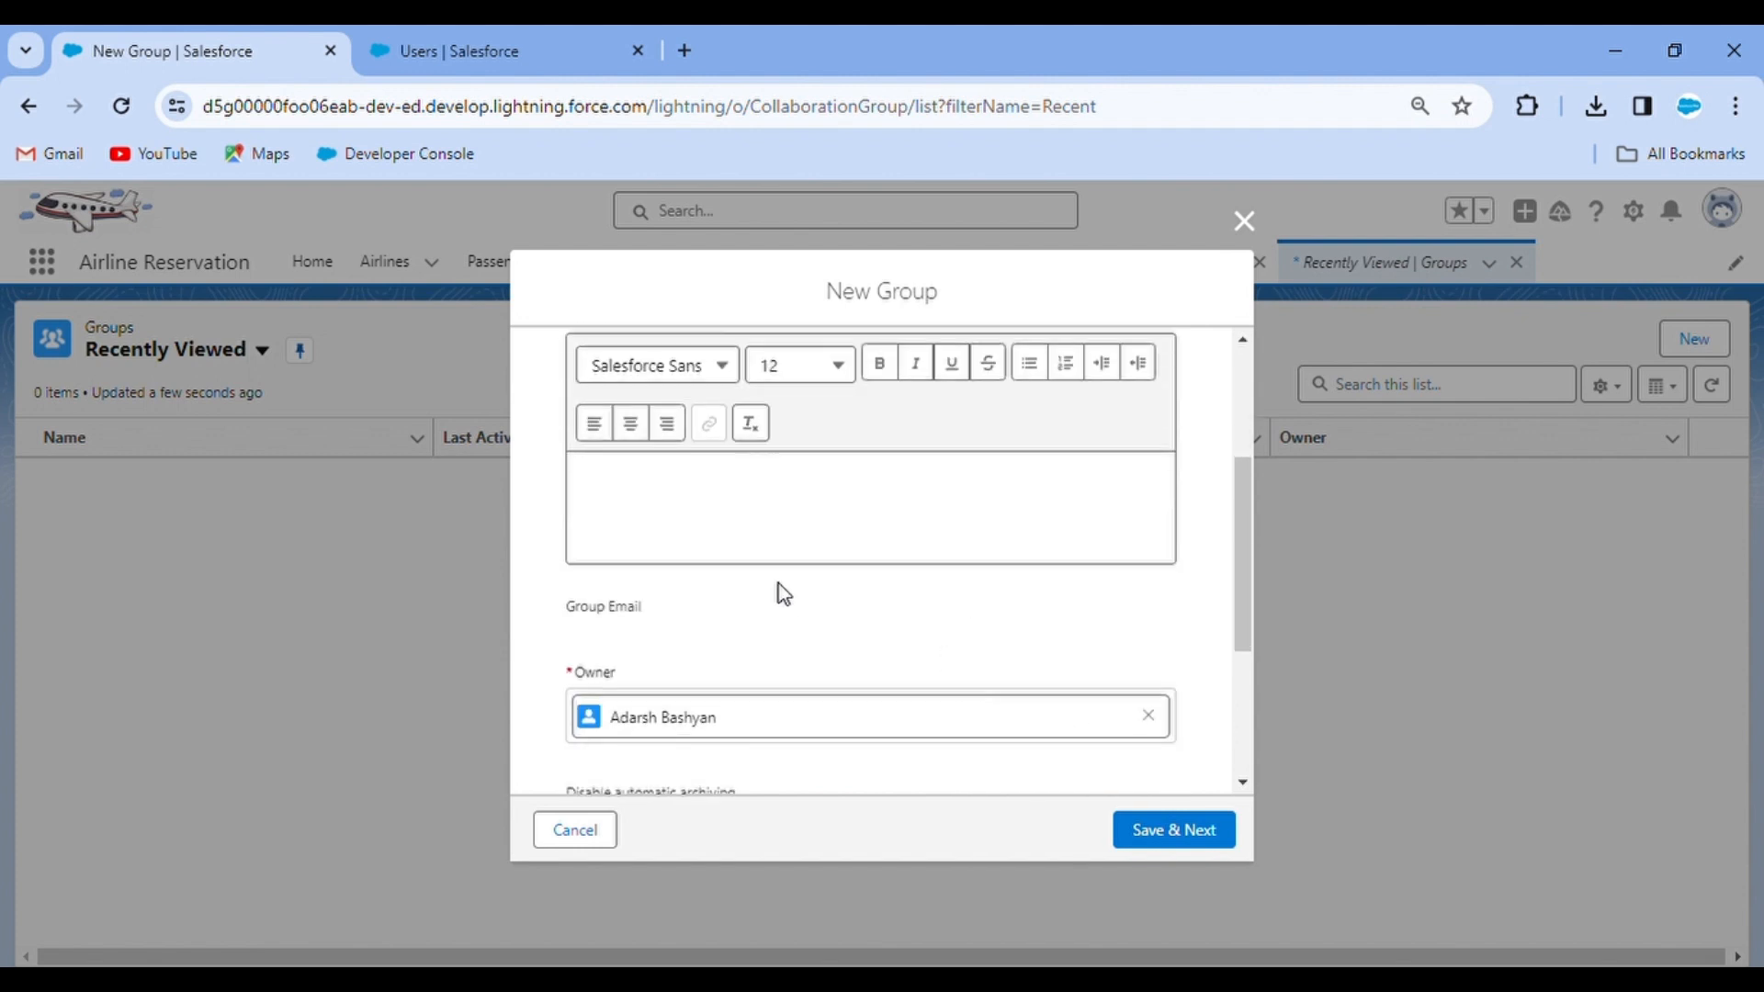
pyautogui.scroll(3, 864, 551)
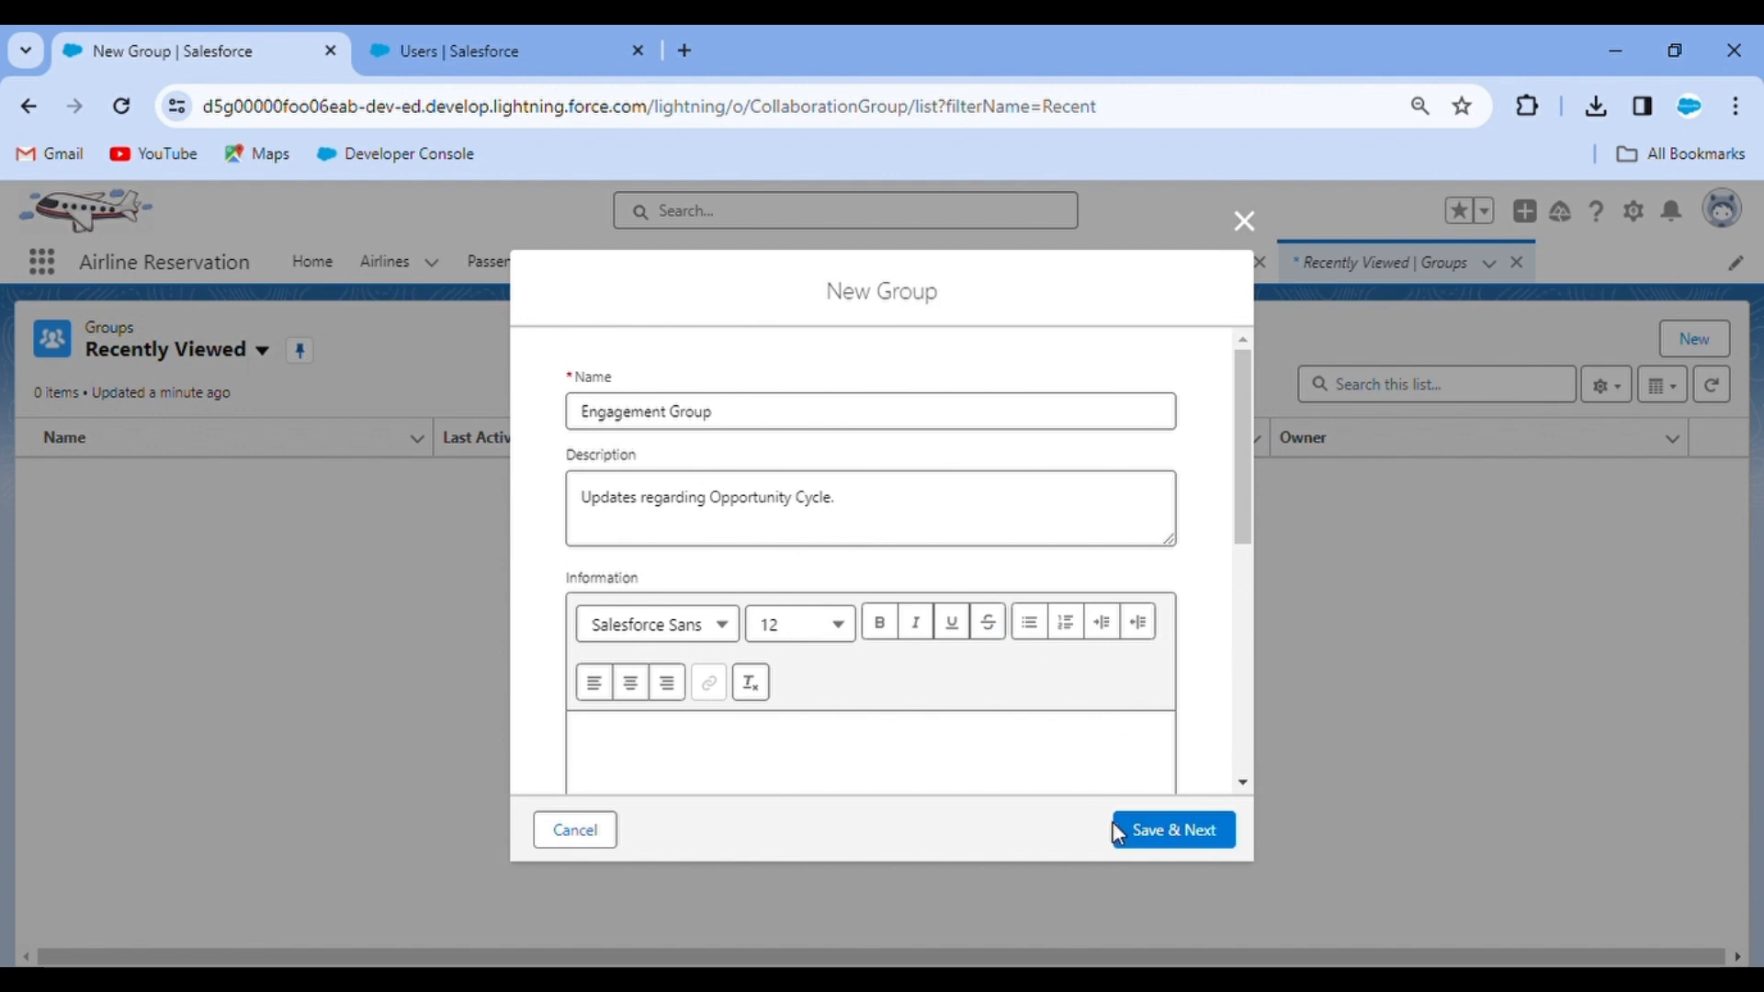
pyautogui.click(1179, 838)
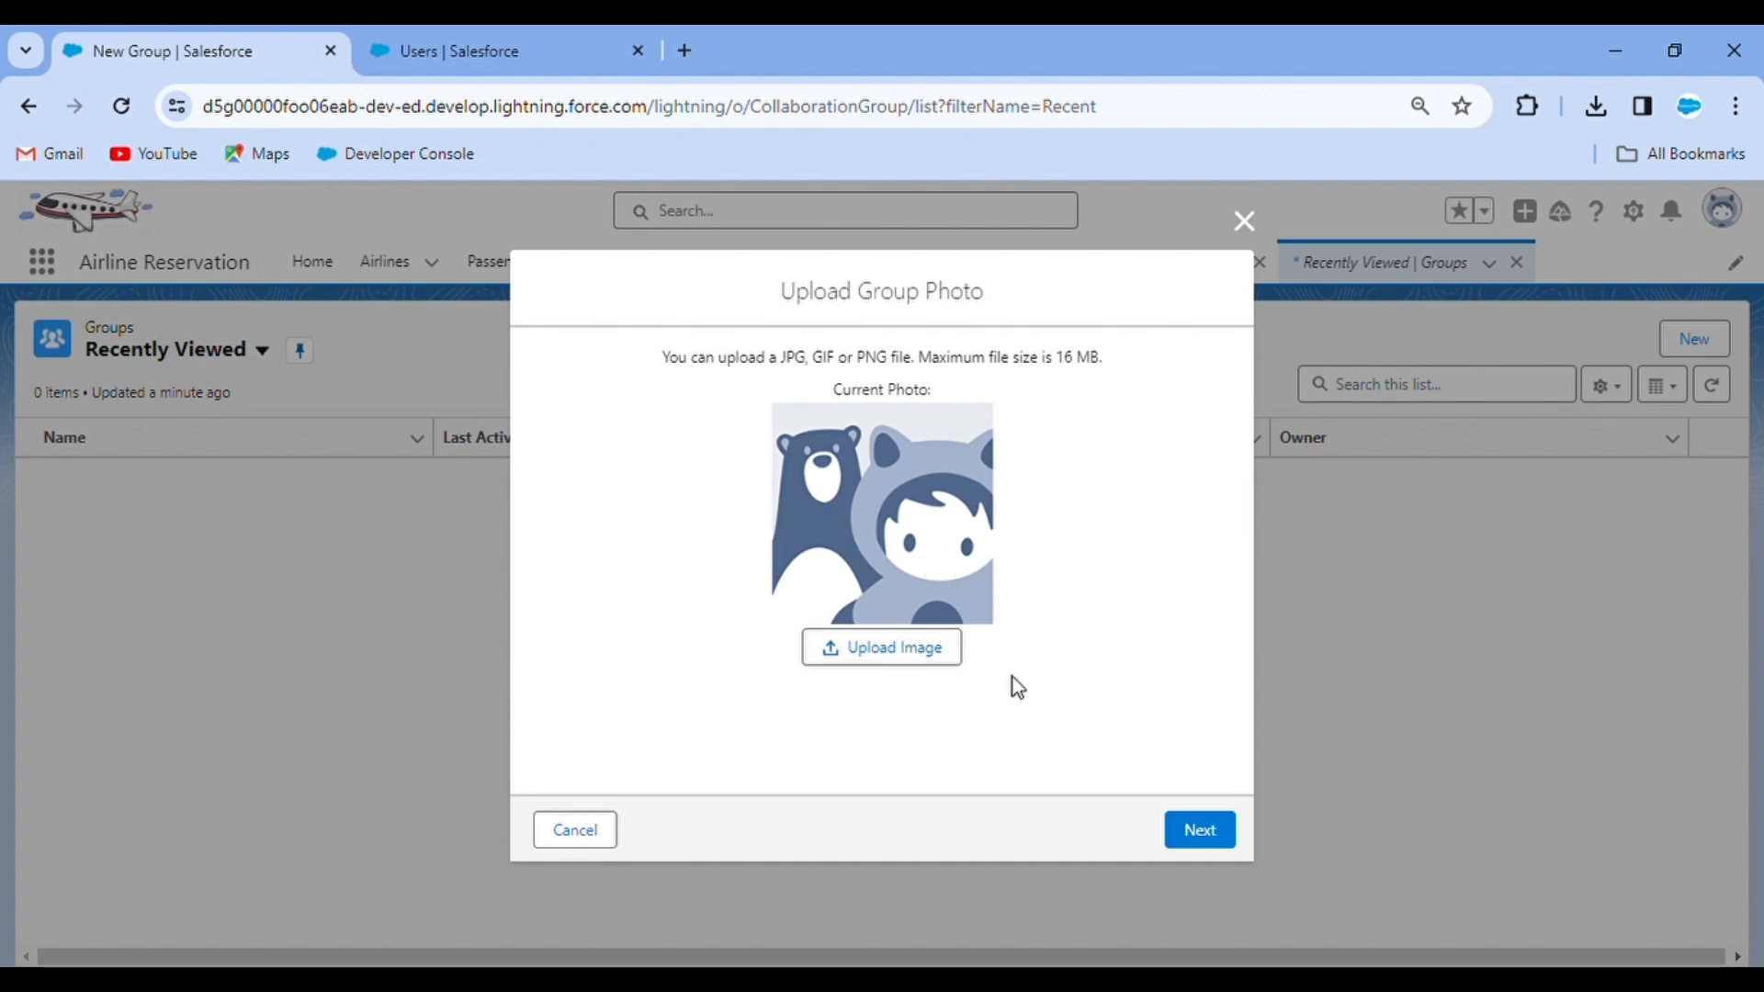
# Step: Keep the default group photo, add the first two listed people as members and finish the group setup
pyautogui.click(1199, 838)
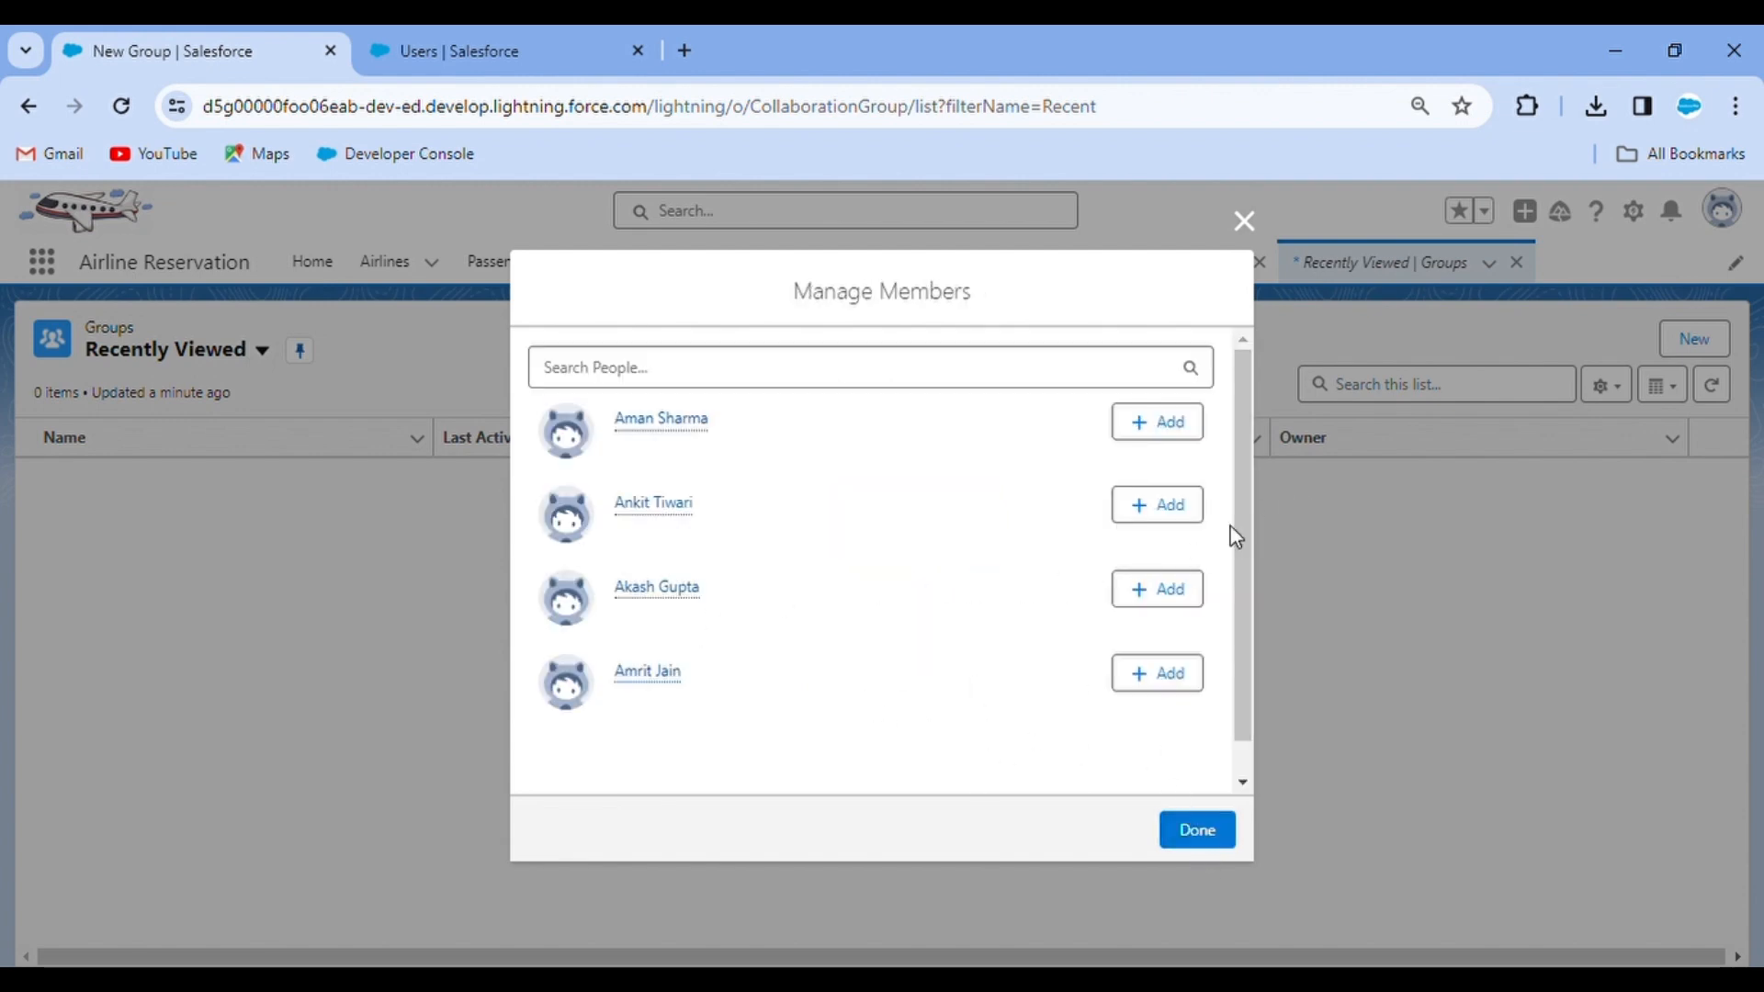
pyautogui.moveTo(1249, 543)
pyautogui.mouseDown()
pyautogui.moveTo(1251, 619)
pyautogui.moveTo(1243, 557)
pyautogui.mouseUp()
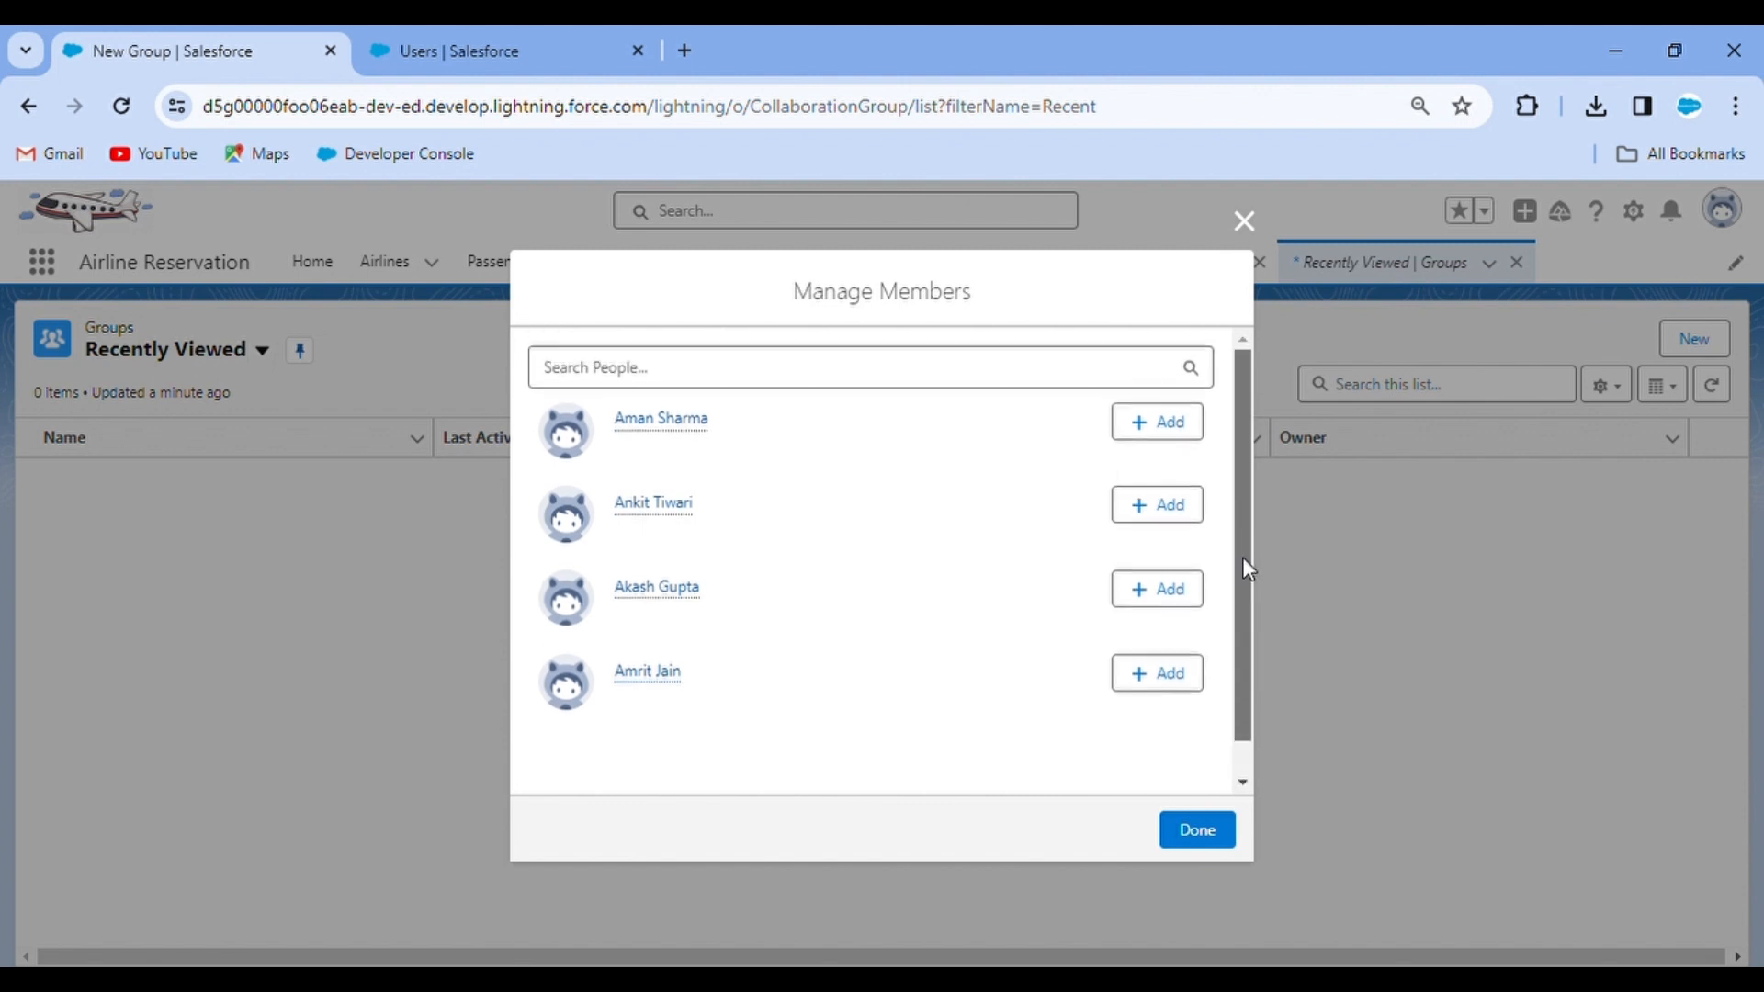
pyautogui.click(1150, 430)
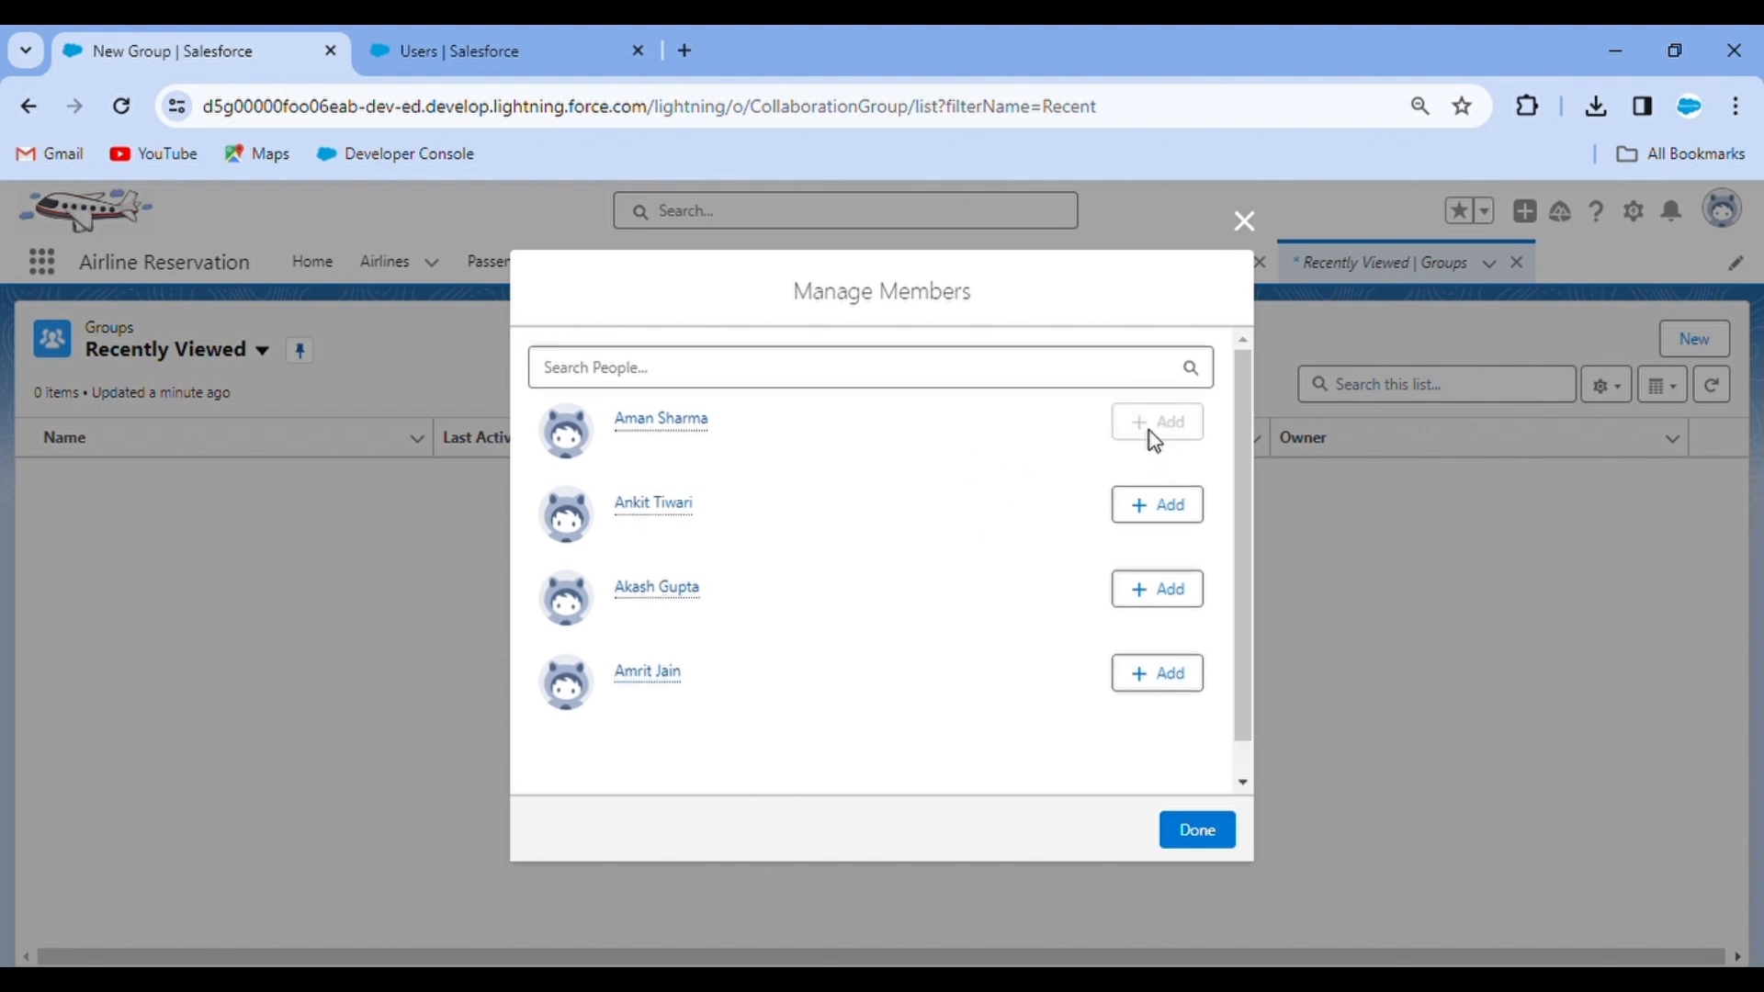
pyautogui.click(1169, 515)
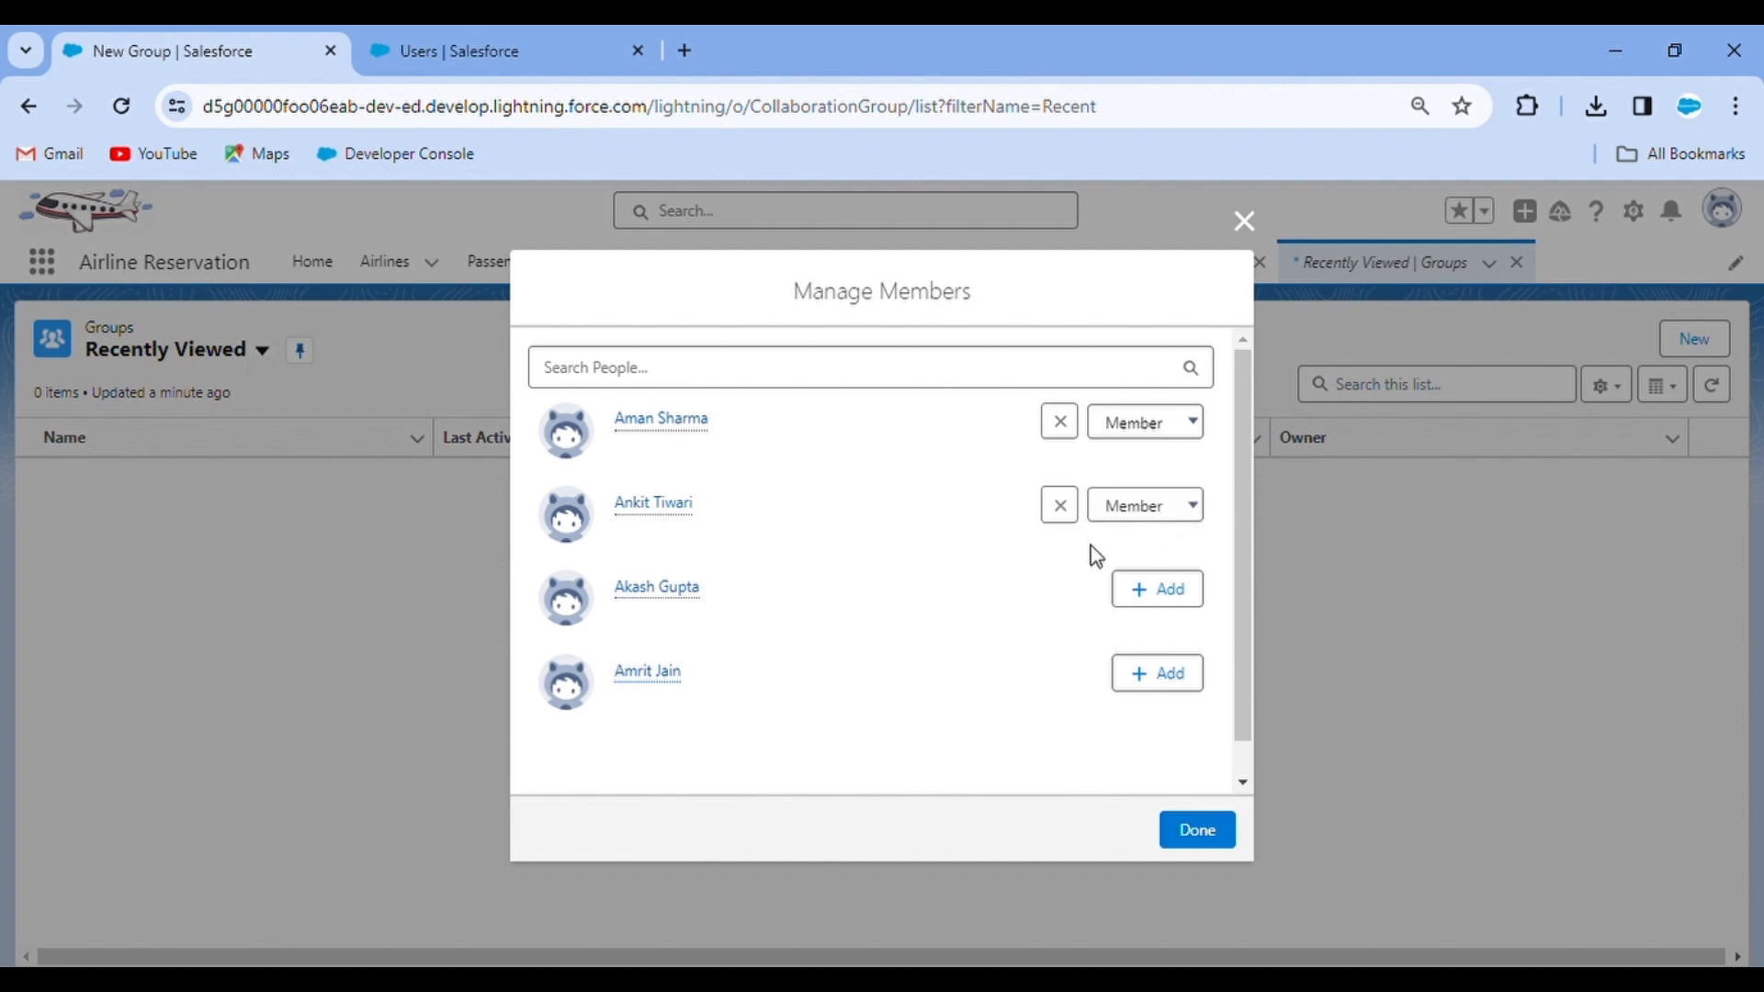
pyautogui.click(1223, 831)
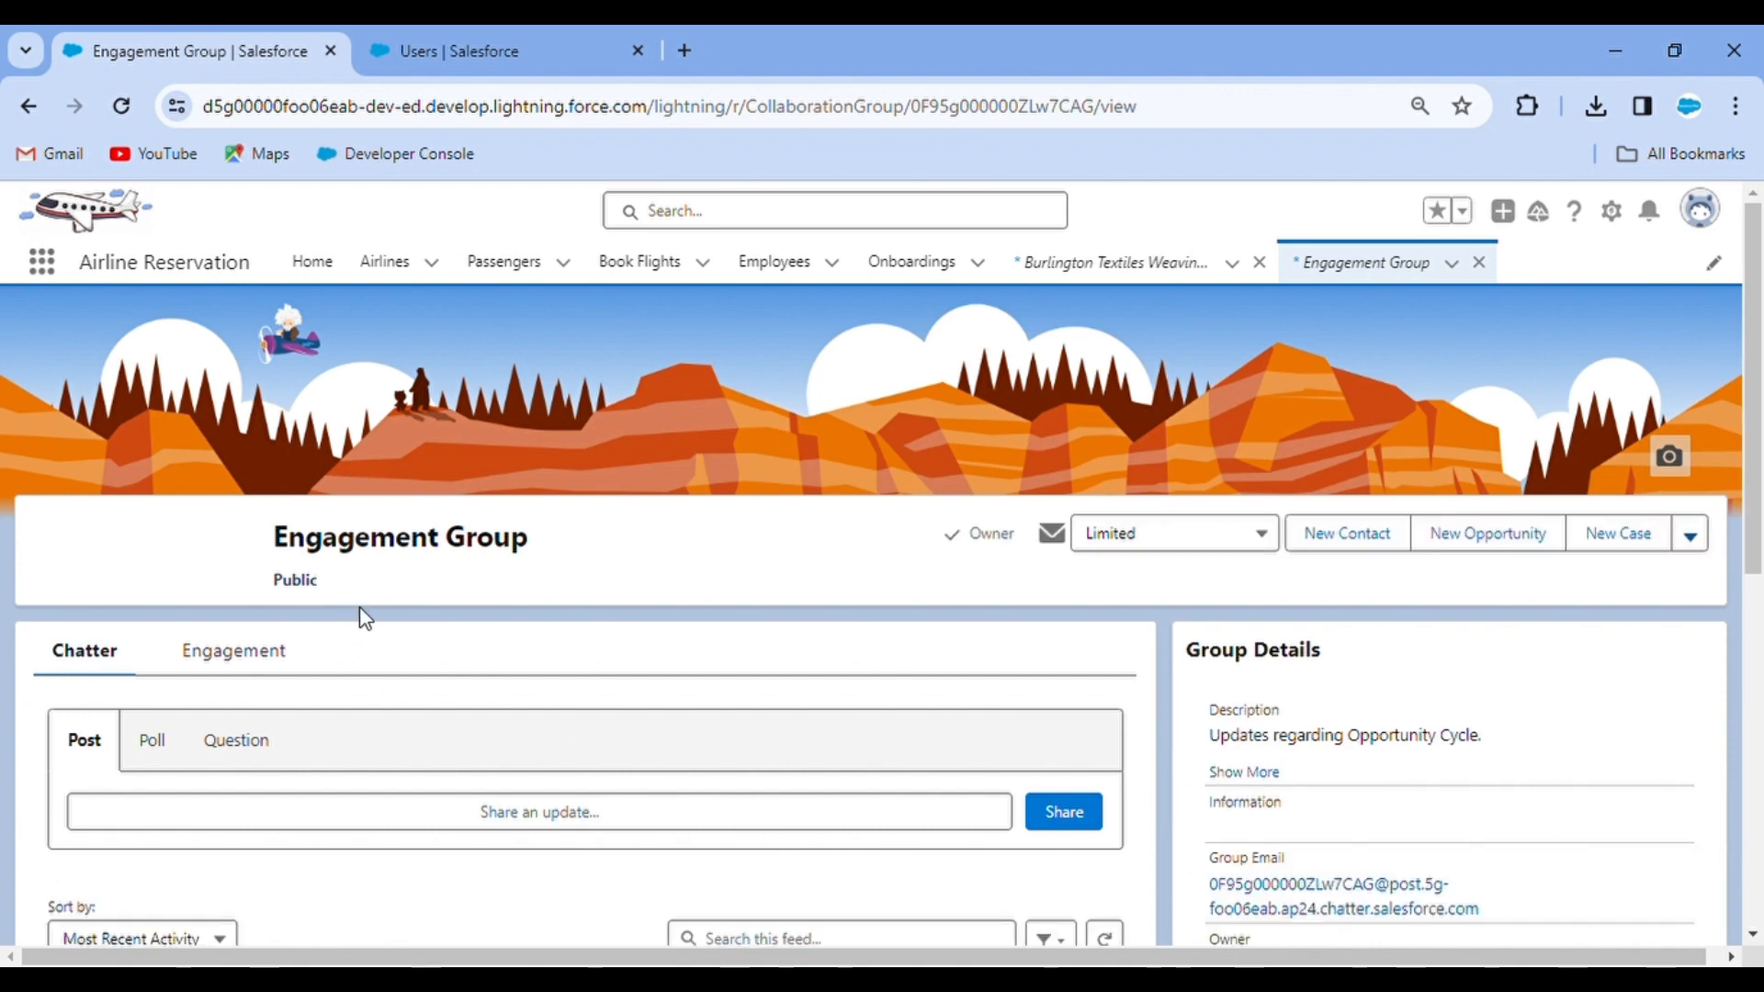
# Step: Examine the new group's engagement charts, activity summary and member list
pyautogui.scroll(-5, 368, 625)
pyautogui.scroll(4, 395, 637)
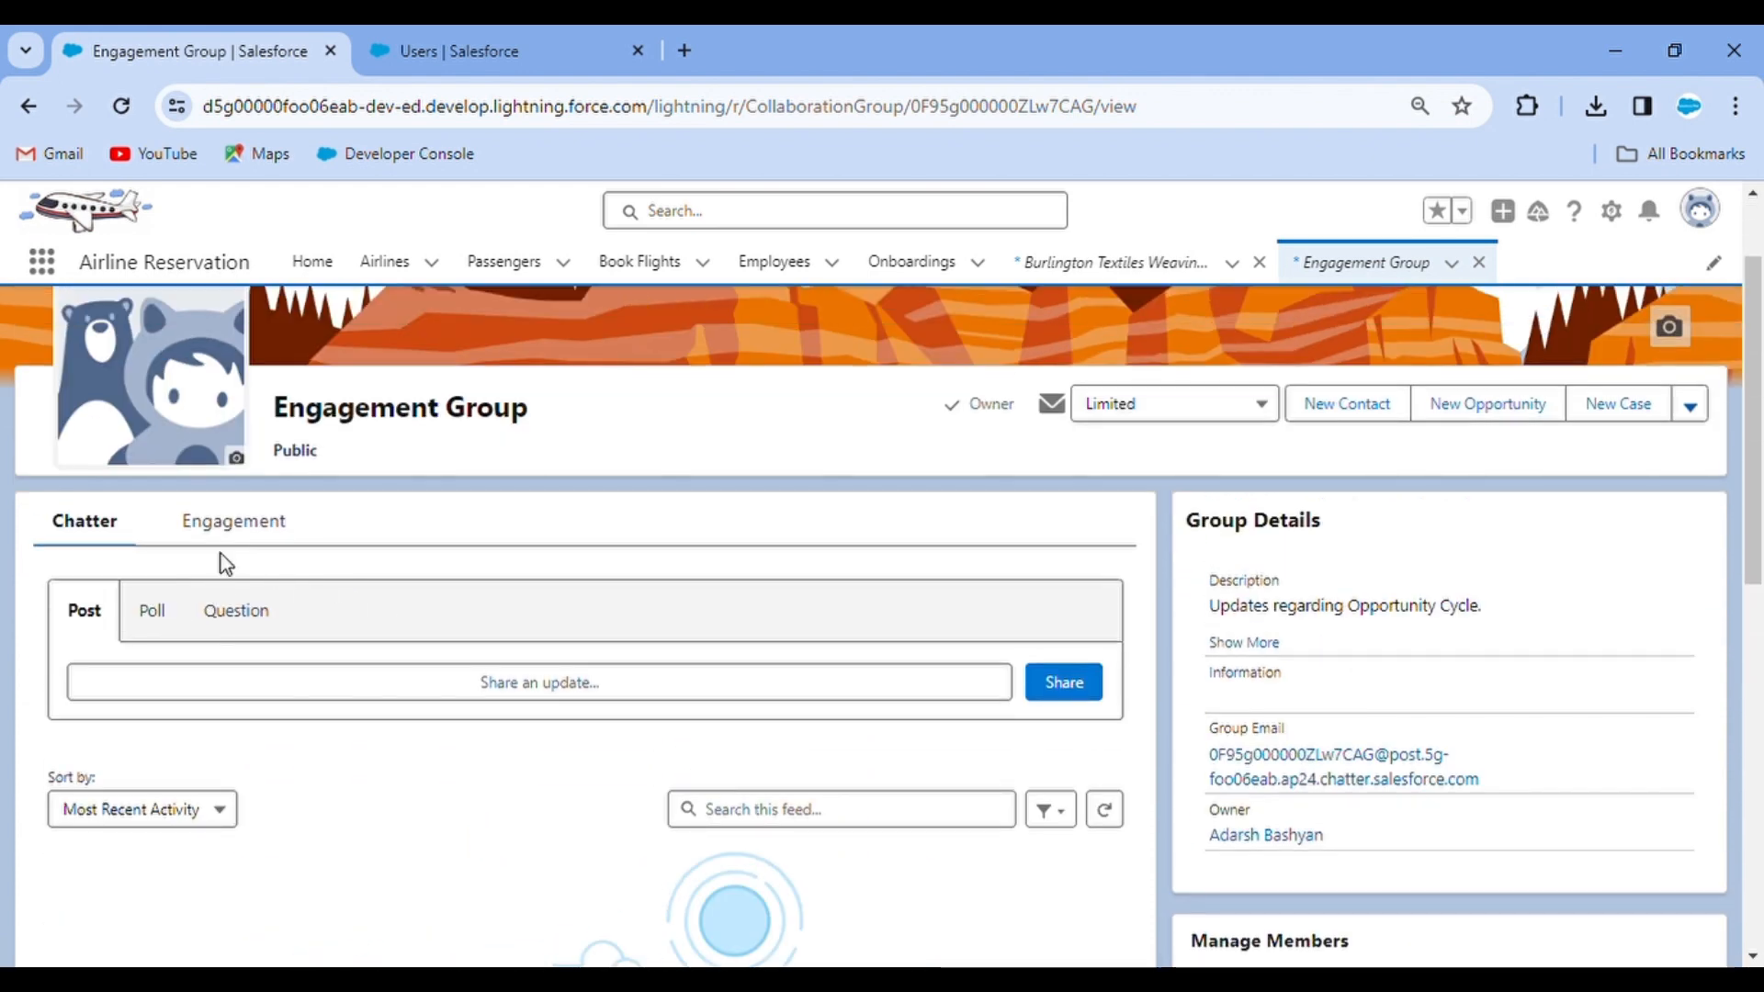
pyautogui.click(237, 550)
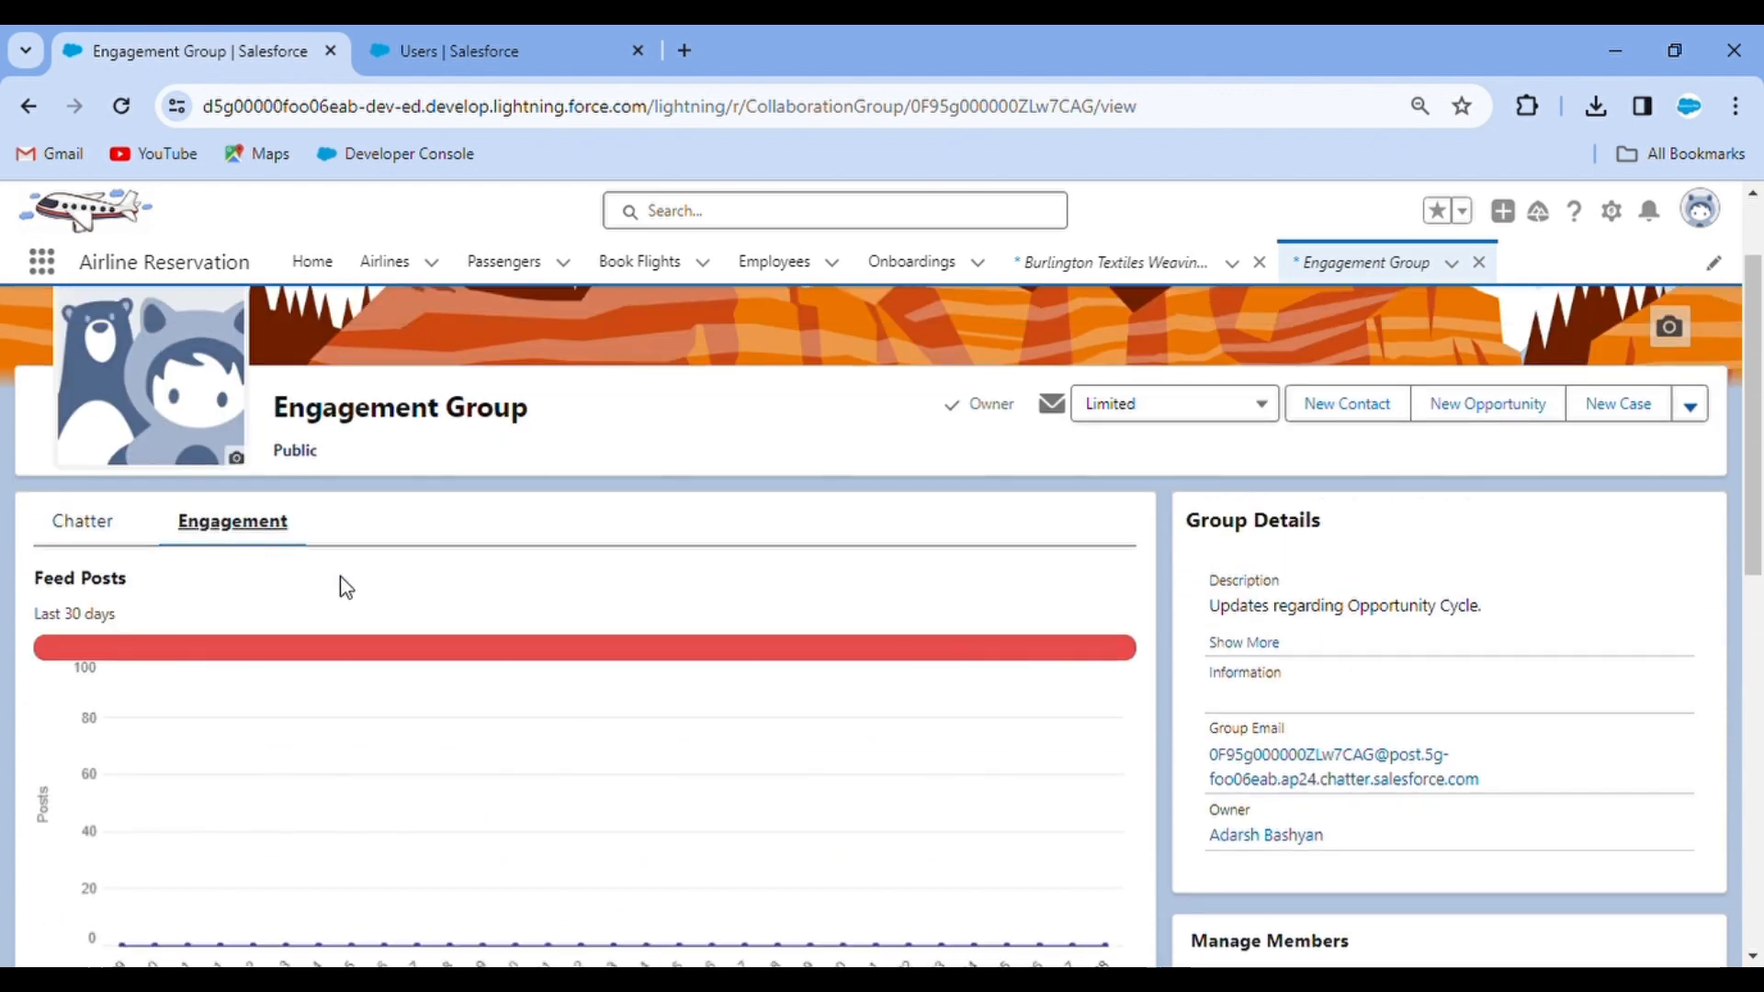
pyautogui.scroll(-3, 735, 632)
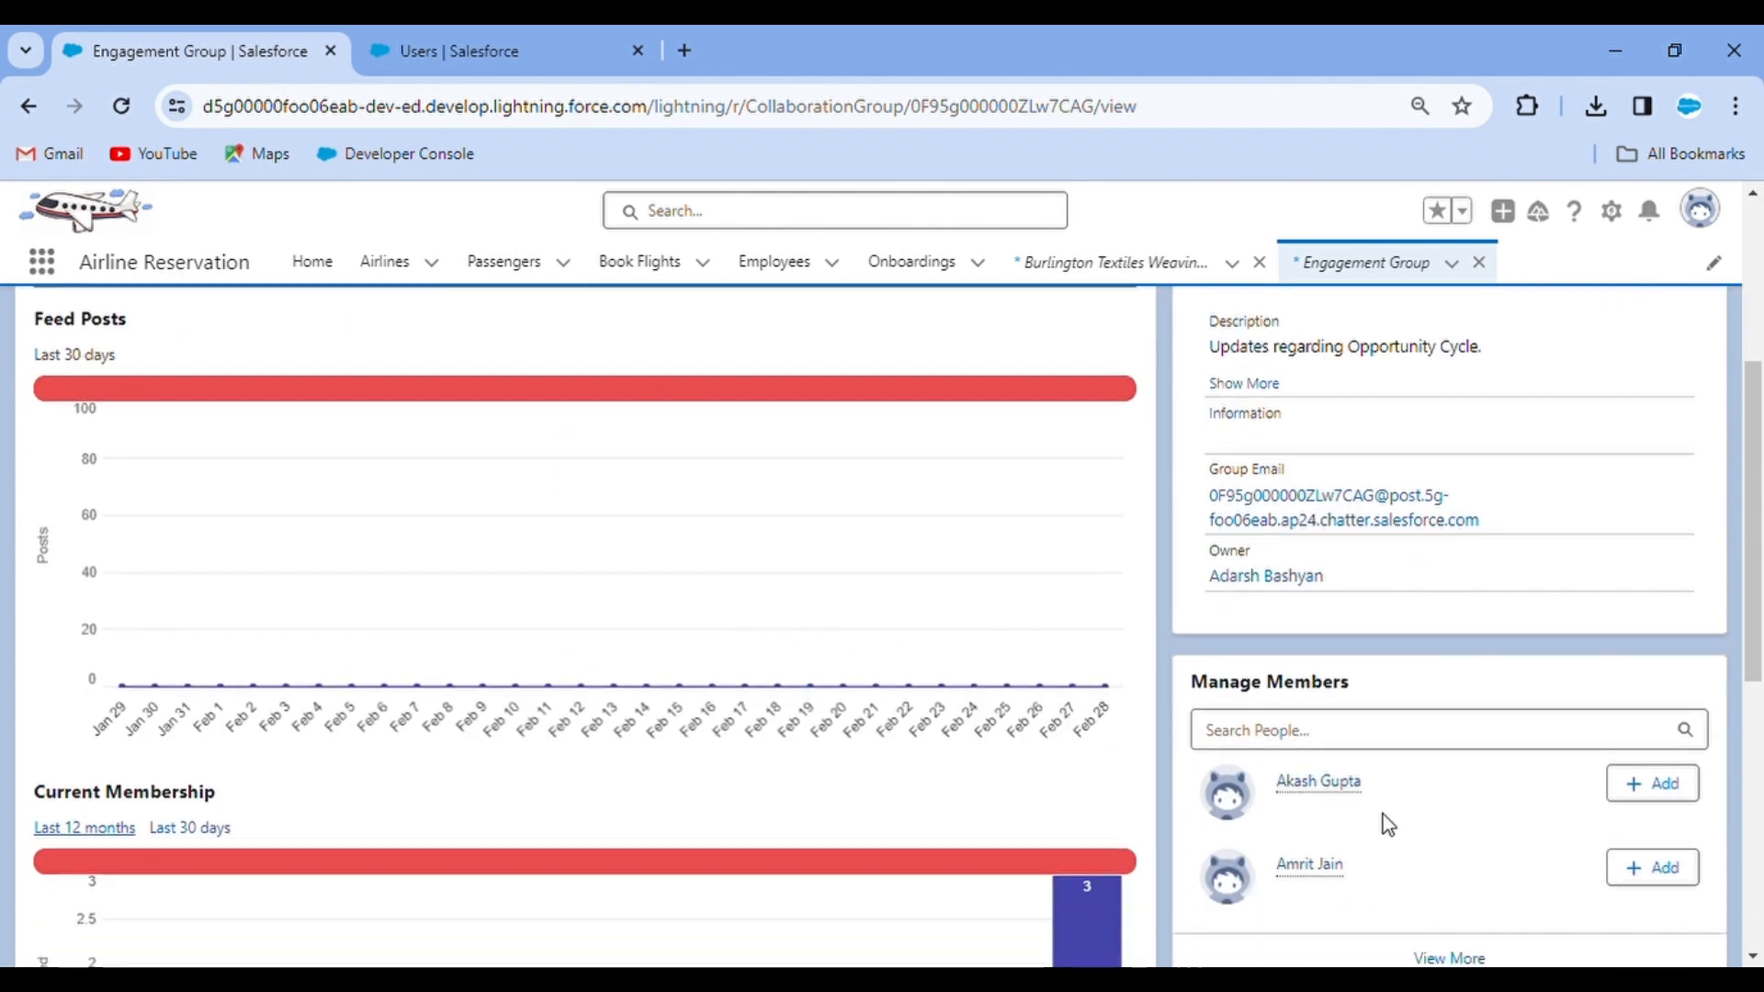
pyautogui.scroll(-2, 1323, 689)
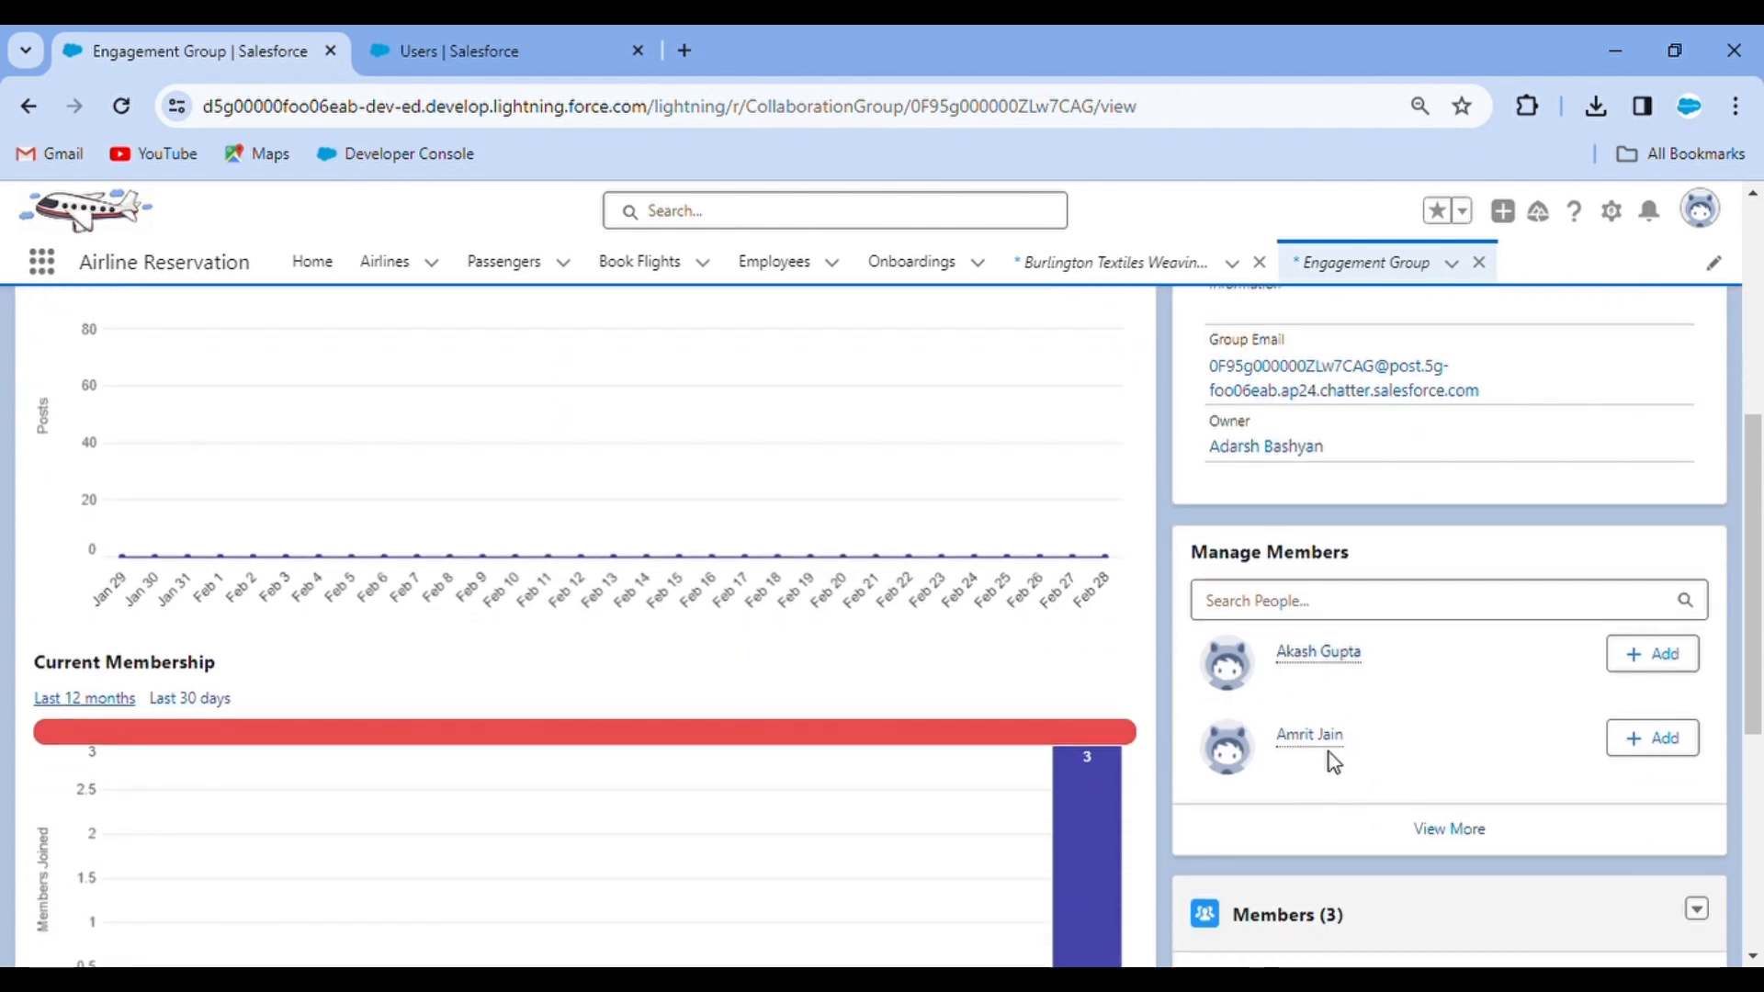
pyautogui.scroll(-3, 1364, 743)
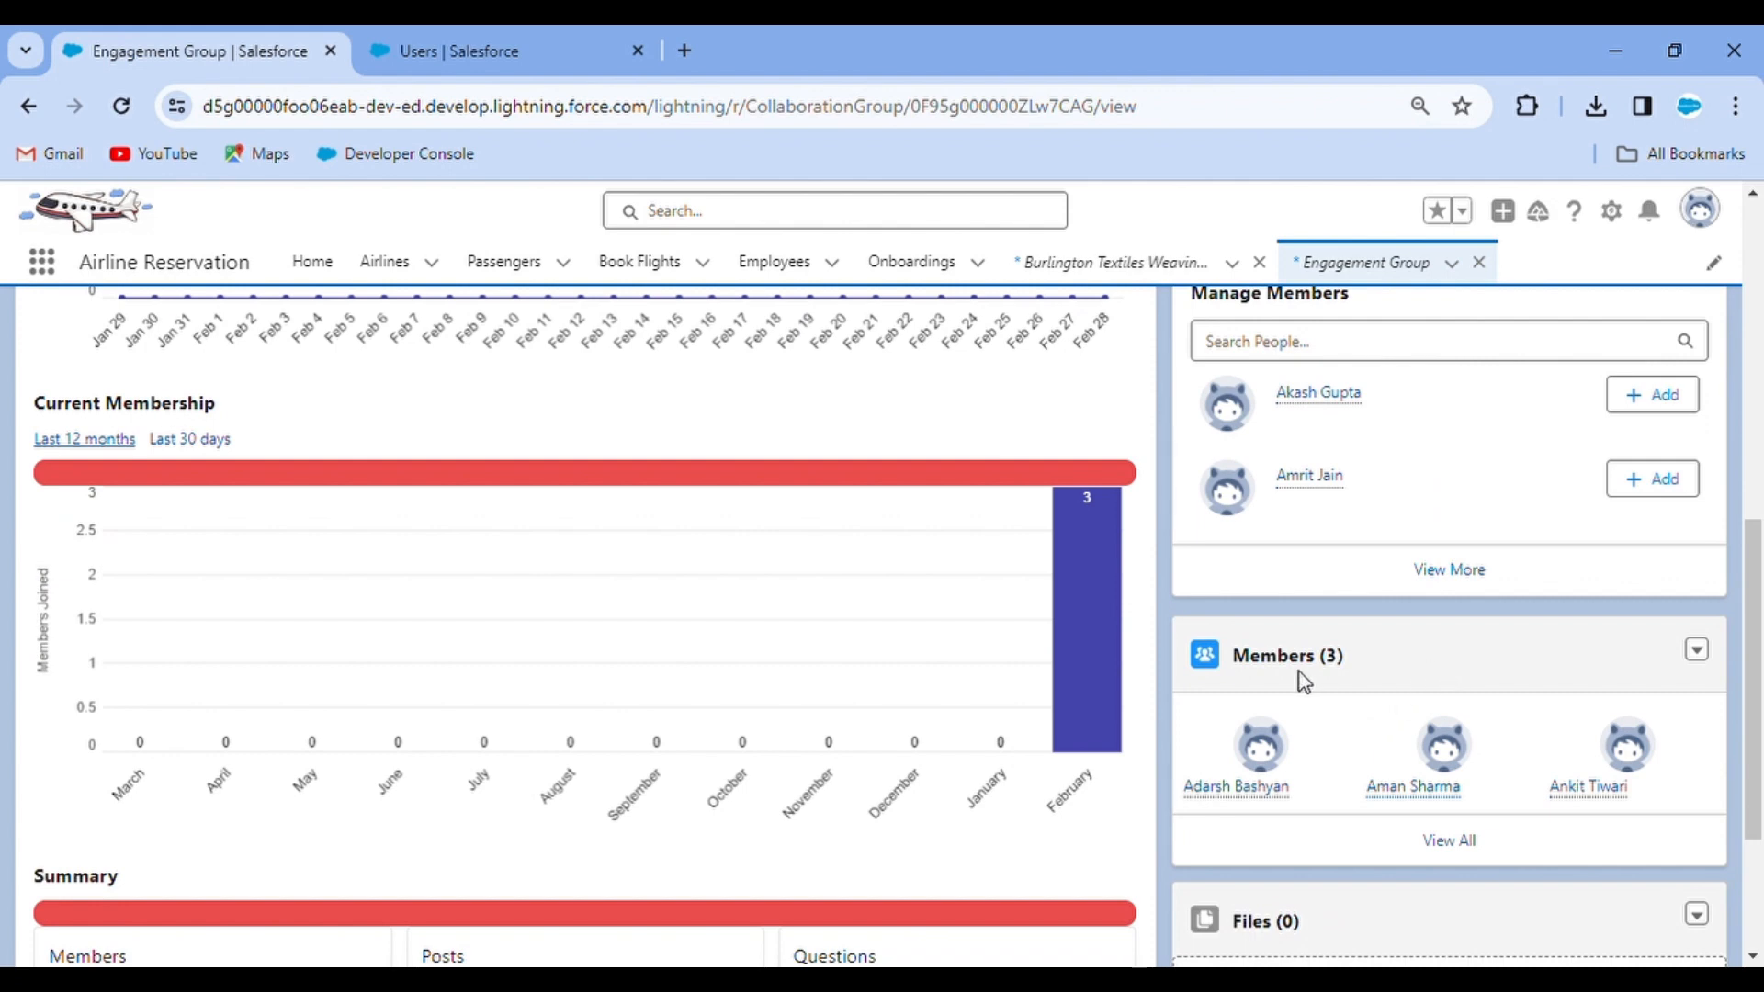
pyautogui.scroll(-3, 1309, 680)
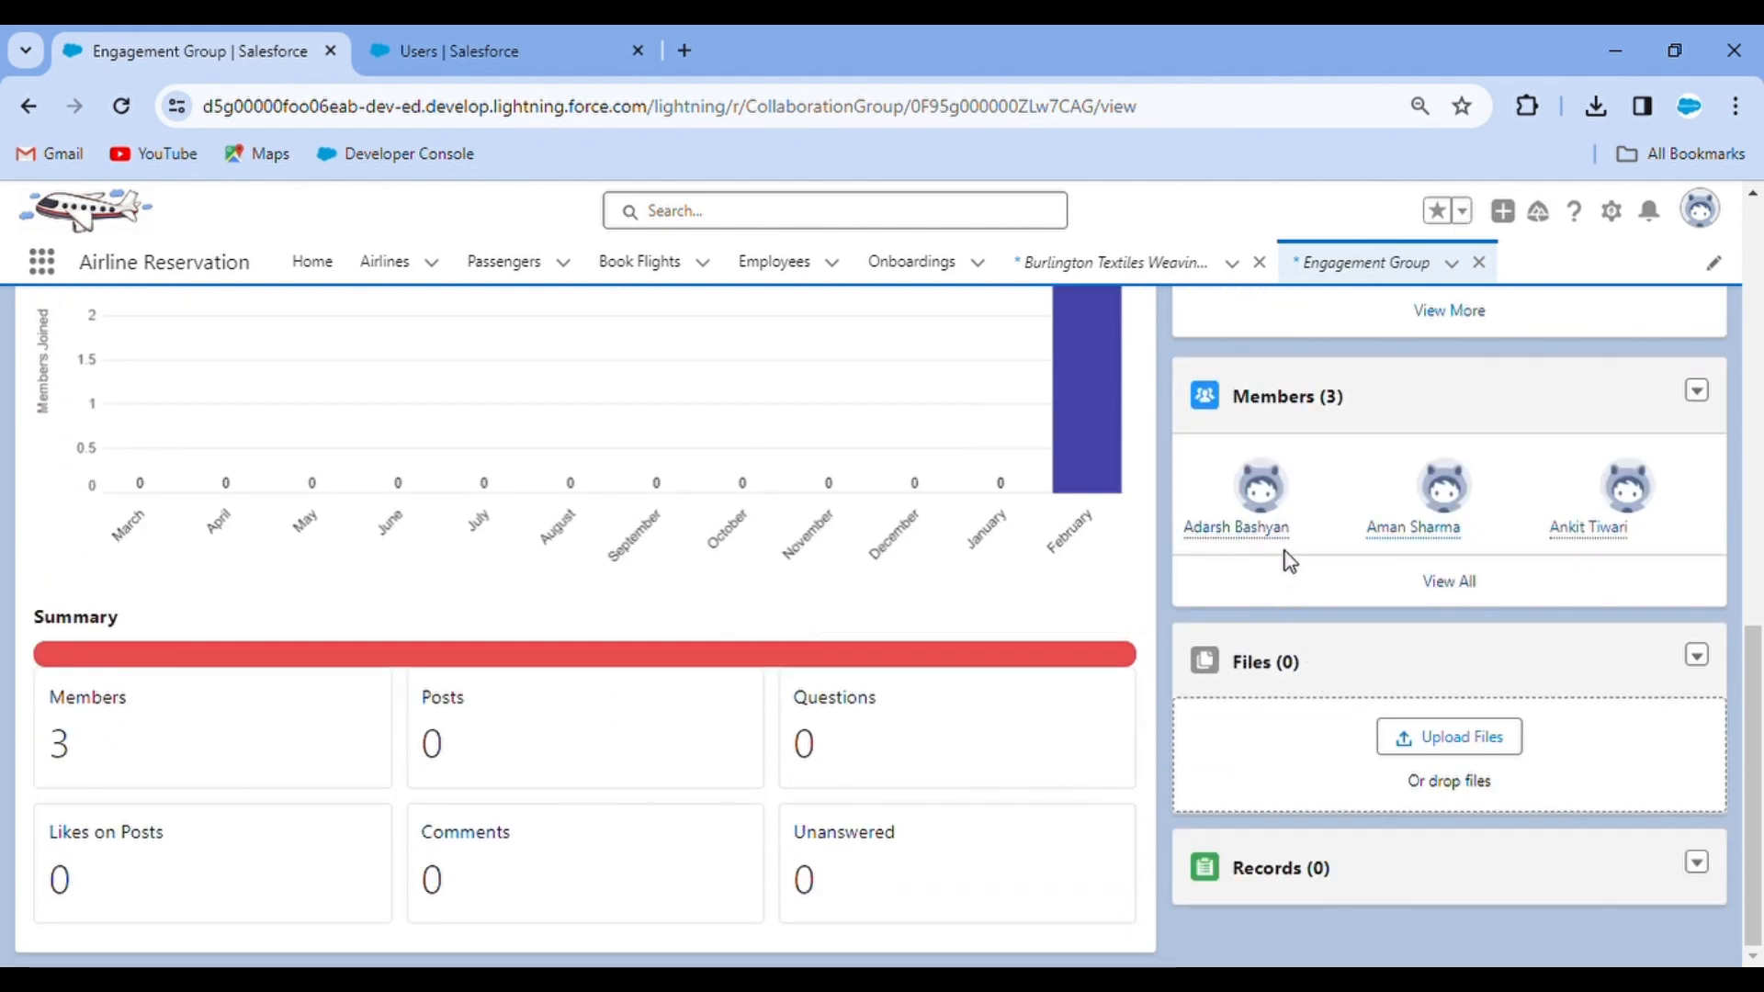
pyautogui.moveTo(1440, 544)
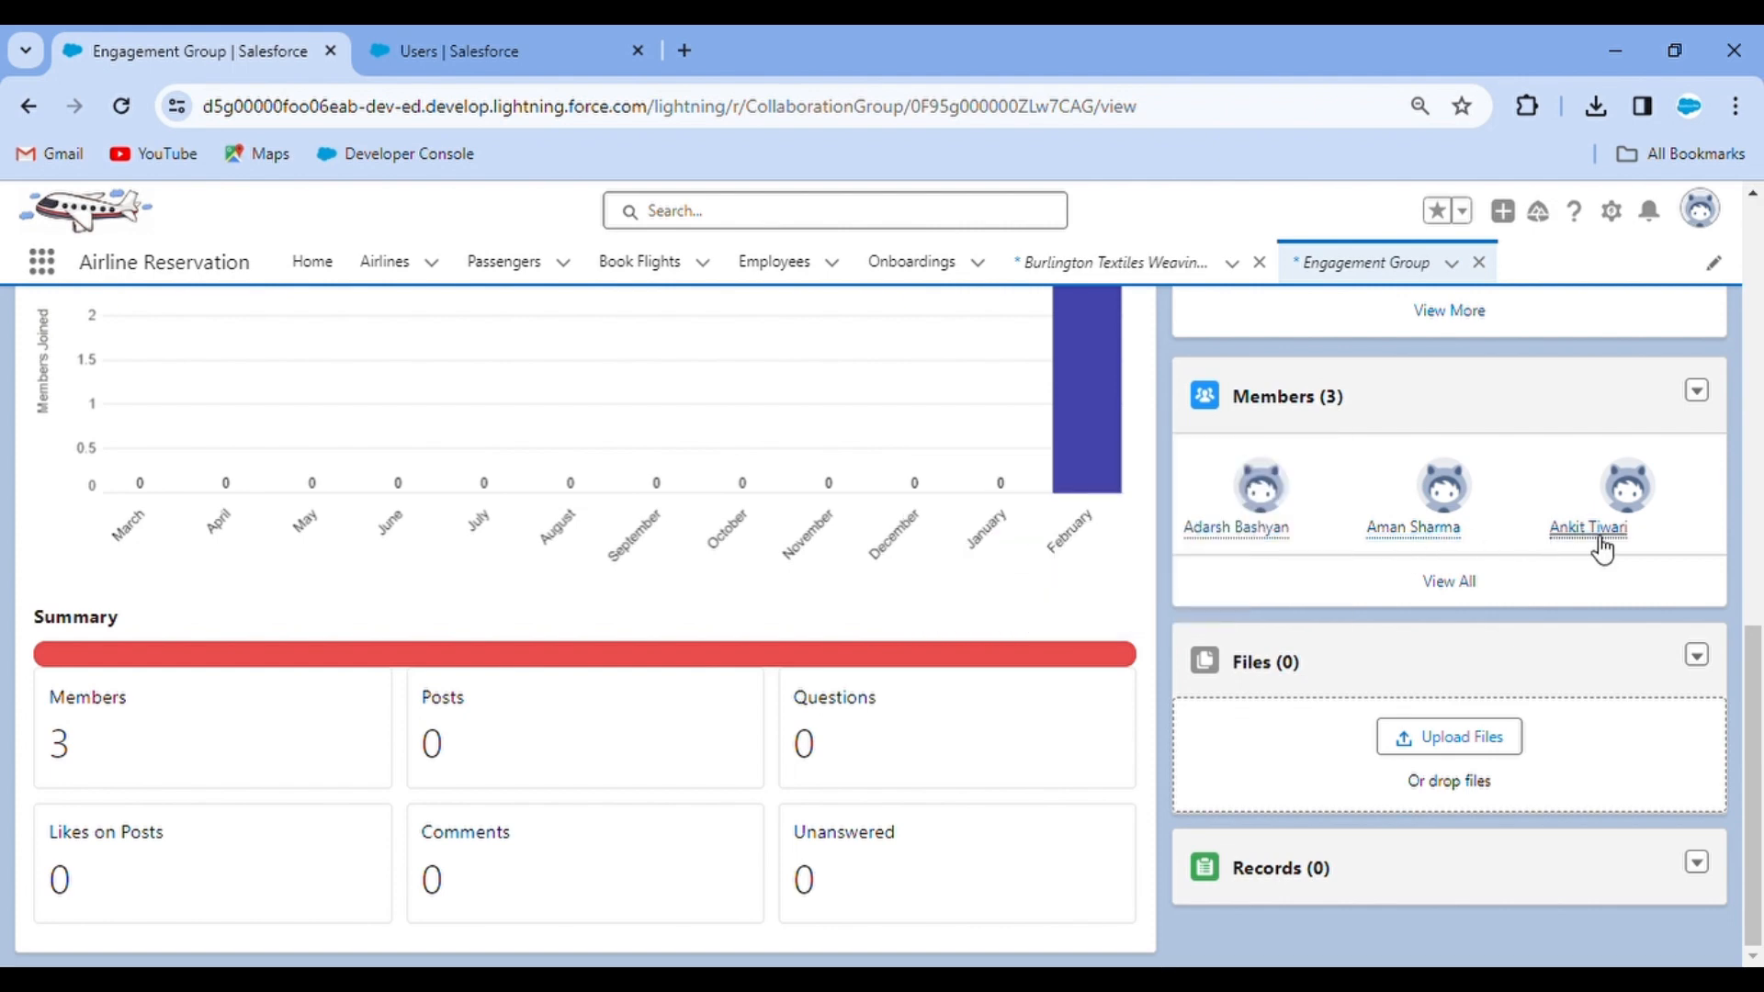
pyautogui.moveTo(1599, 544)
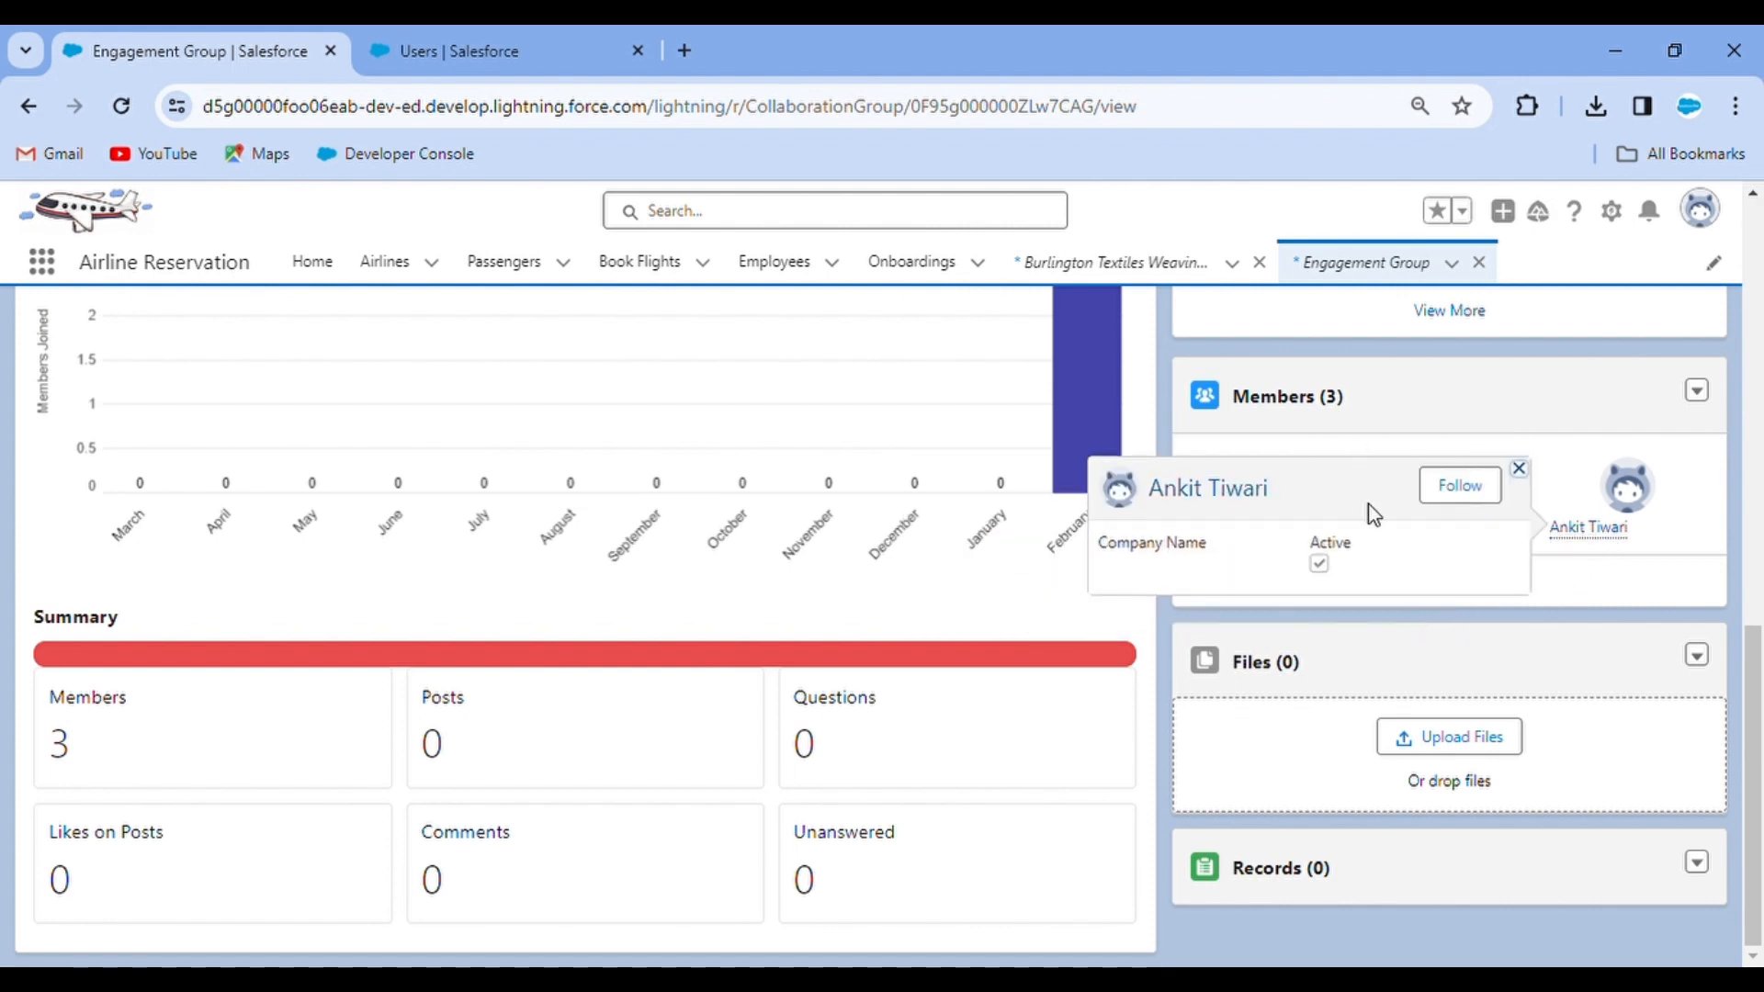
# Step: Check the people still available to add to the group and return to its Chatter feed
pyautogui.scroll(2, 1626, 395)
pyautogui.scroll(3, 1617, 443)
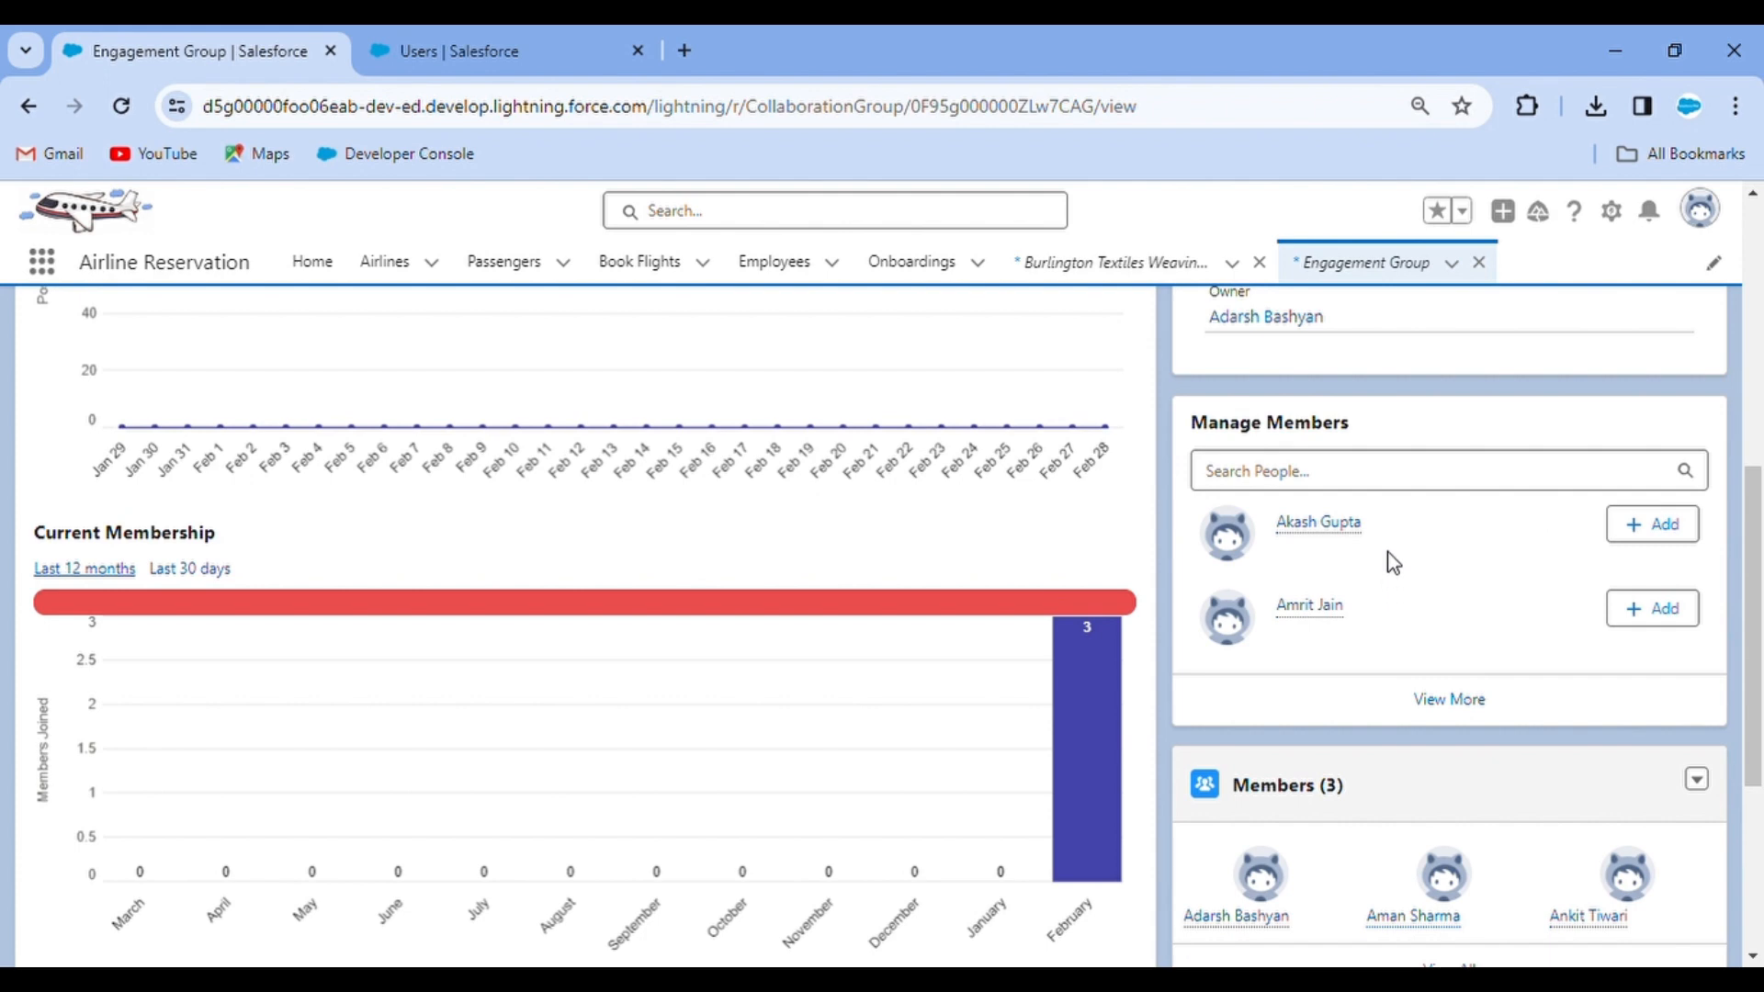
pyautogui.moveTo(1358, 524)
pyautogui.scroll(-4, 1079, 618)
pyautogui.scroll(10, 1125, 599)
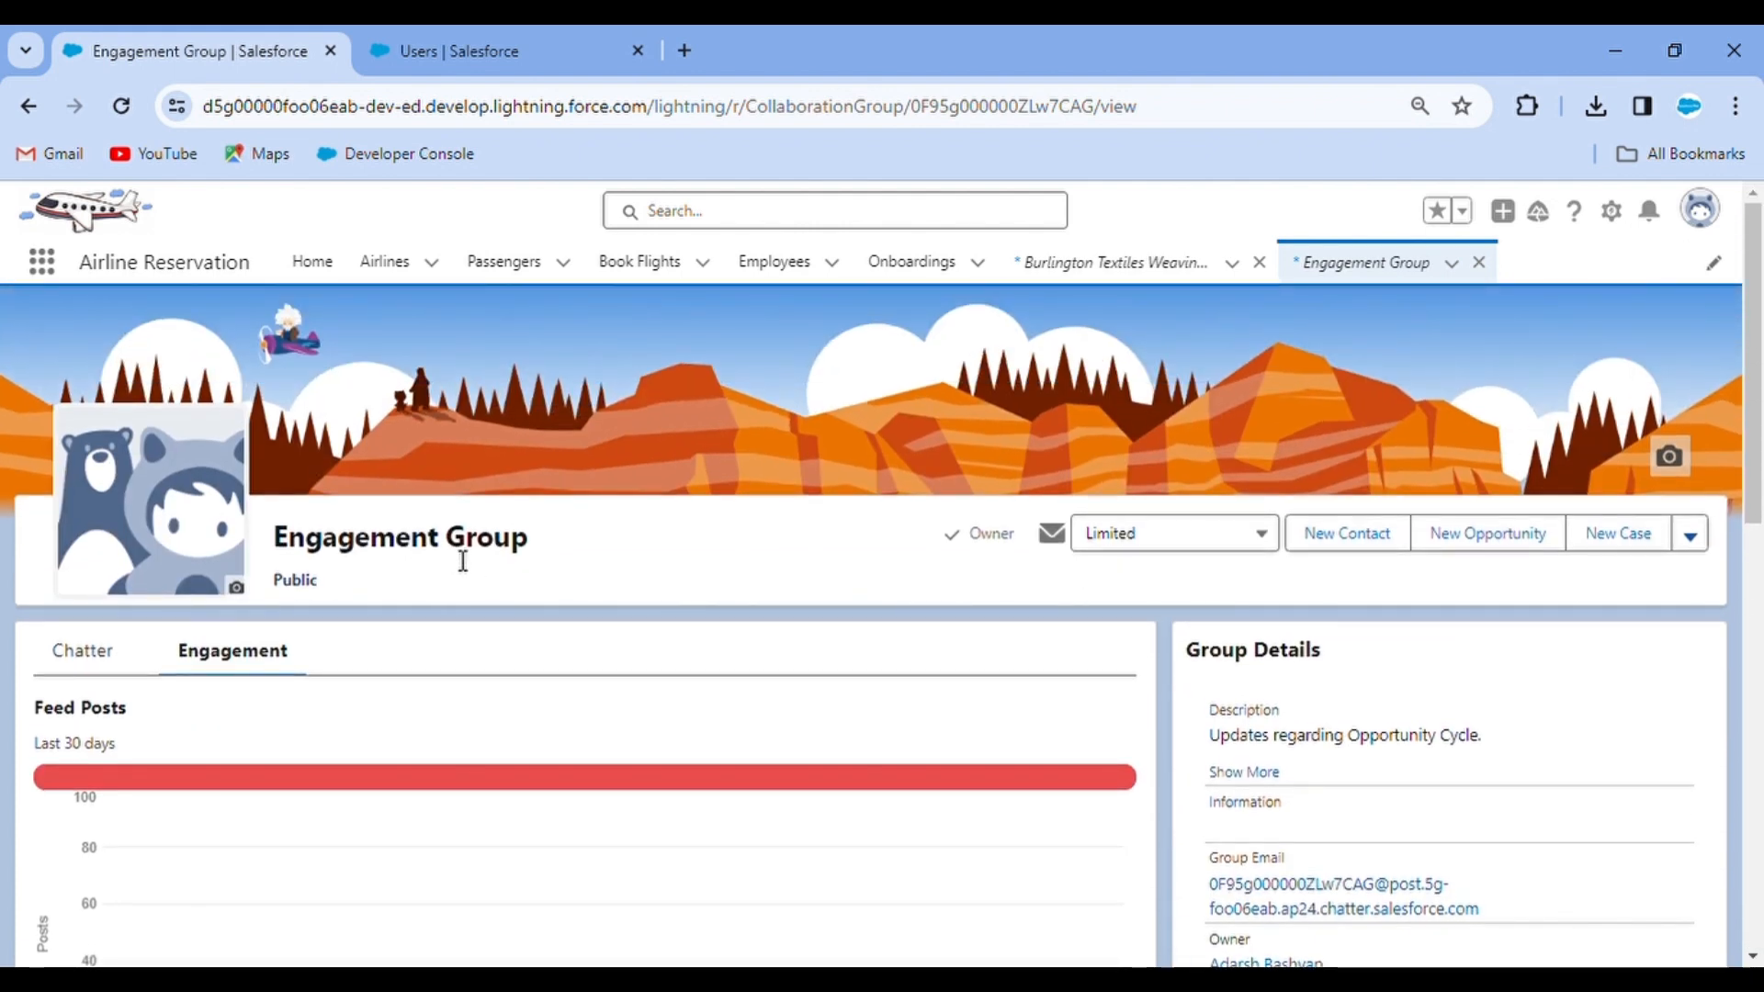
pyautogui.click(101, 671)
pyautogui.scroll(-6, 322, 681)
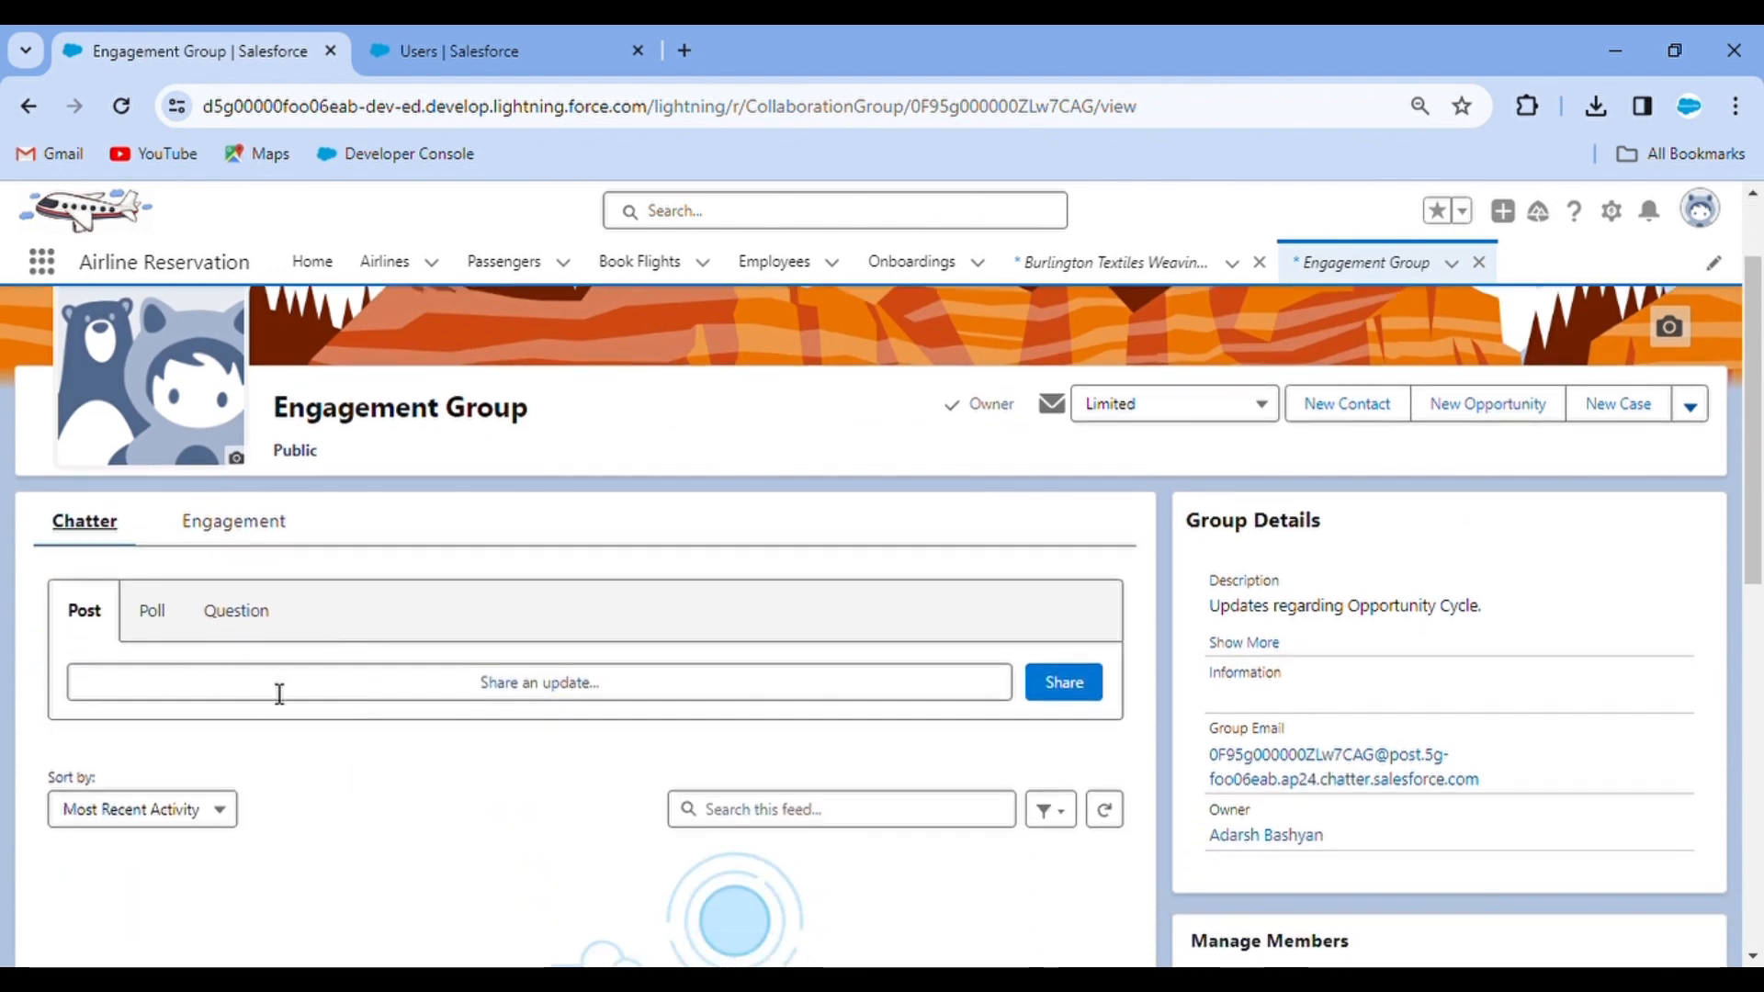
# Step: Examine the group's feed and its Poll, Question and Post forms, and return to the All Opportunities list
pyautogui.scroll(-2, 584, 713)
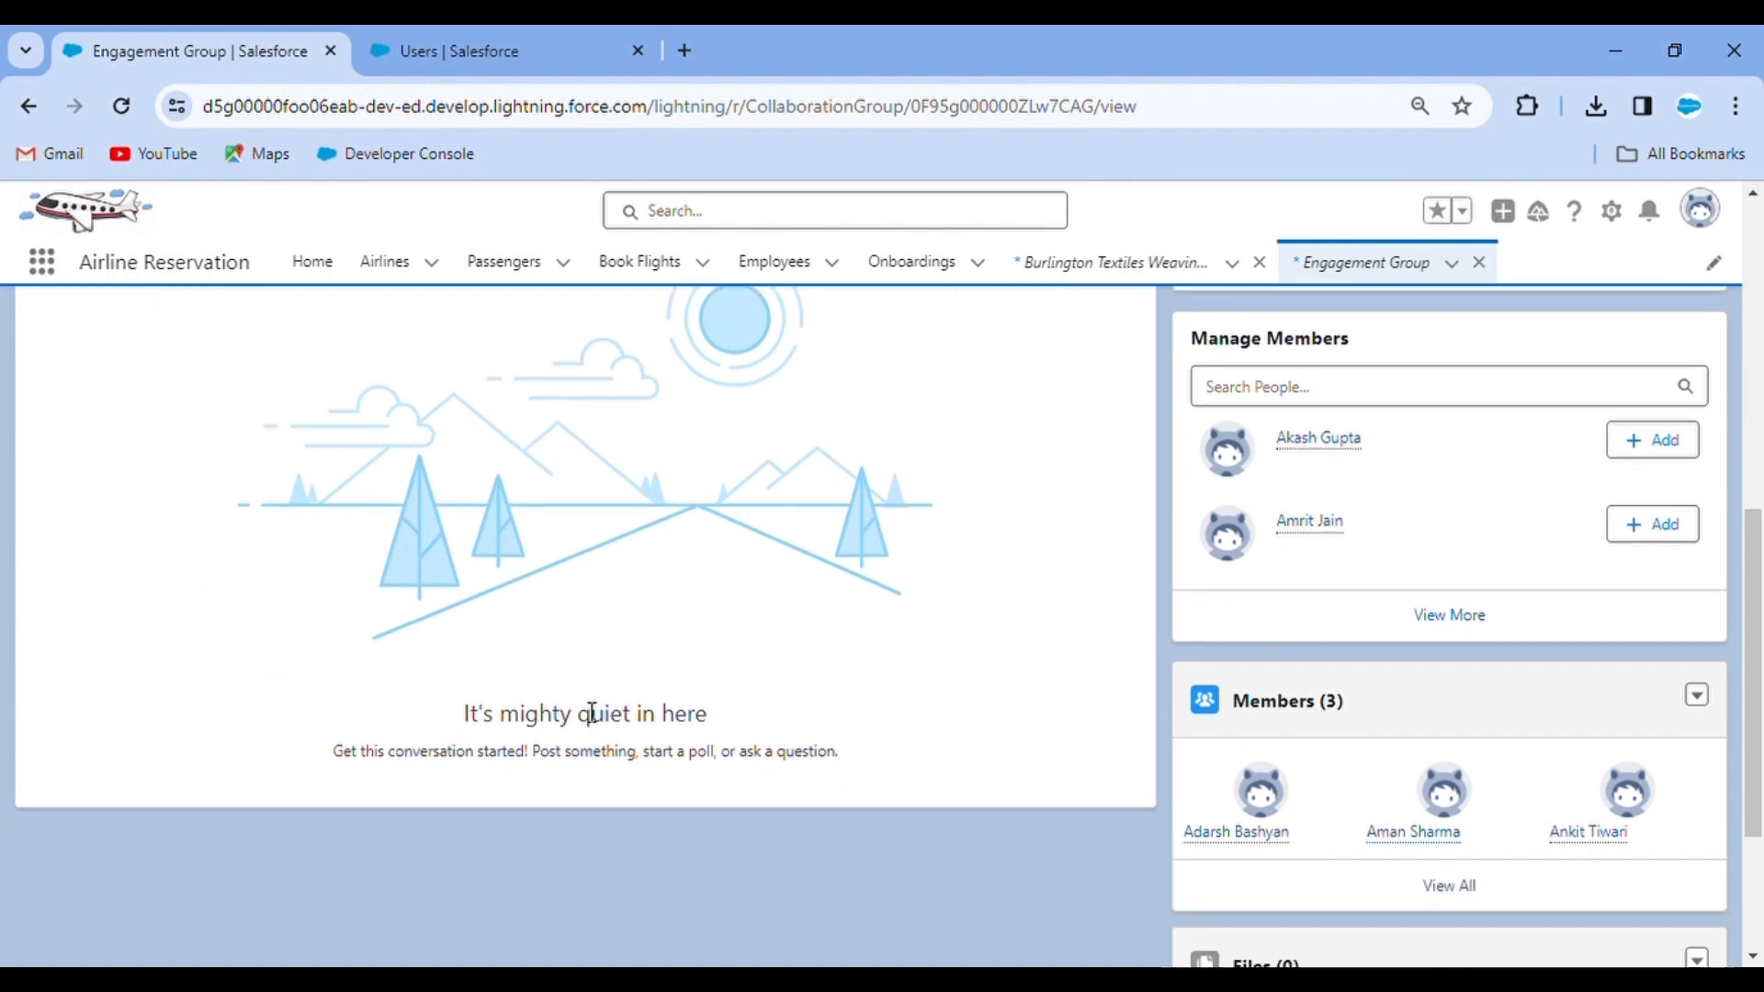
pyautogui.scroll(8, 599, 698)
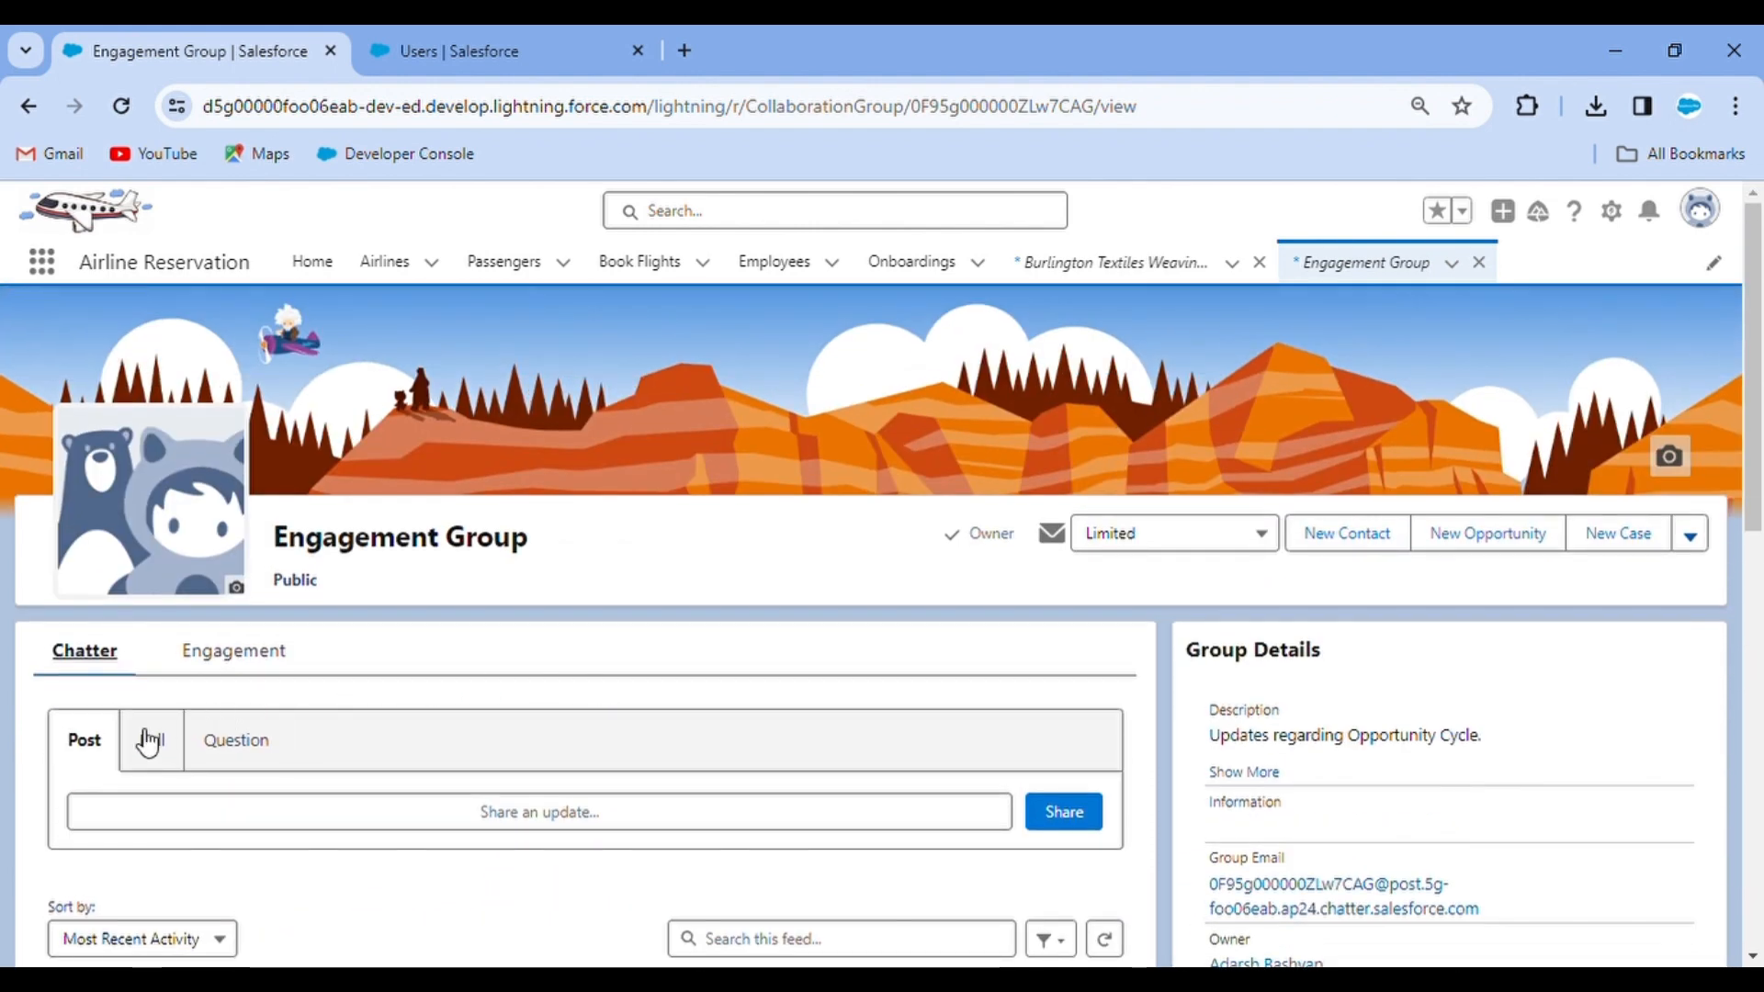
pyautogui.click(148, 742)
pyautogui.scroll(-4, 267, 730)
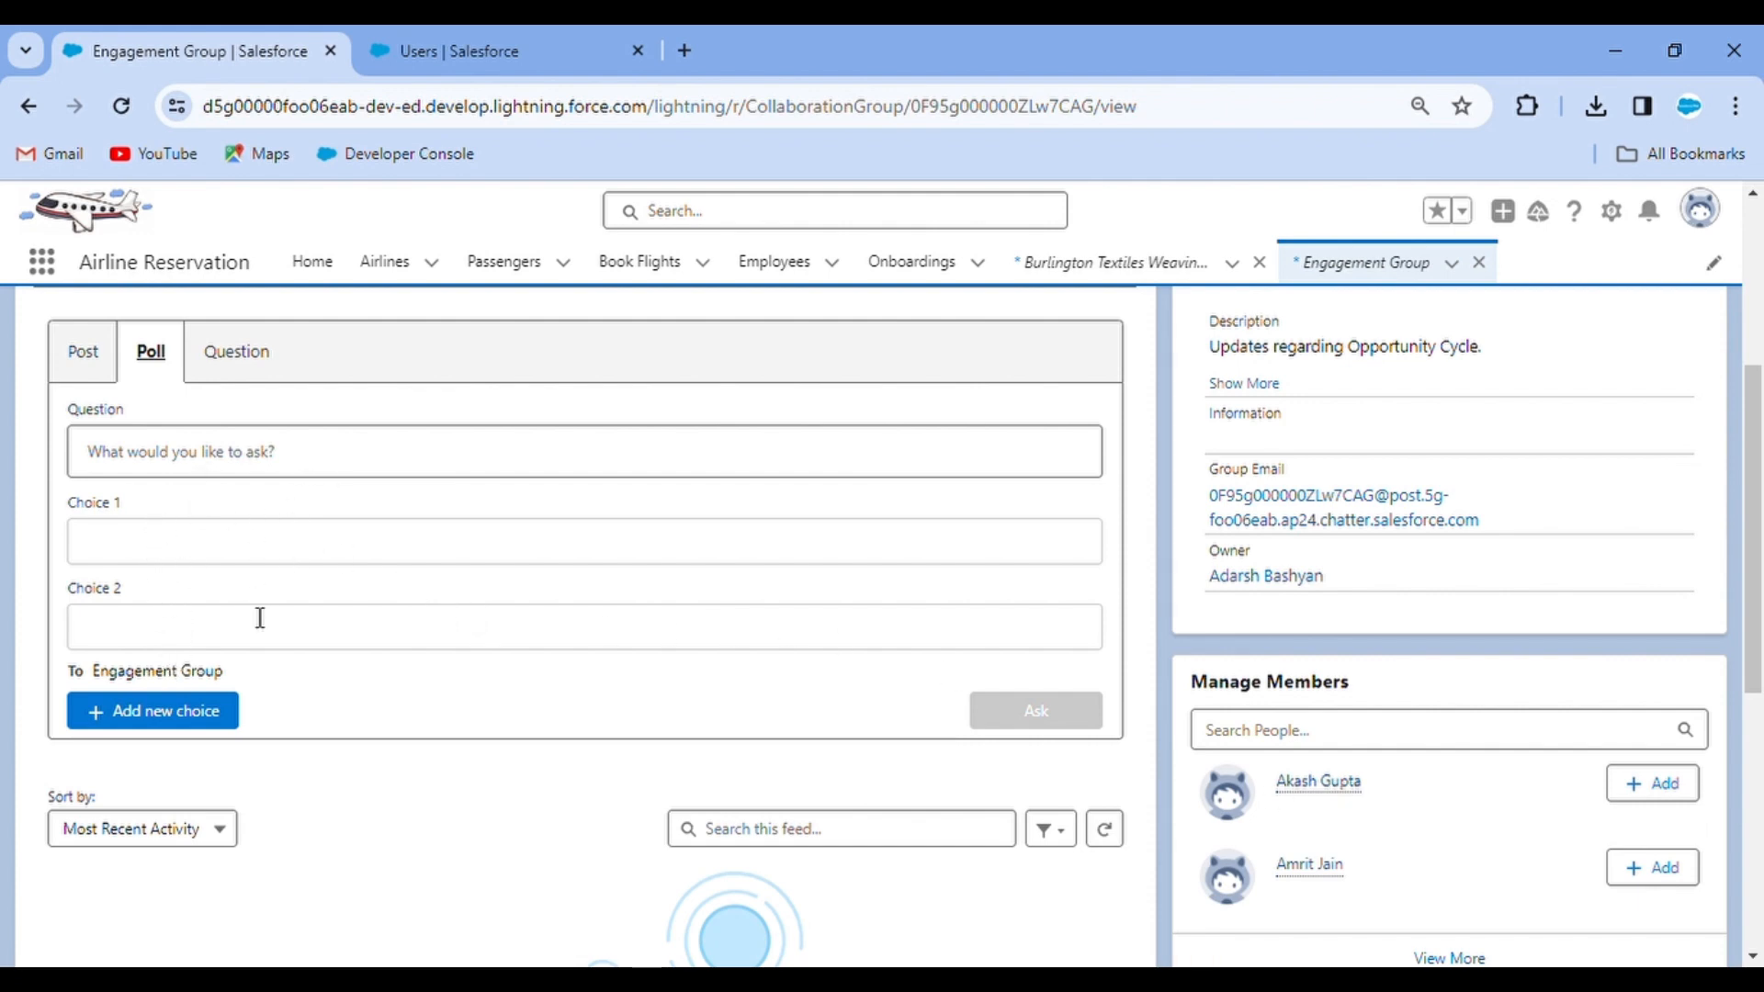
pyautogui.click(241, 368)
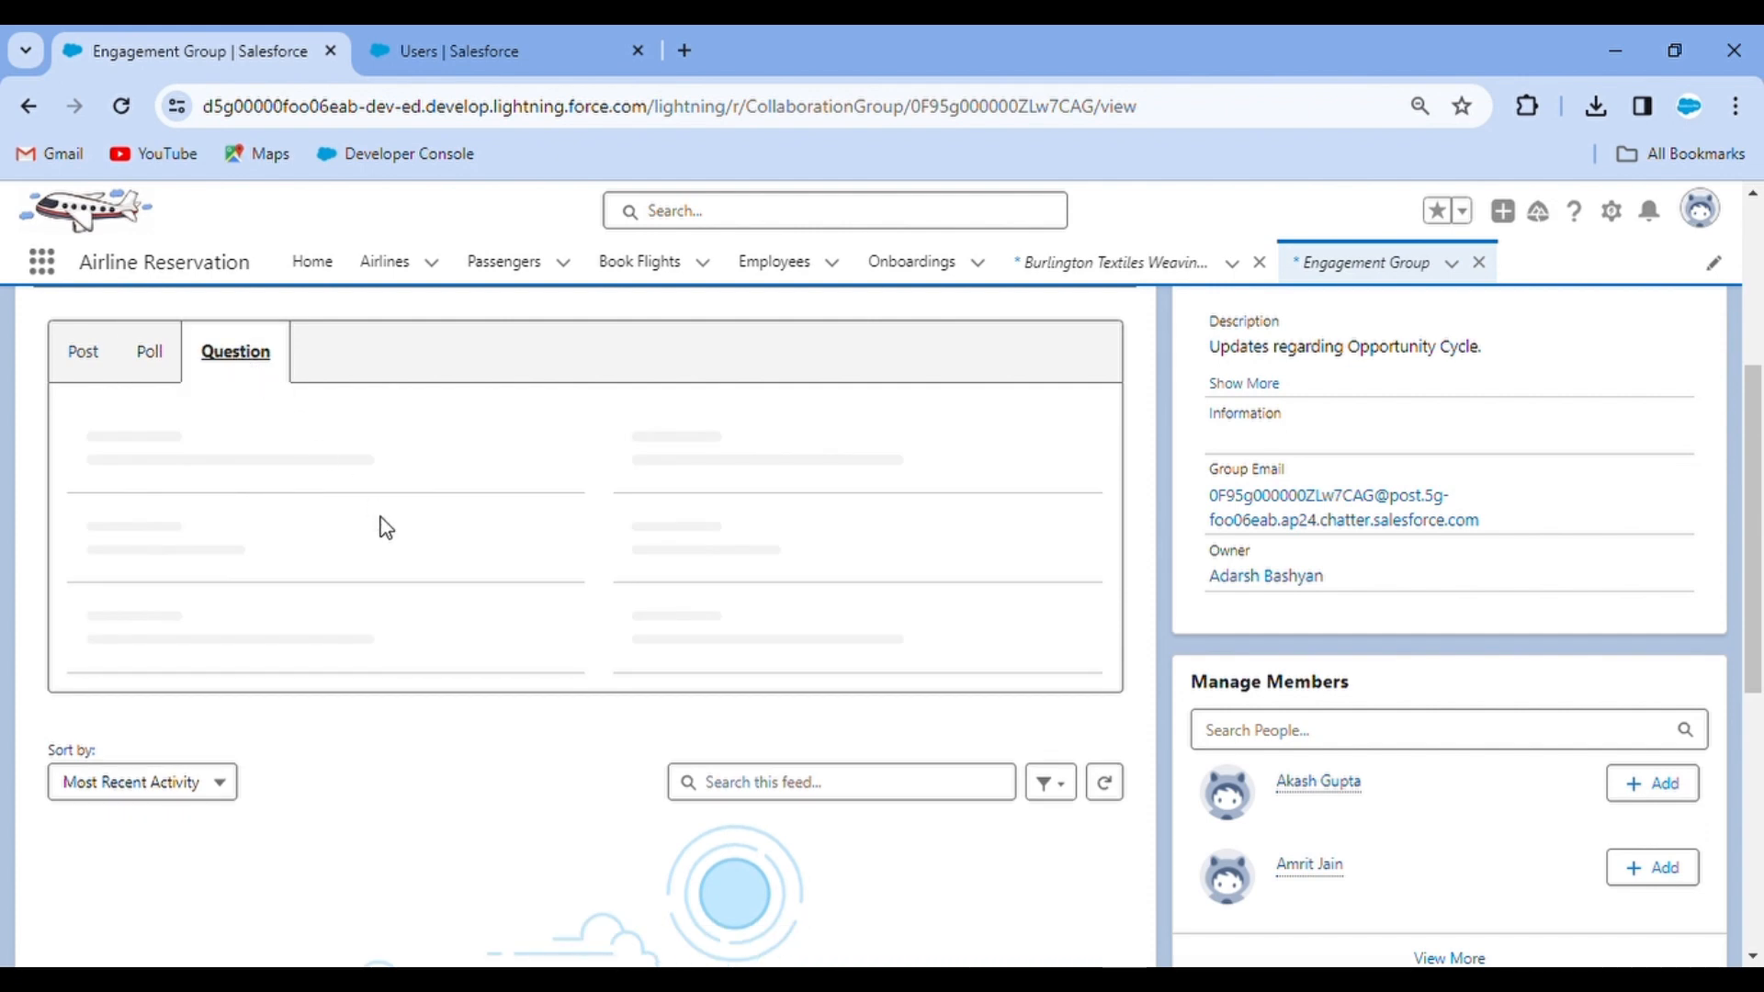
pyautogui.scroll(-1, 249, 538)
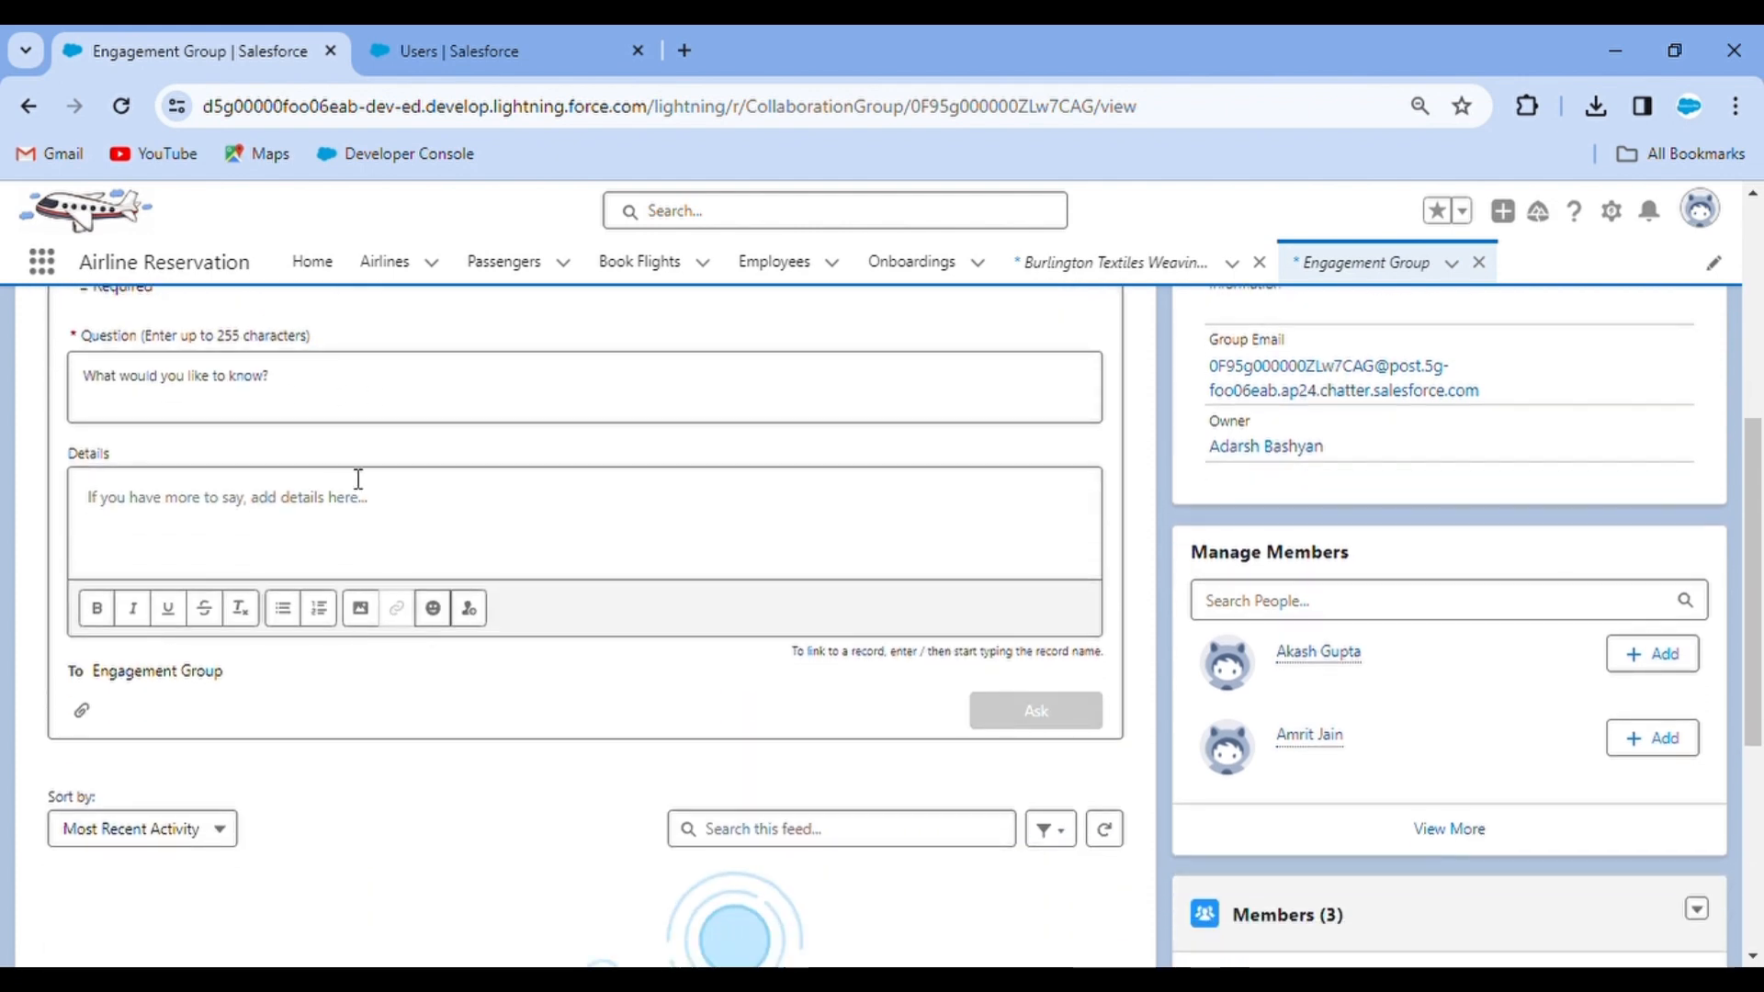
pyautogui.scroll(3, 259, 545)
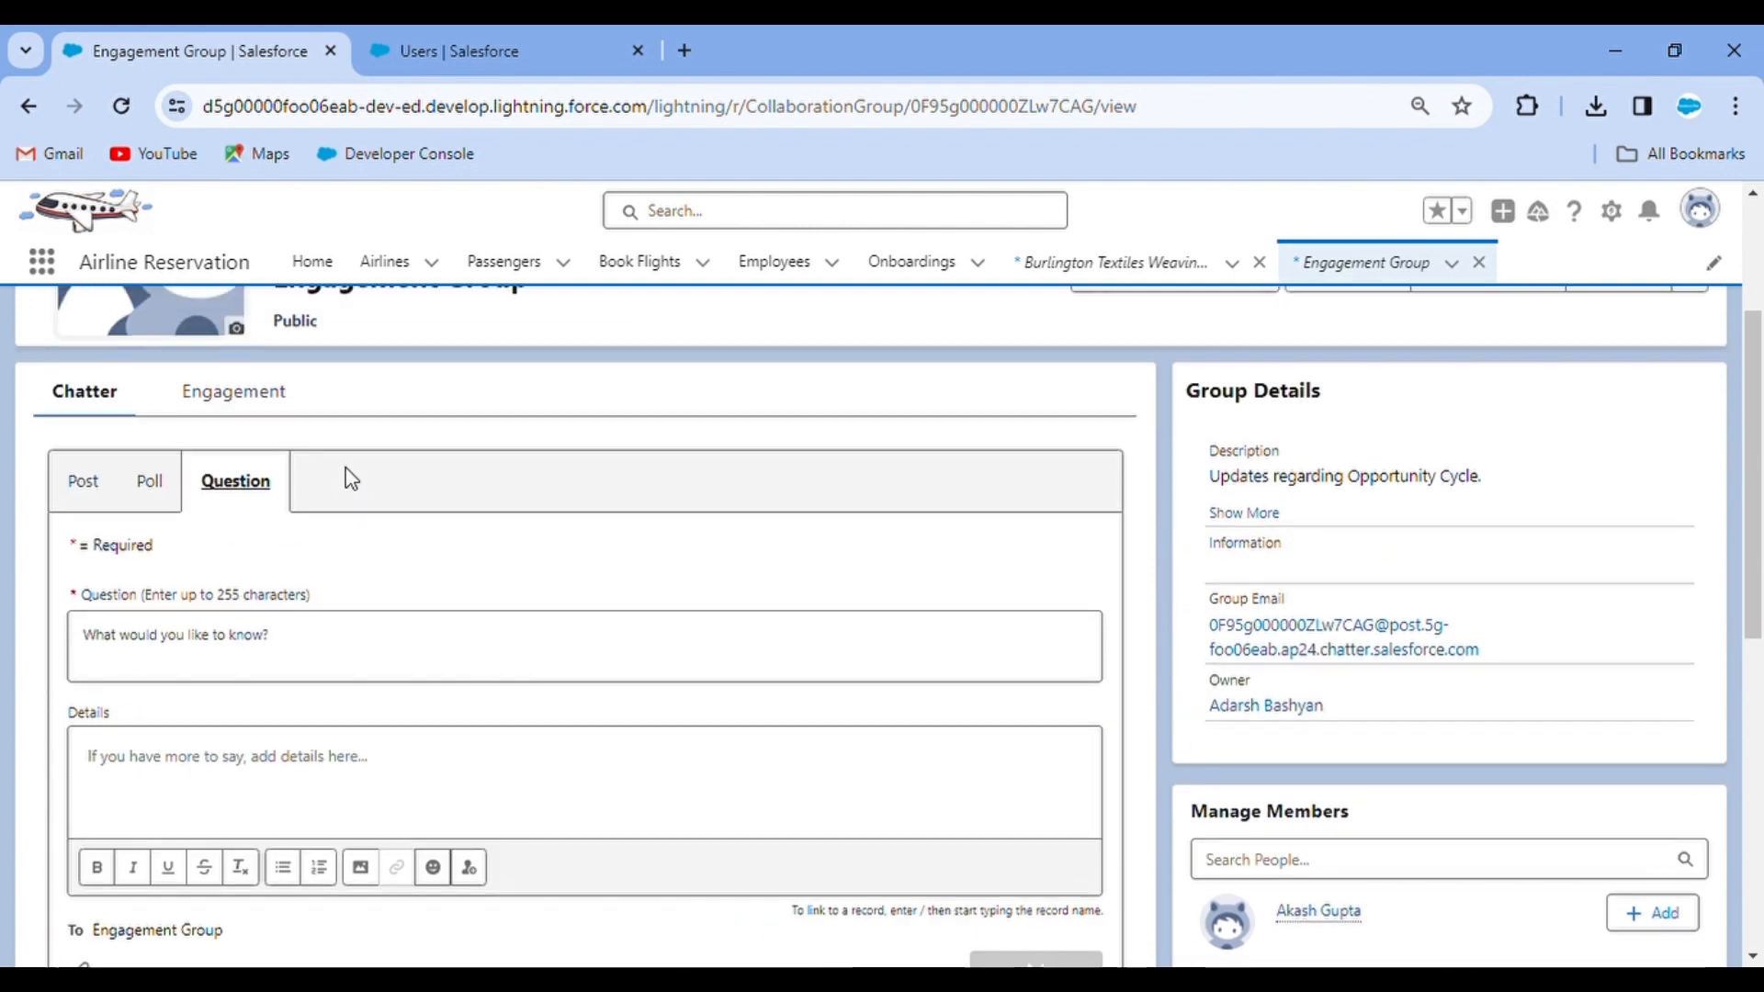
pyautogui.click(96, 484)
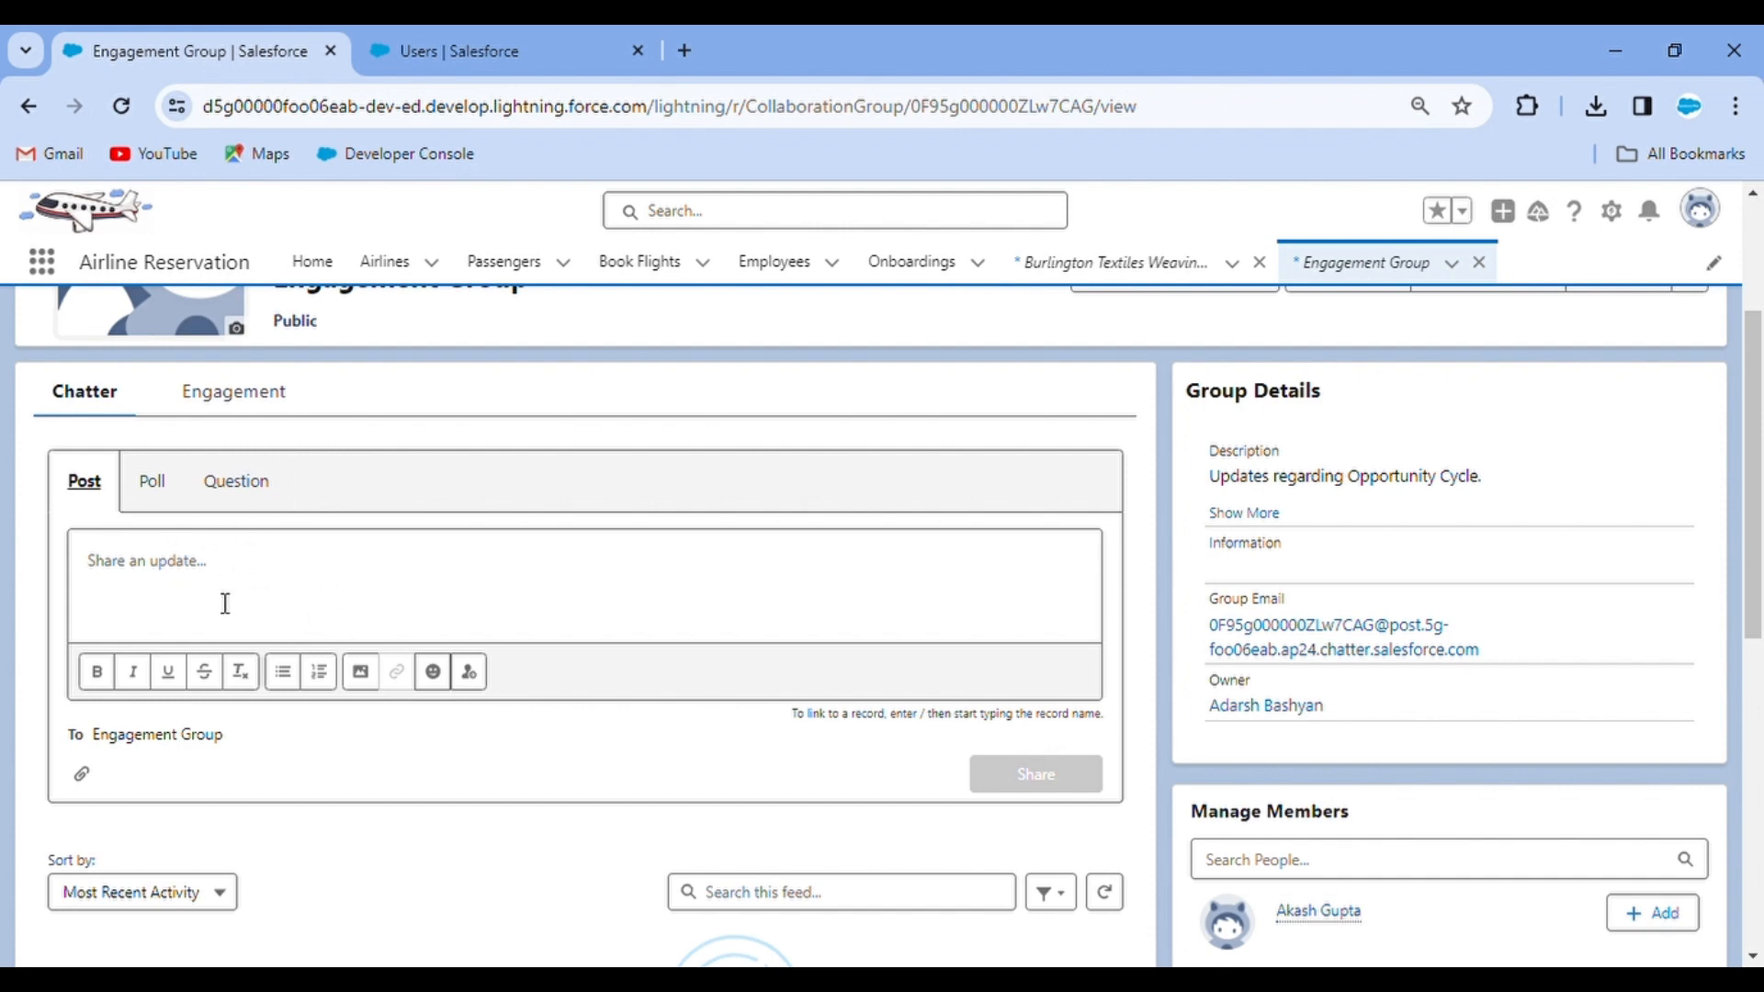
pyautogui.scroll(3, 262, 593)
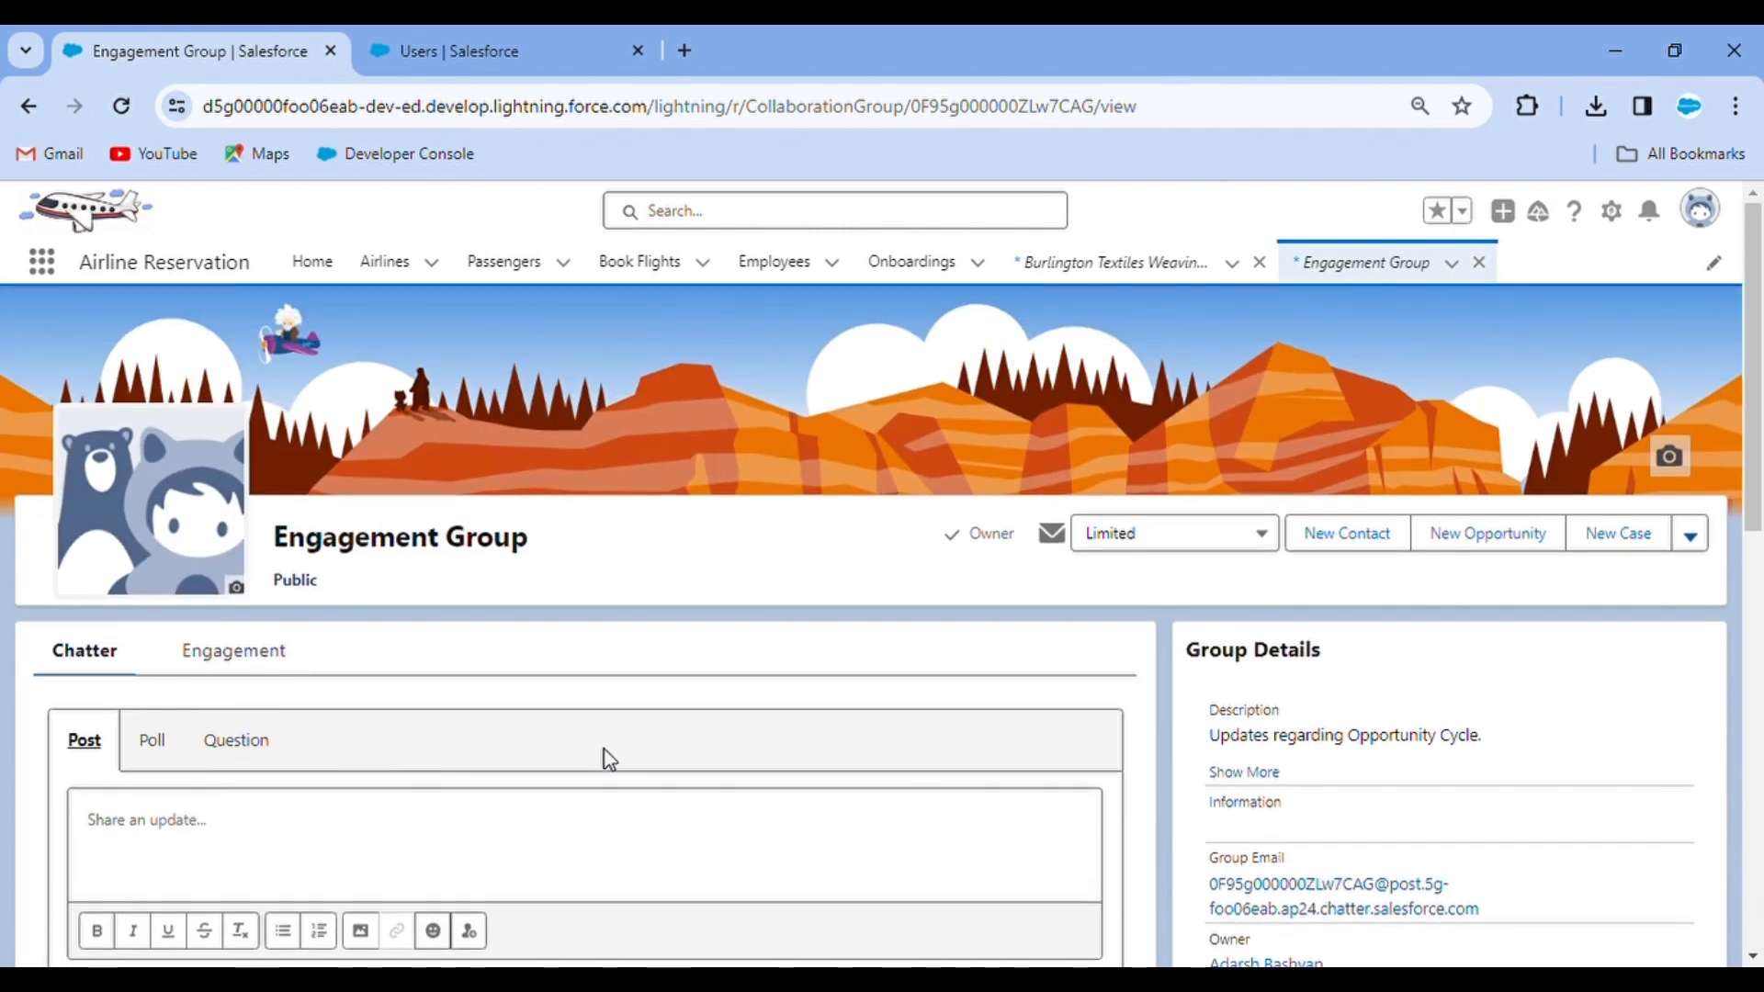
pyautogui.click(1112, 268)
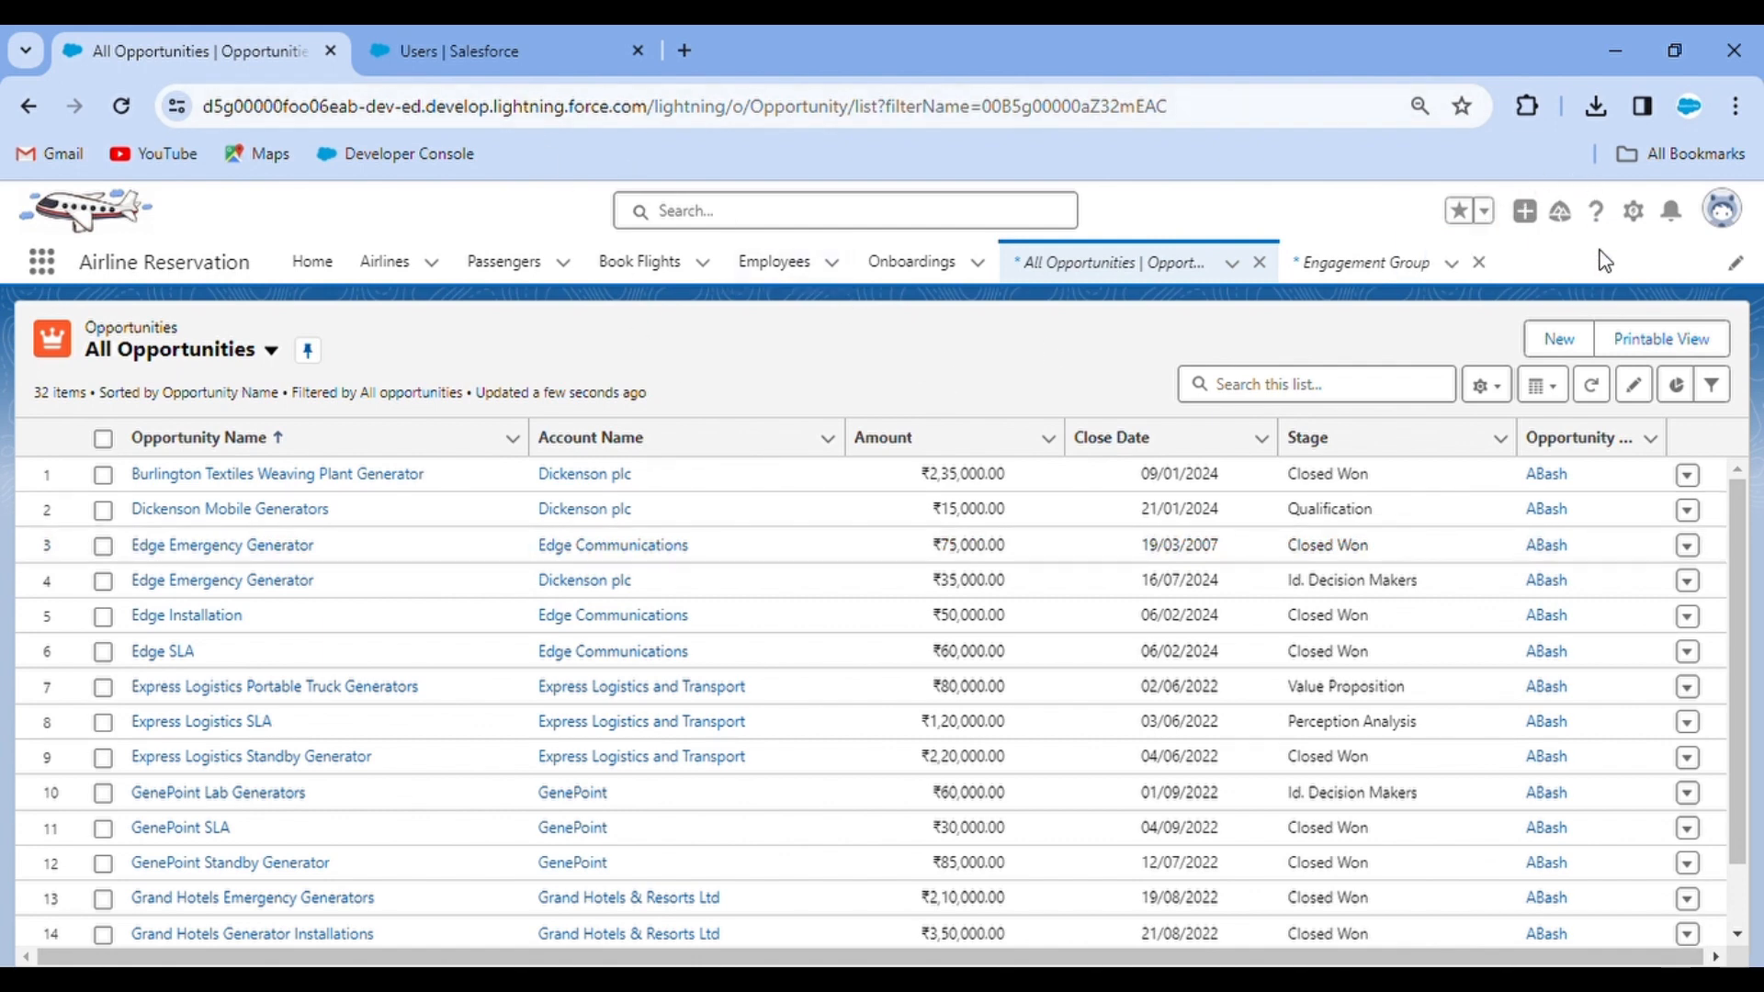
# Step: Switch to Setup, search the setup pages for "flow" and open the Flows page
pyautogui.click(555, 39)
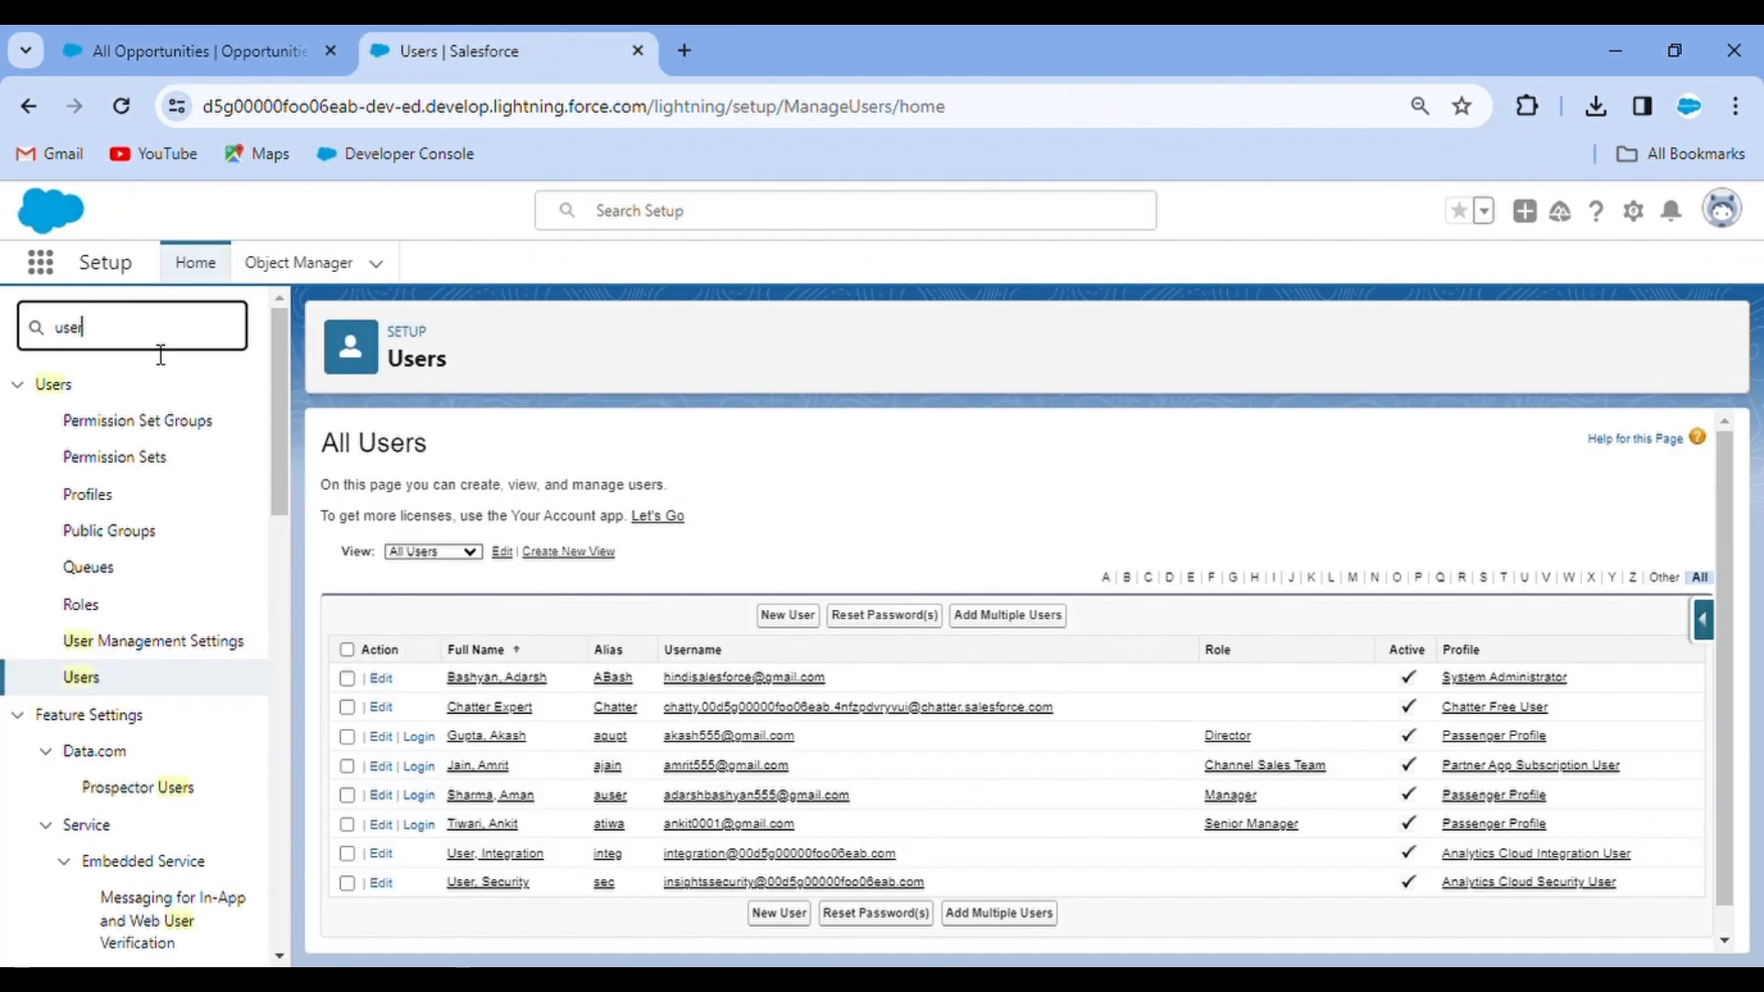
pyautogui.click(37, 350)
pyautogui.write('flow')
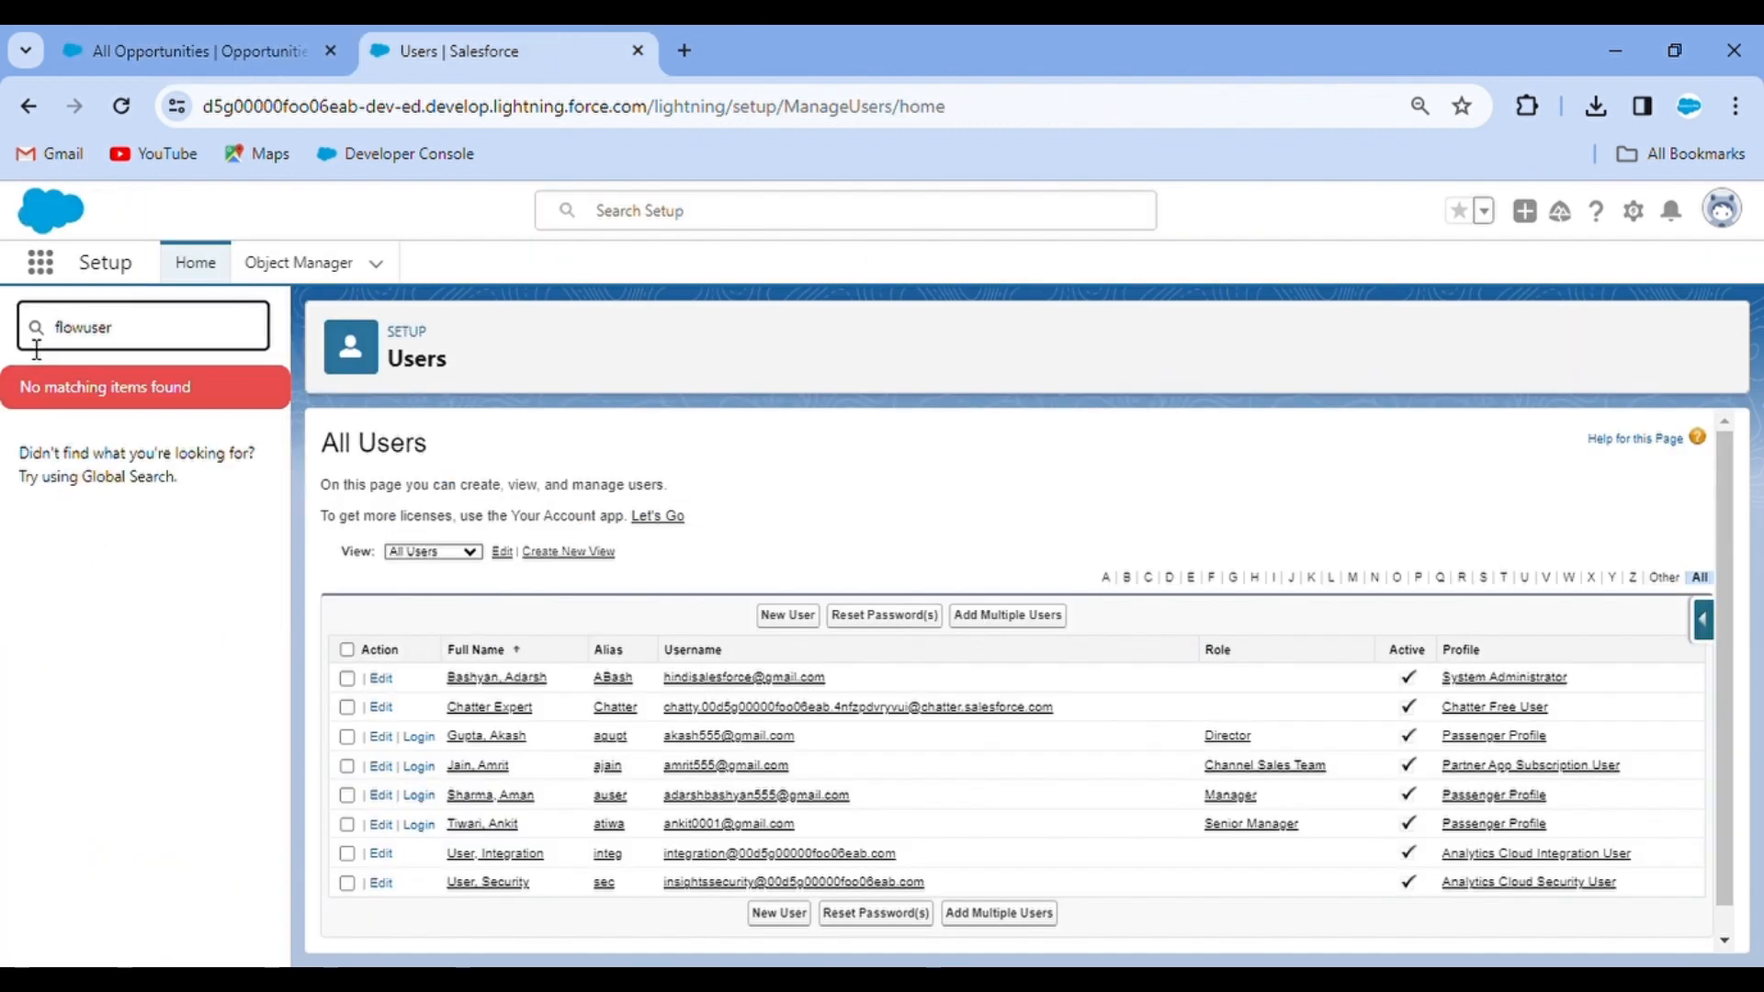
pyautogui.doubleClick(99, 348)
pyautogui.press('BackSpace')
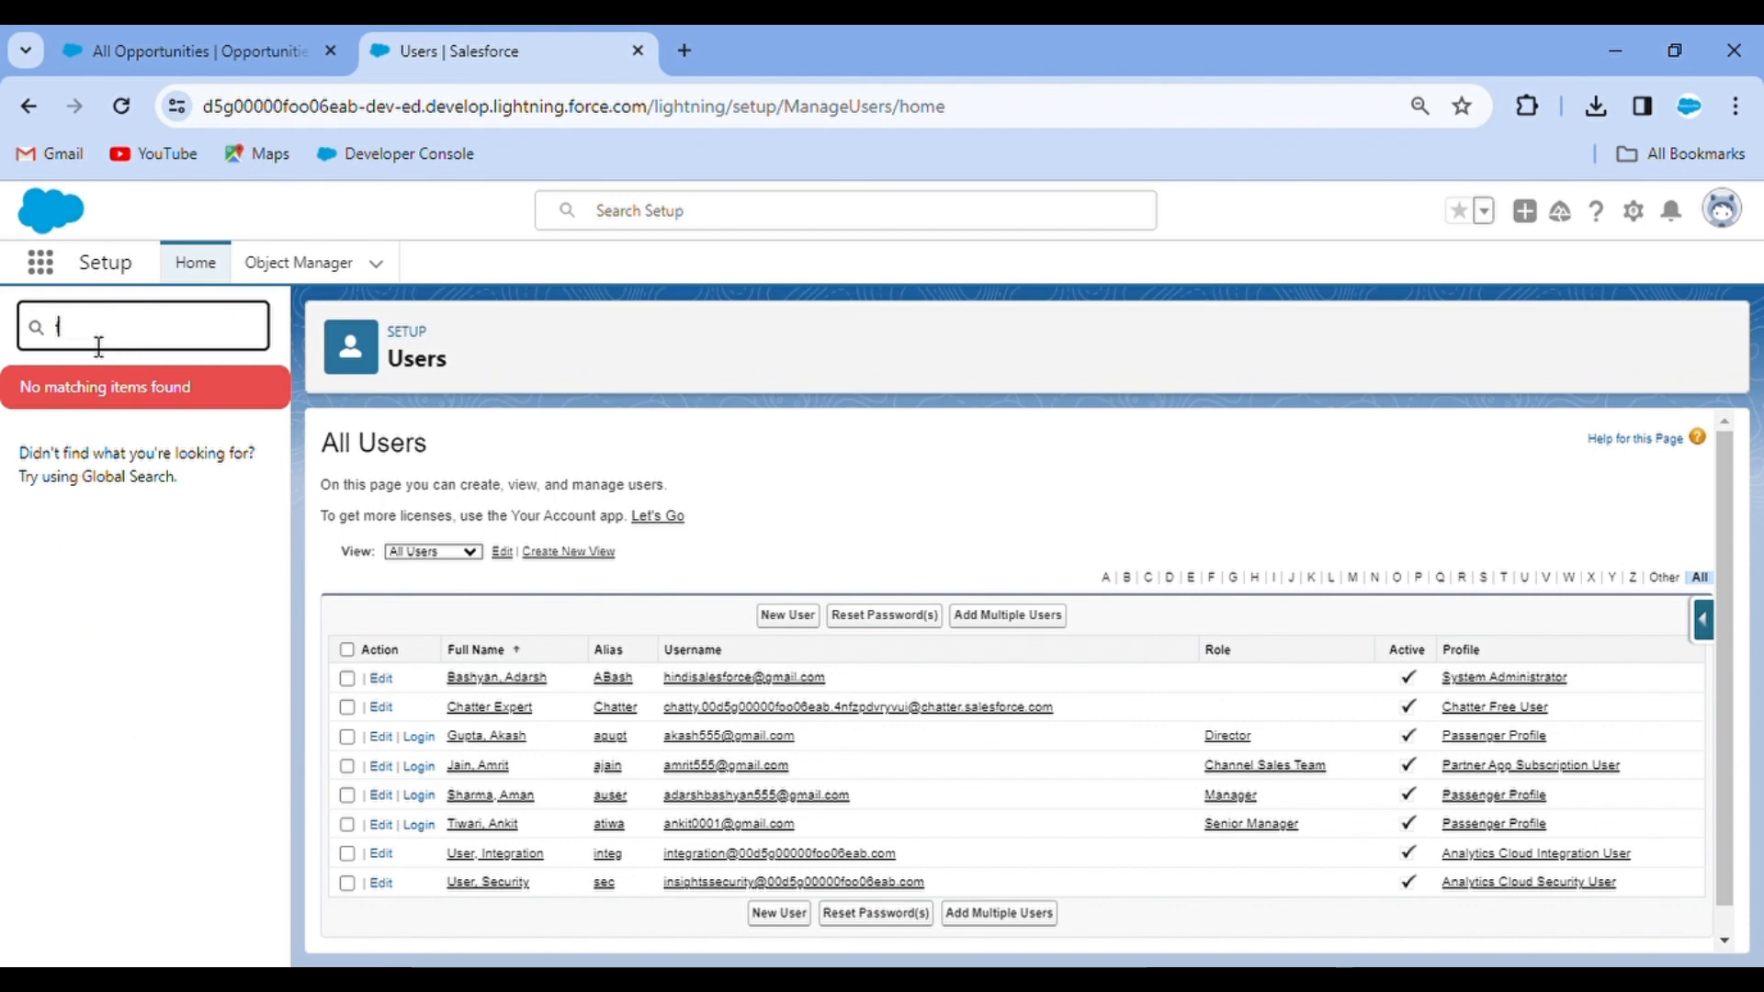
pyautogui.write('flow')
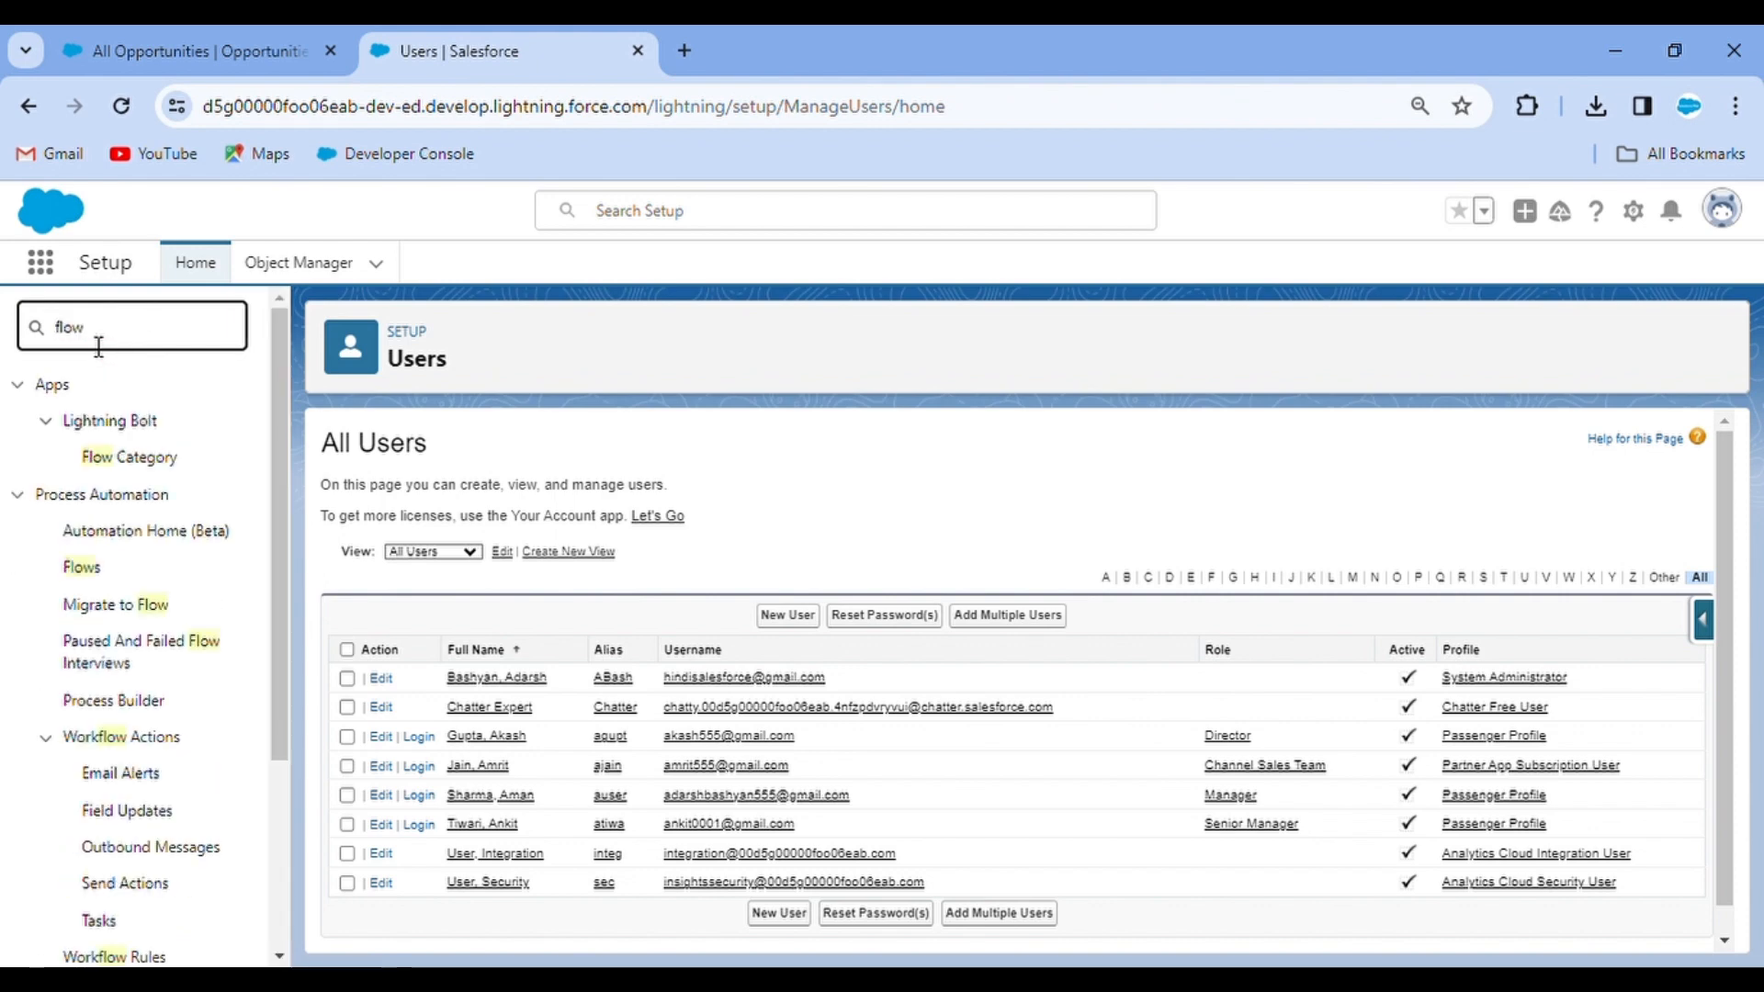
pyautogui.click(83, 570)
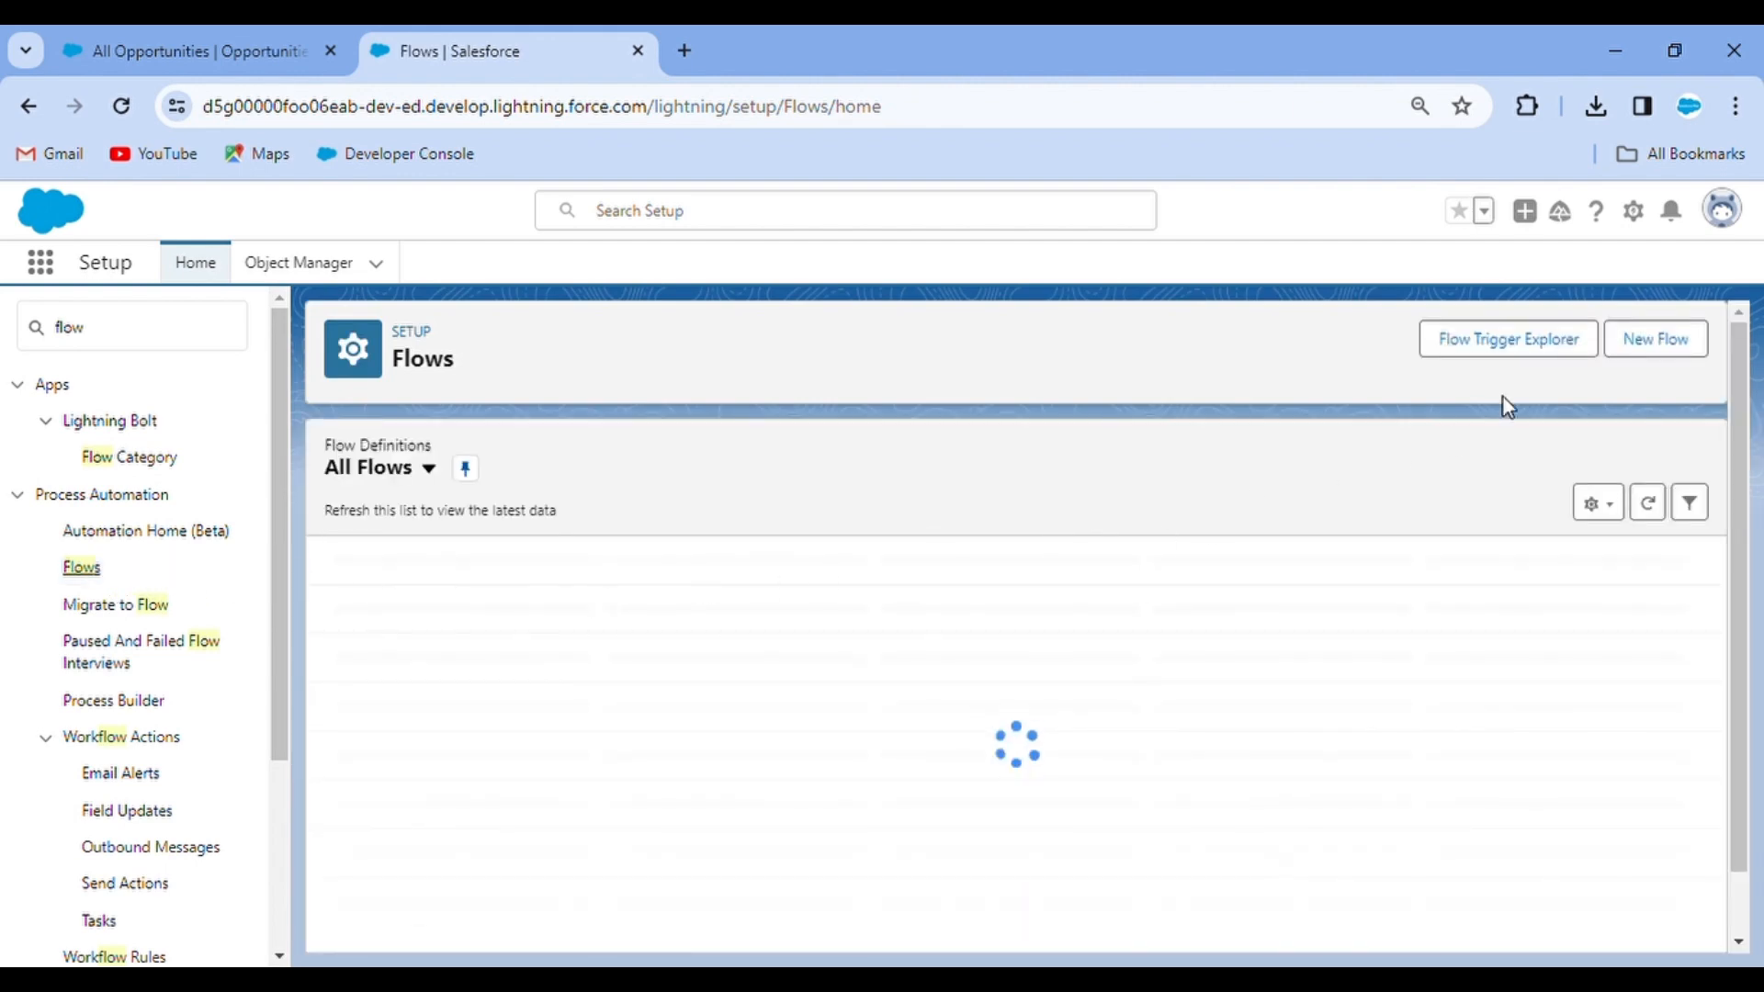
# Step: Create a new Record-Triggered Flow, closing the duplicate Flow Builder page
pyautogui.click(1659, 342)
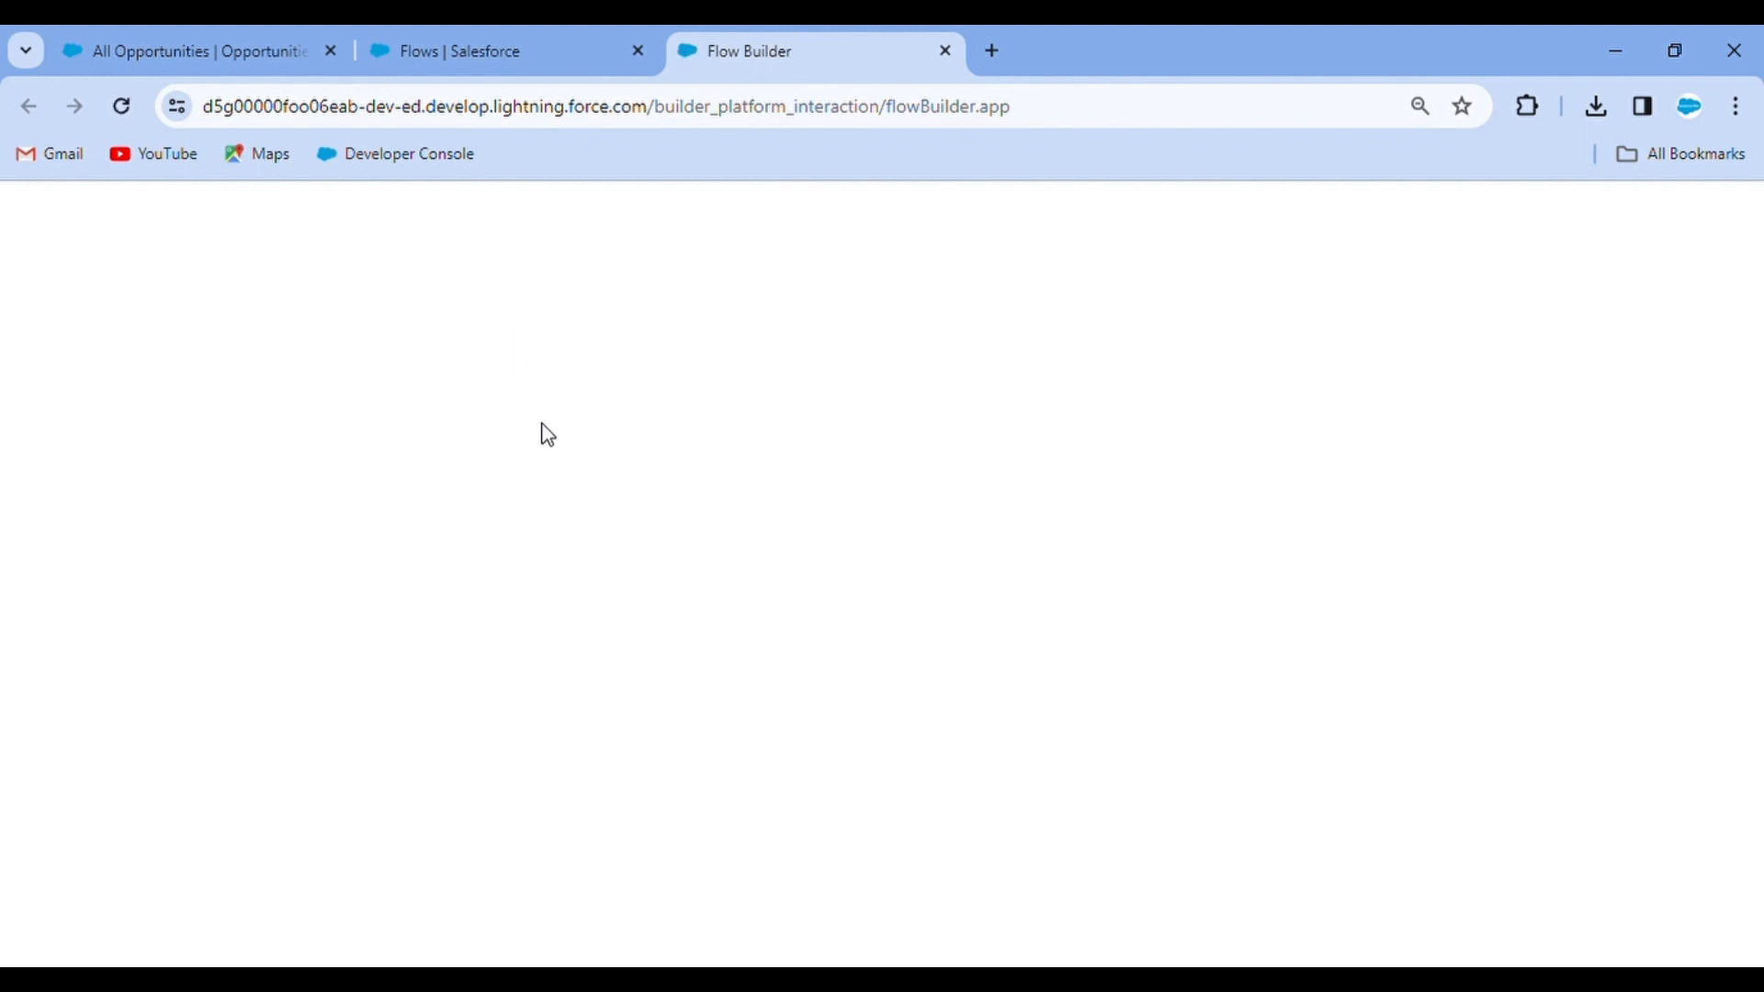
pyautogui.click(460, 46)
pyautogui.click(1660, 345)
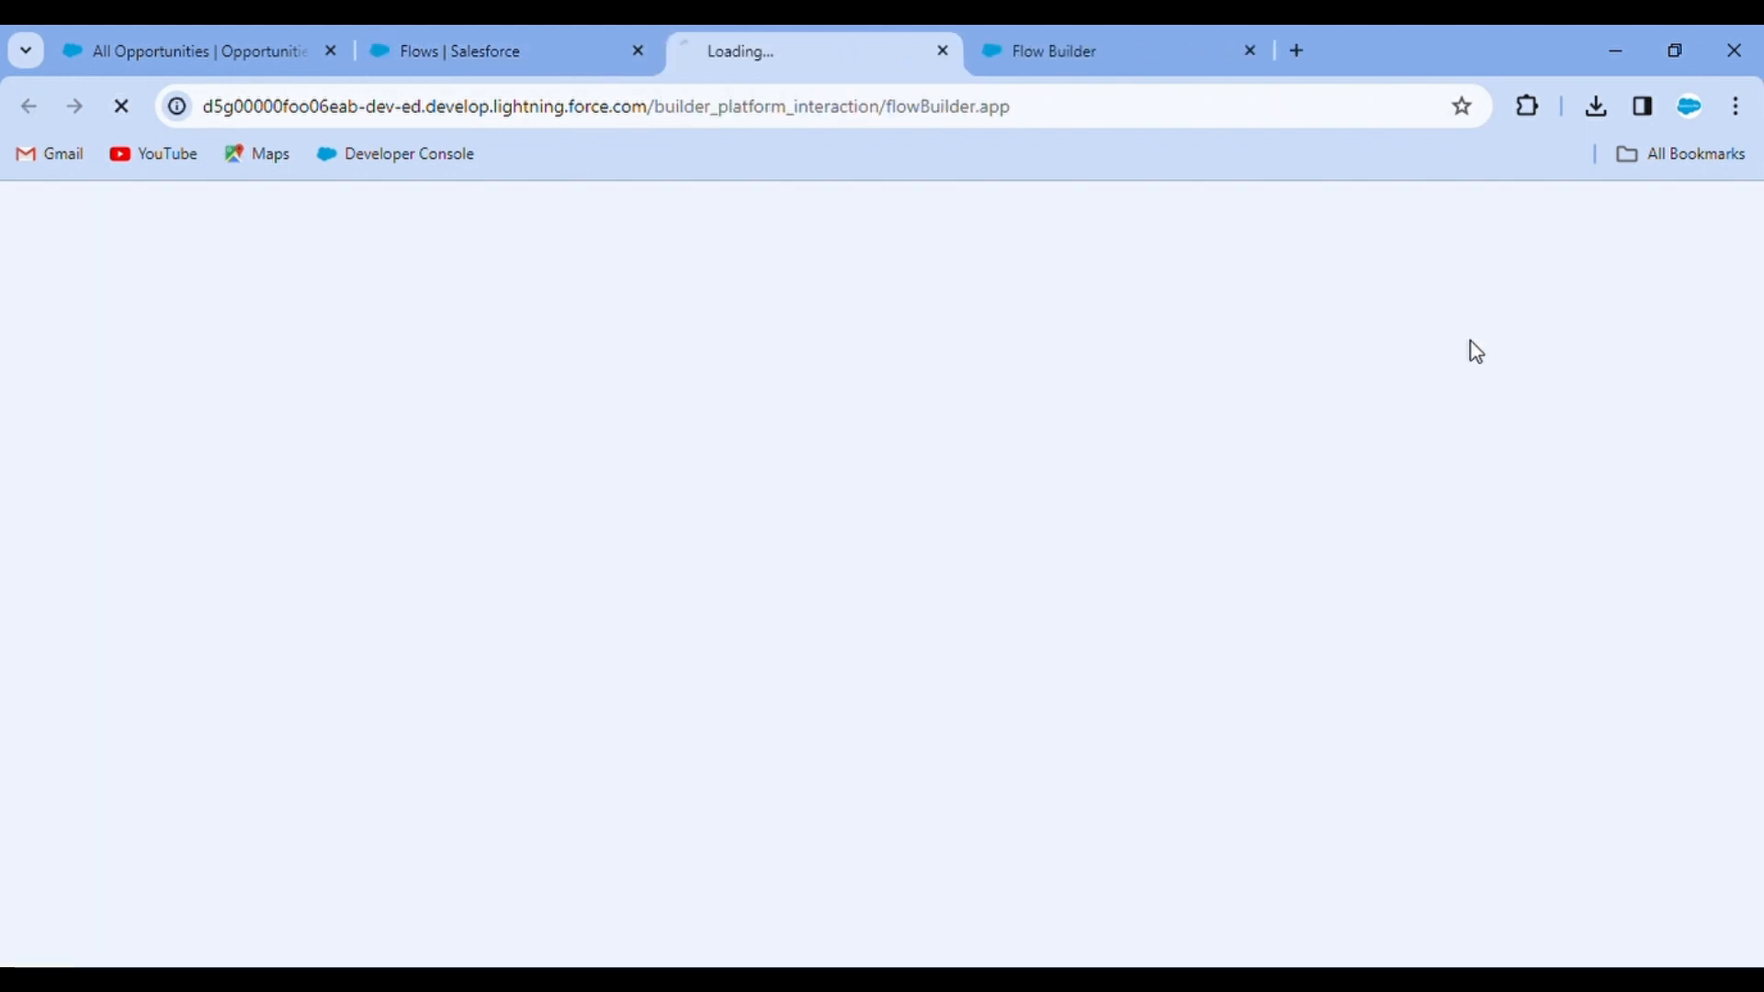
pyautogui.click(1034, 46)
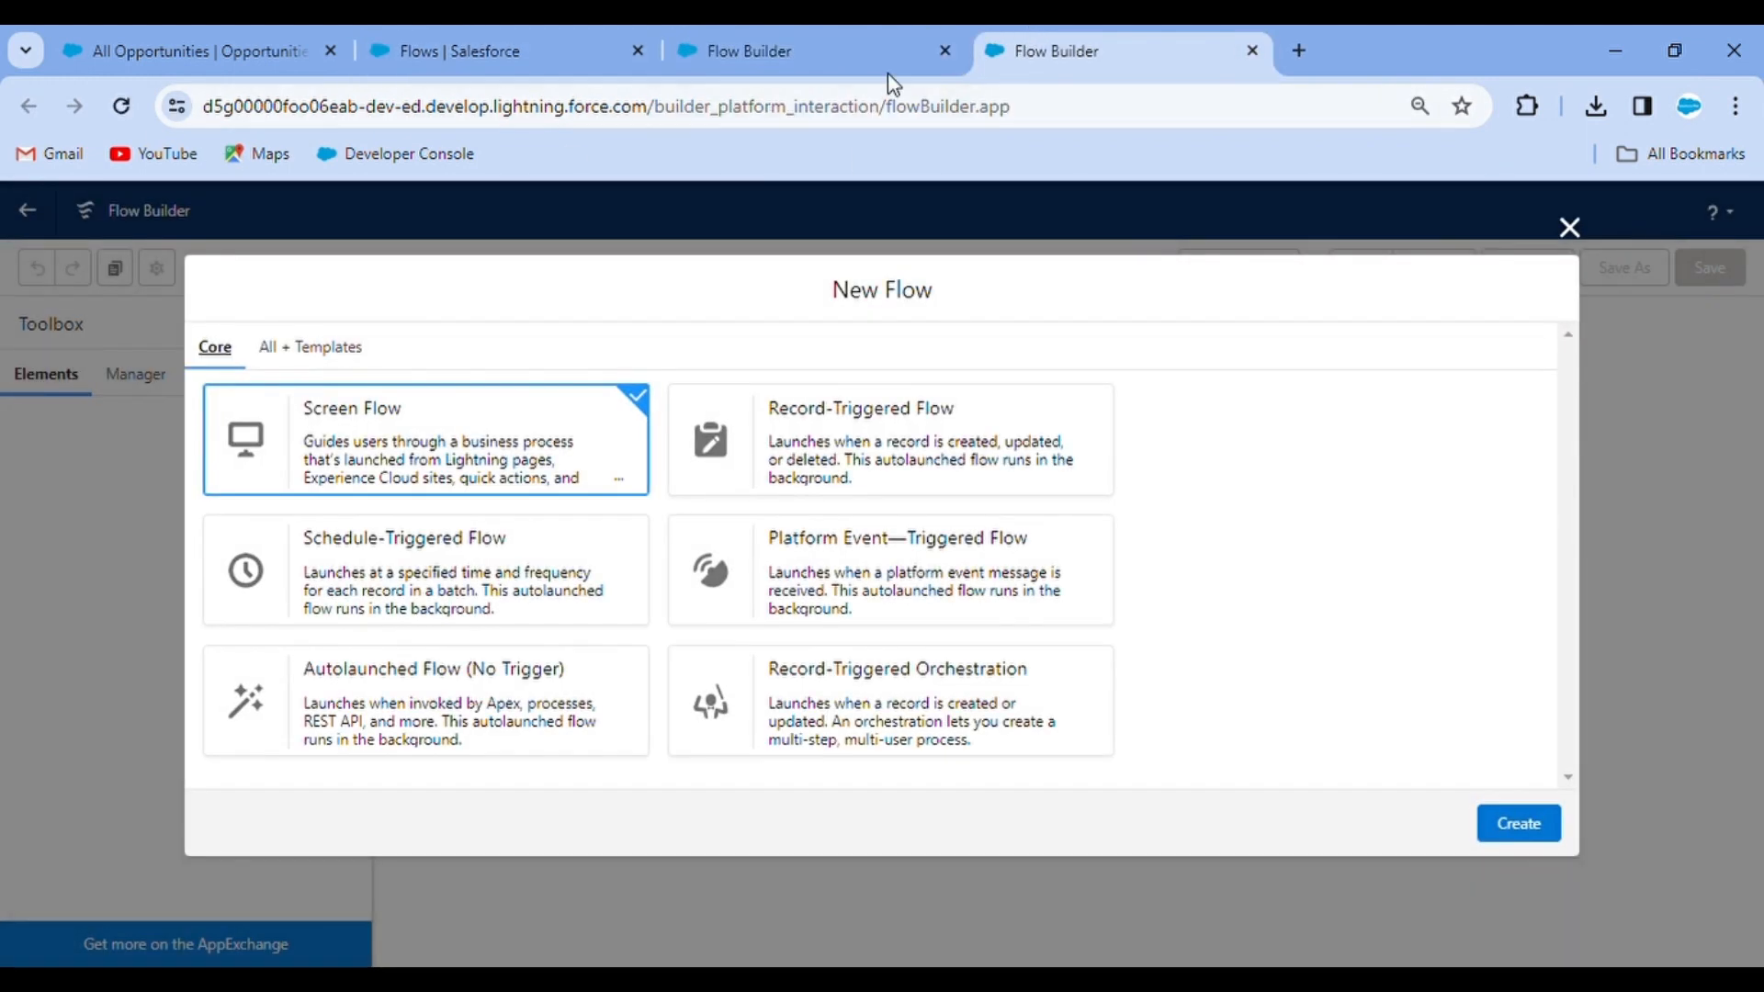
pyautogui.click(946, 51)
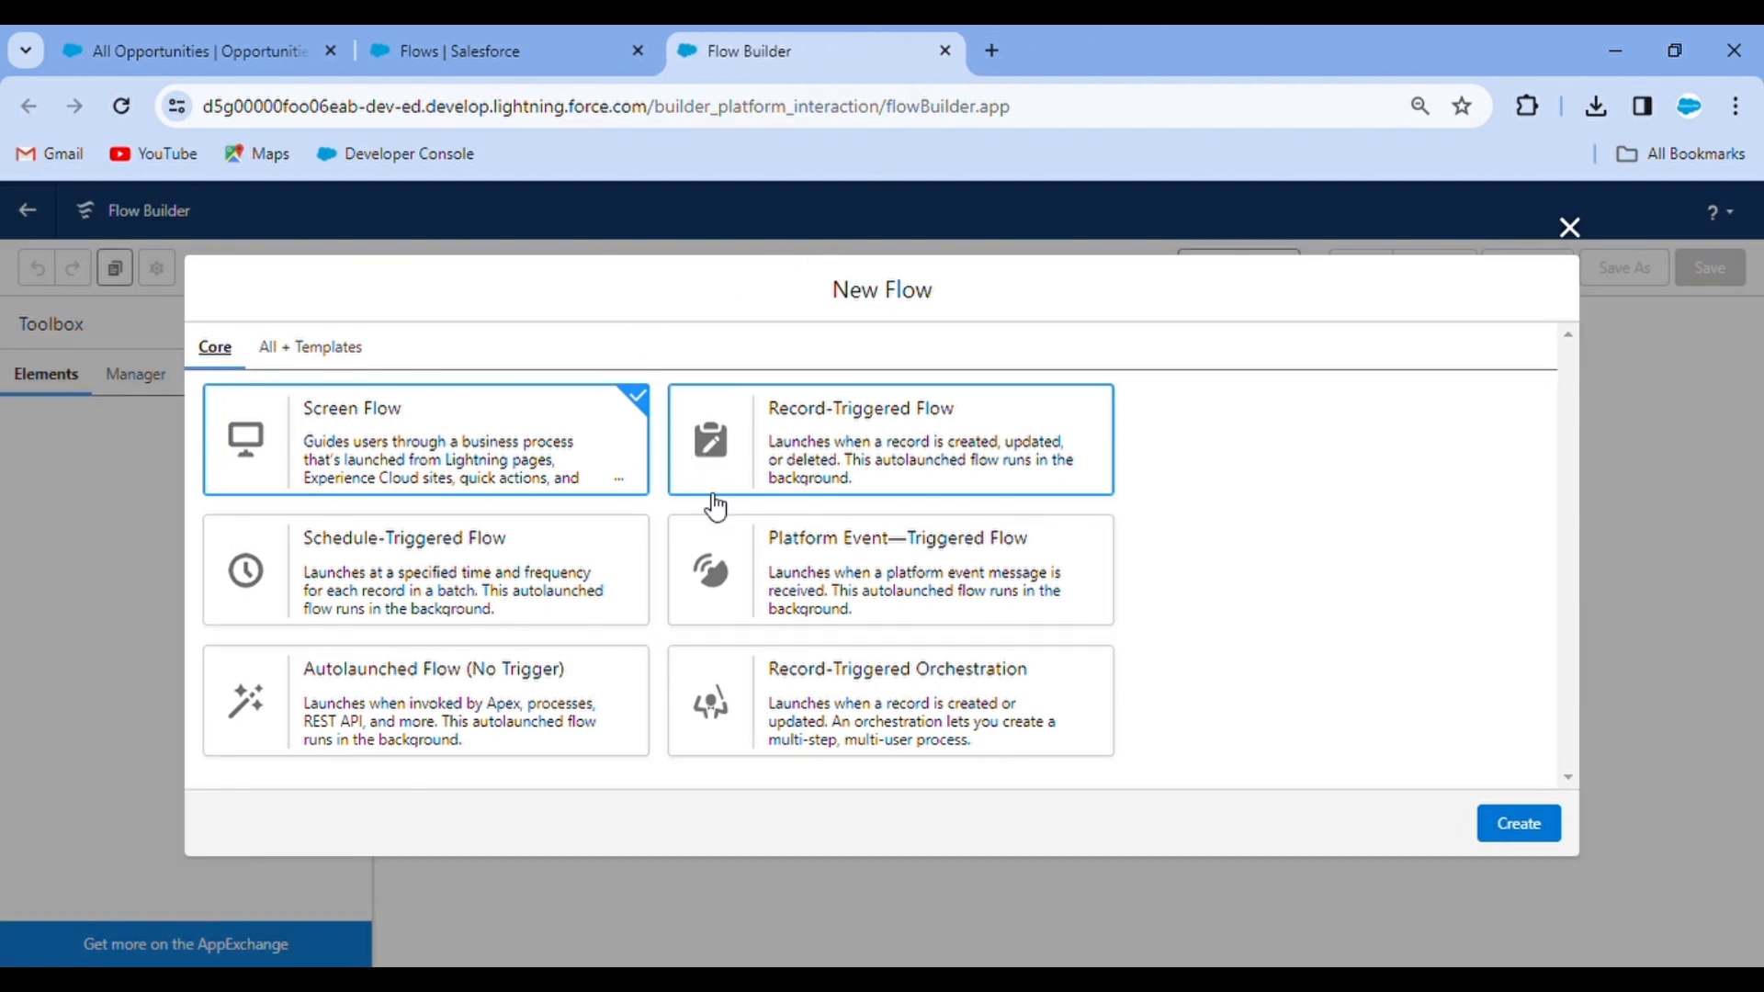
pyautogui.click(947, 434)
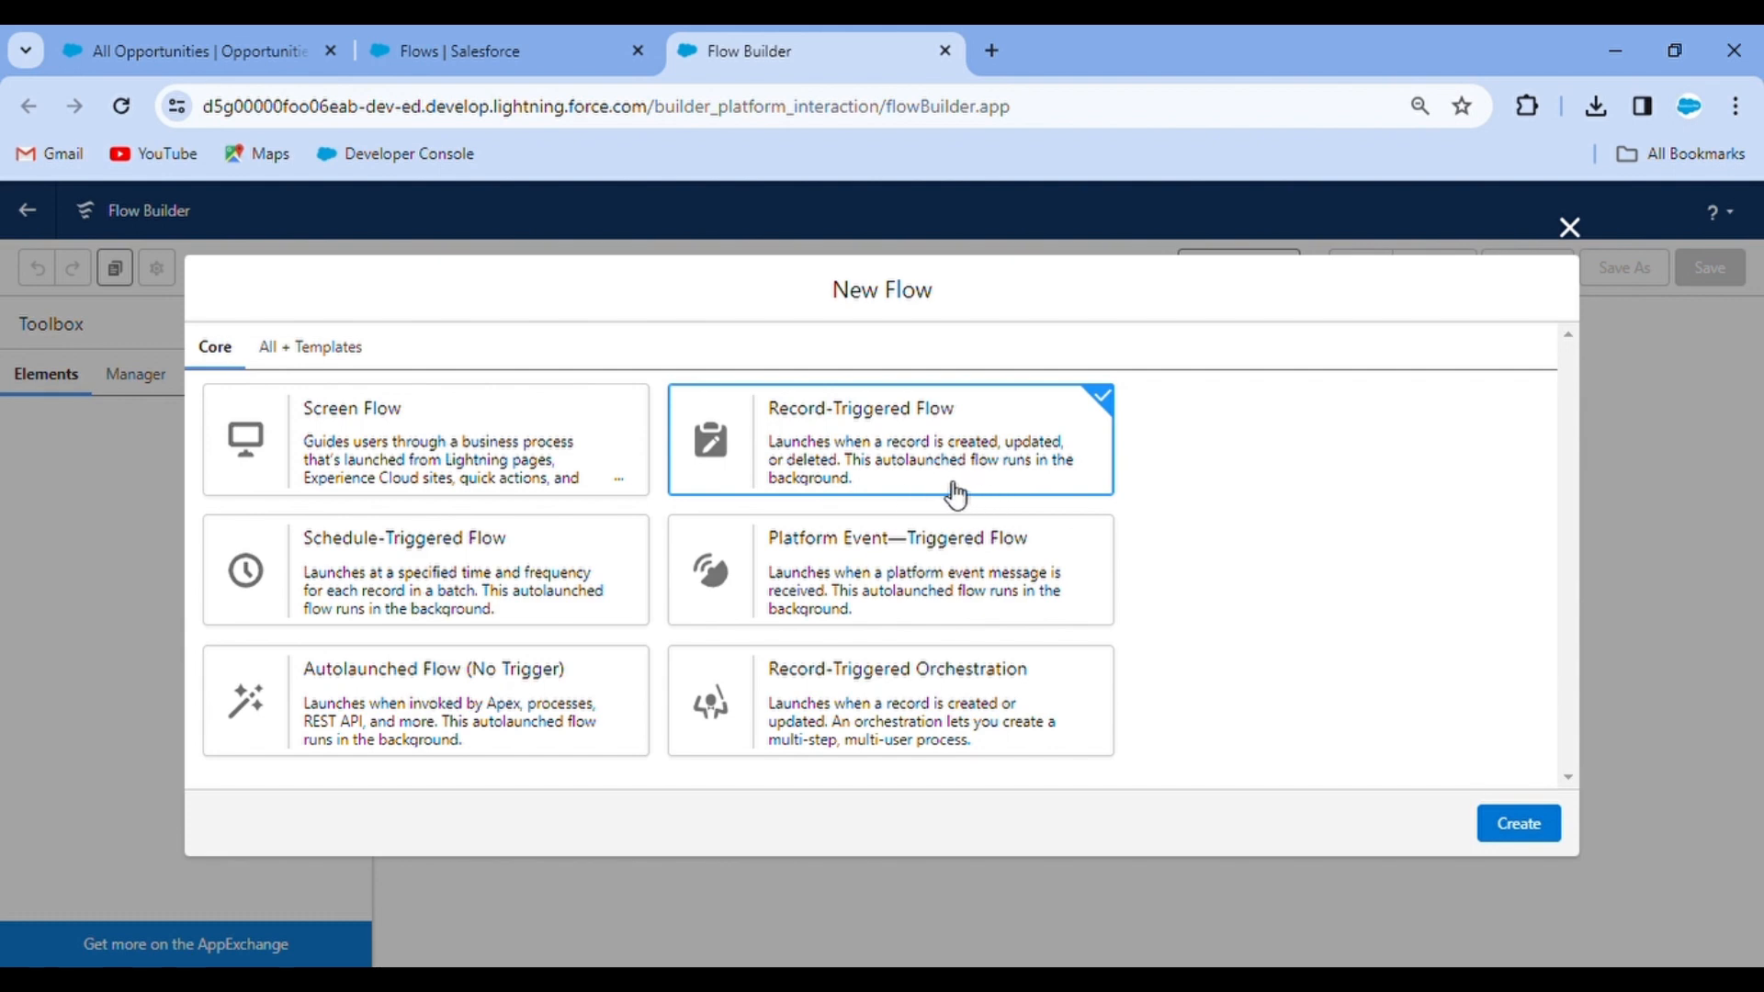
pyautogui.click(1516, 822)
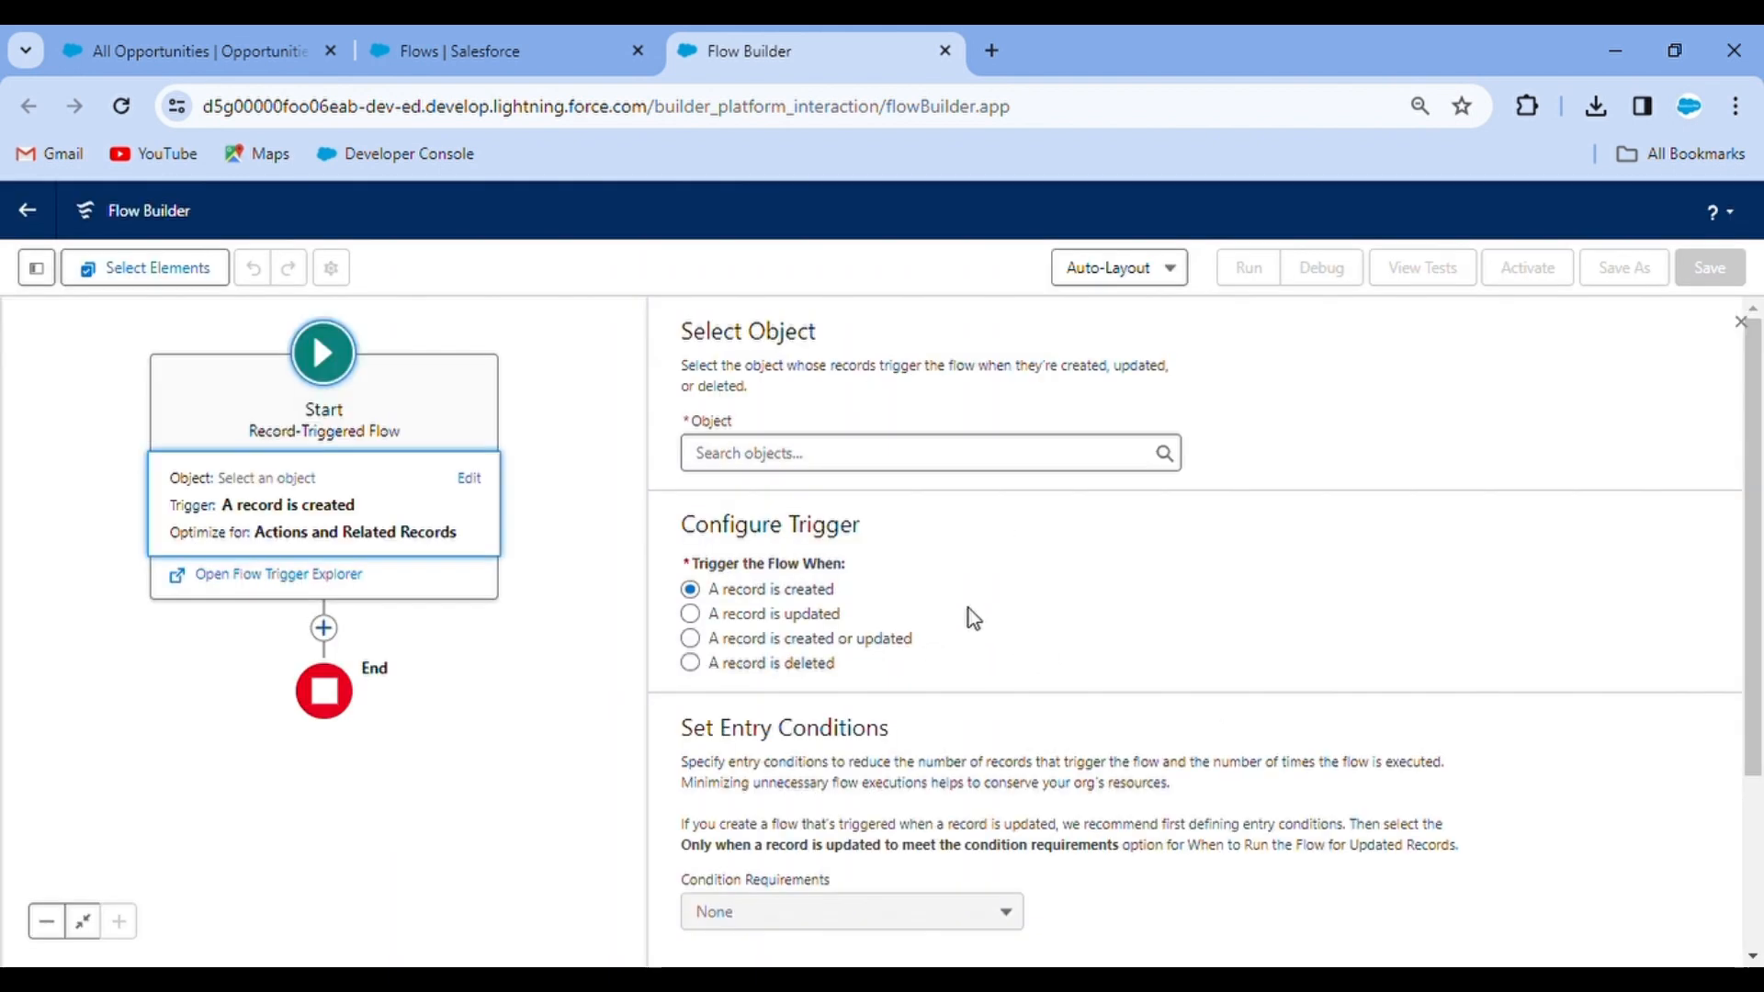
# Step: Look over the selectable trigger objects and the elements that can be added after the flow's start
pyautogui.click(797, 457)
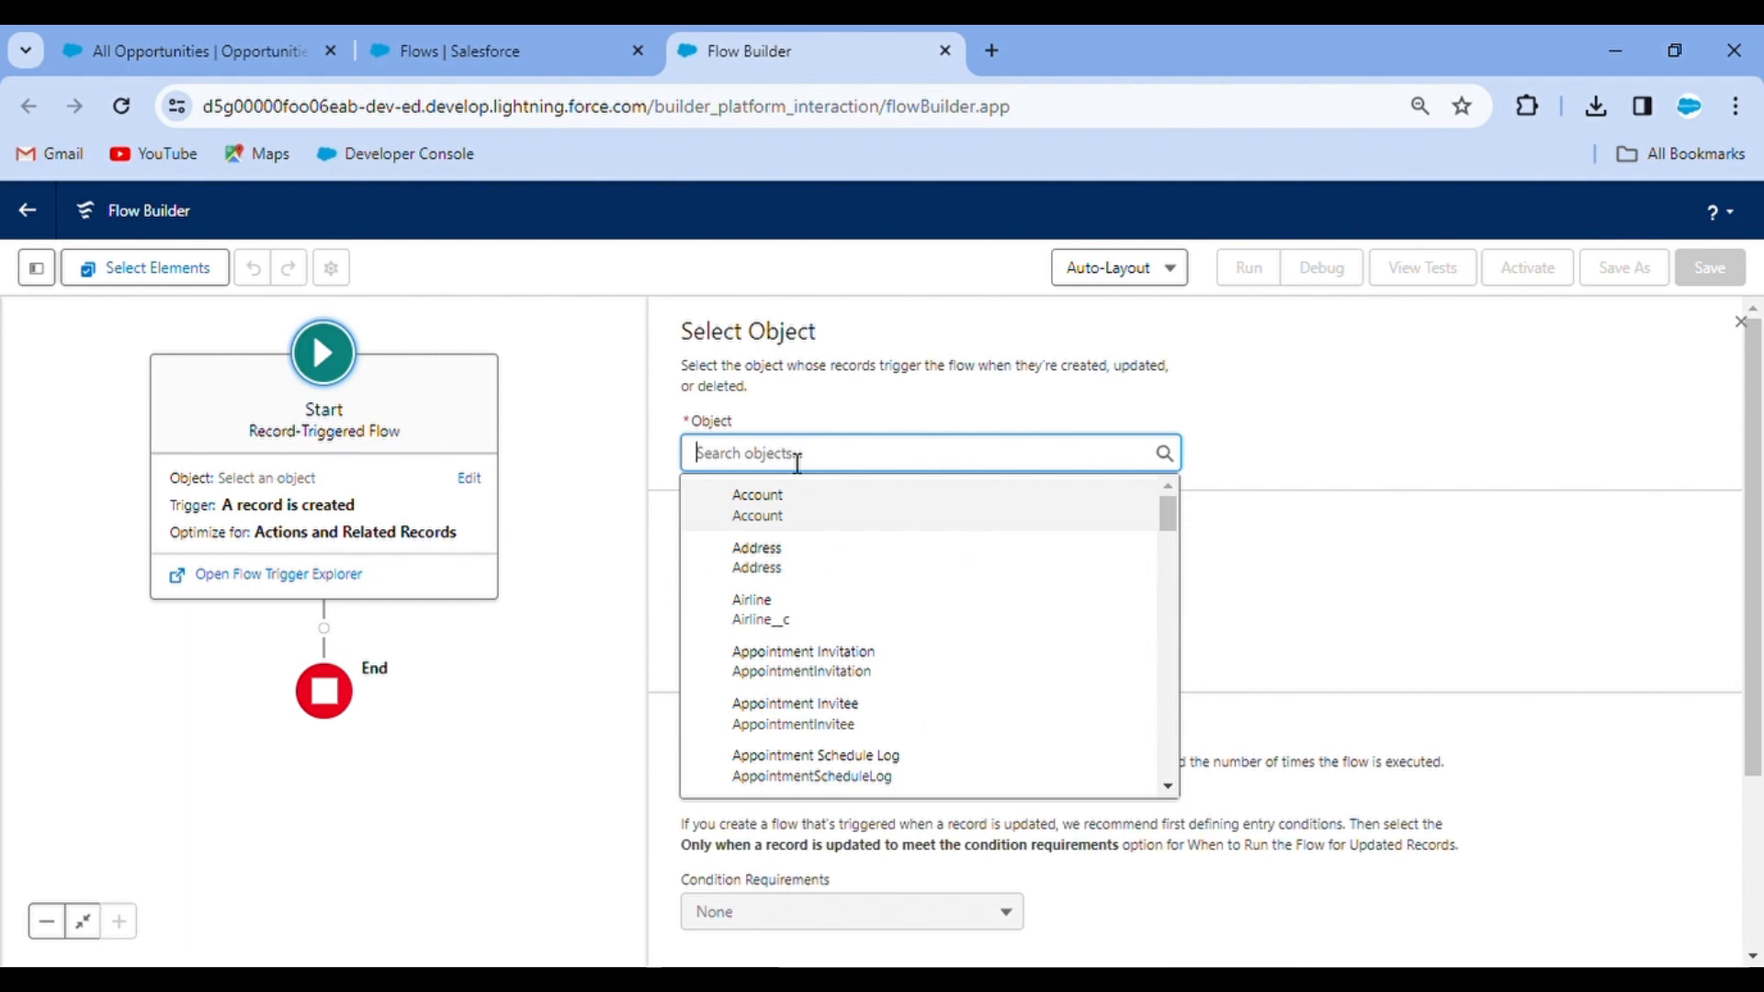
pyautogui.click(603, 300)
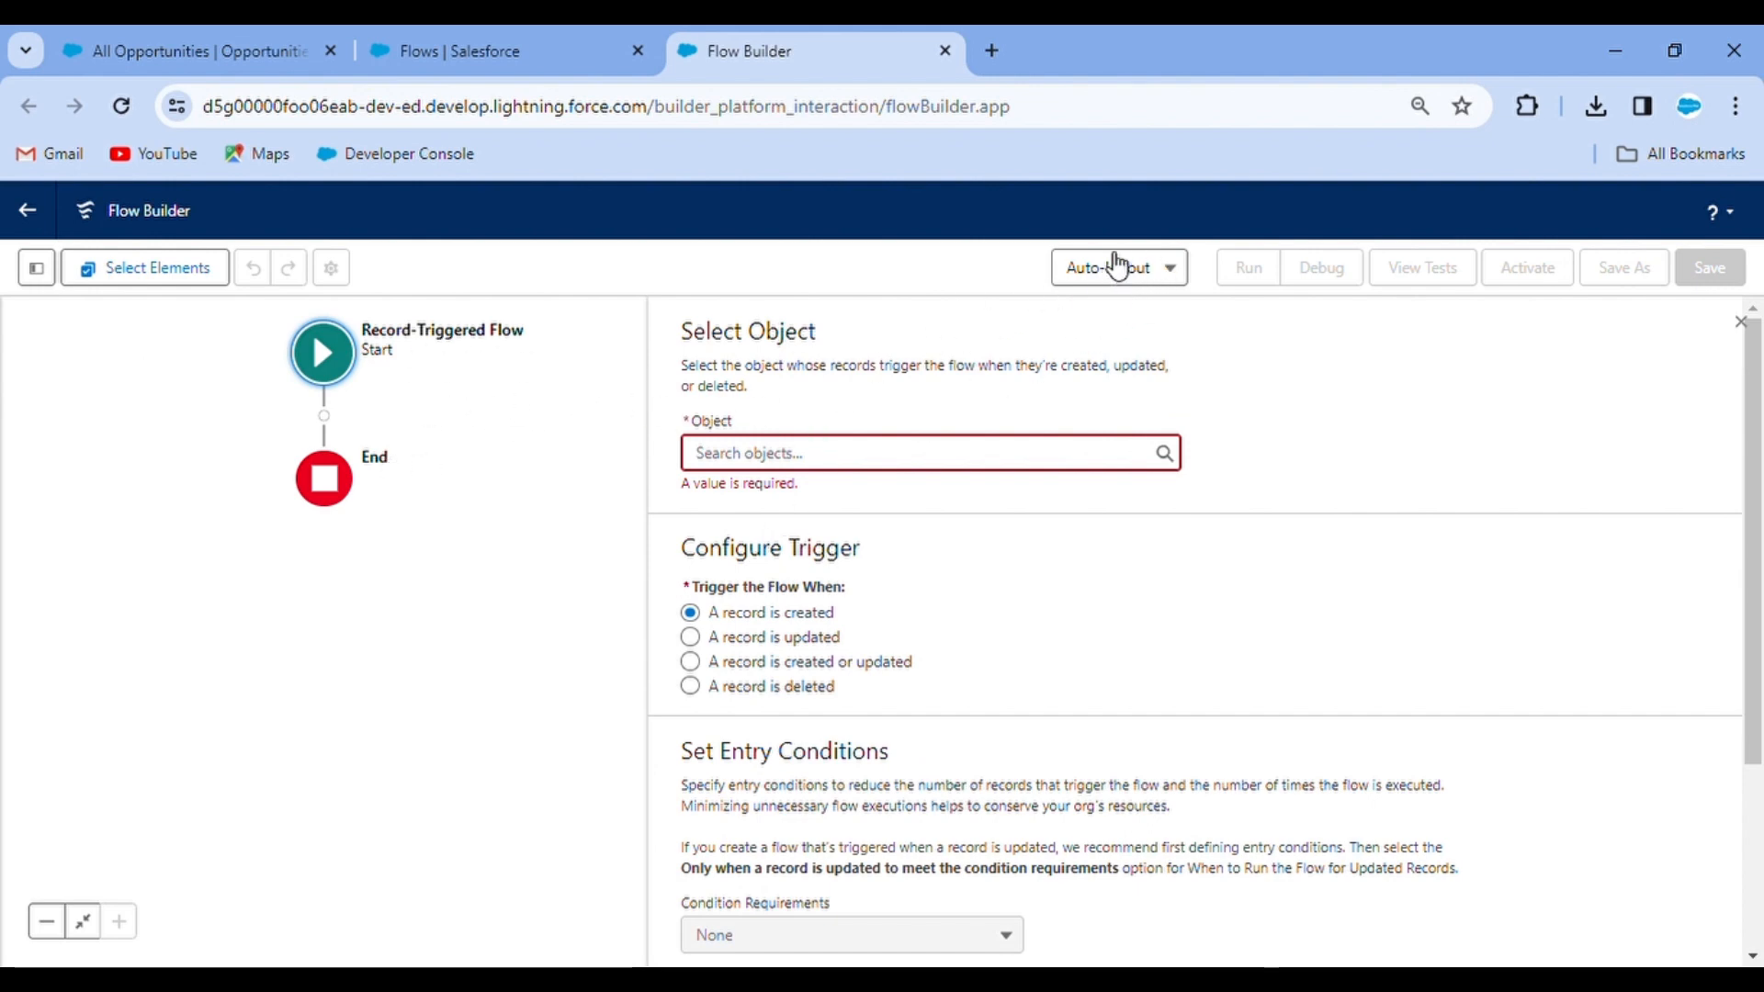
pyautogui.click(324, 417)
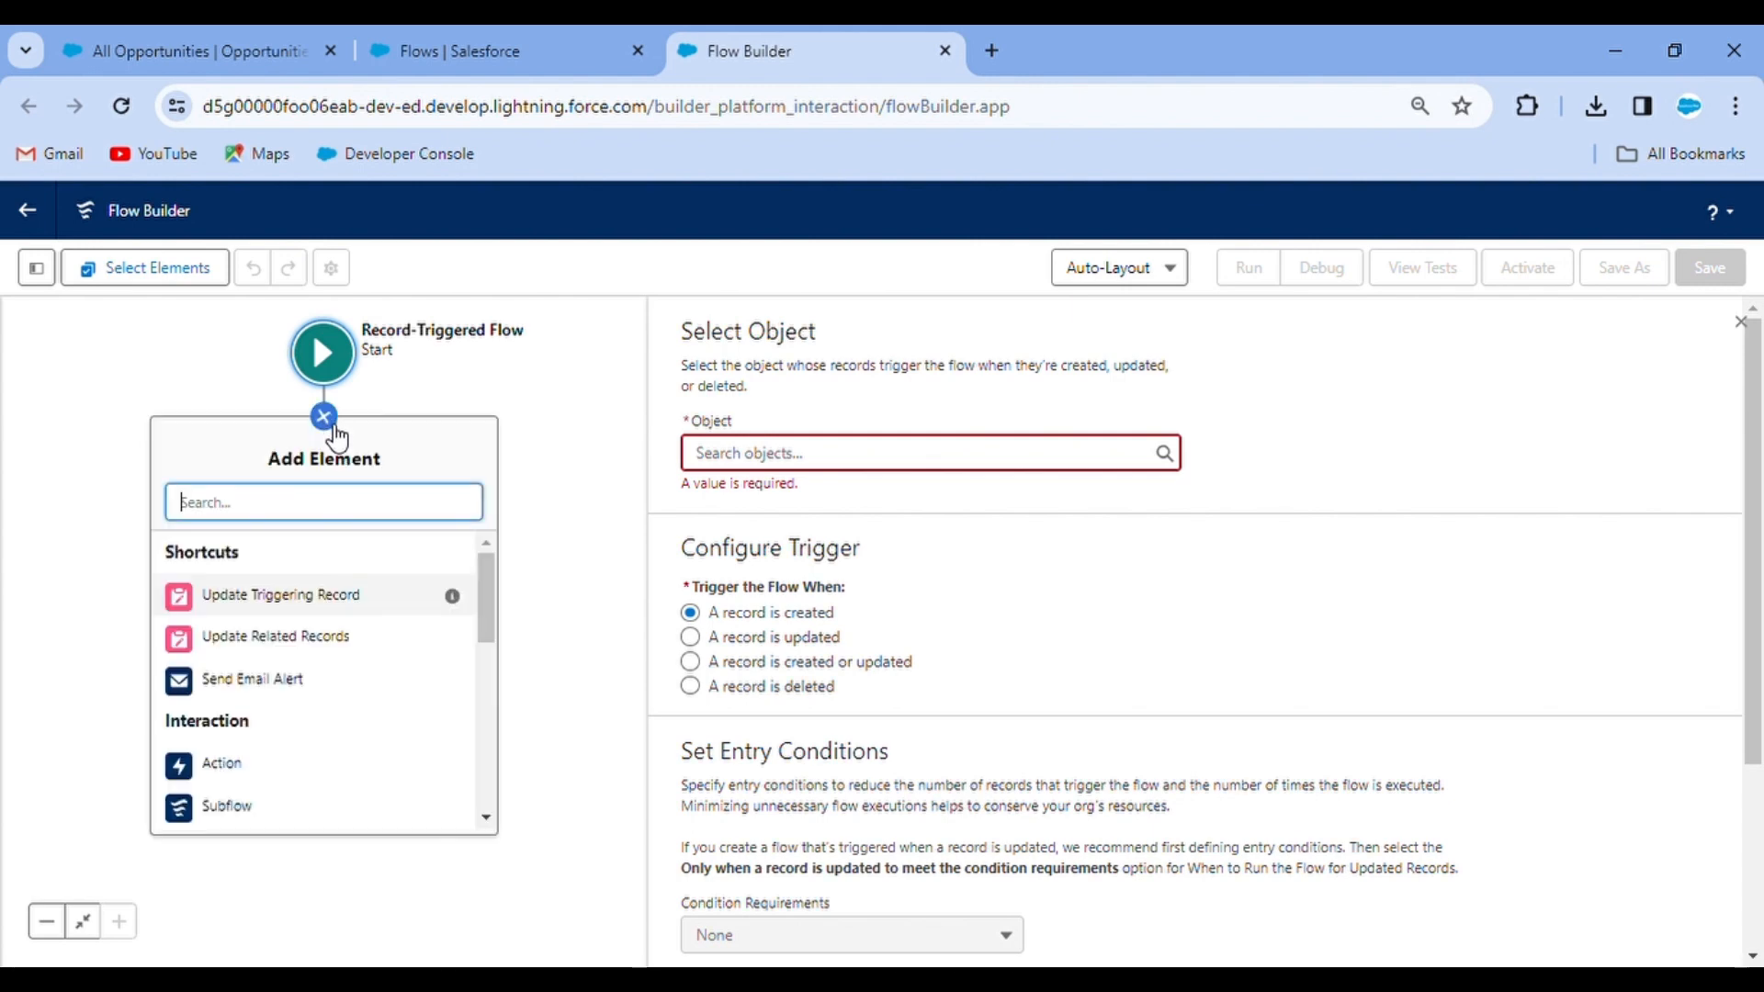
pyautogui.scroll(-6, 335, 694)
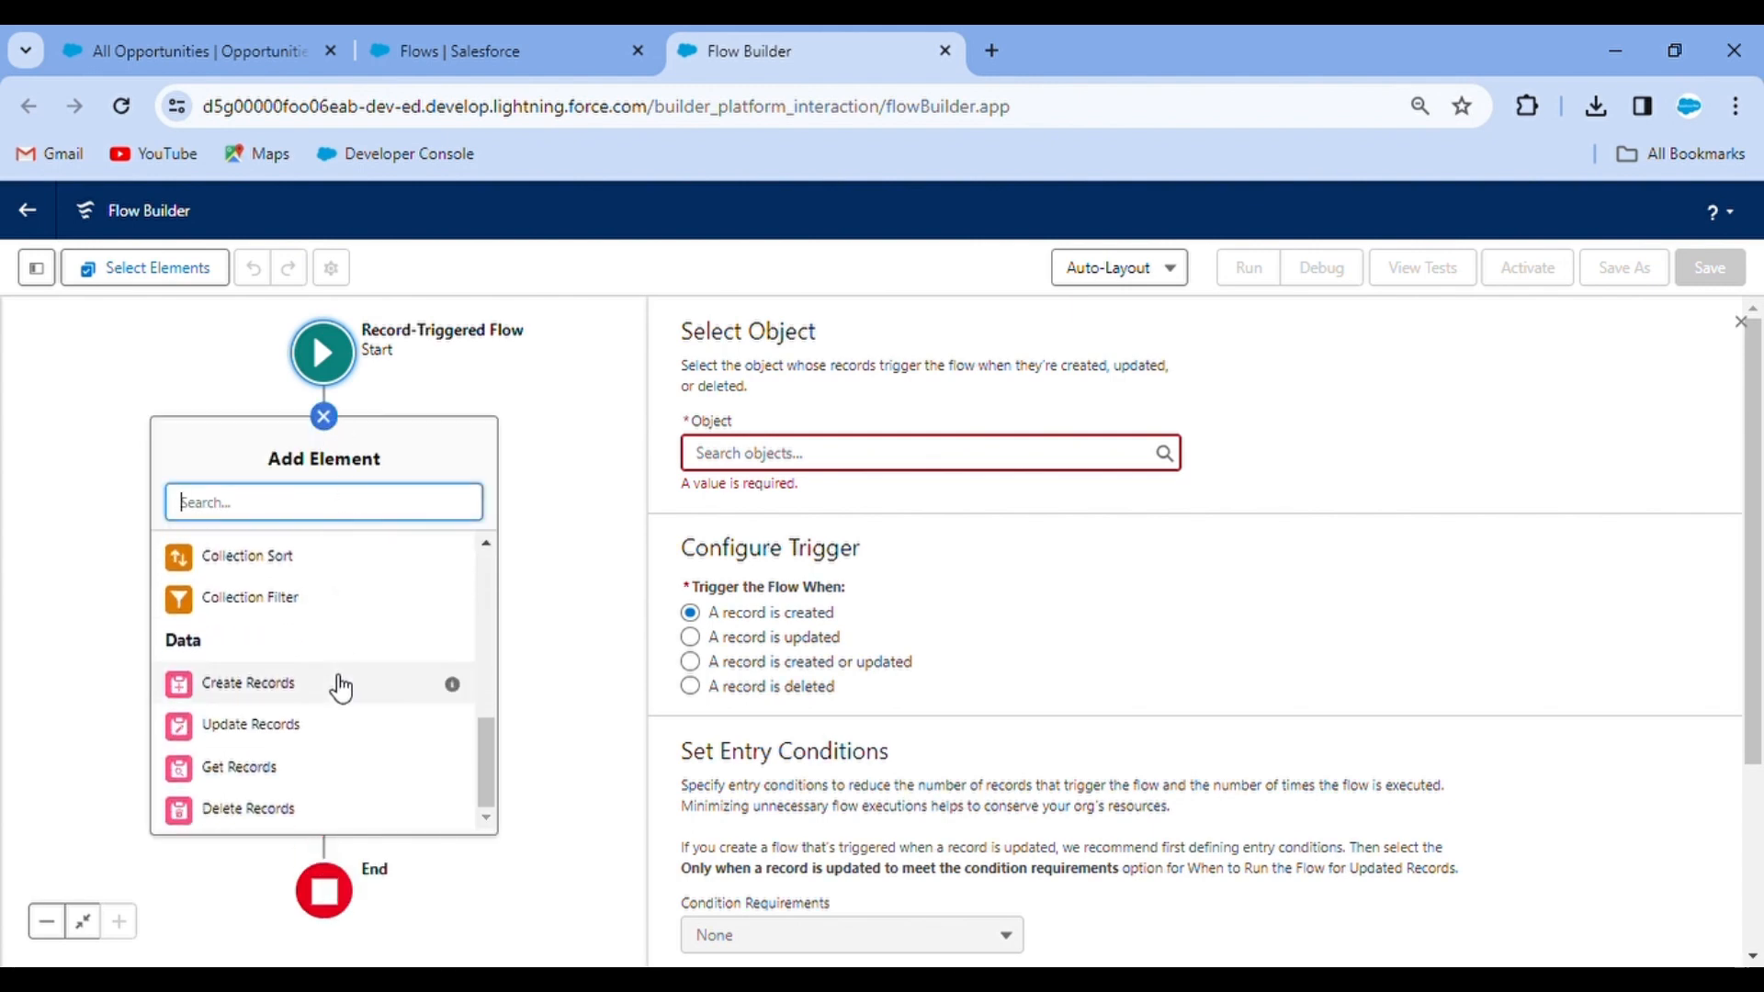
pyautogui.scroll(6, 340, 718)
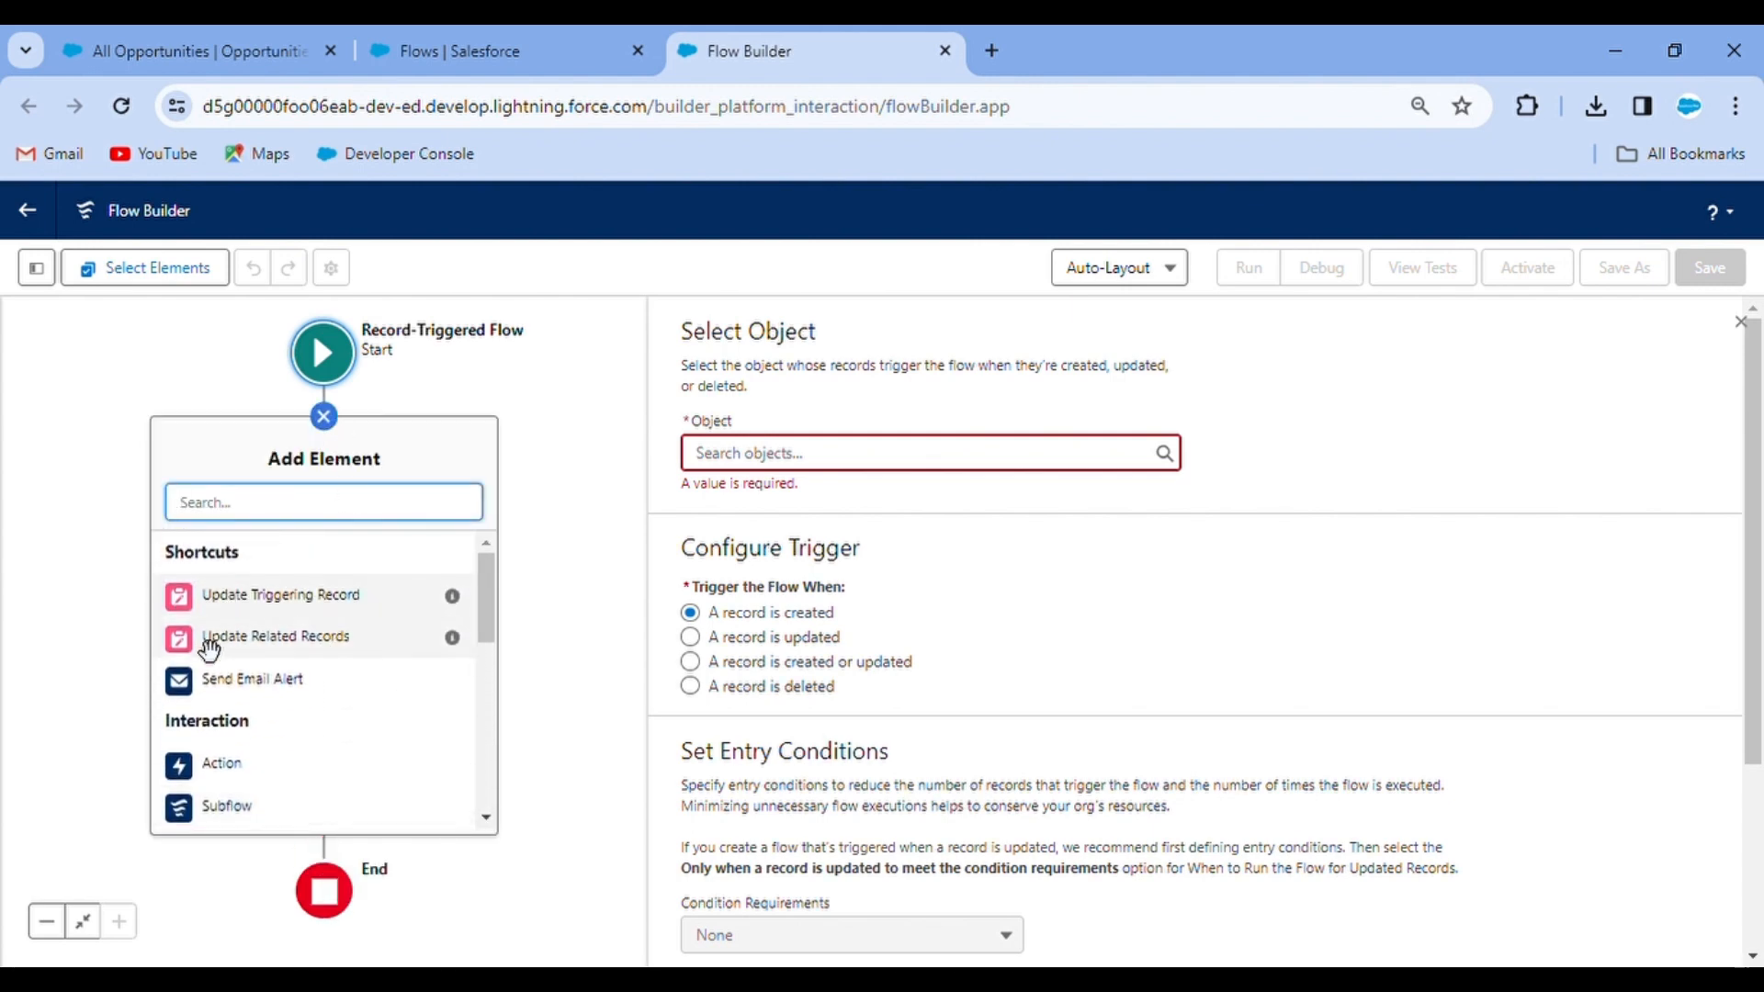
# Step: Try the Free-Form layout, look over its element toolbox, and switch the flow canvas back to Auto-Layout
pyautogui.click(1075, 275)
pyautogui.click(1120, 357)
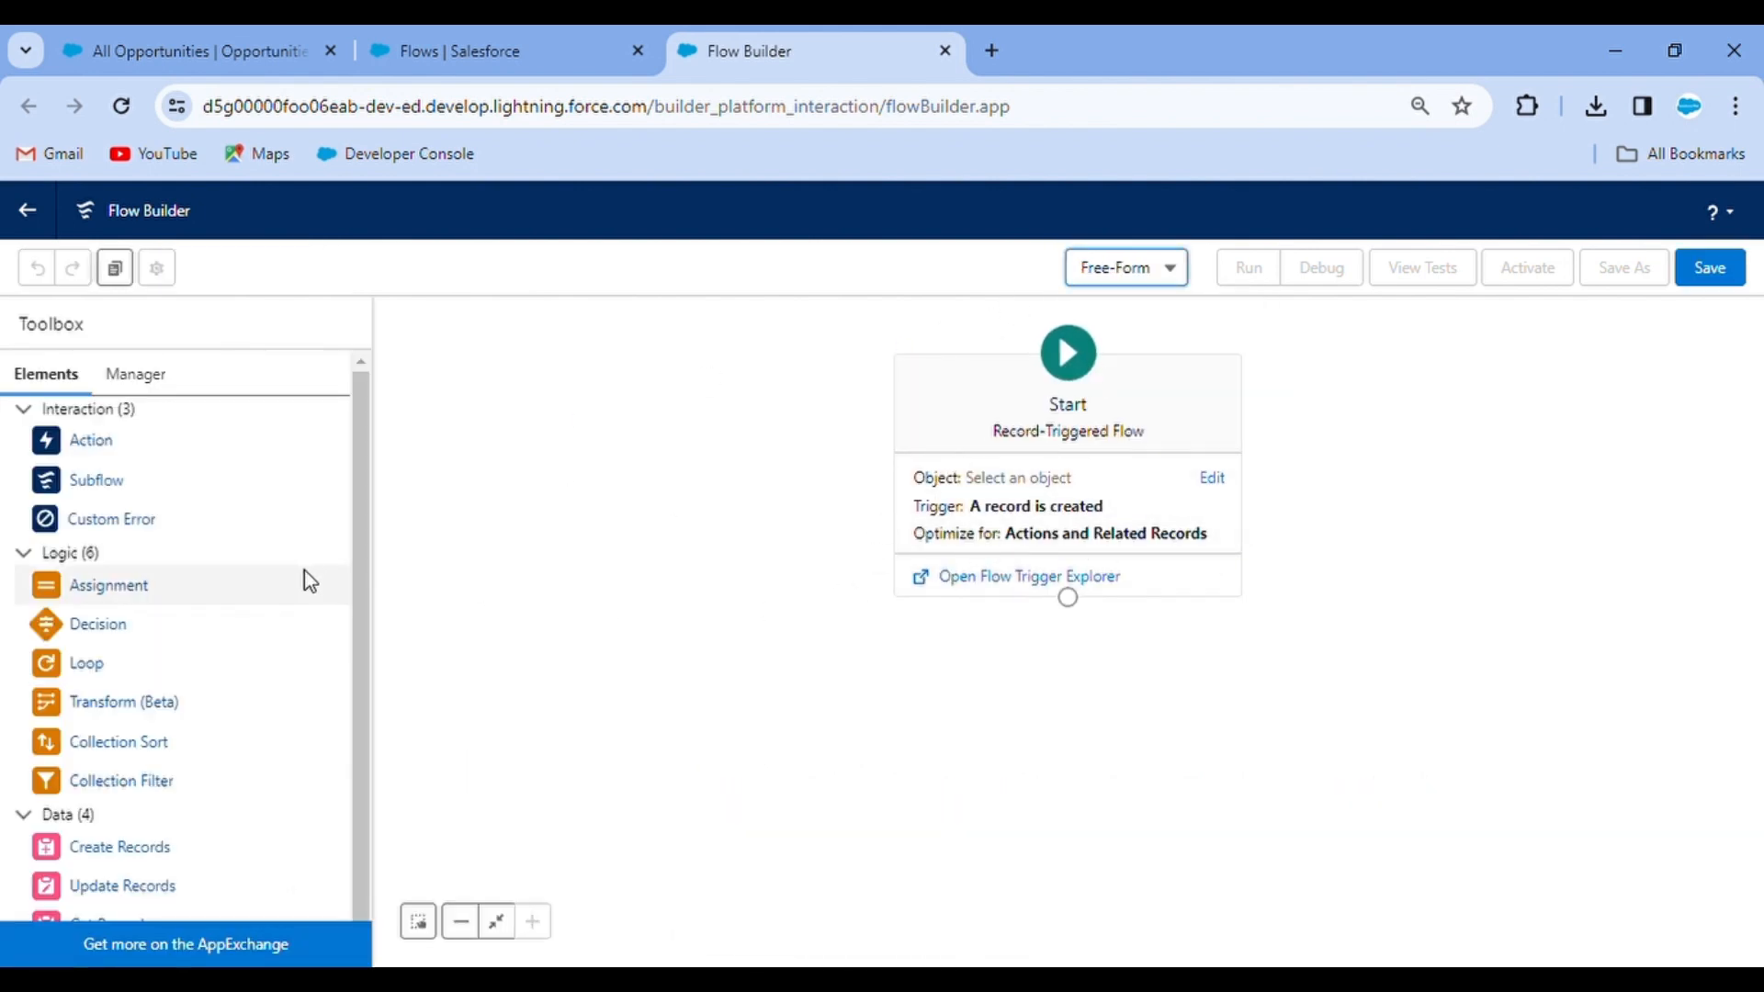
pyautogui.scroll(-1, 272, 563)
pyautogui.moveTo(89, 432); pyautogui.dragTo(193, 419)
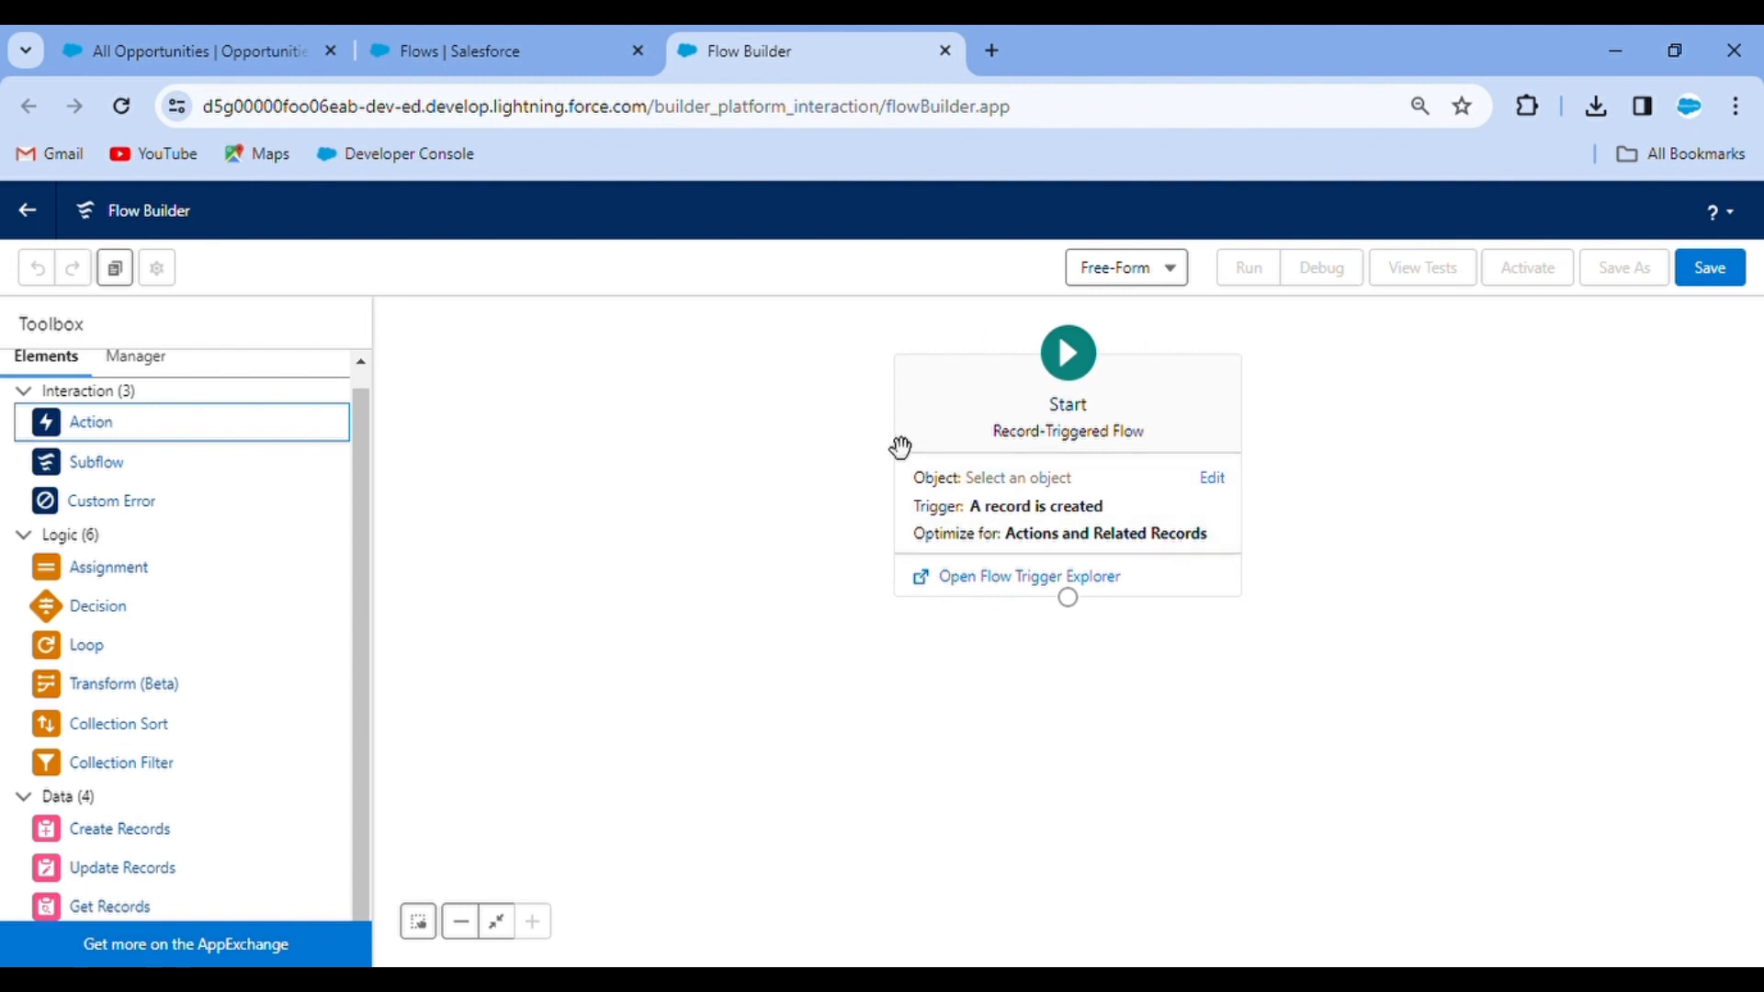
pyautogui.click(1169, 277)
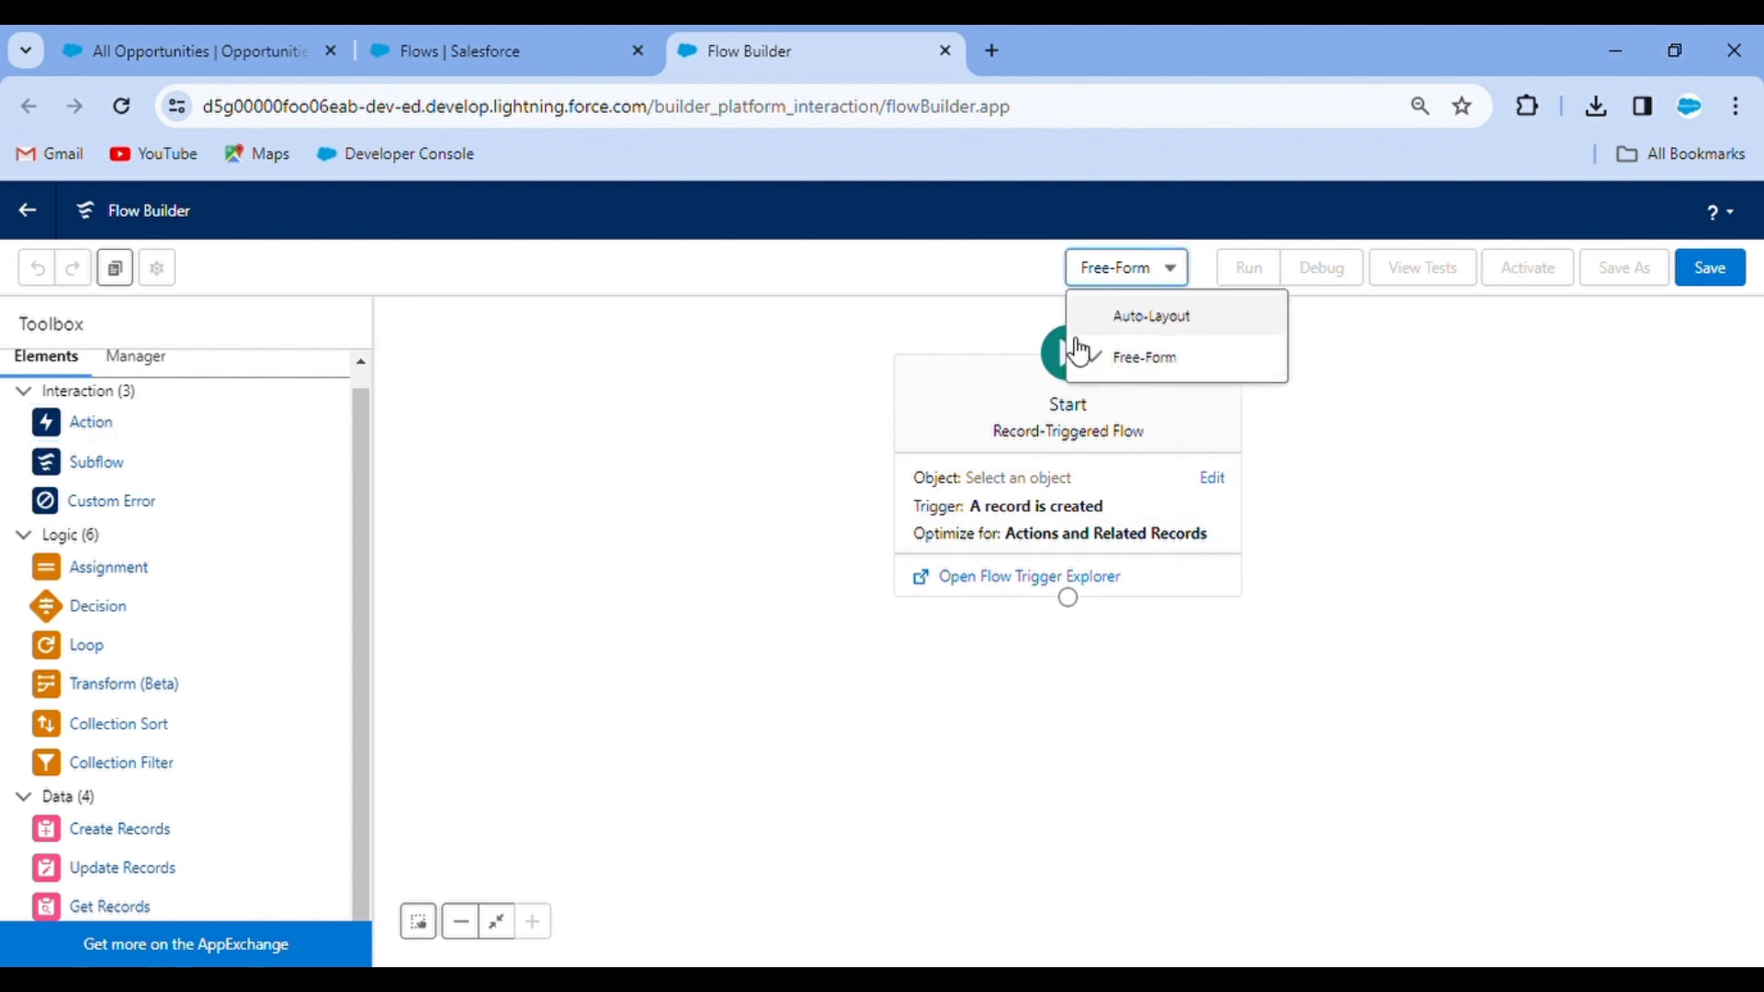
pyautogui.click(654, 512)
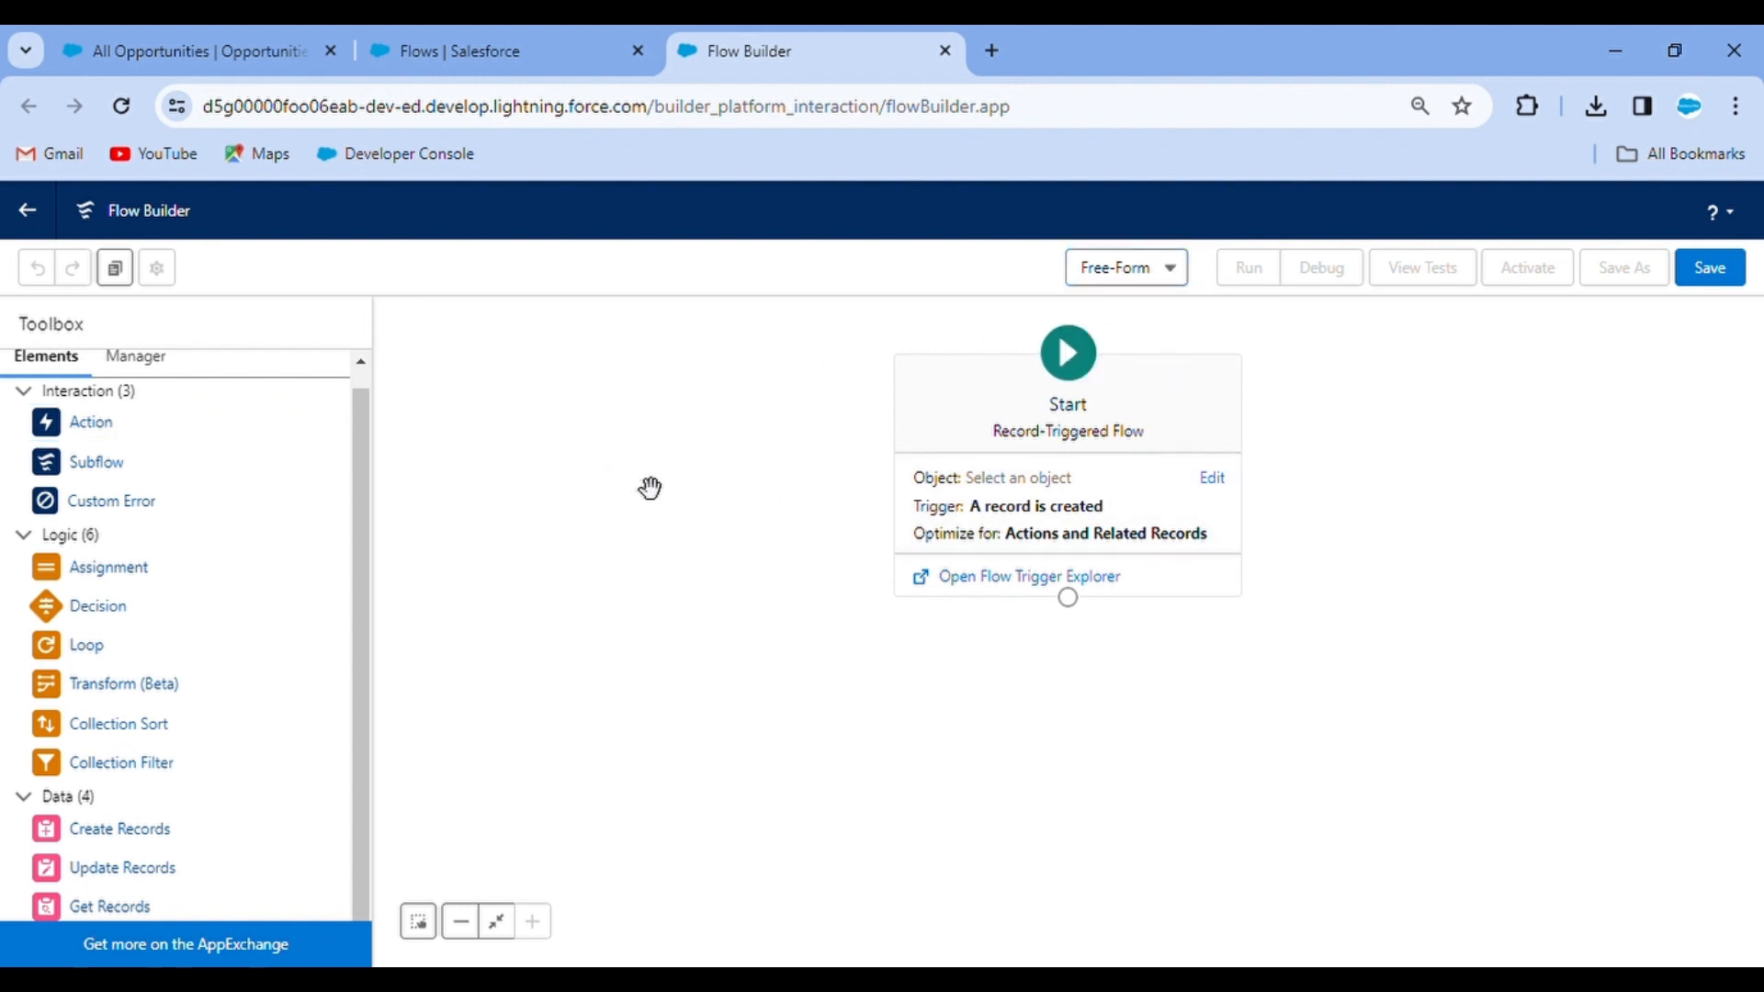
pyautogui.click(1150, 276)
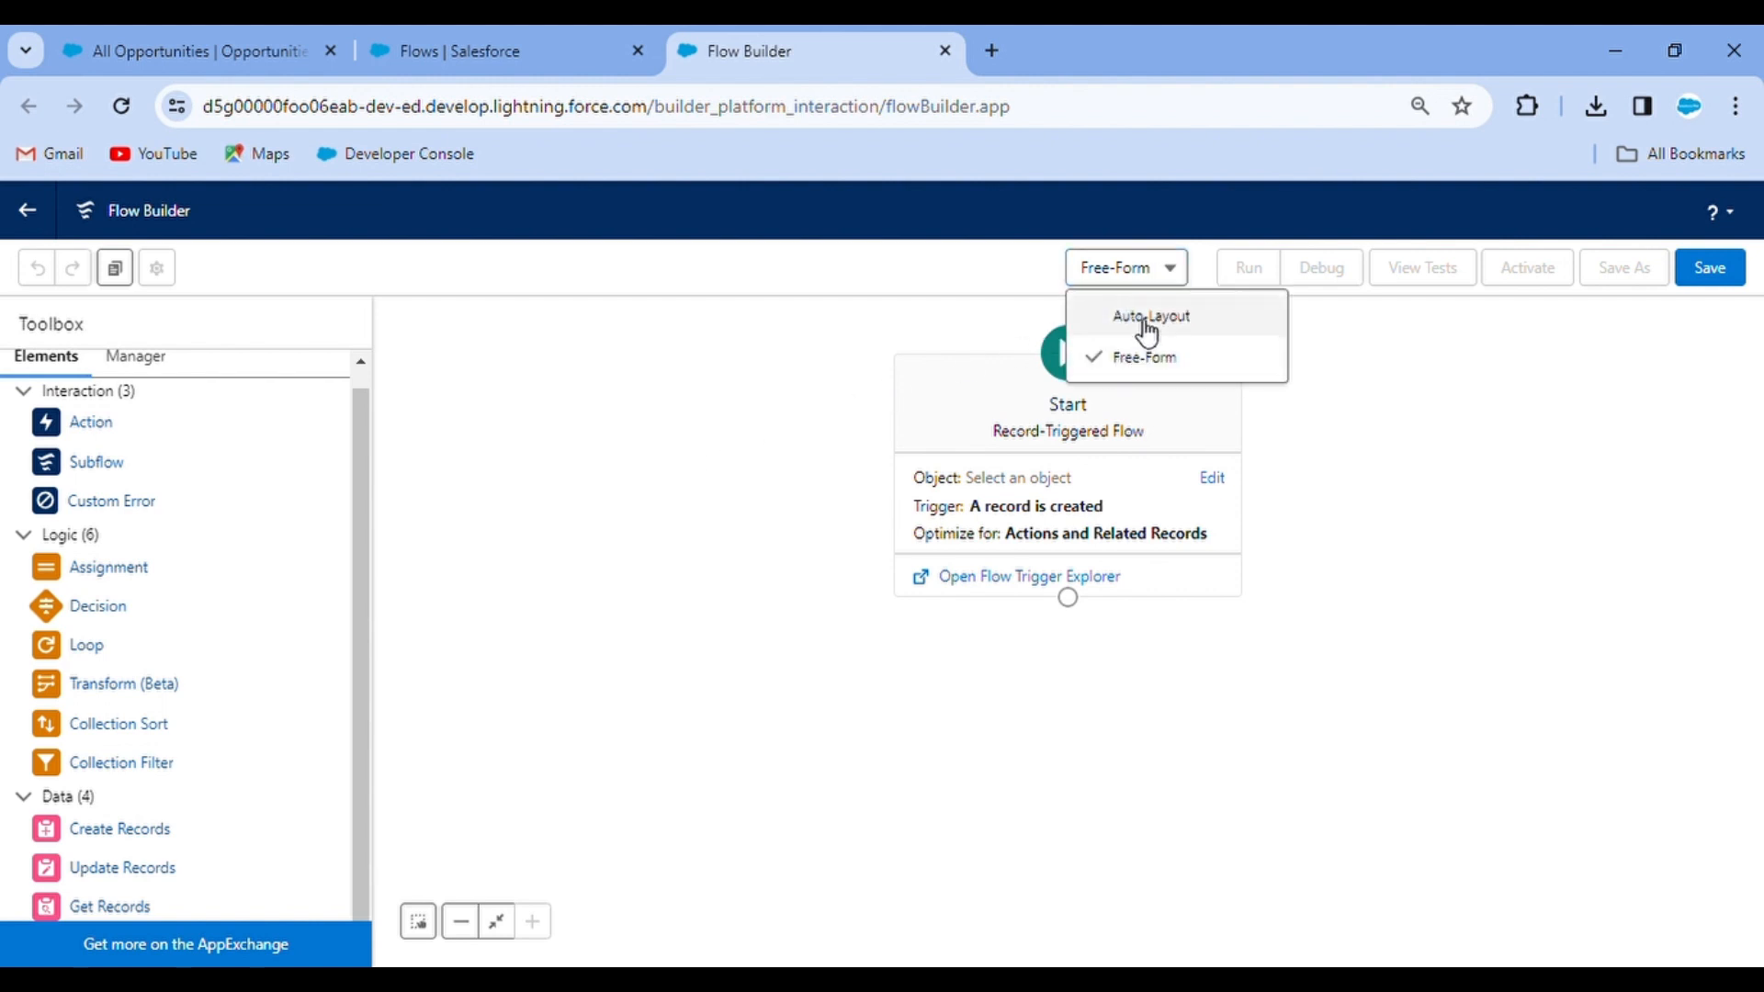
pyautogui.click(1148, 316)
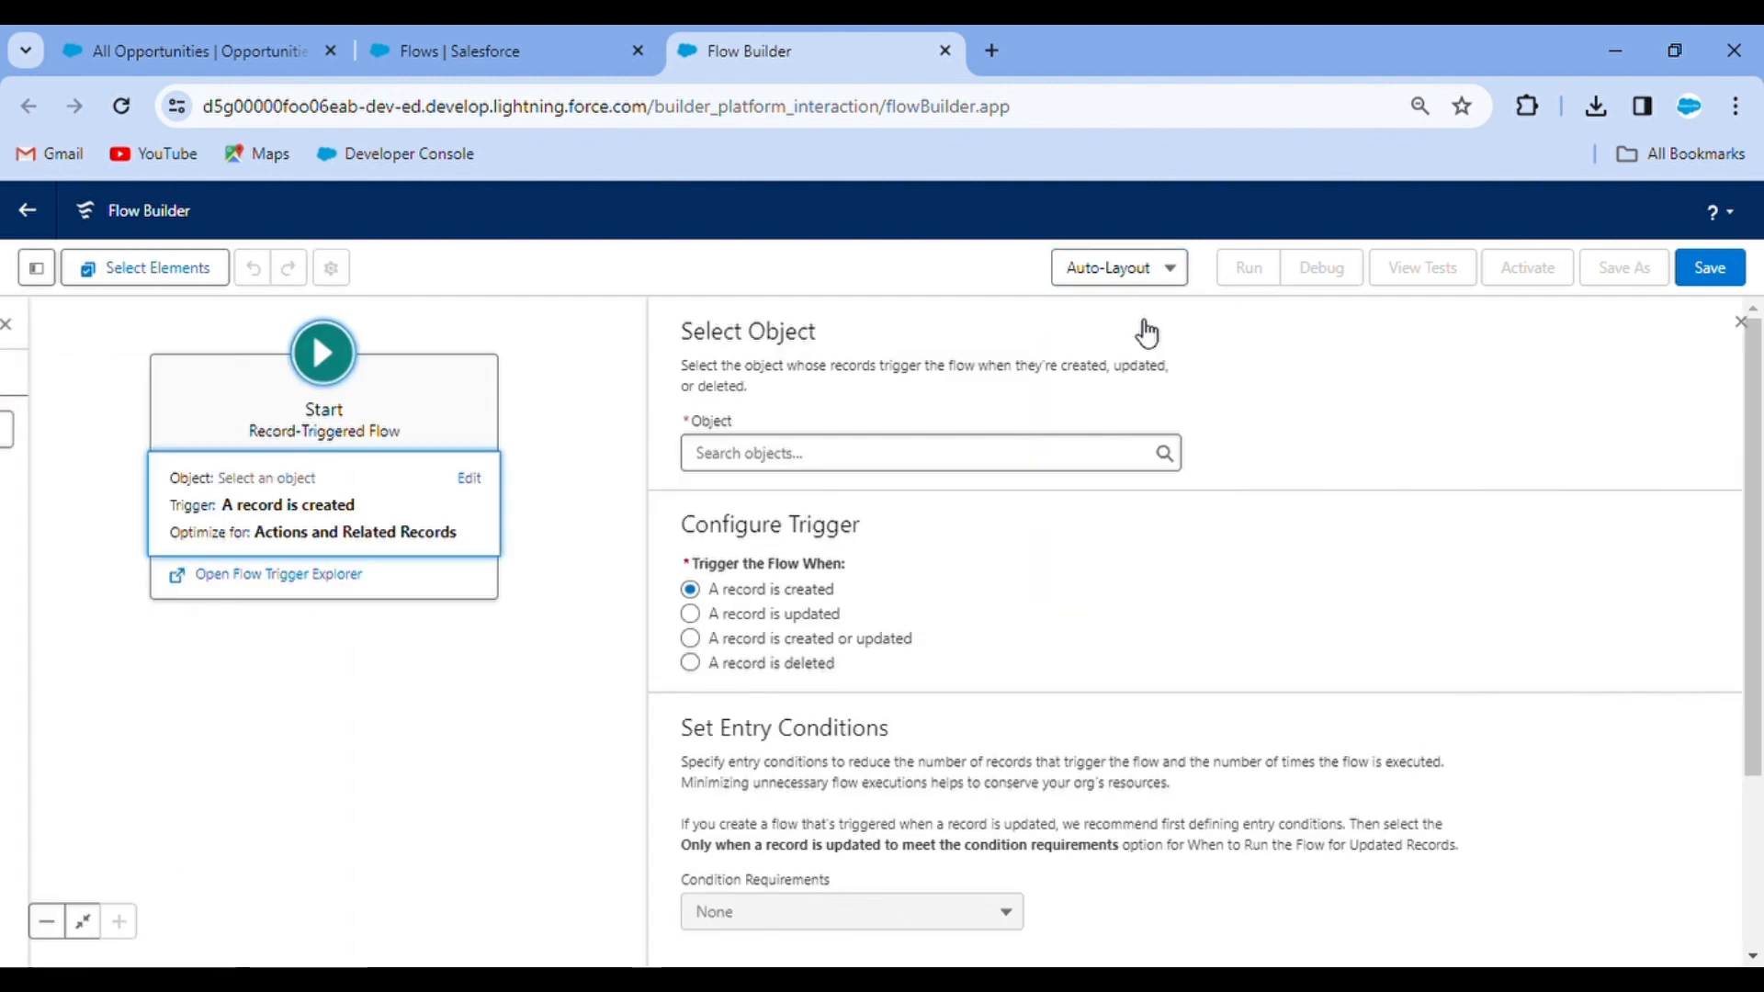
# Step: Set Opportunity as the flow's object and trigger the flow when a record is updated
pyautogui.click(806, 456)
pyautogui.write('opp')
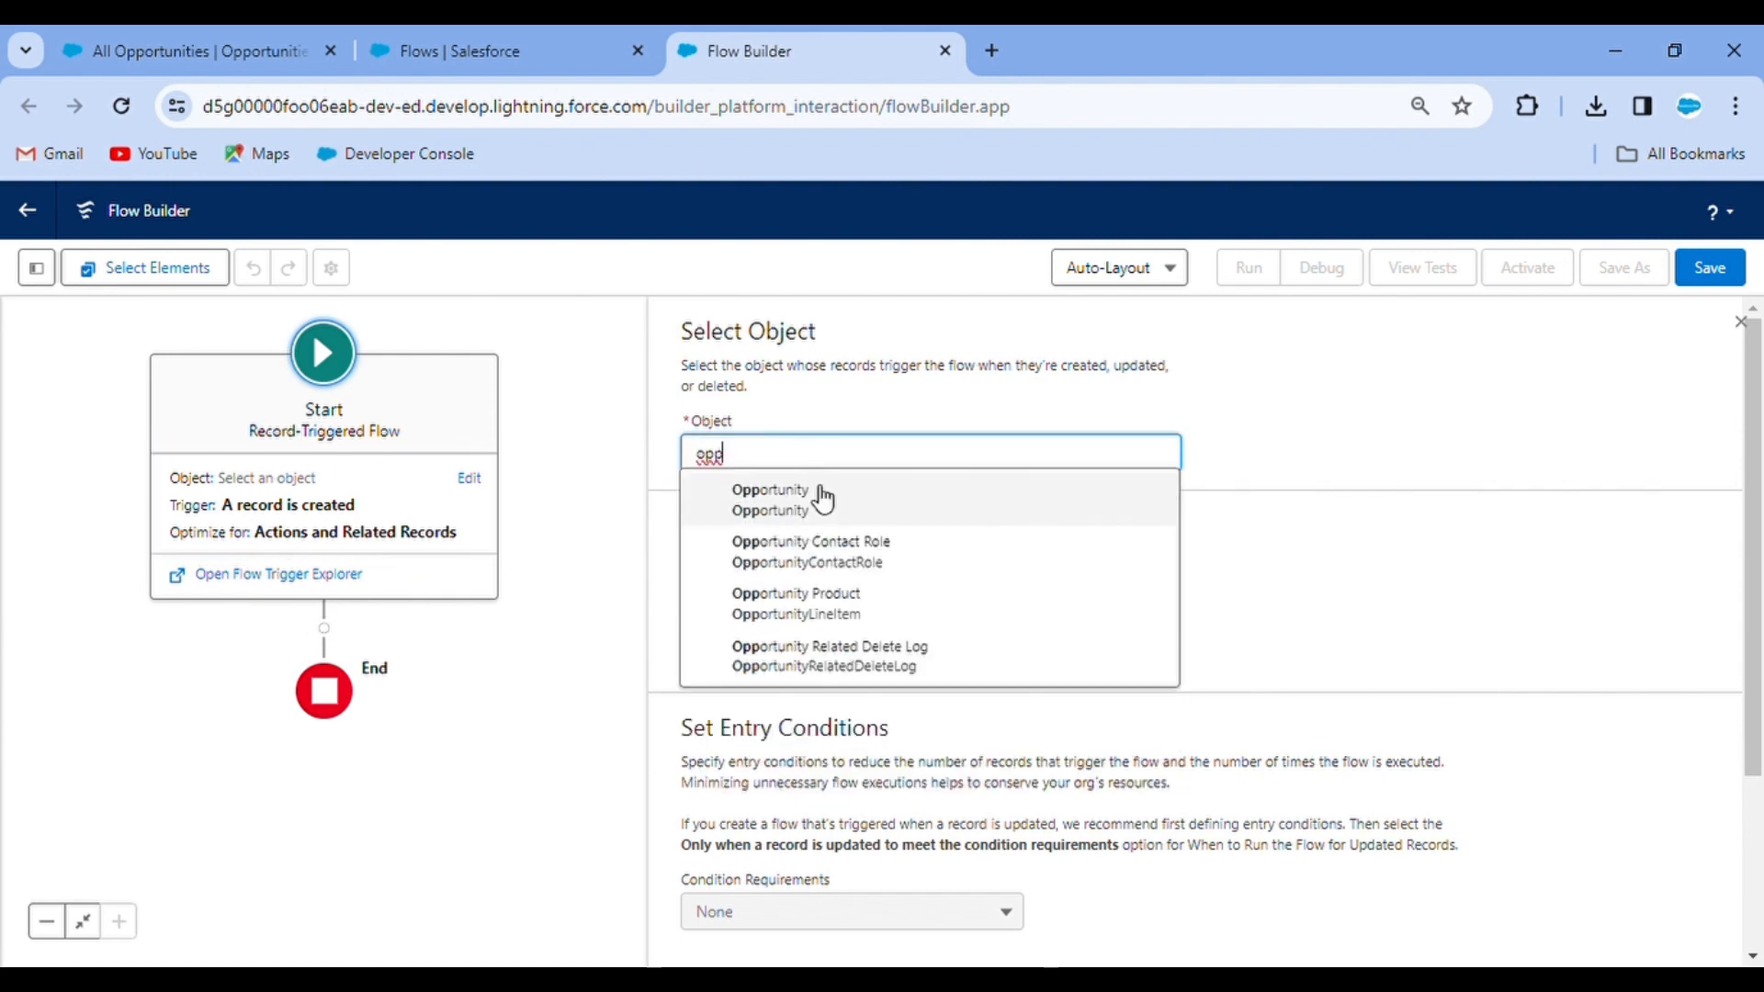
pyautogui.click(818, 499)
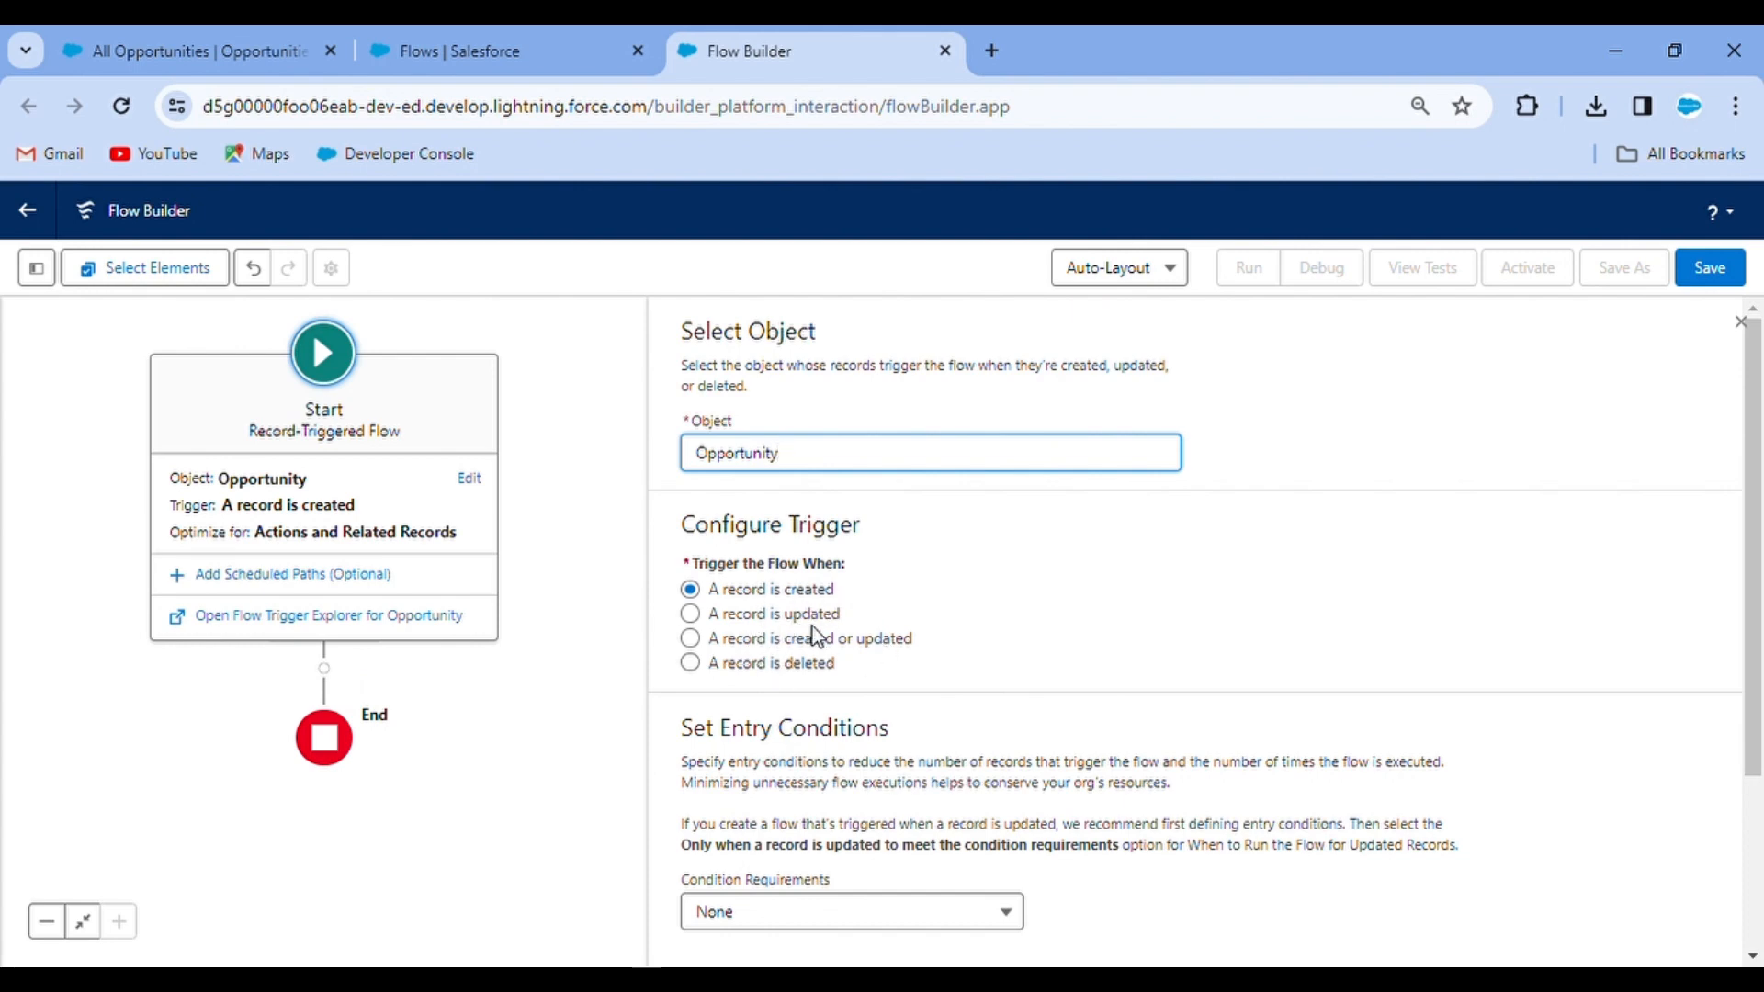
pyautogui.click(691, 614)
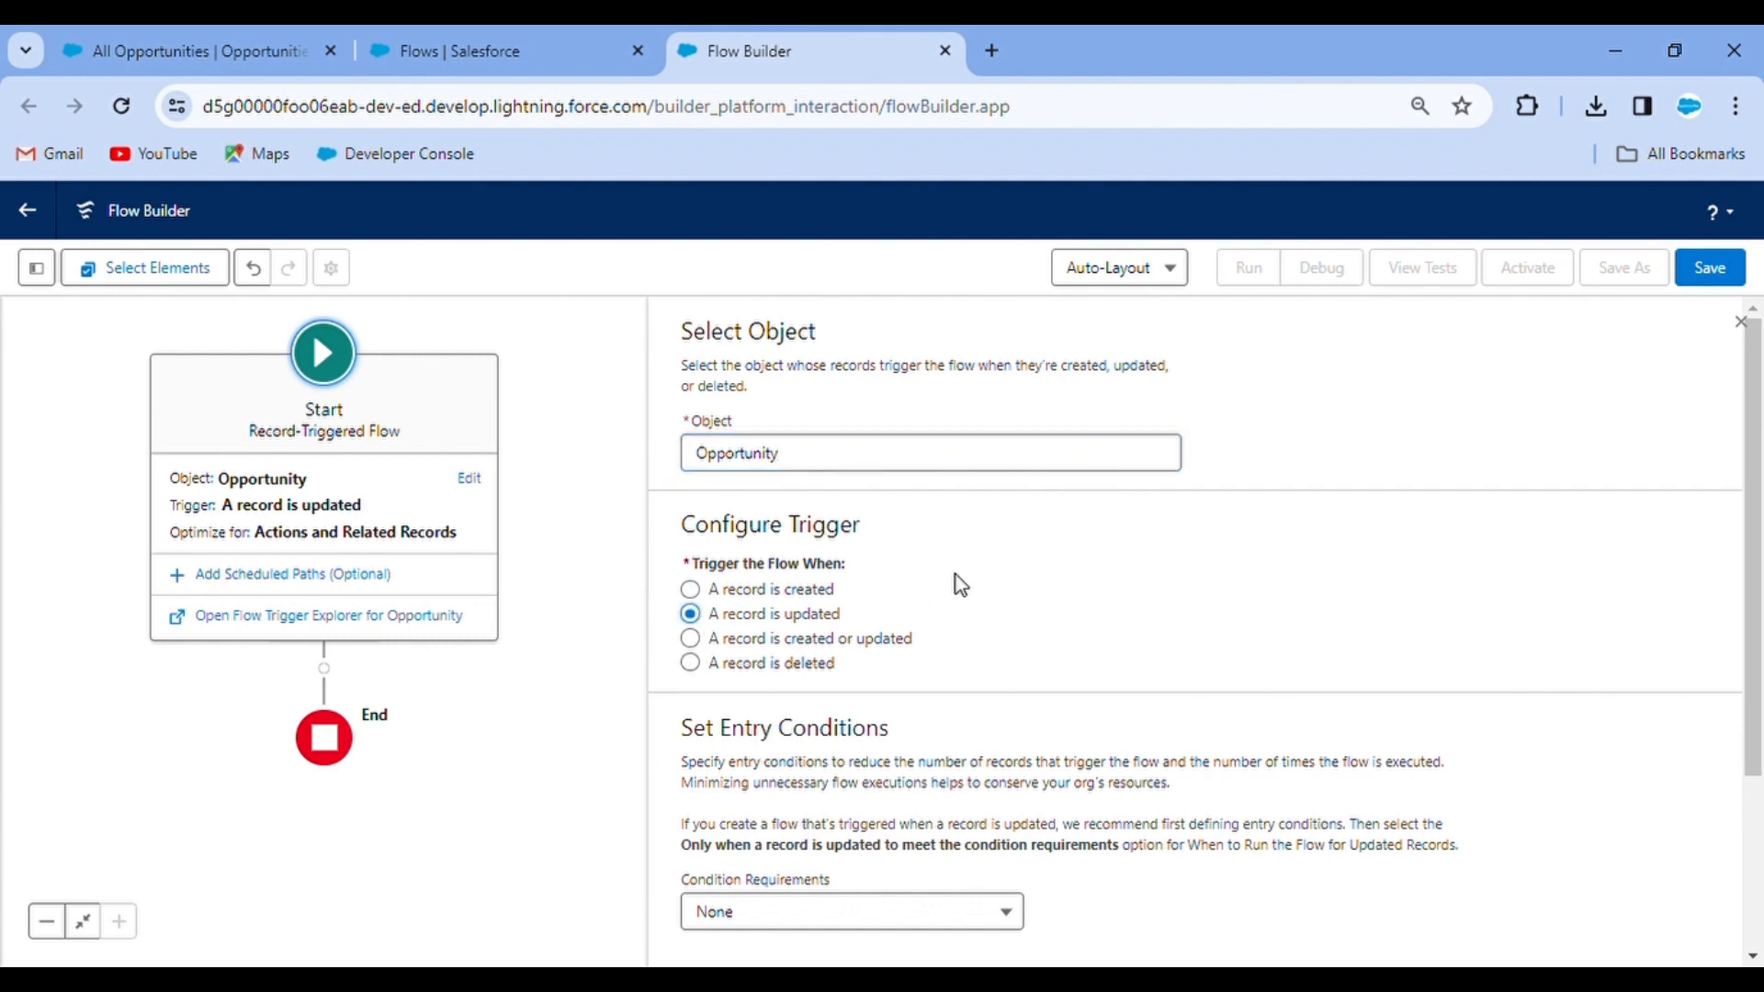
pyautogui.scroll(-1, 960, 585)
pyautogui.scroll(-1, 849, 532)
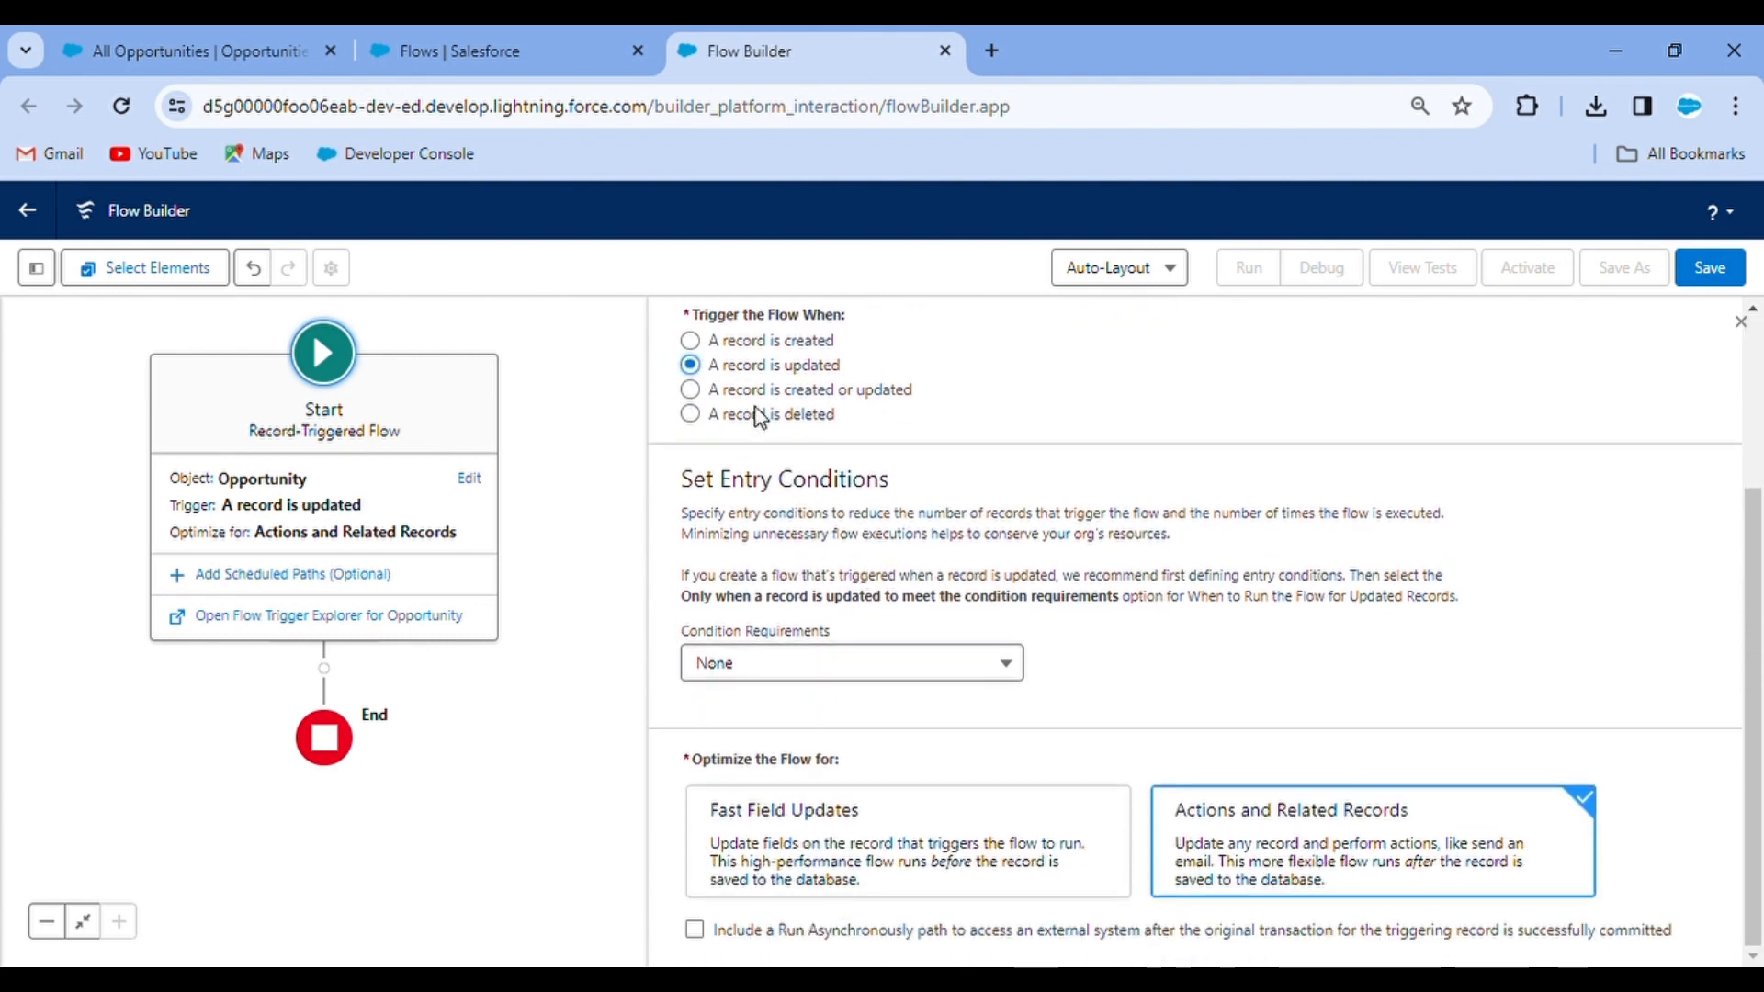
# Step: Set the entry condition requirements to All Conditions Are Met (AND)
pyautogui.click(884, 682)
pyautogui.click(834, 531)
pyautogui.click(839, 663)
pyautogui.click(832, 495)
pyautogui.scroll(-3, 834, 505)
# Step: Define the entry condition as StageName Equals Closed Won
pyautogui.click(839, 520)
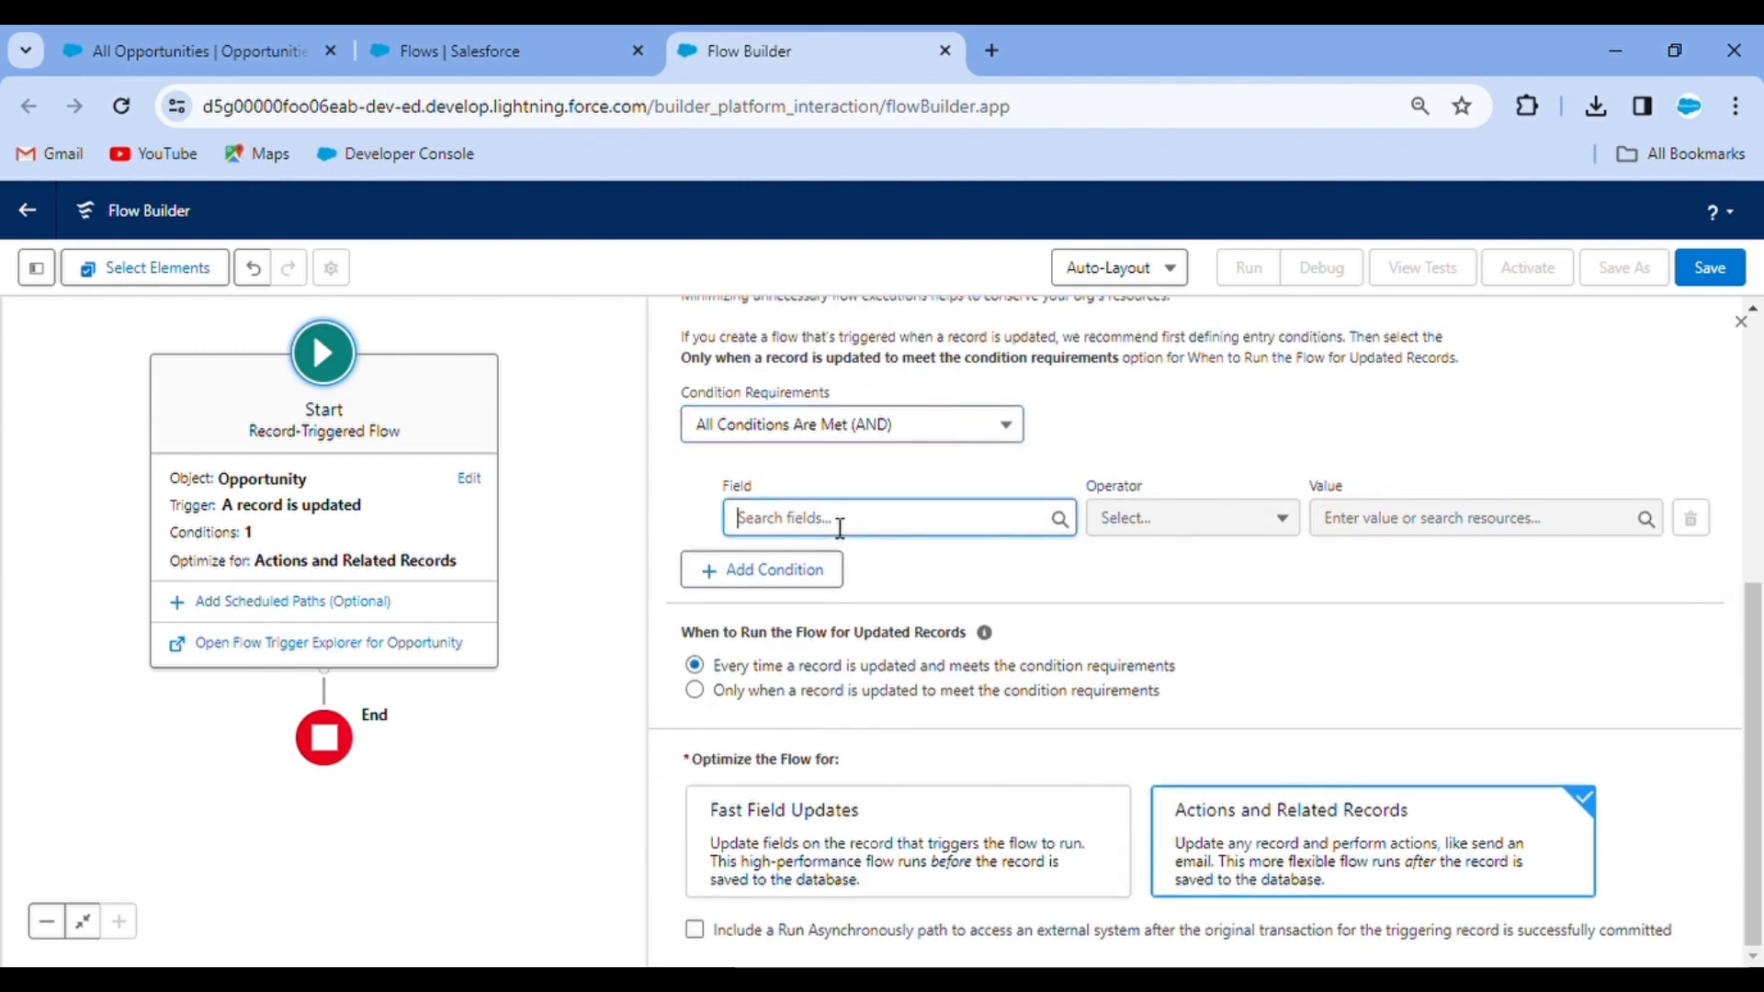
pyautogui.write('sta')
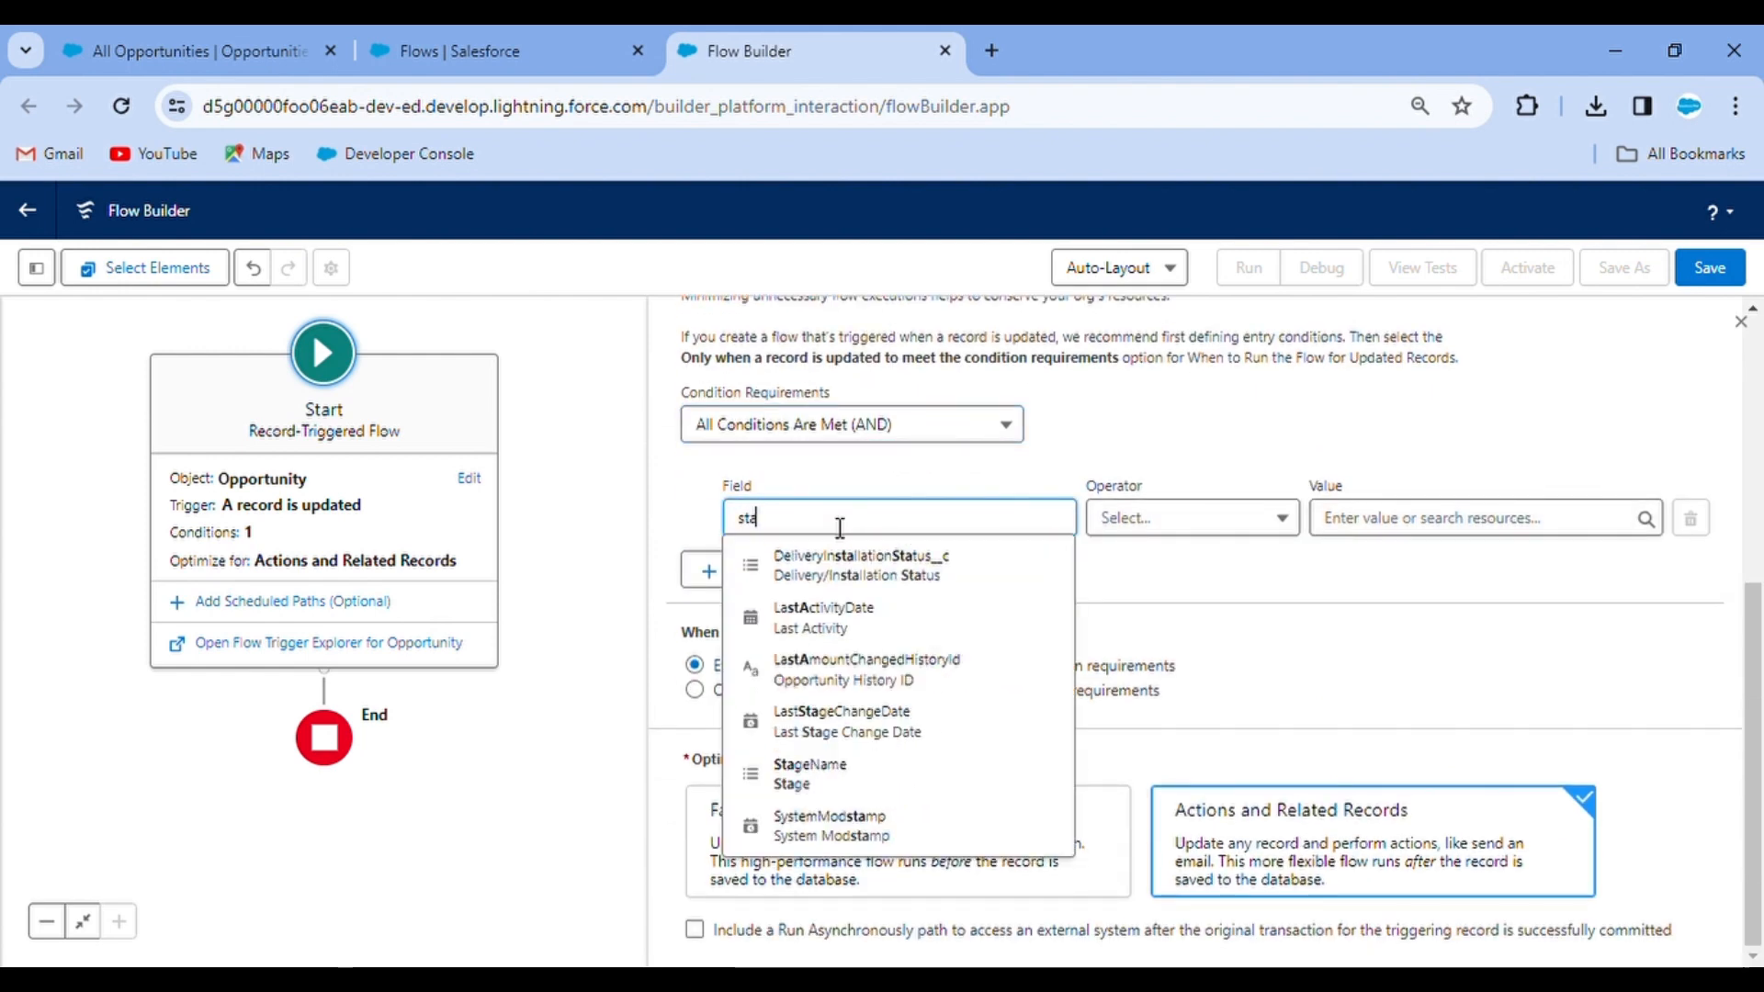
pyautogui.click(839, 778)
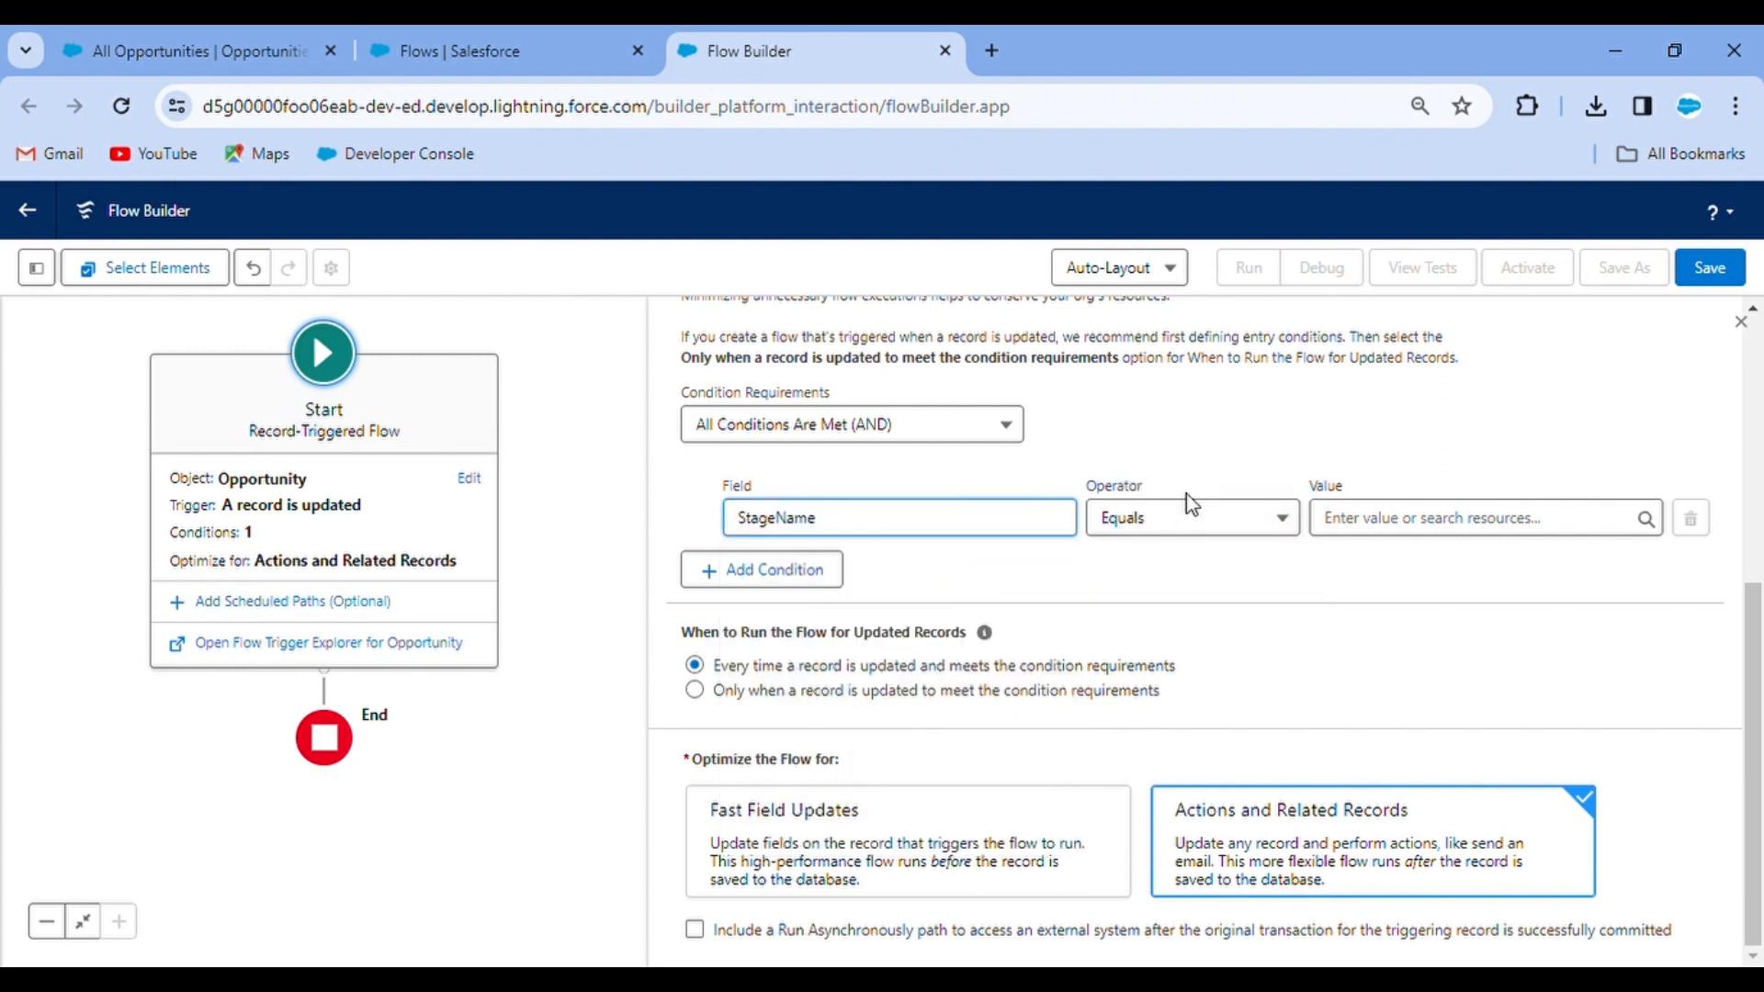
pyautogui.click(1444, 522)
pyautogui.scroll(-5, 1465, 751)
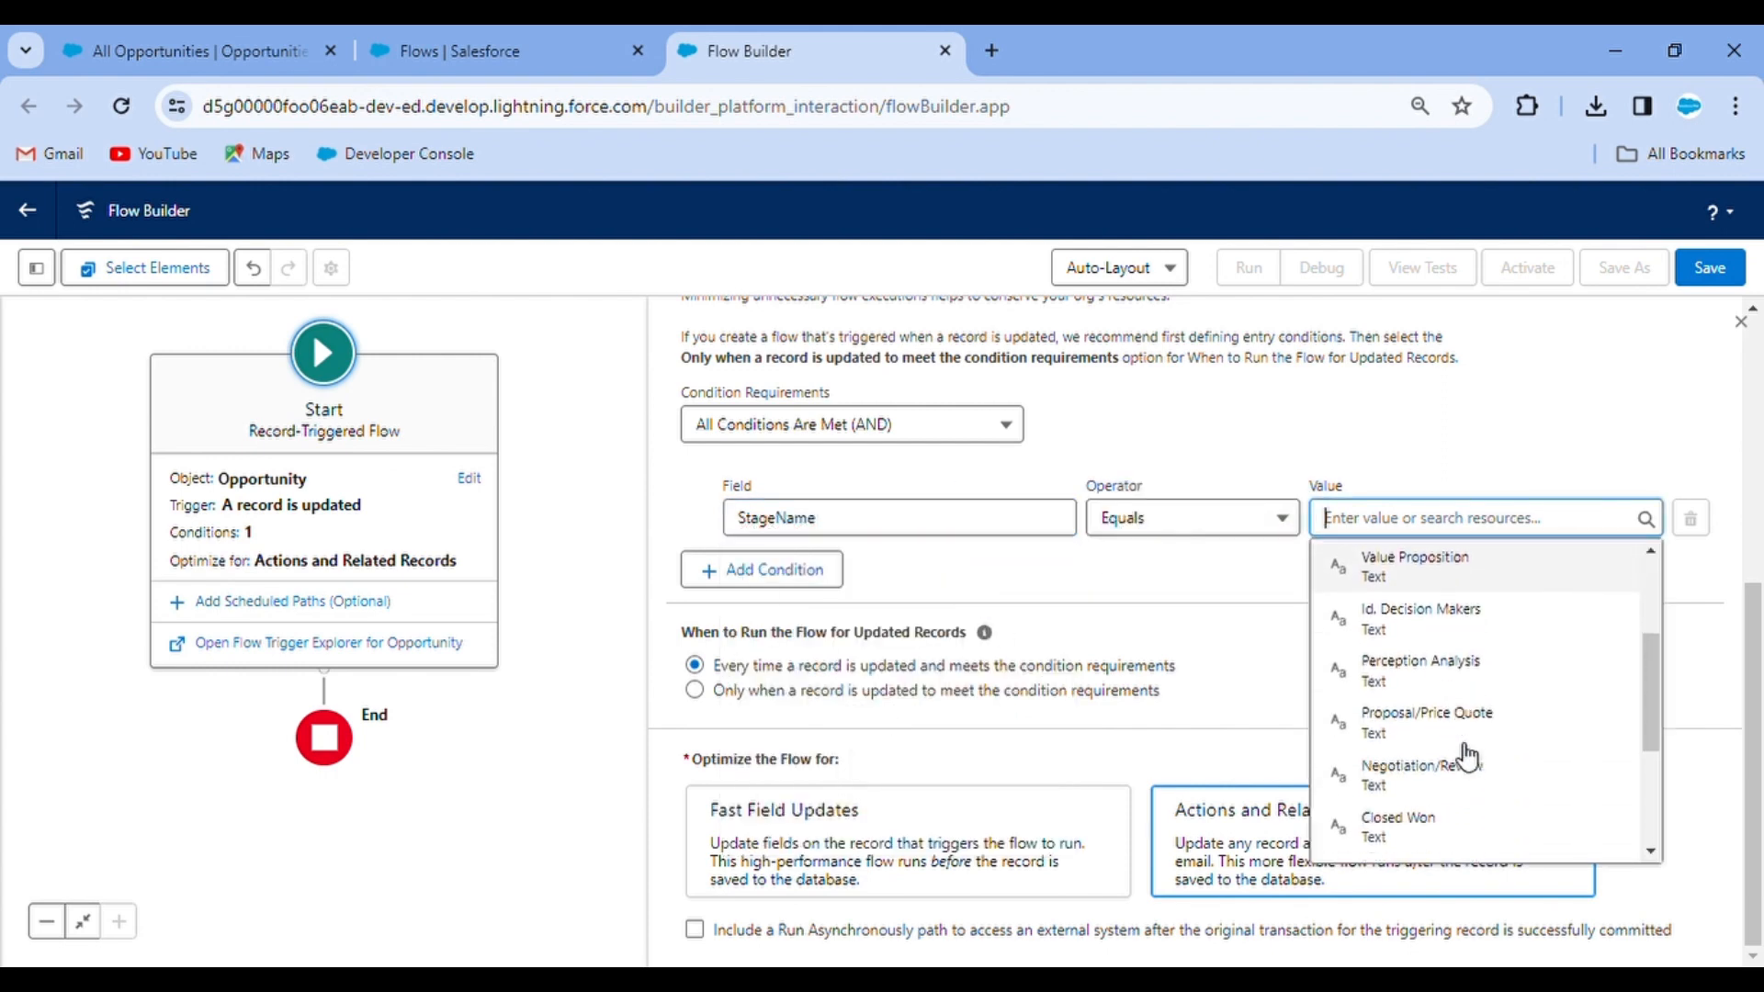
pyautogui.click(1440, 585)
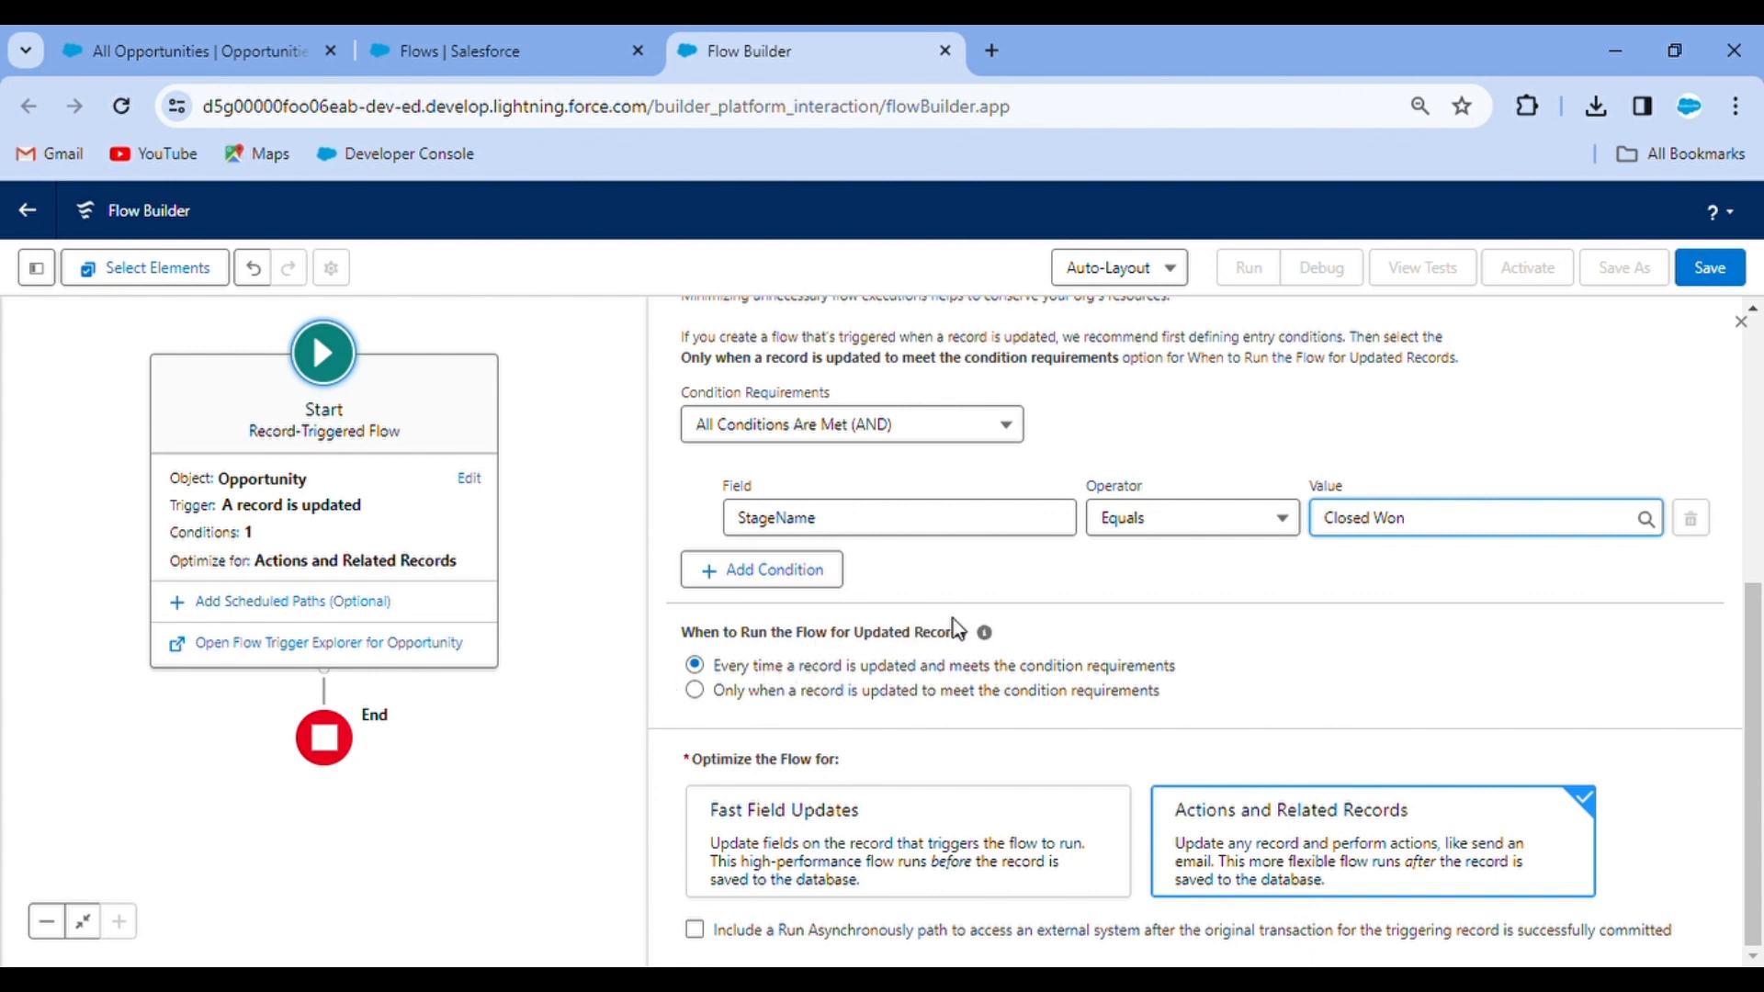
# Step: Review the entry conditions and run the flow only when a record is updated to meet the condition requirements
pyautogui.scroll(3, 956, 631)
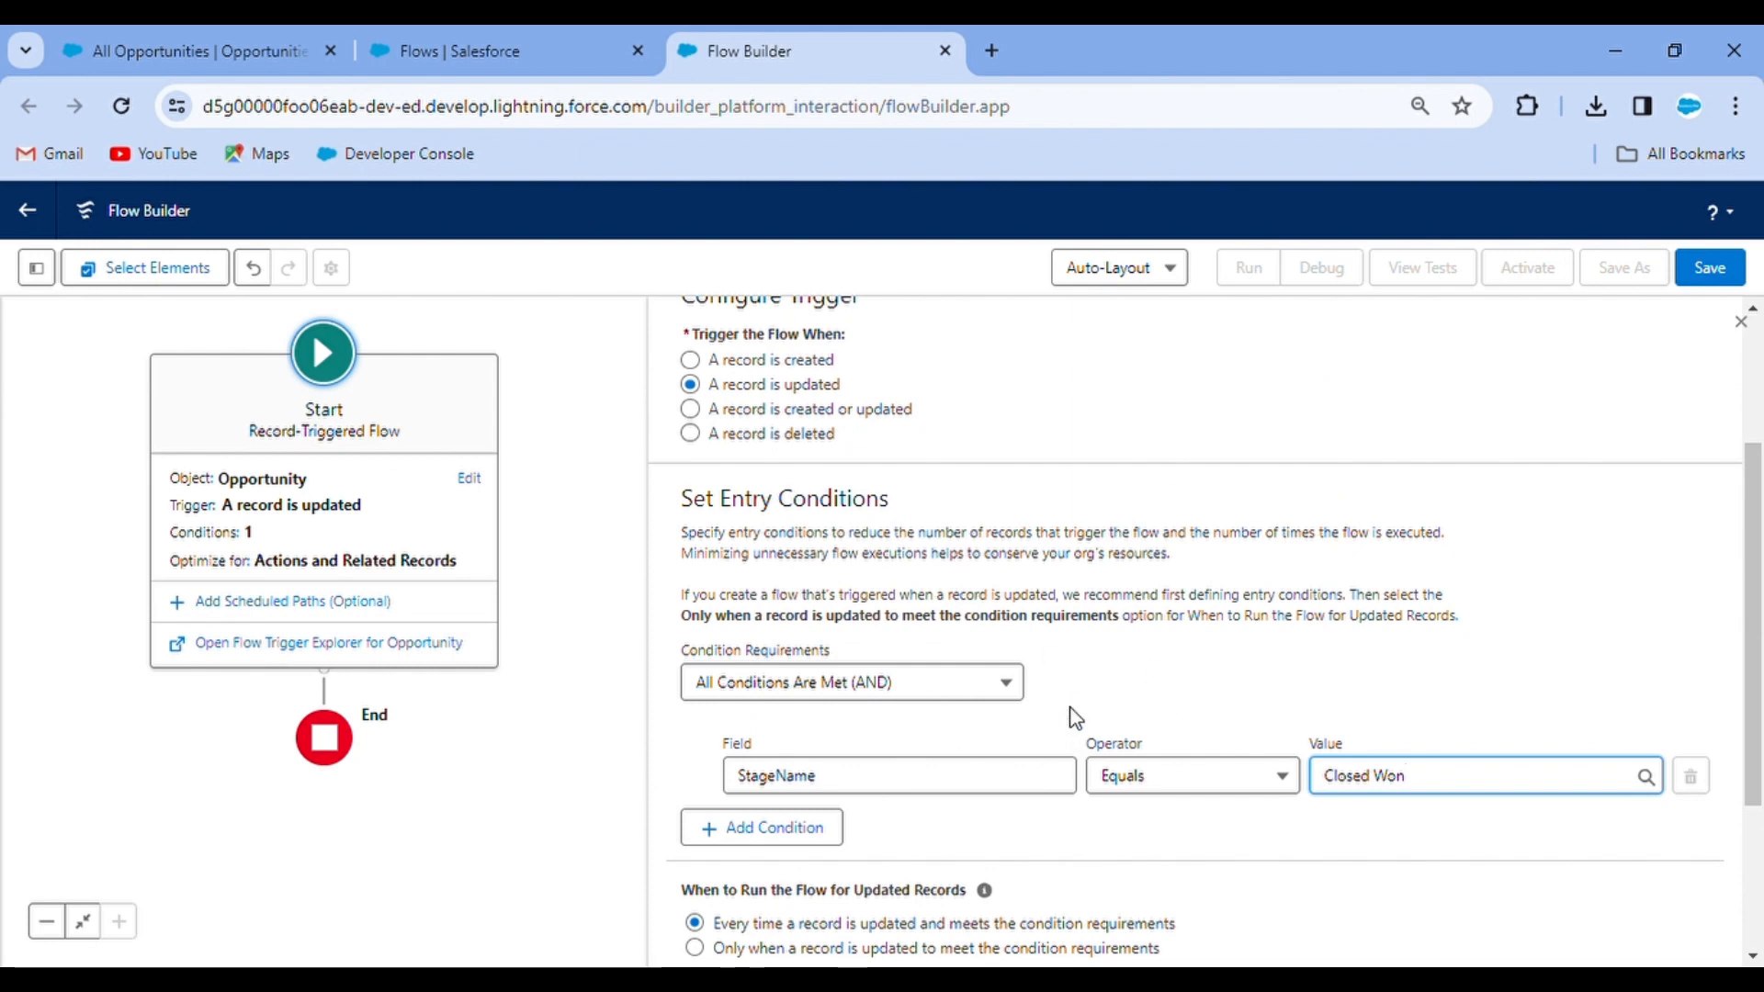
pyautogui.scroll(-2, 888, 624)
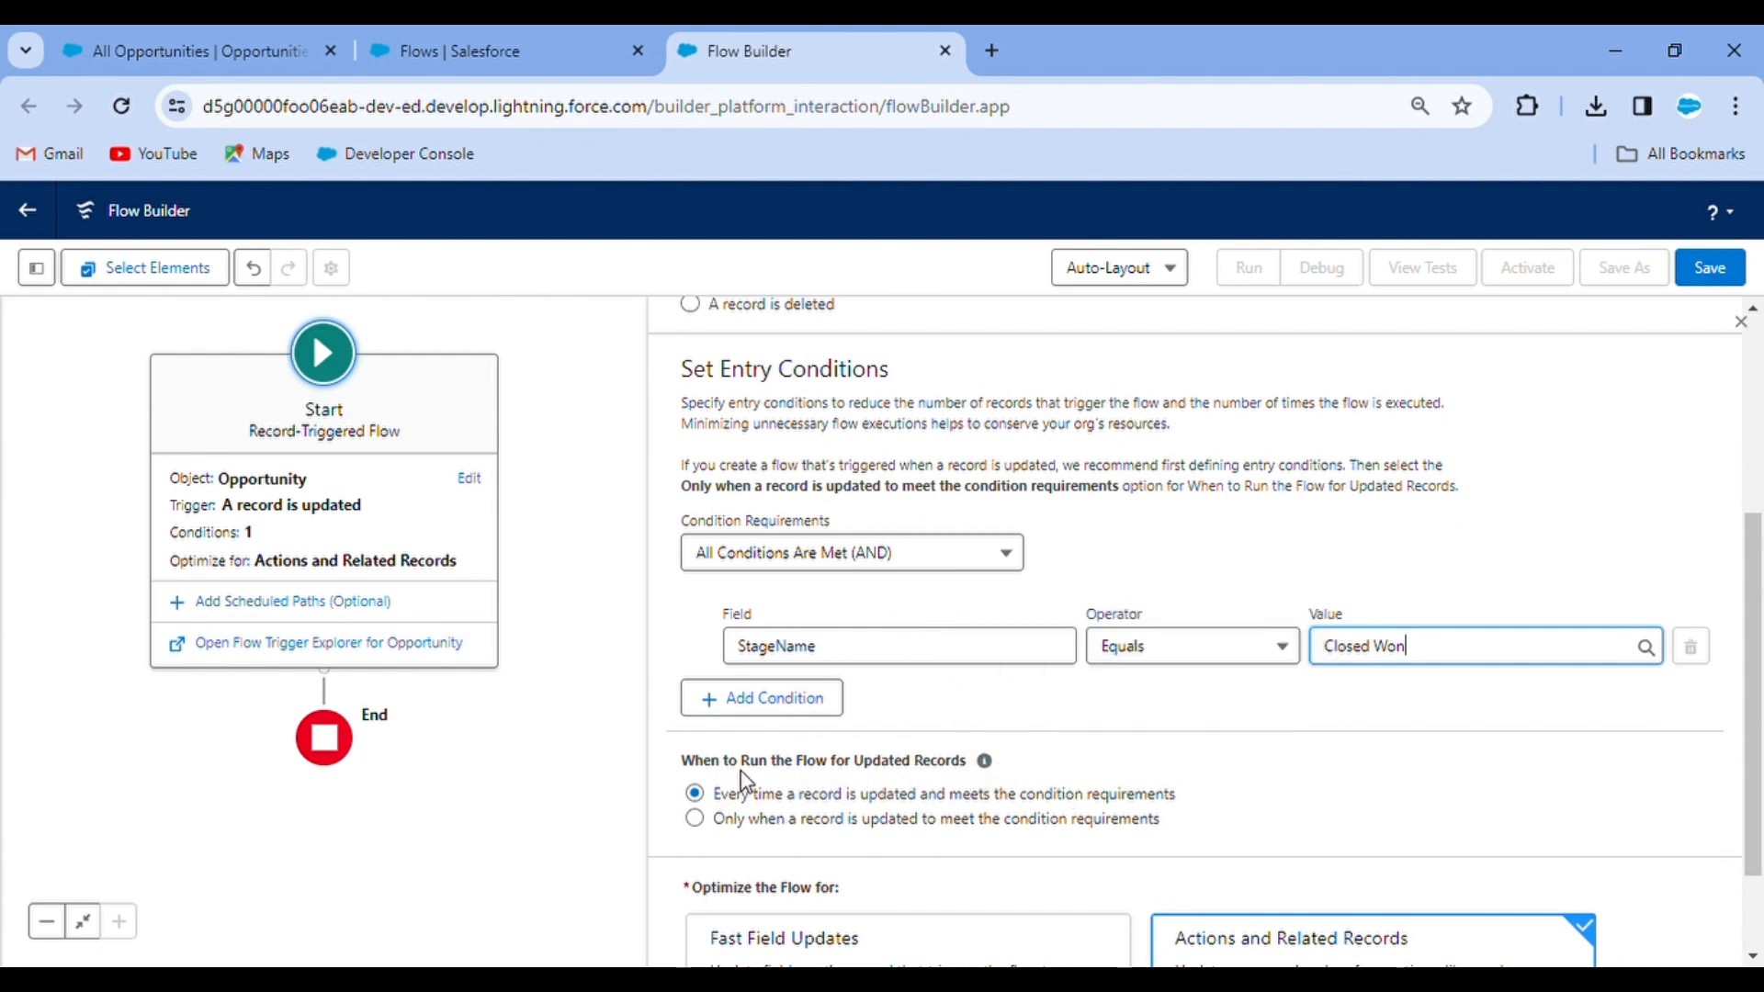
pyautogui.scroll(-2, 833, 794)
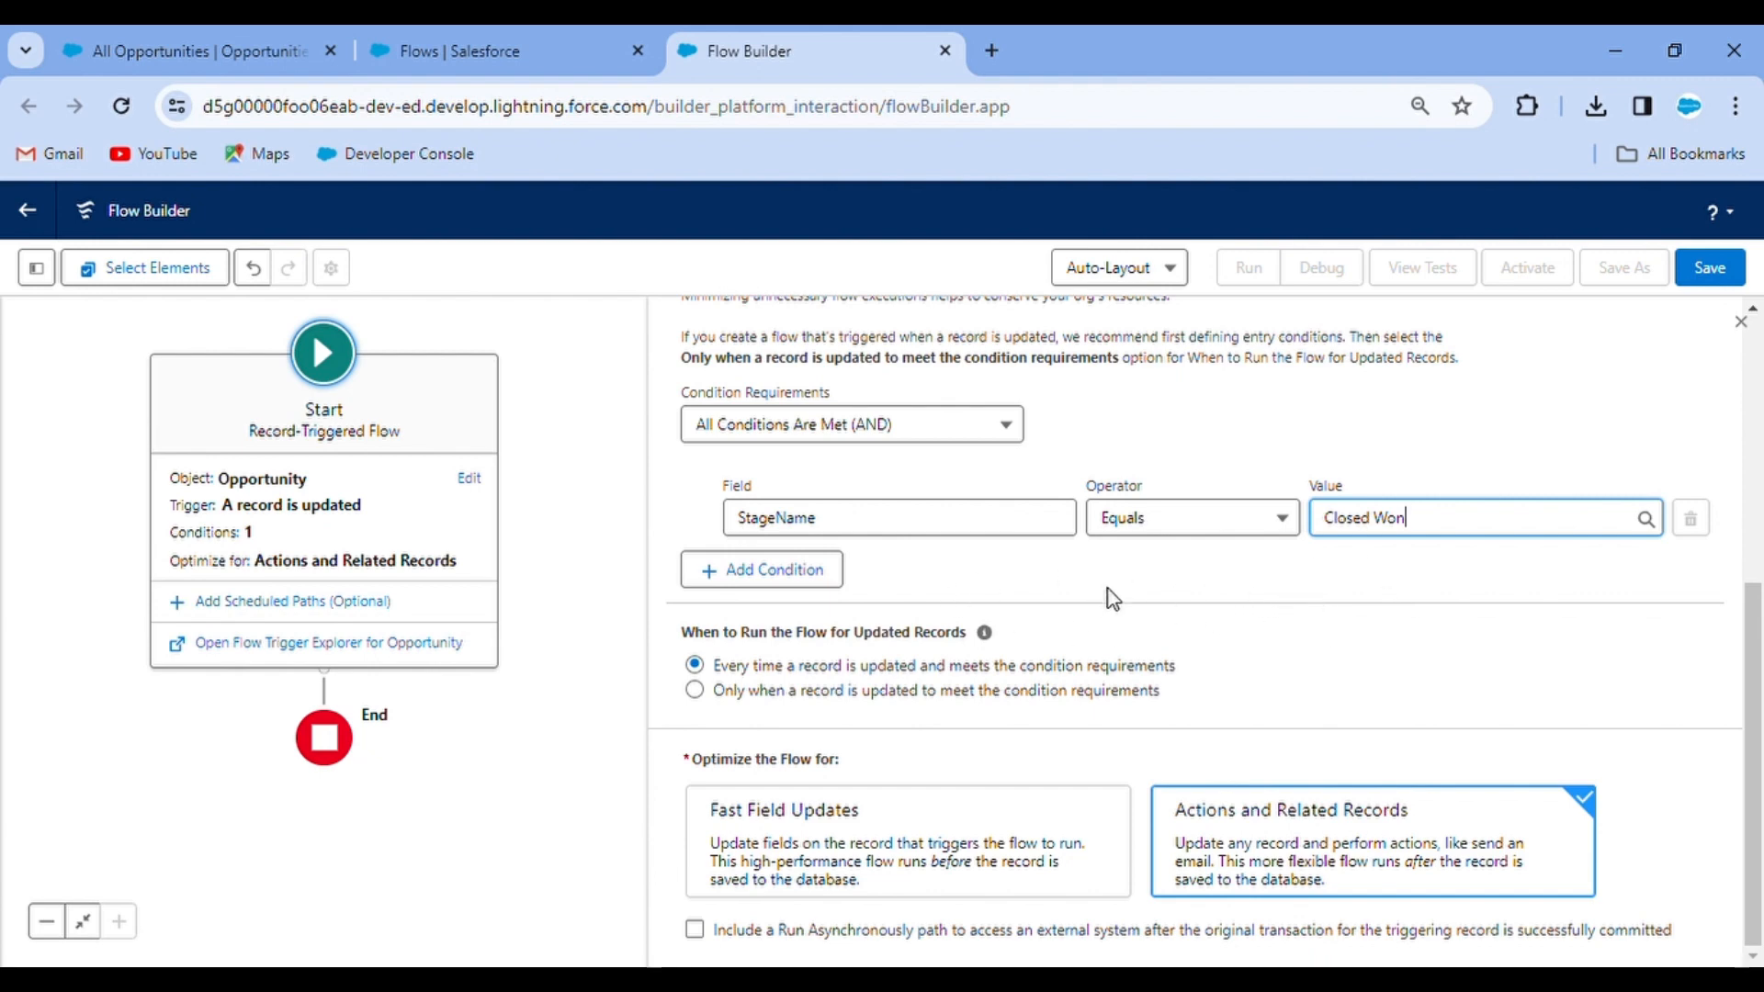
pyautogui.scroll(3, 863, 404)
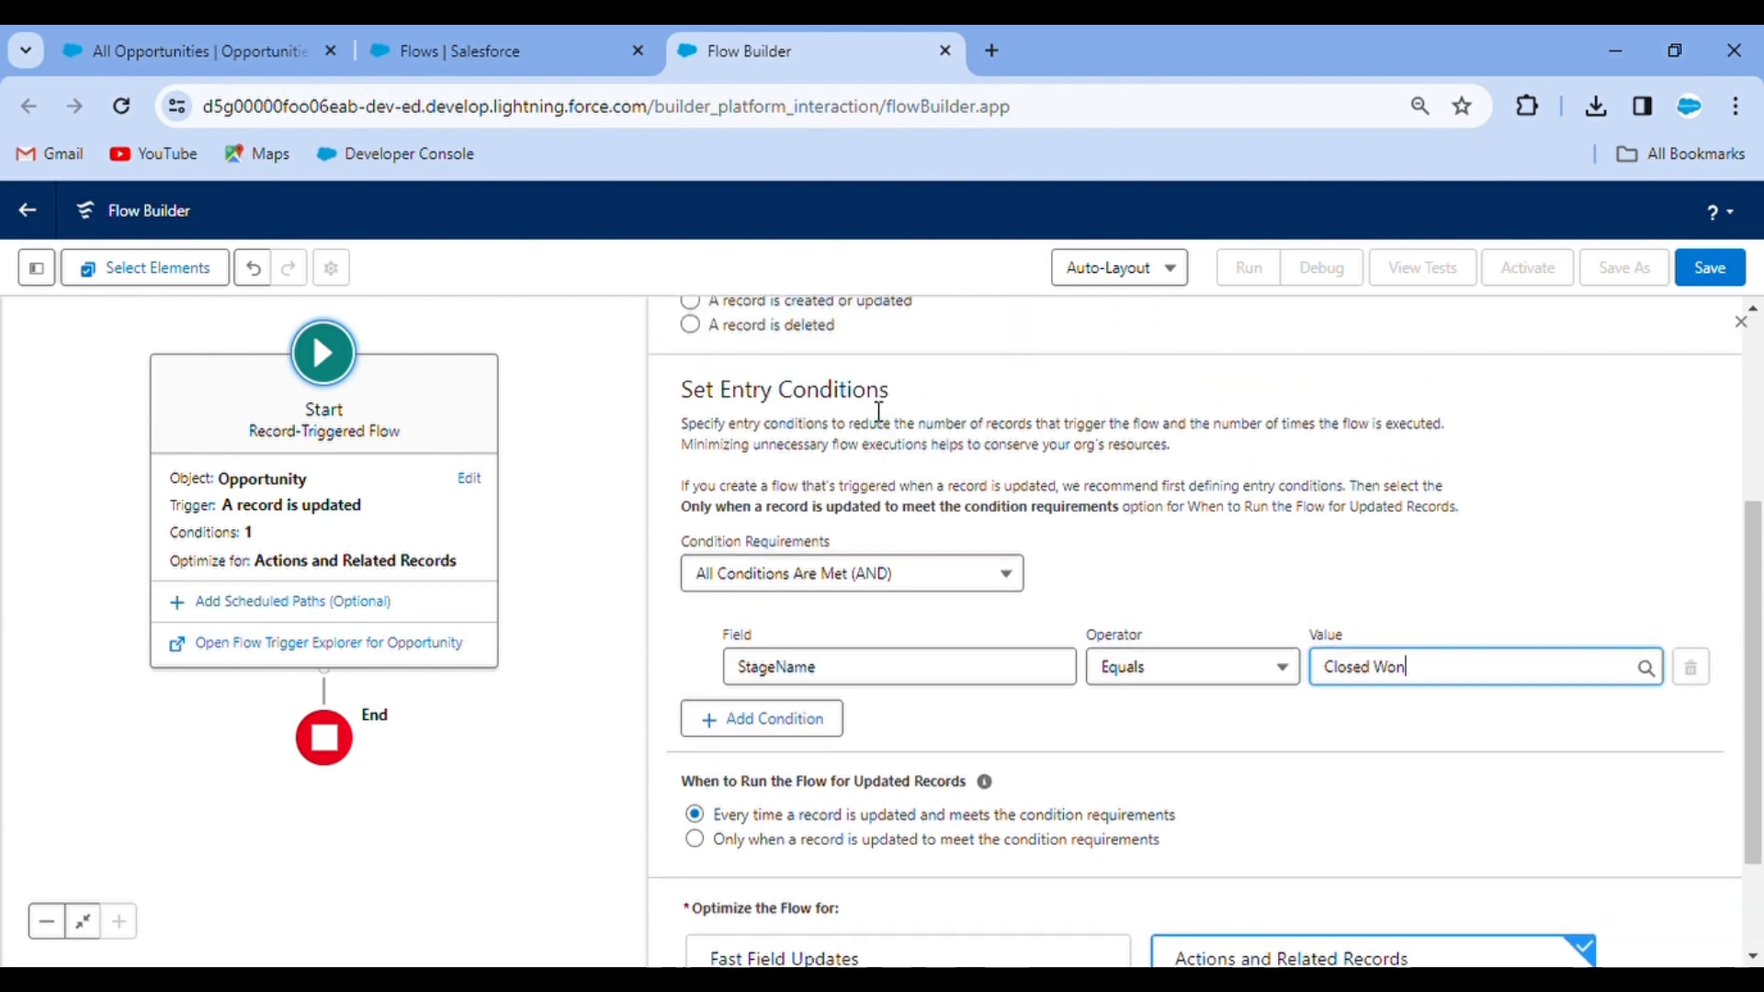
pyautogui.scroll(-2, 965, 532)
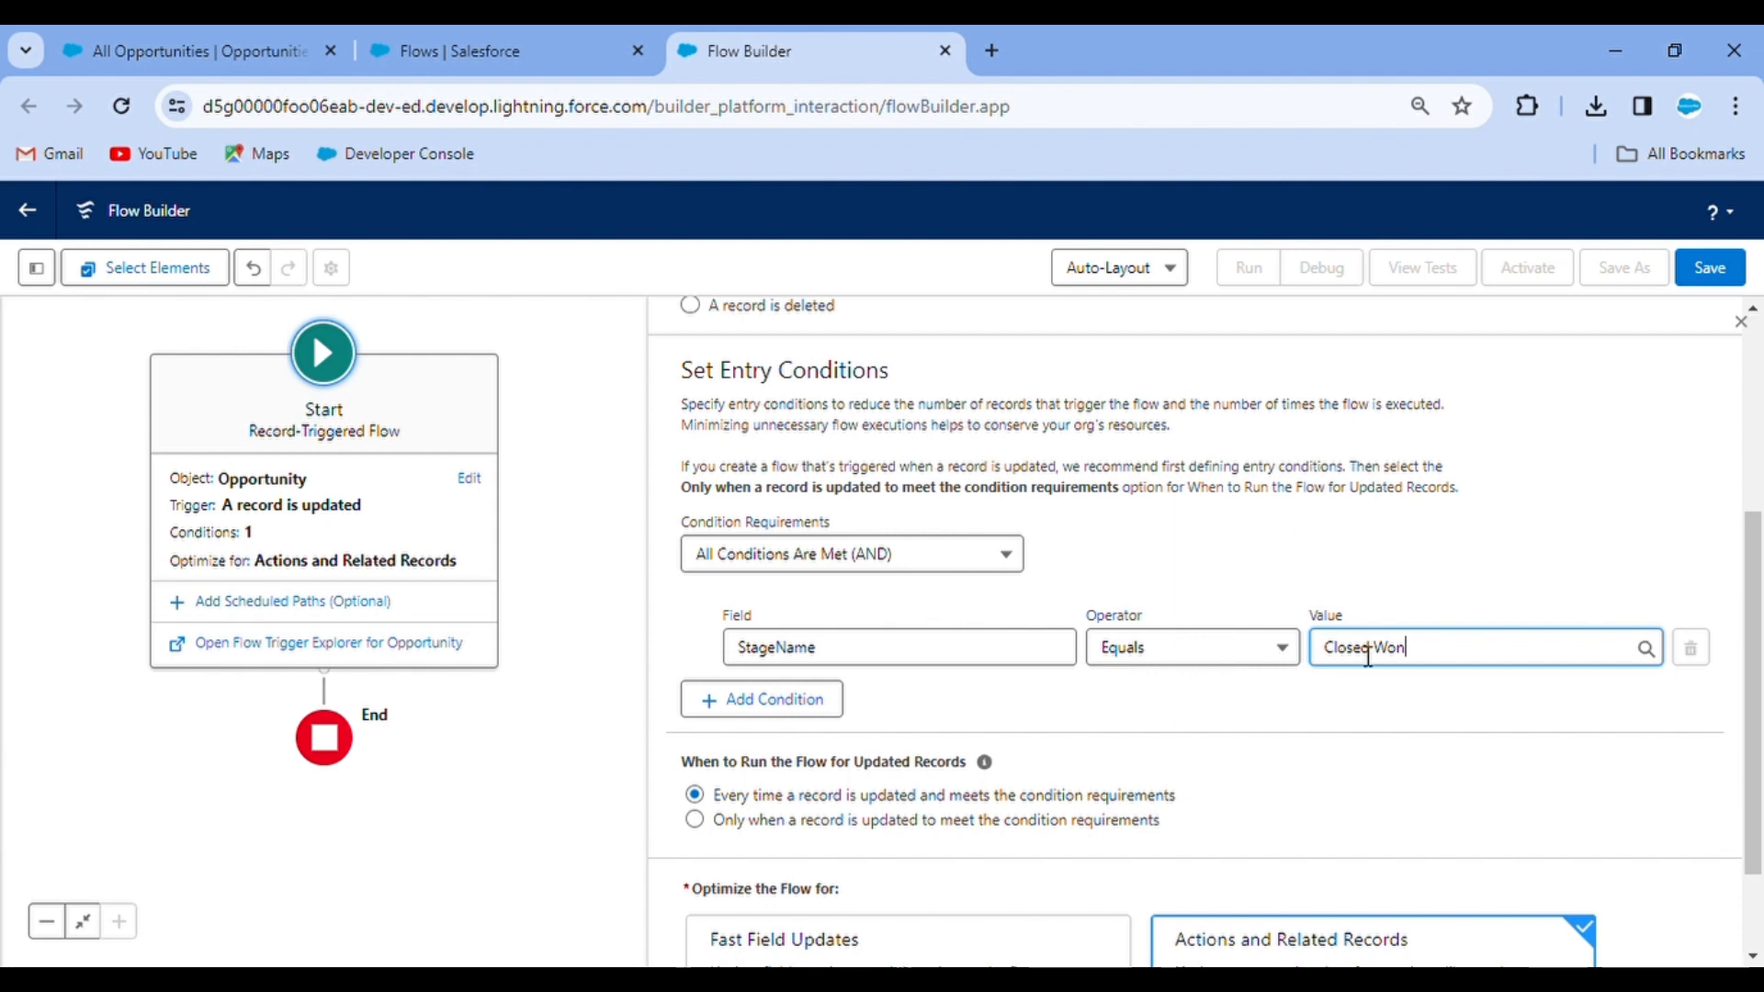
pyautogui.scroll(-2, 957, 636)
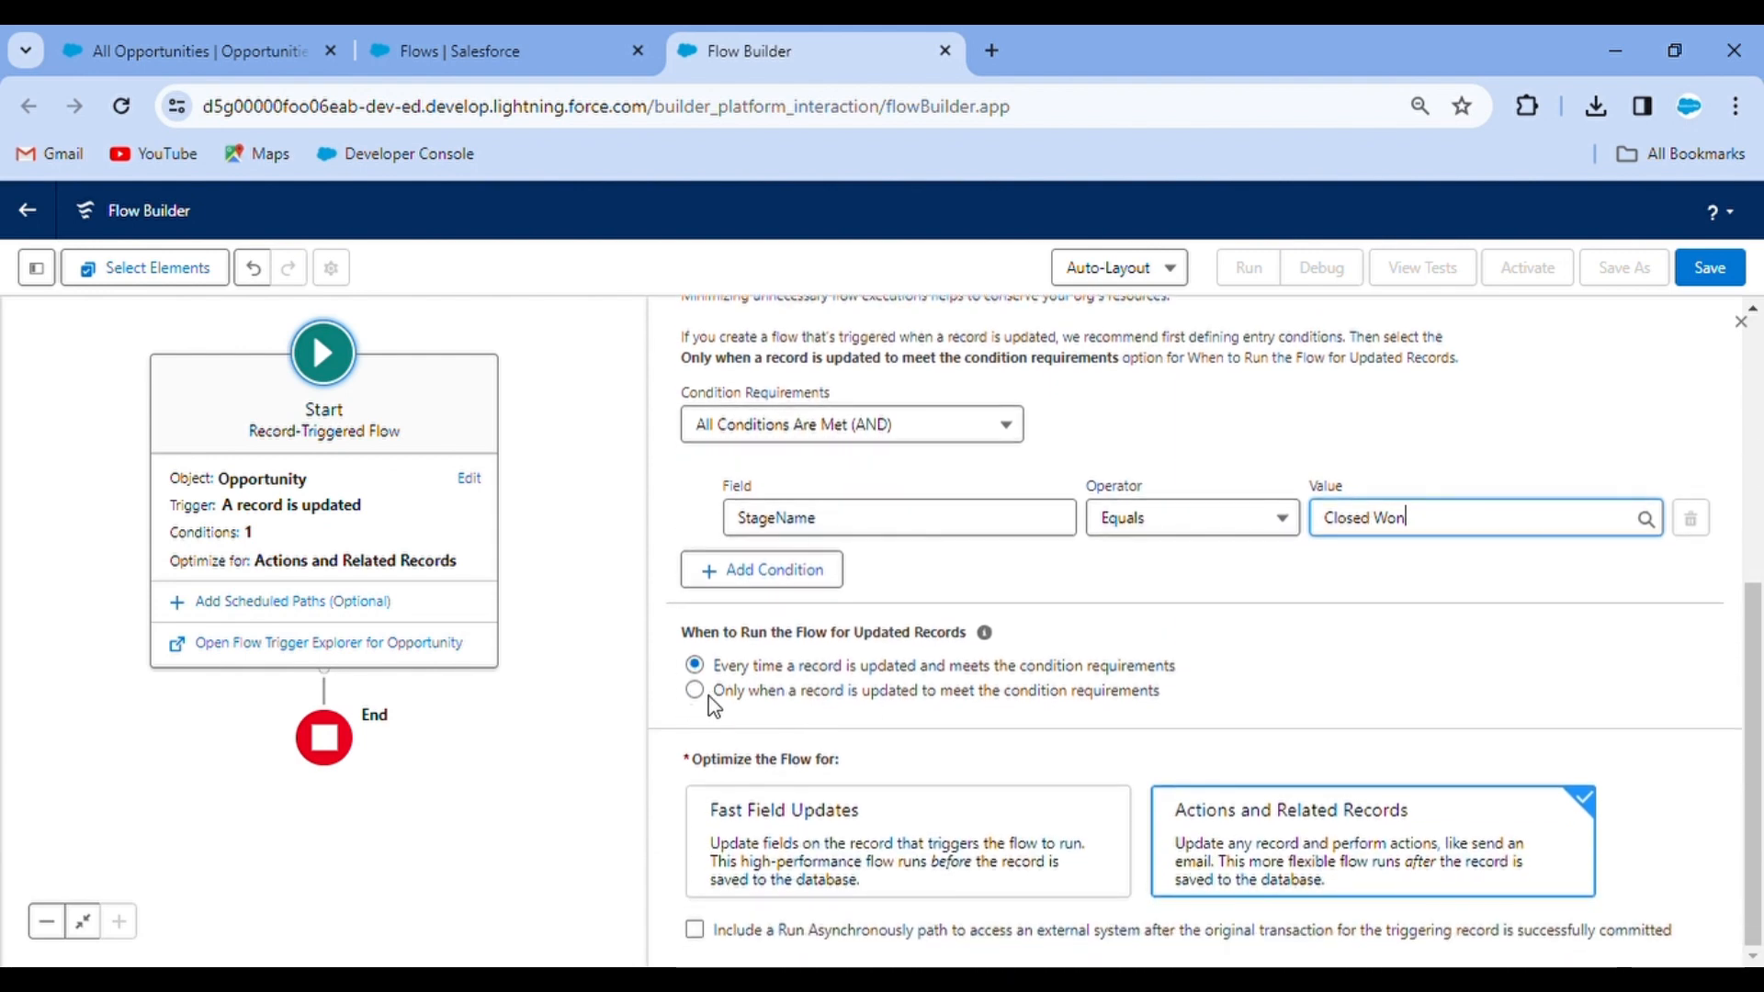
pyautogui.click(696, 691)
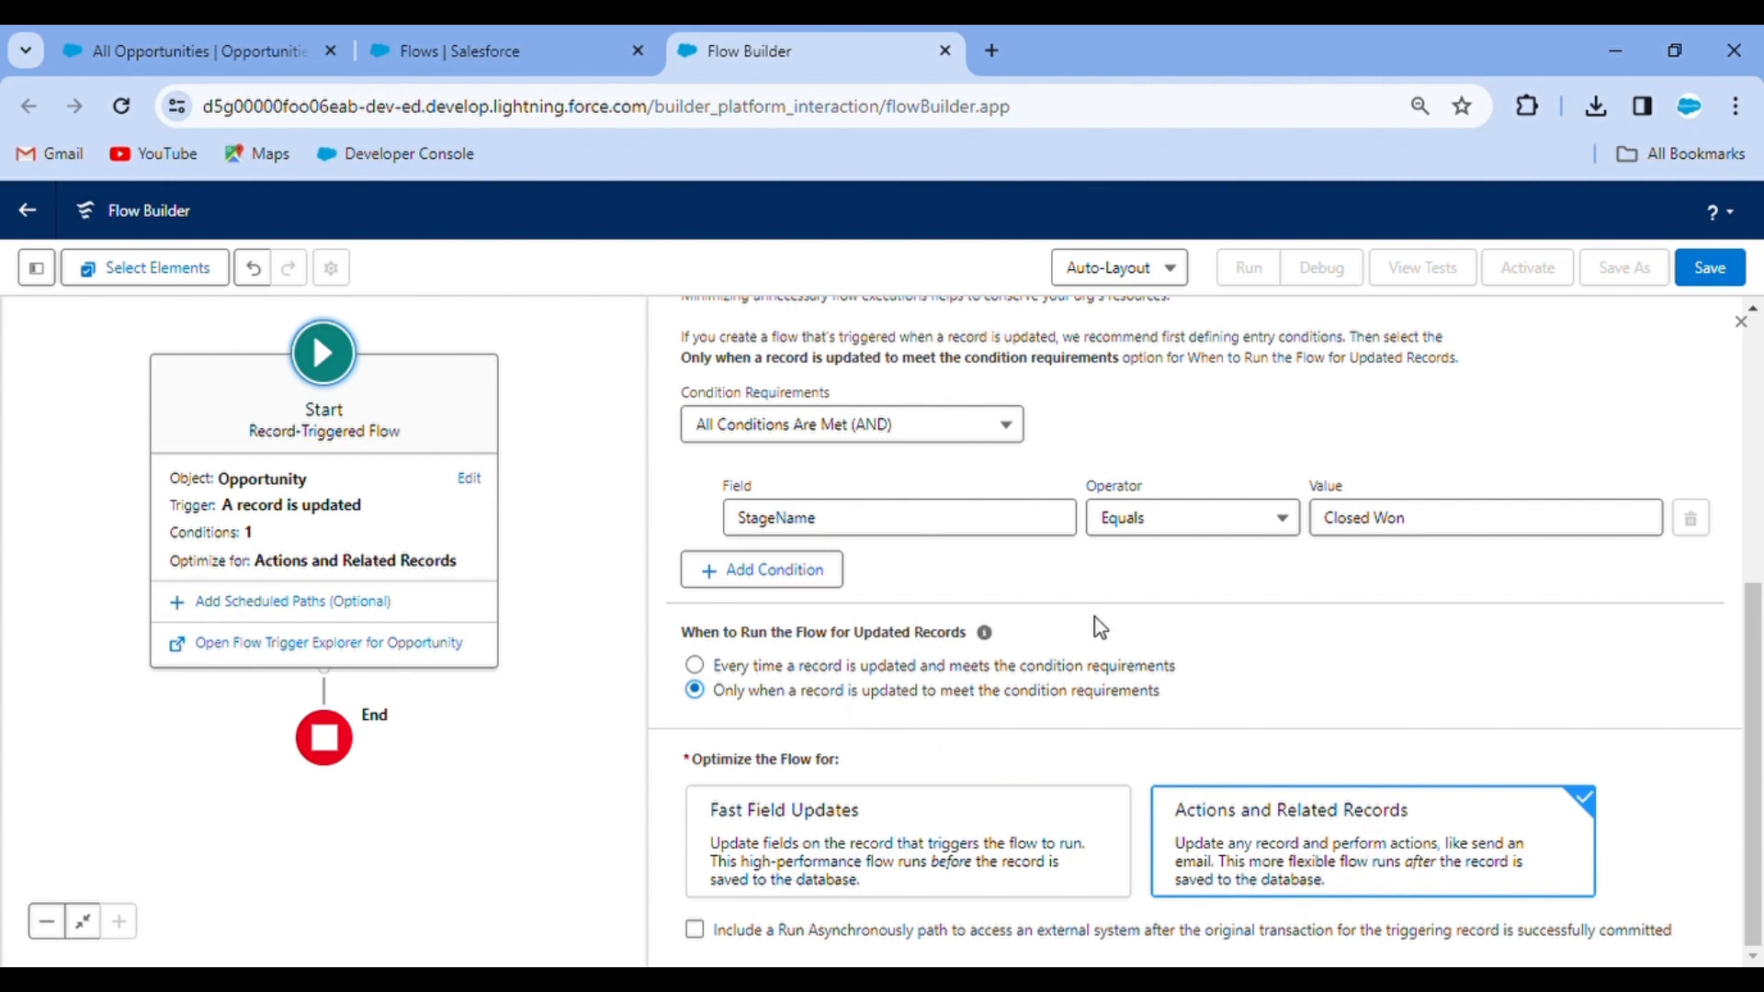
# Step: Add an Action element to the Run Immediately path and choose the Post to Chatter action
pyautogui.scroll(5, 1238, 662)
pyautogui.scroll(-5, 1232, 650)
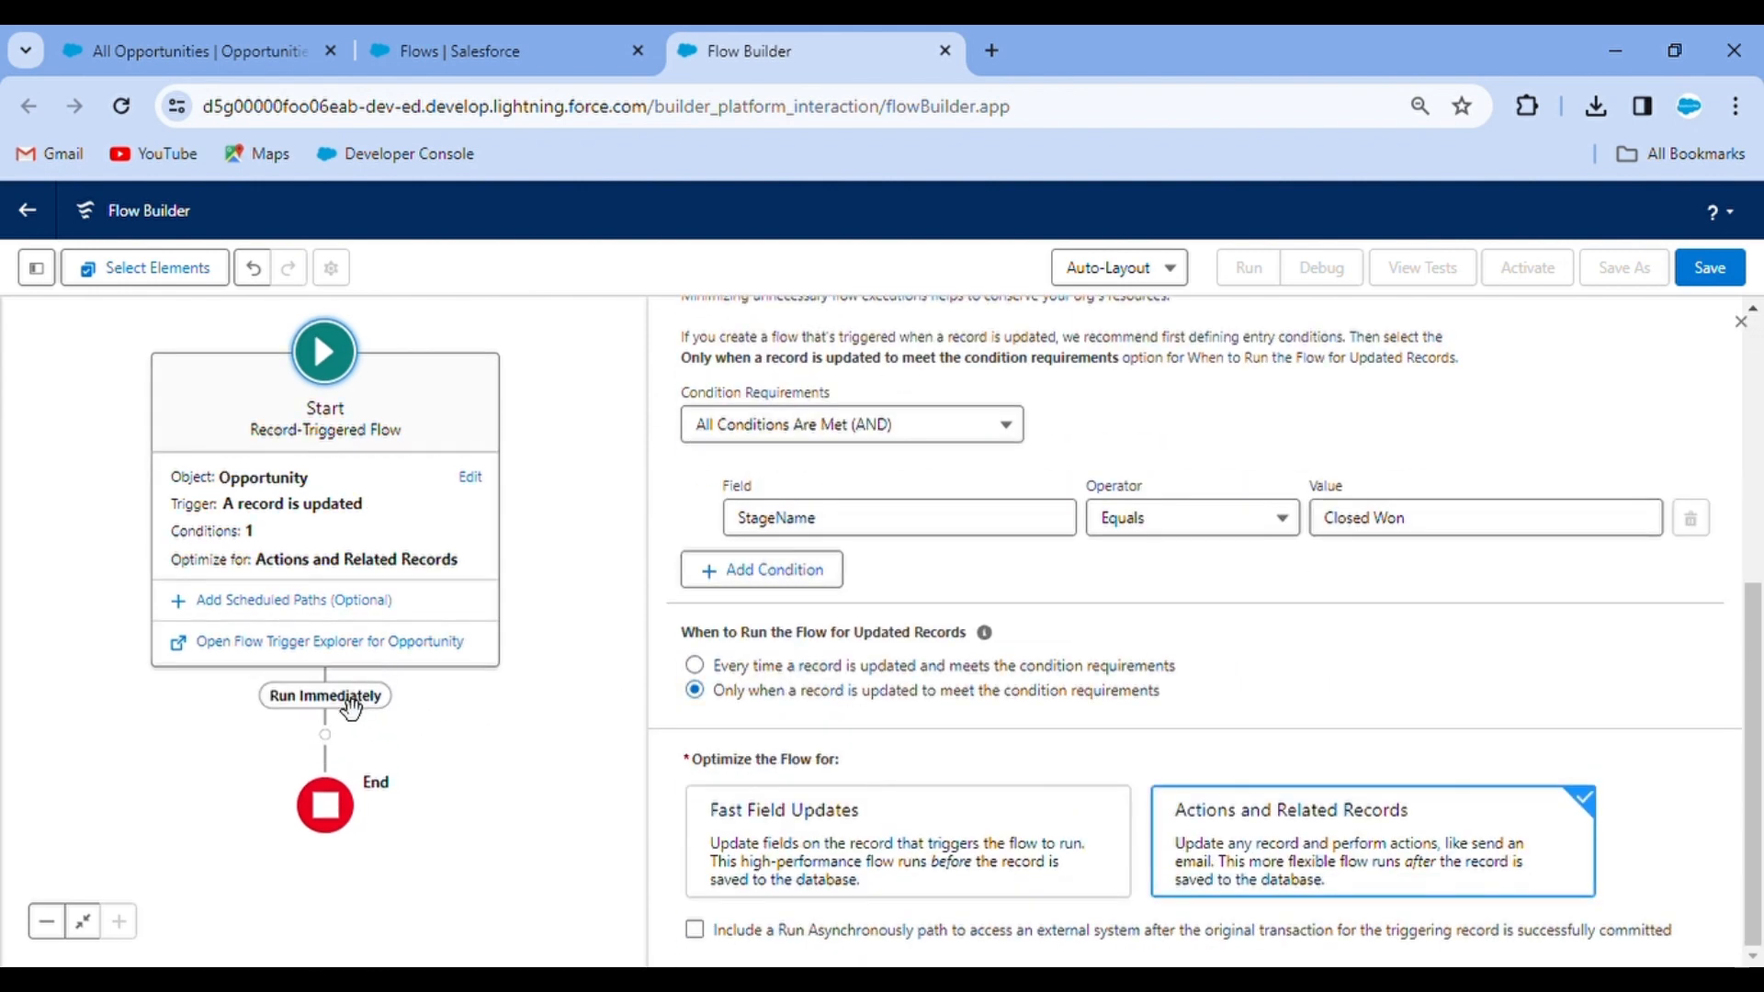
pyautogui.click(324, 735)
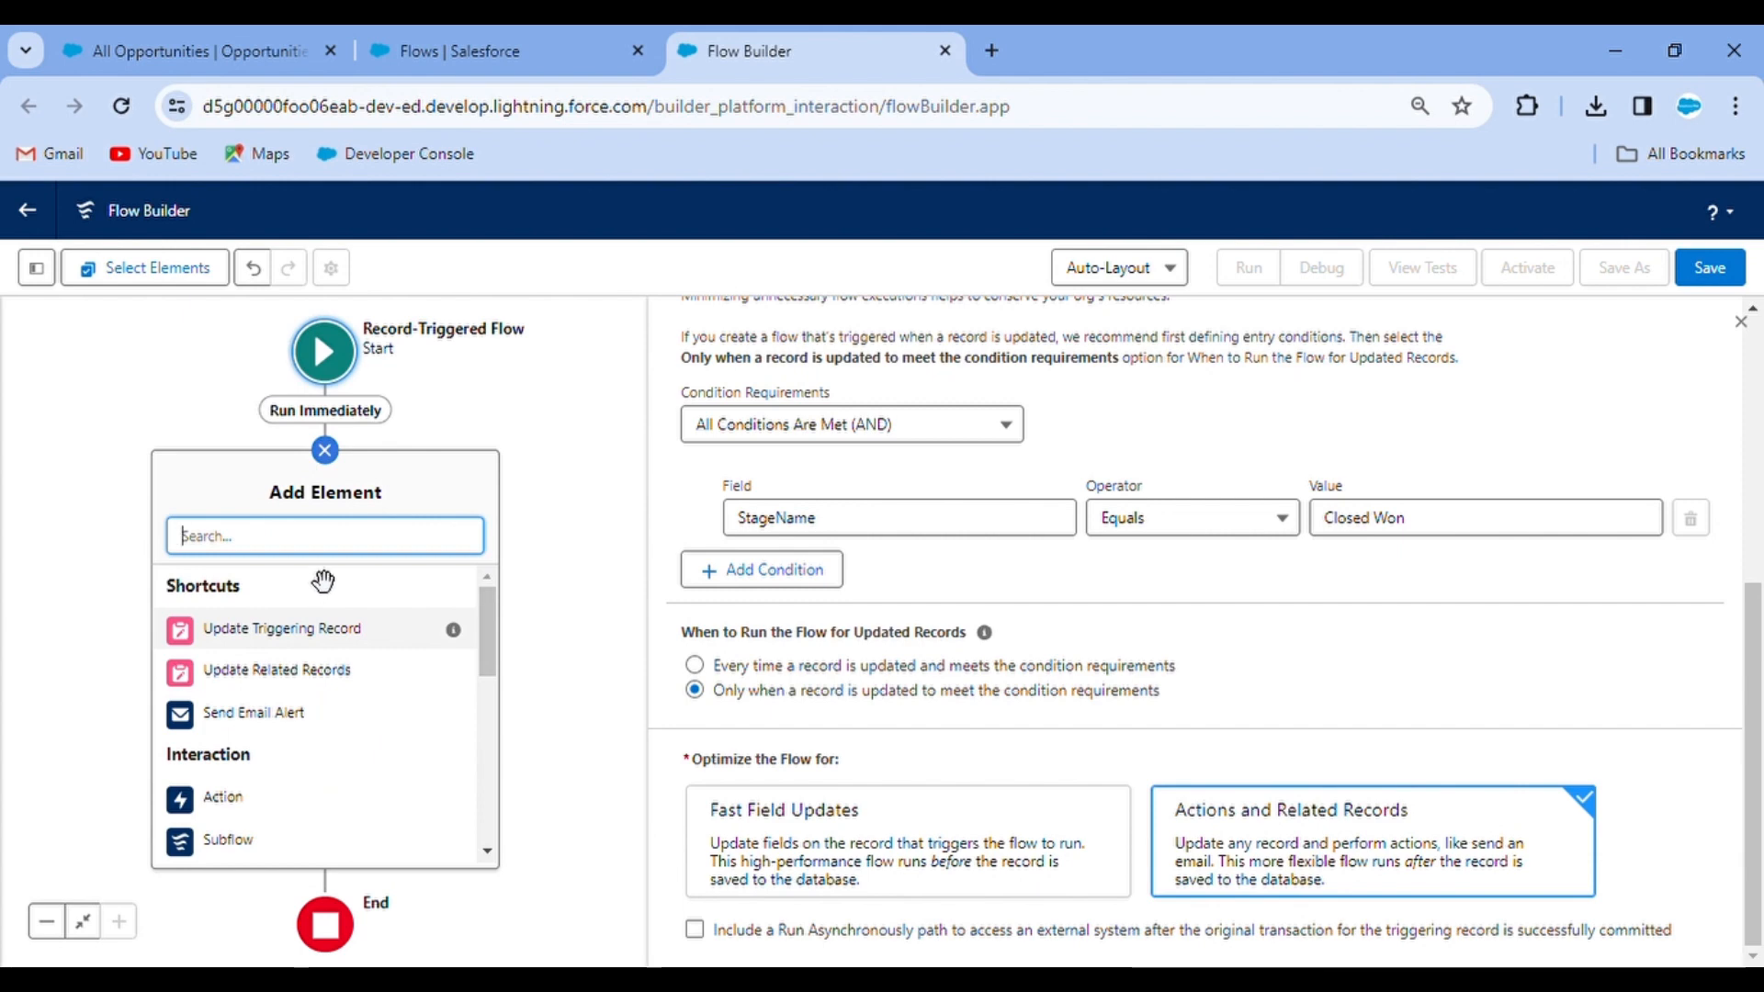
pyautogui.write('ac')
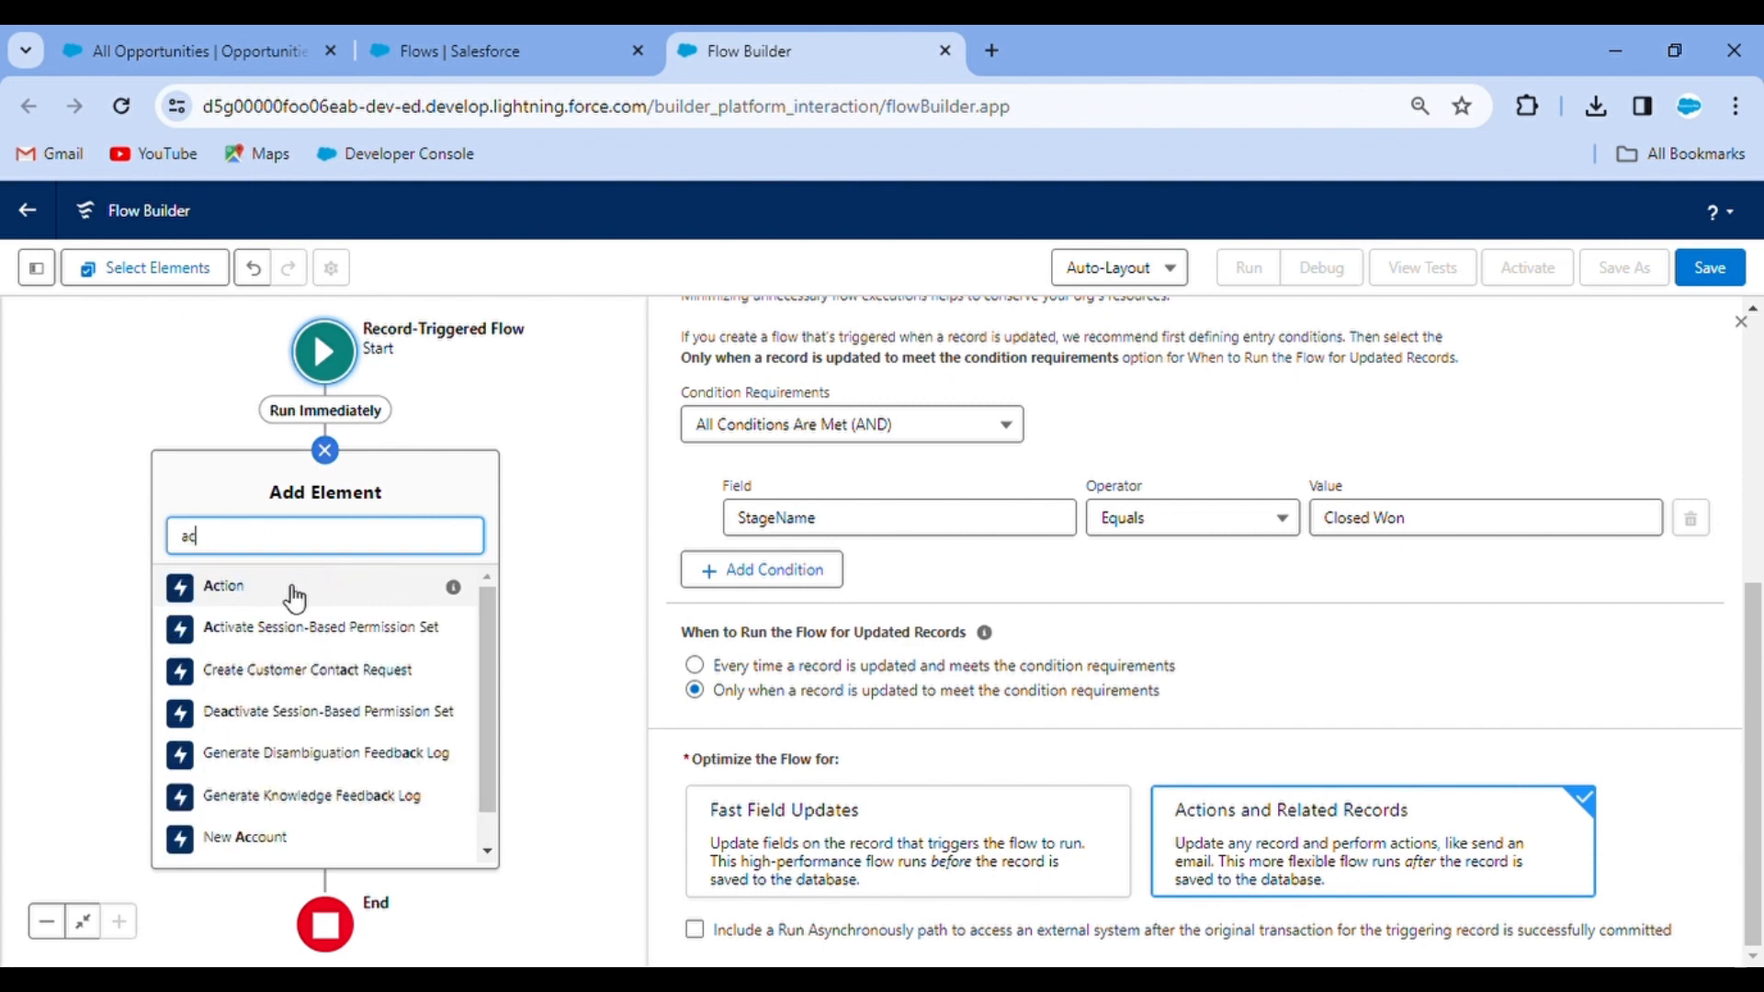
pyautogui.click(308, 593)
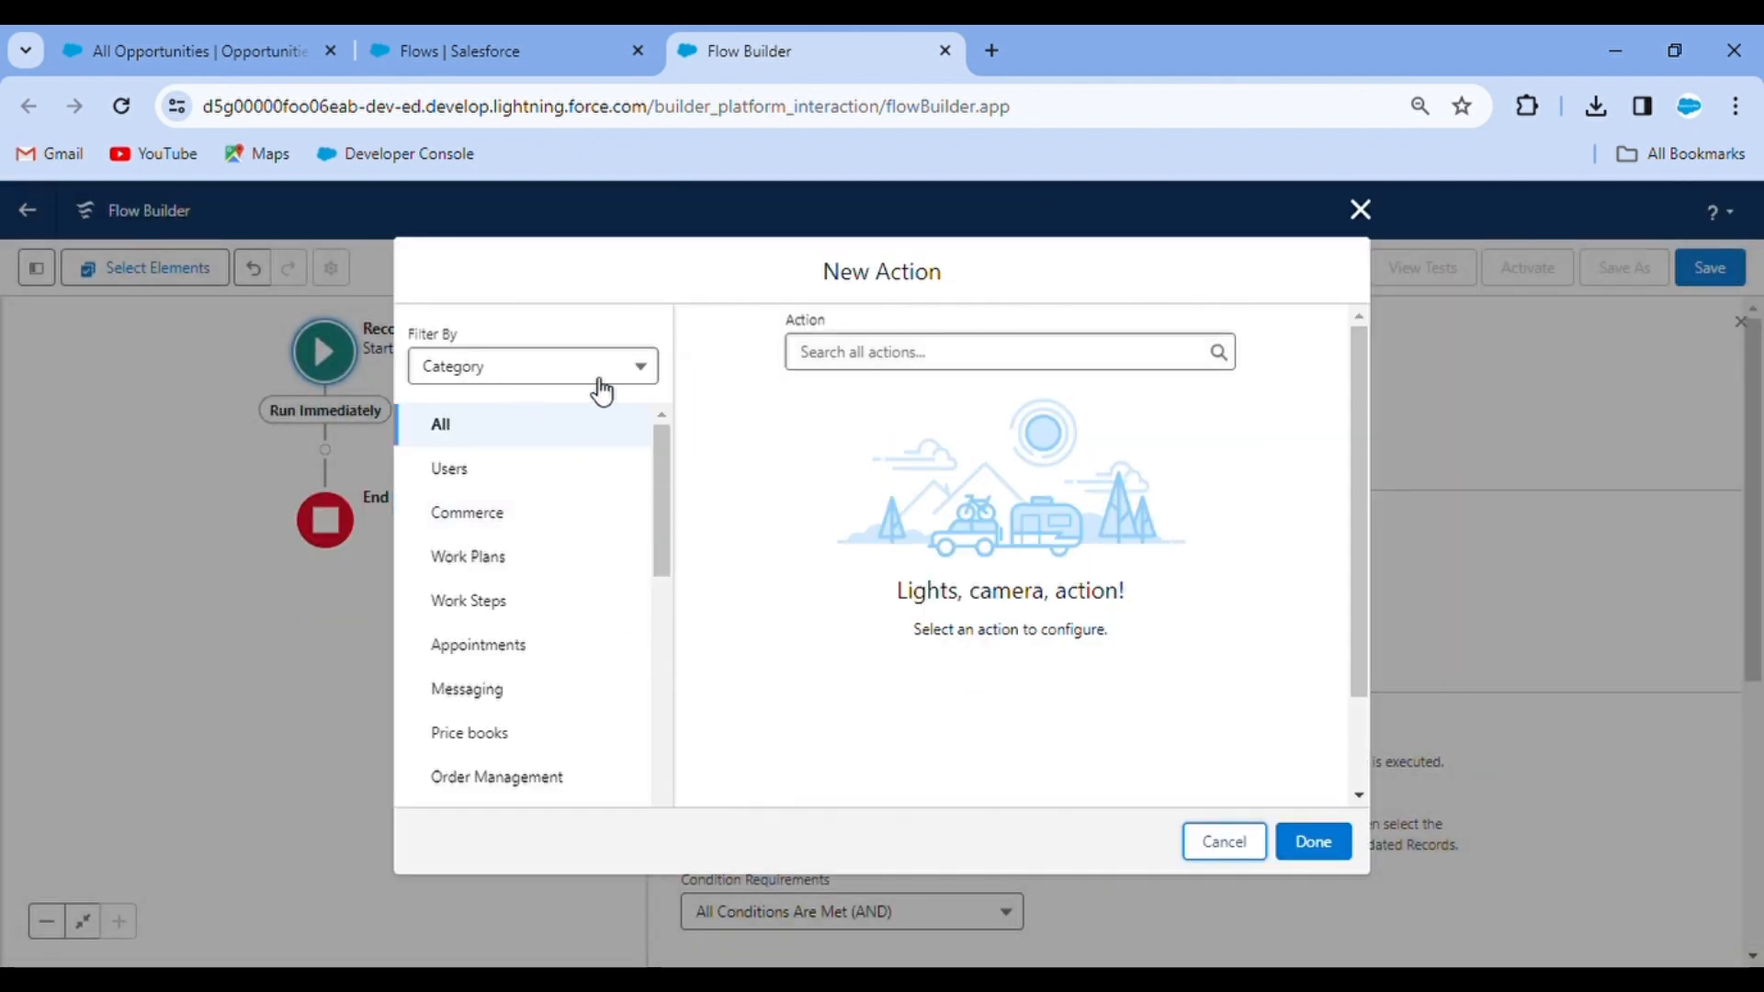
pyautogui.click(836, 352)
pyautogui.write('pos')
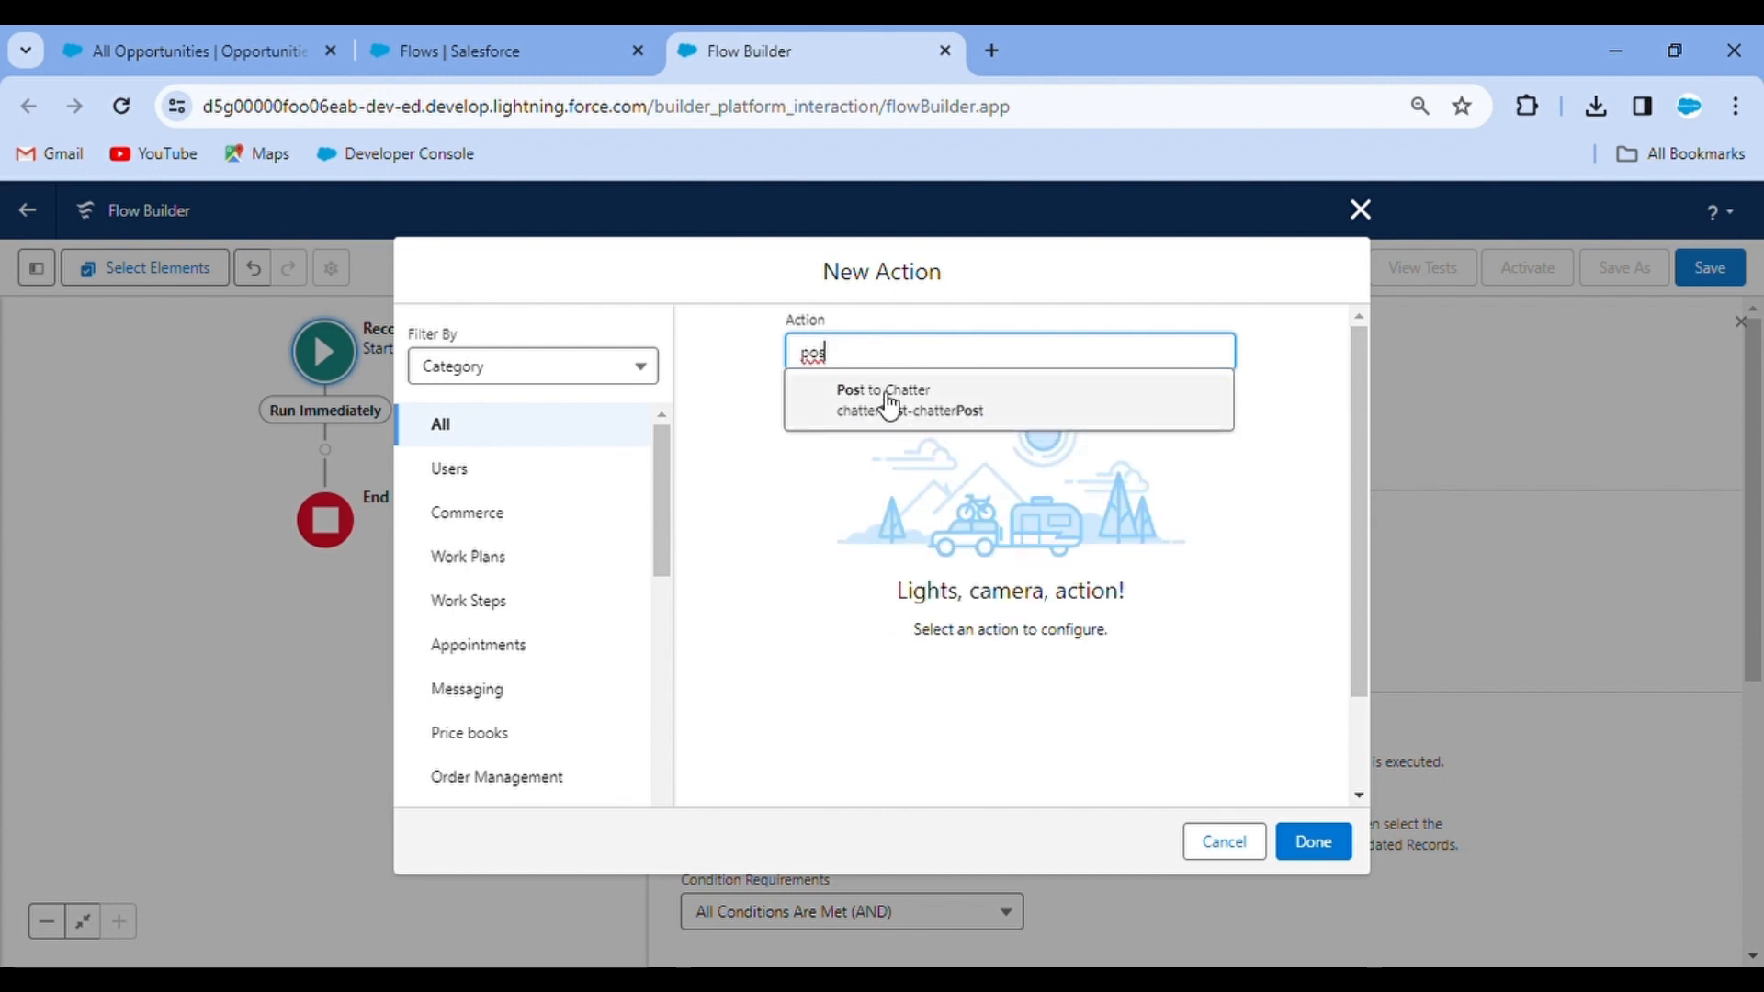
pyautogui.click(888, 404)
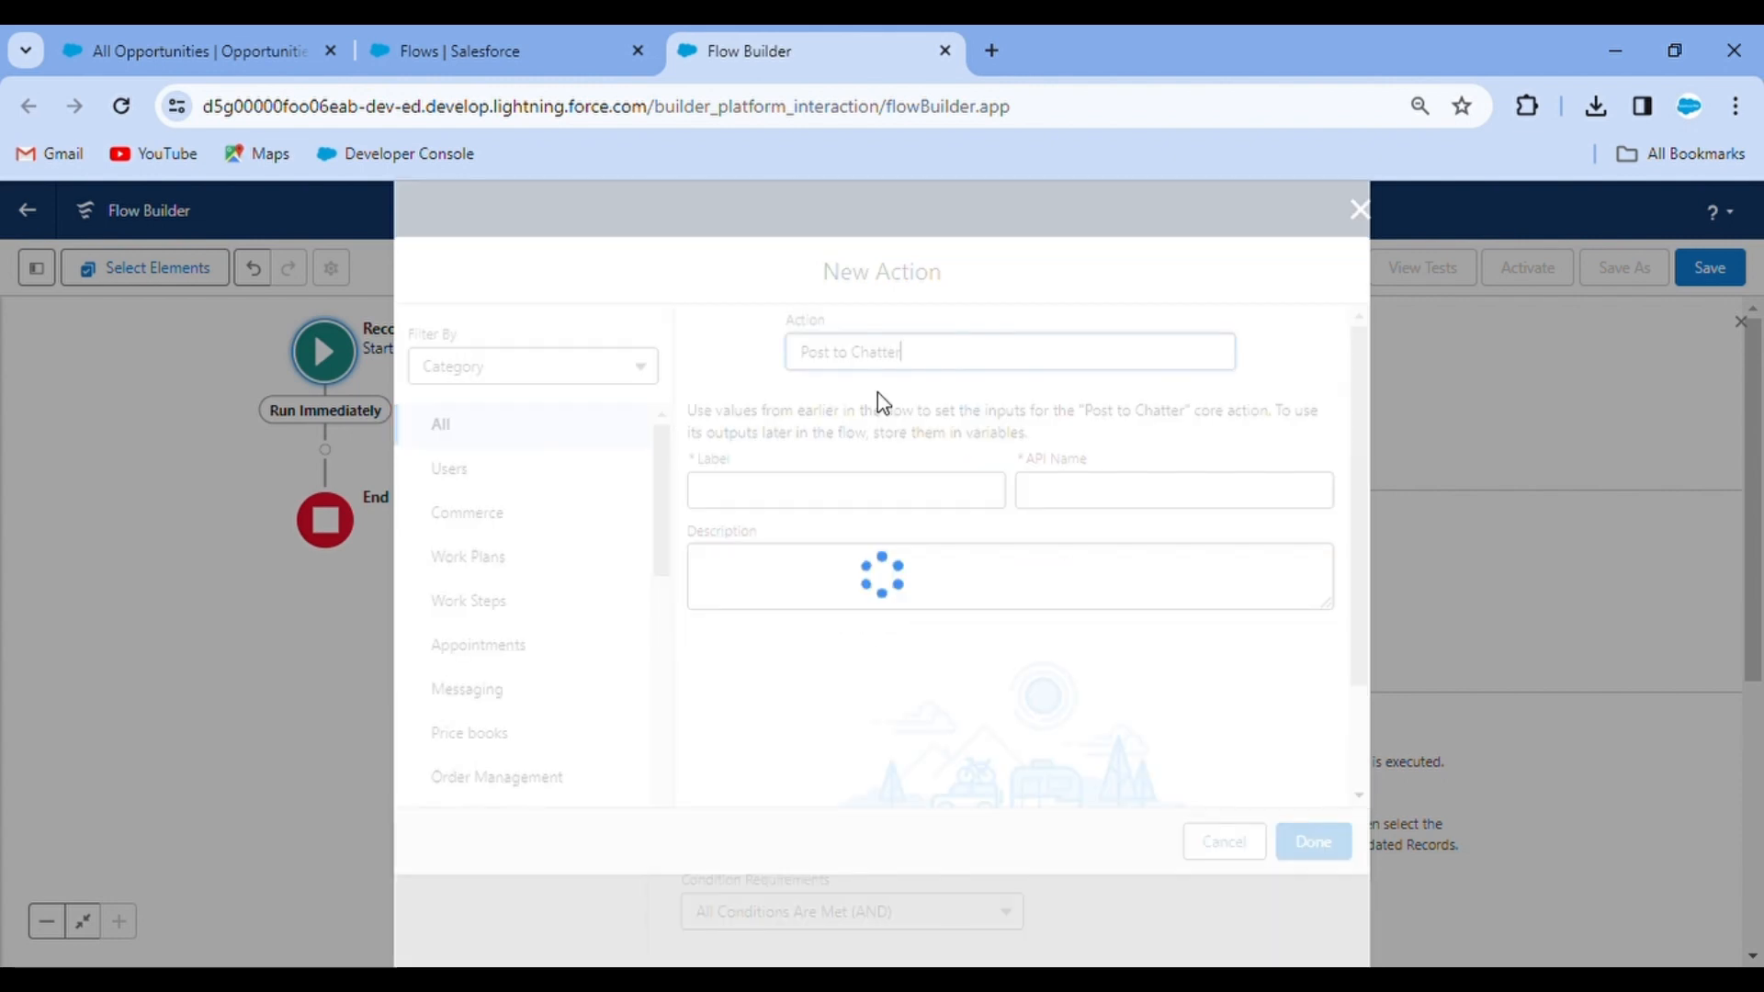
# Step: Label the Post to Chatter action Post Opportunity Status and let its API name fill in
pyautogui.click(818, 501)
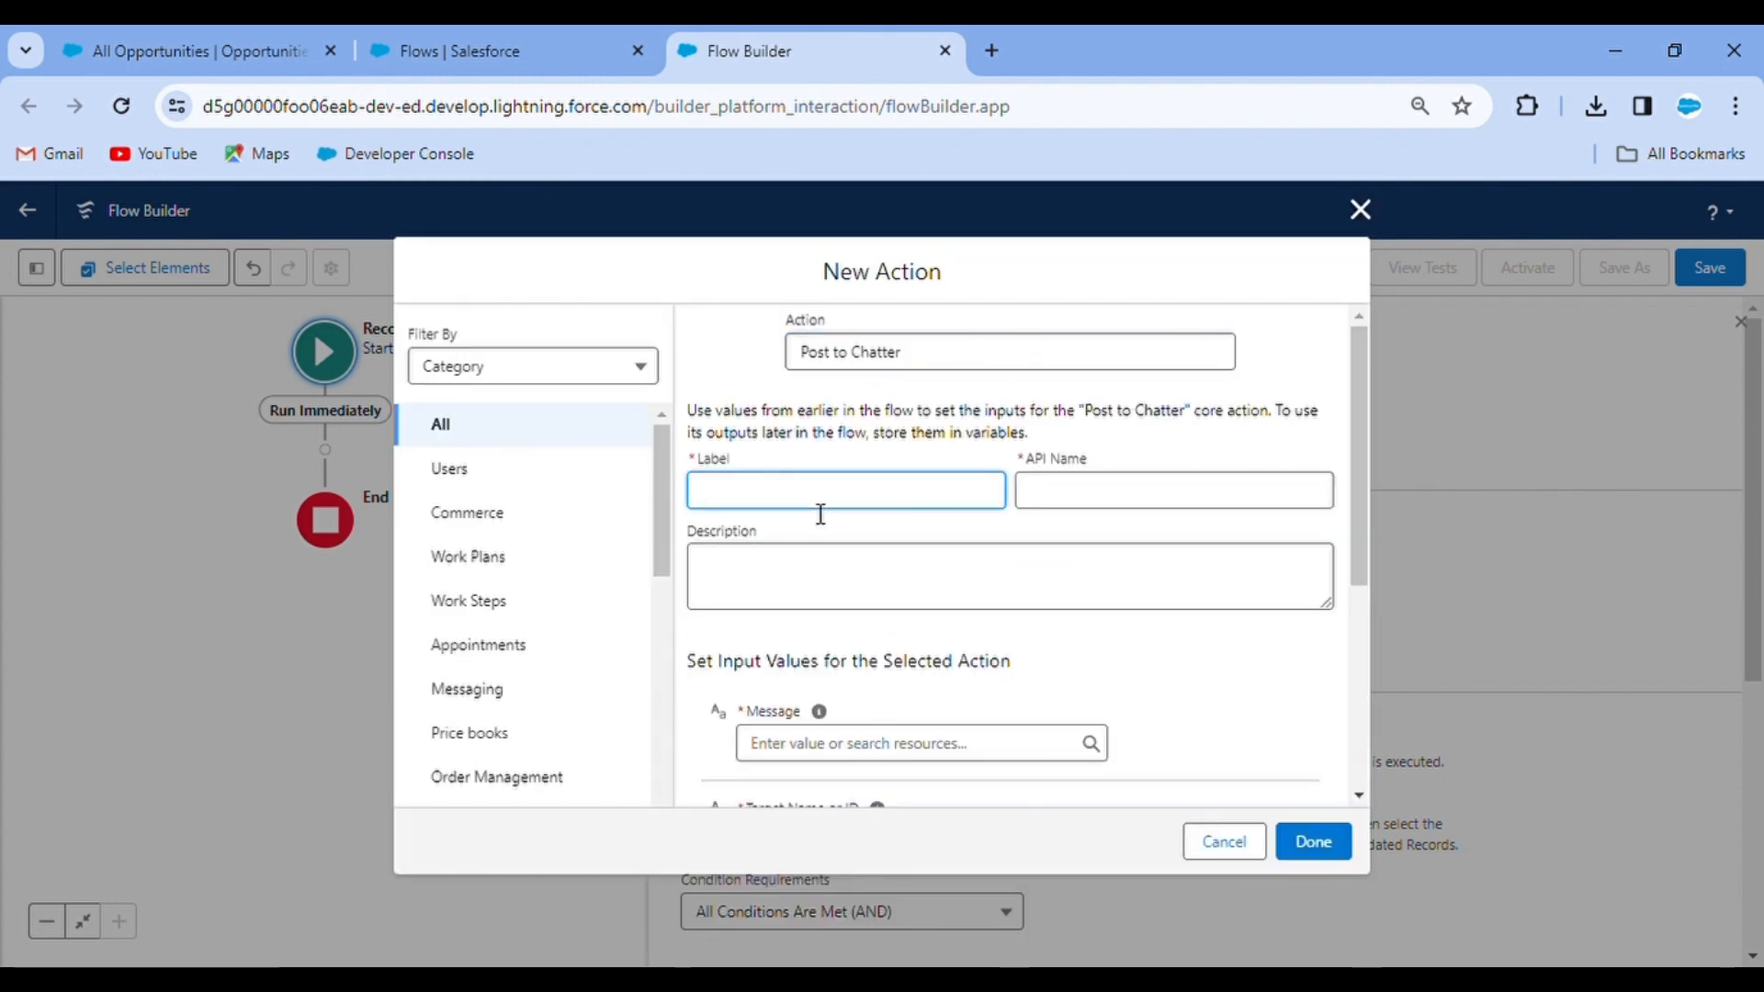
pyautogui.write('Post')
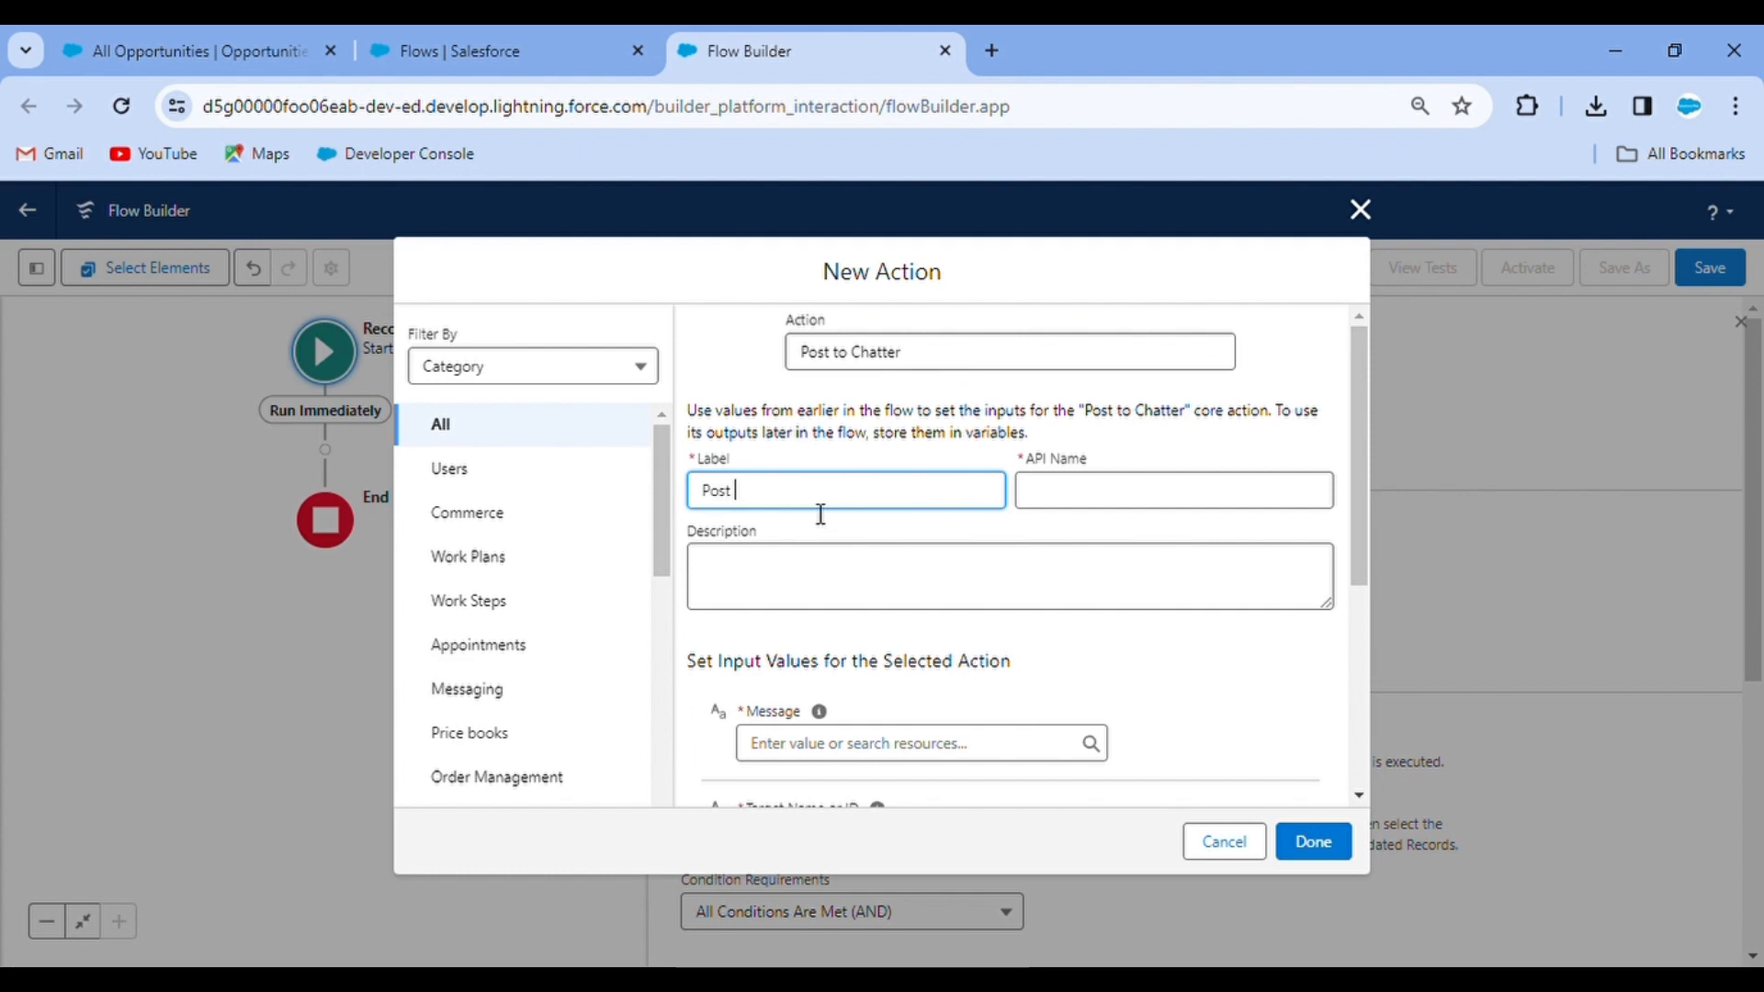
pyautogui.write(' Opportunity')
pyautogui.click(820, 517)
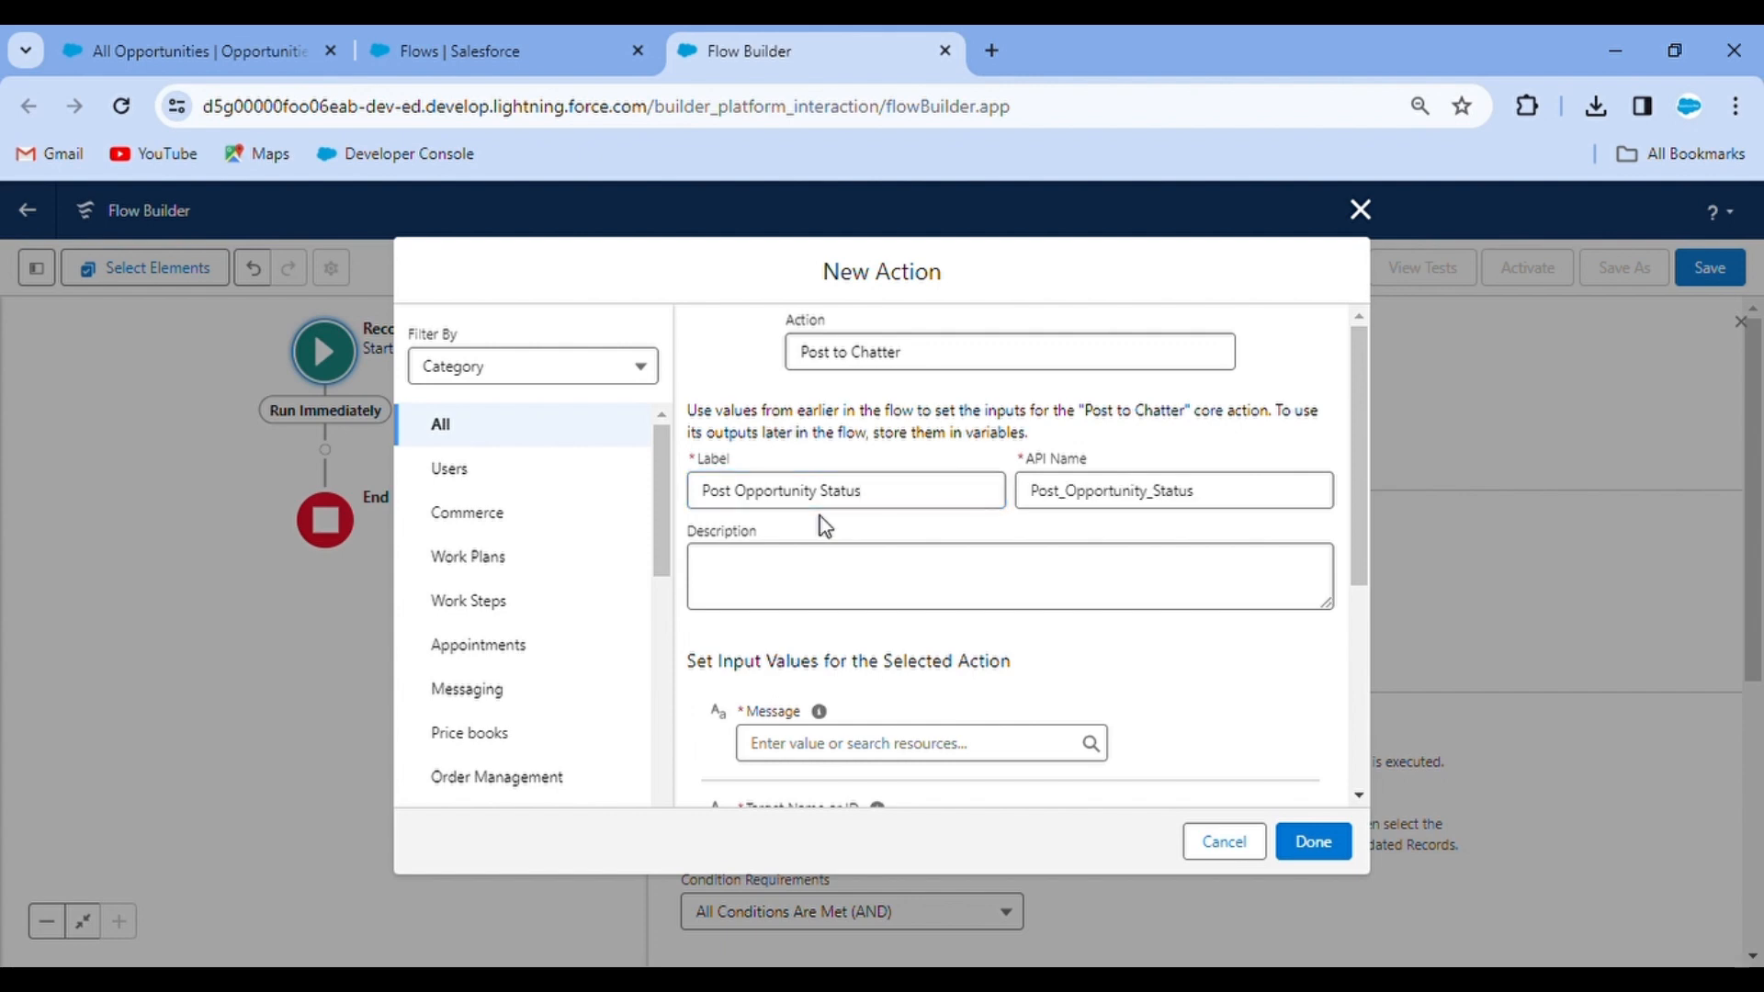
# Step: Enter "Congratulations!! Opportunity is successfully Closed" as the Chatter post's message
pyautogui.scroll(-2, 890, 559)
pyautogui.click(847, 453)
pyautogui.scroll(-2, 913, 665)
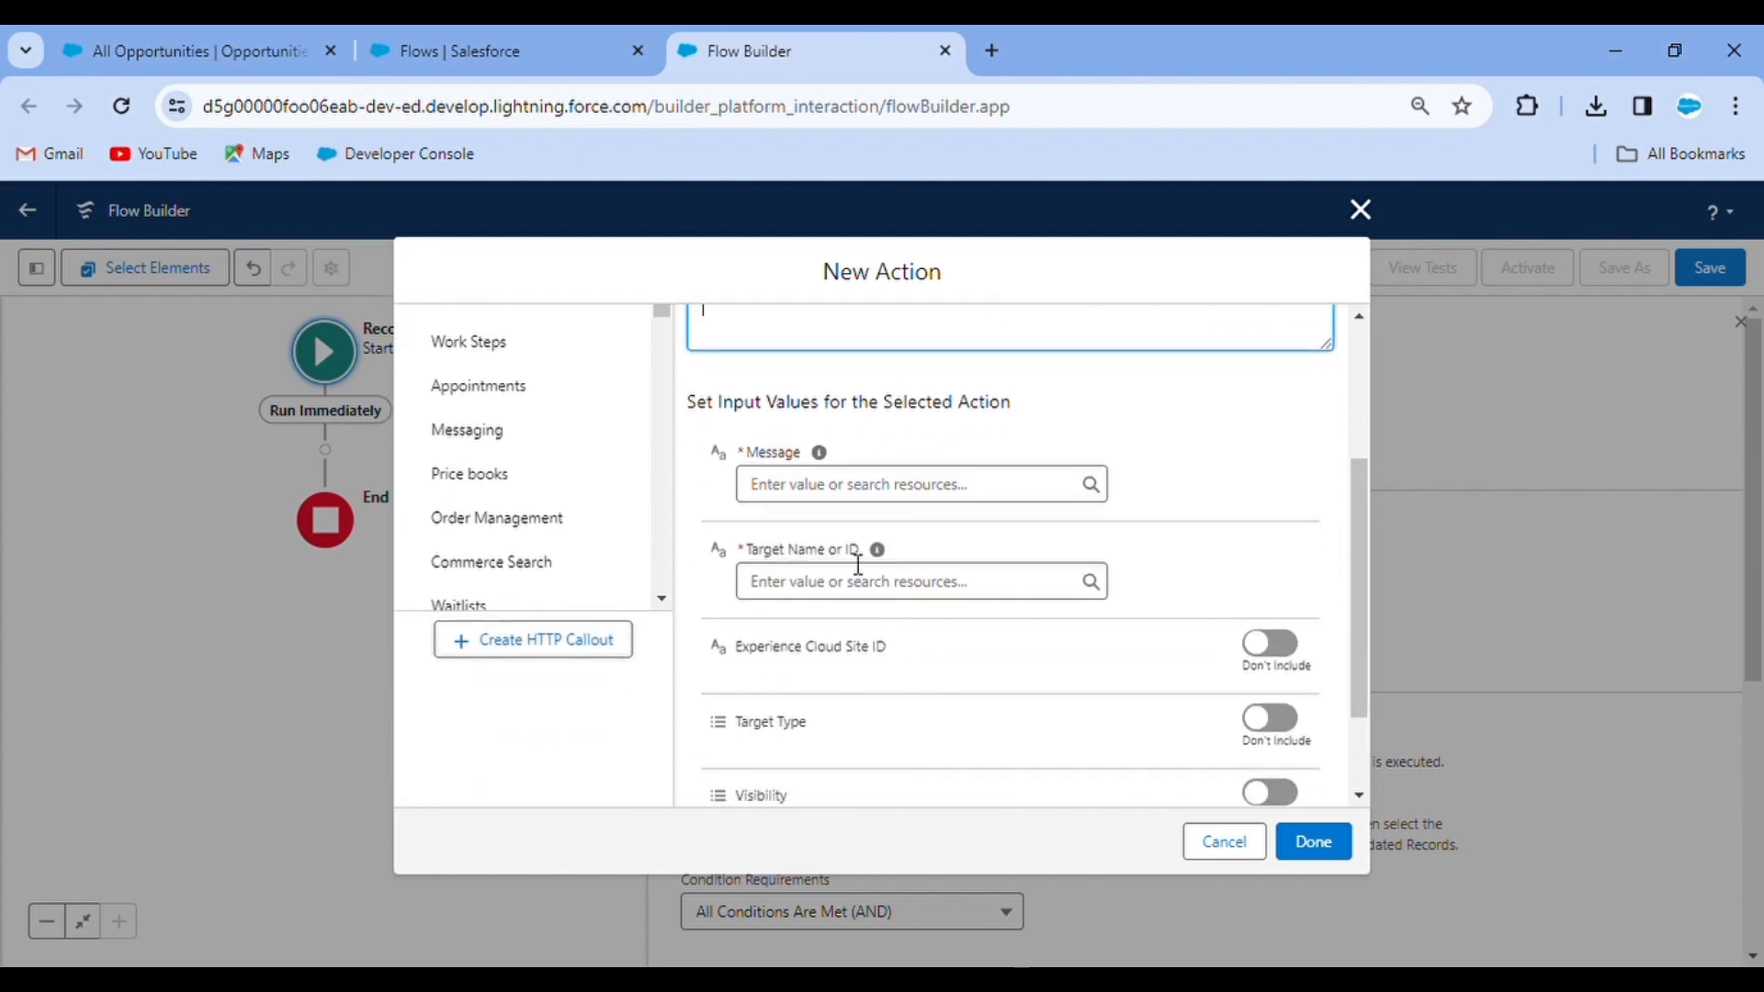
pyautogui.click(839, 496)
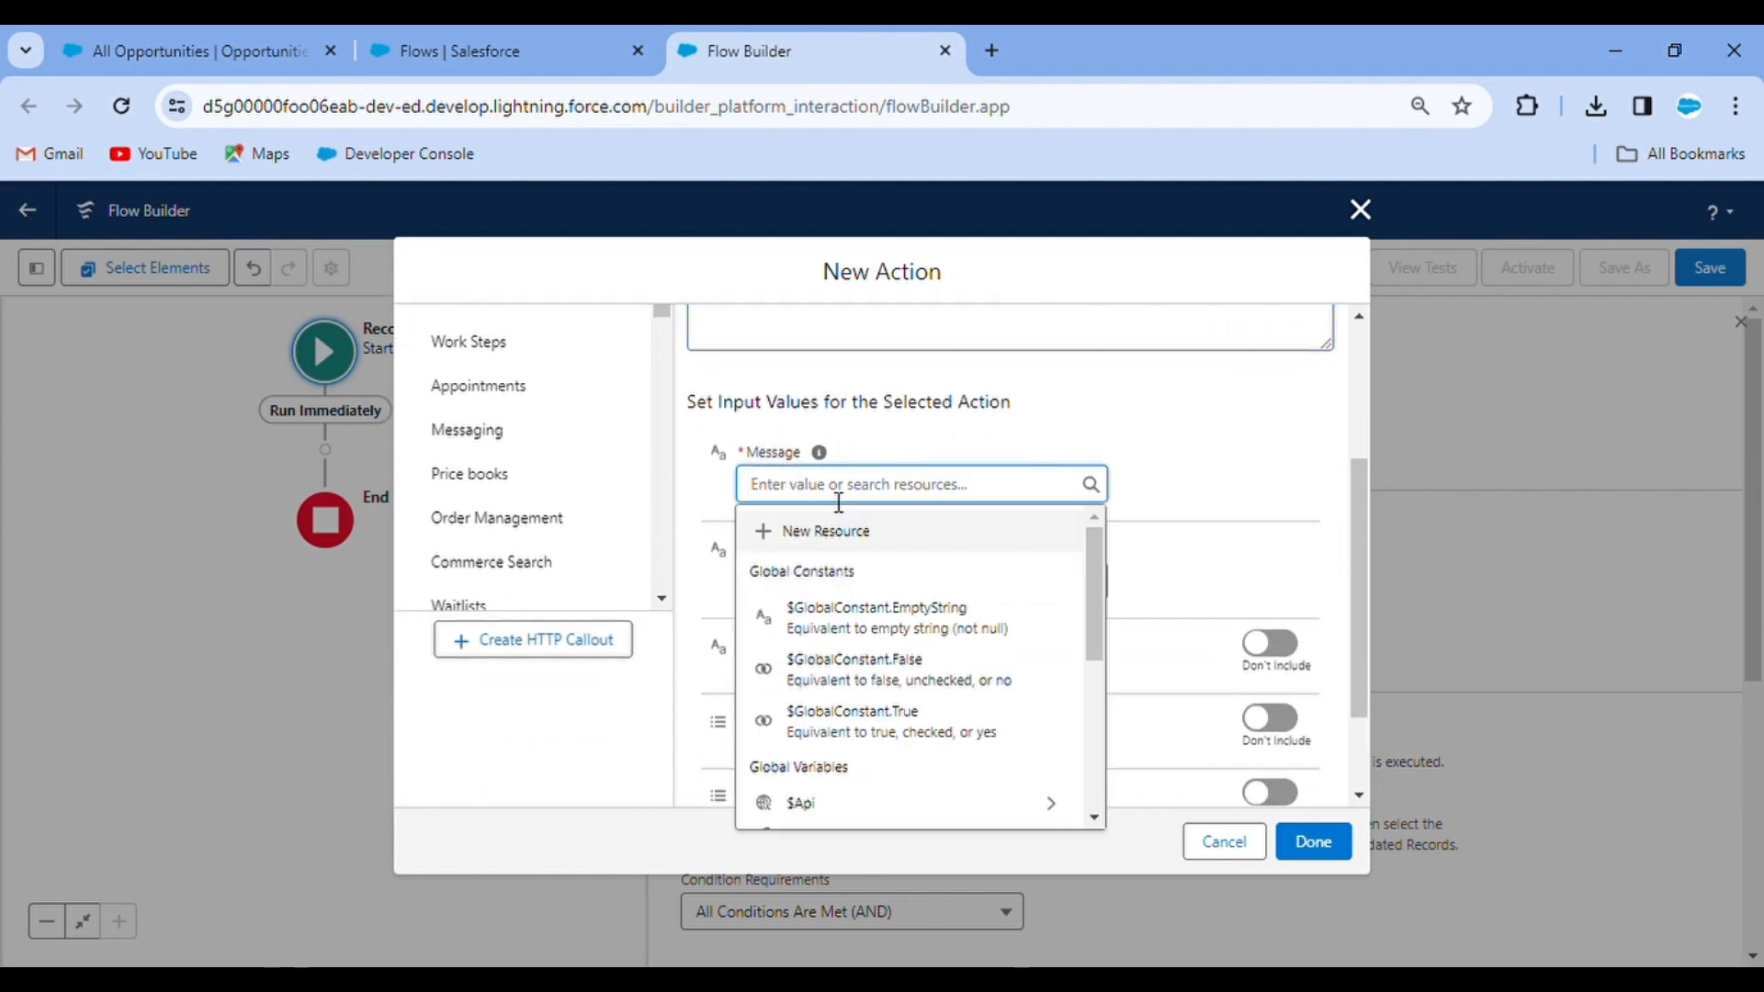
pyautogui.write('Con')
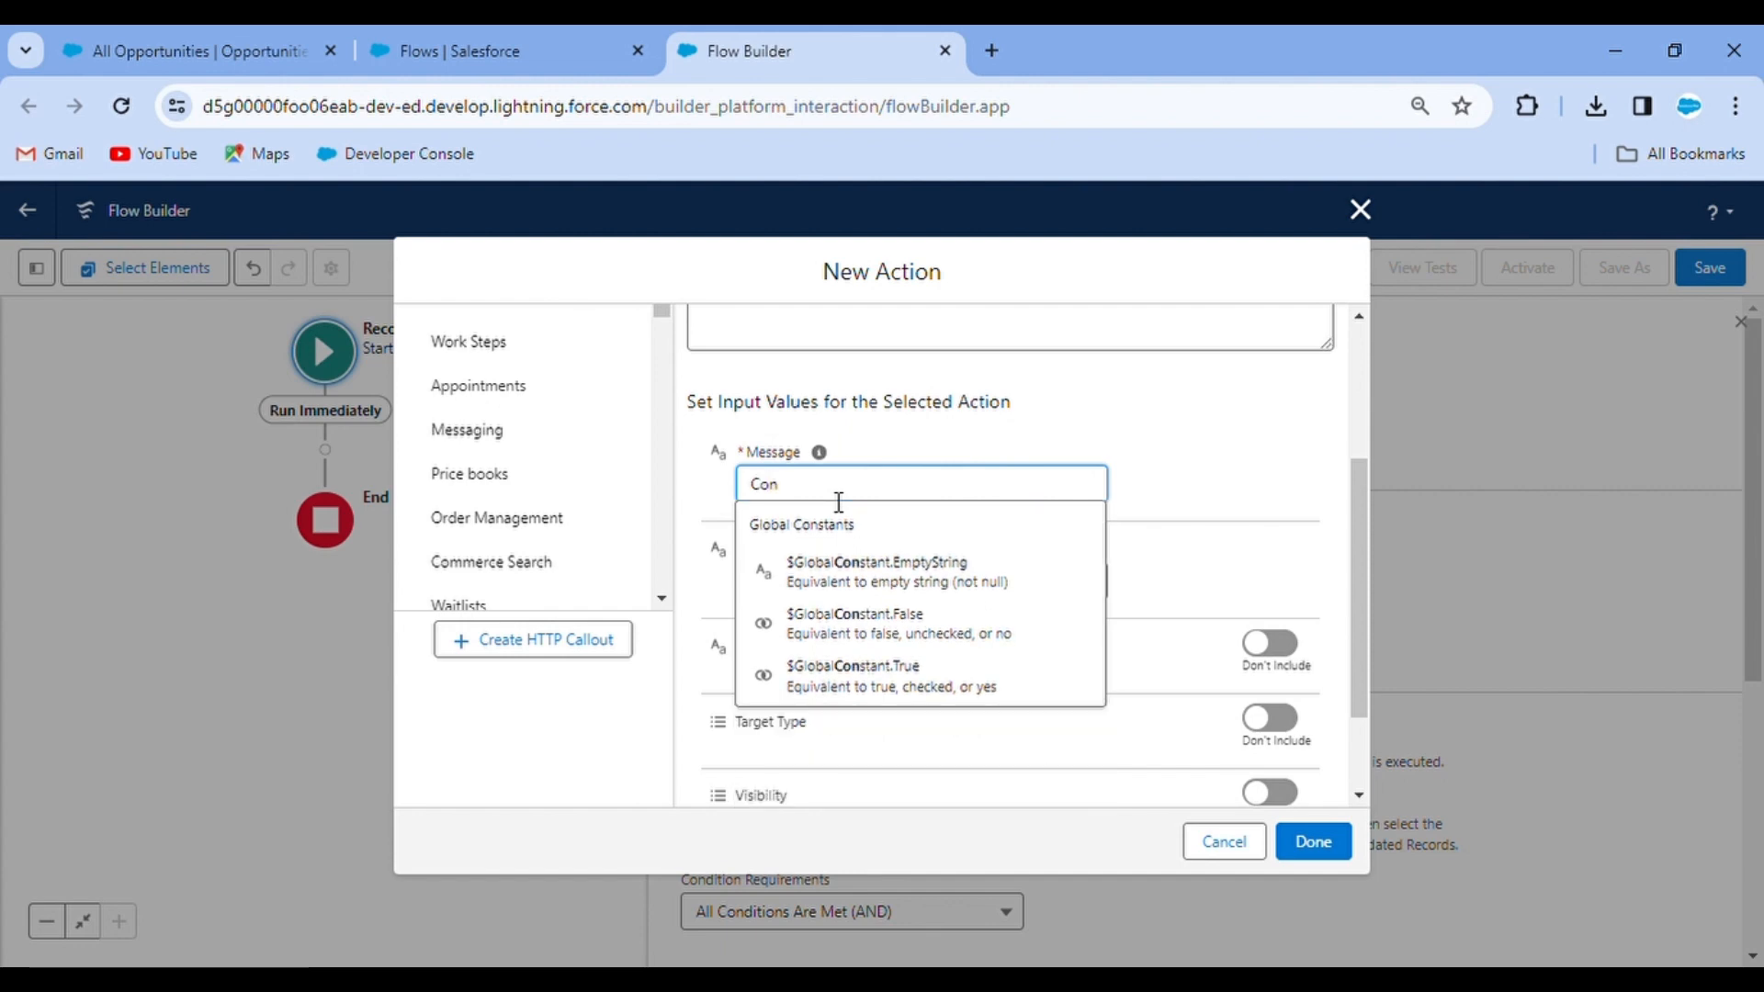
pyautogui.write('gratul')
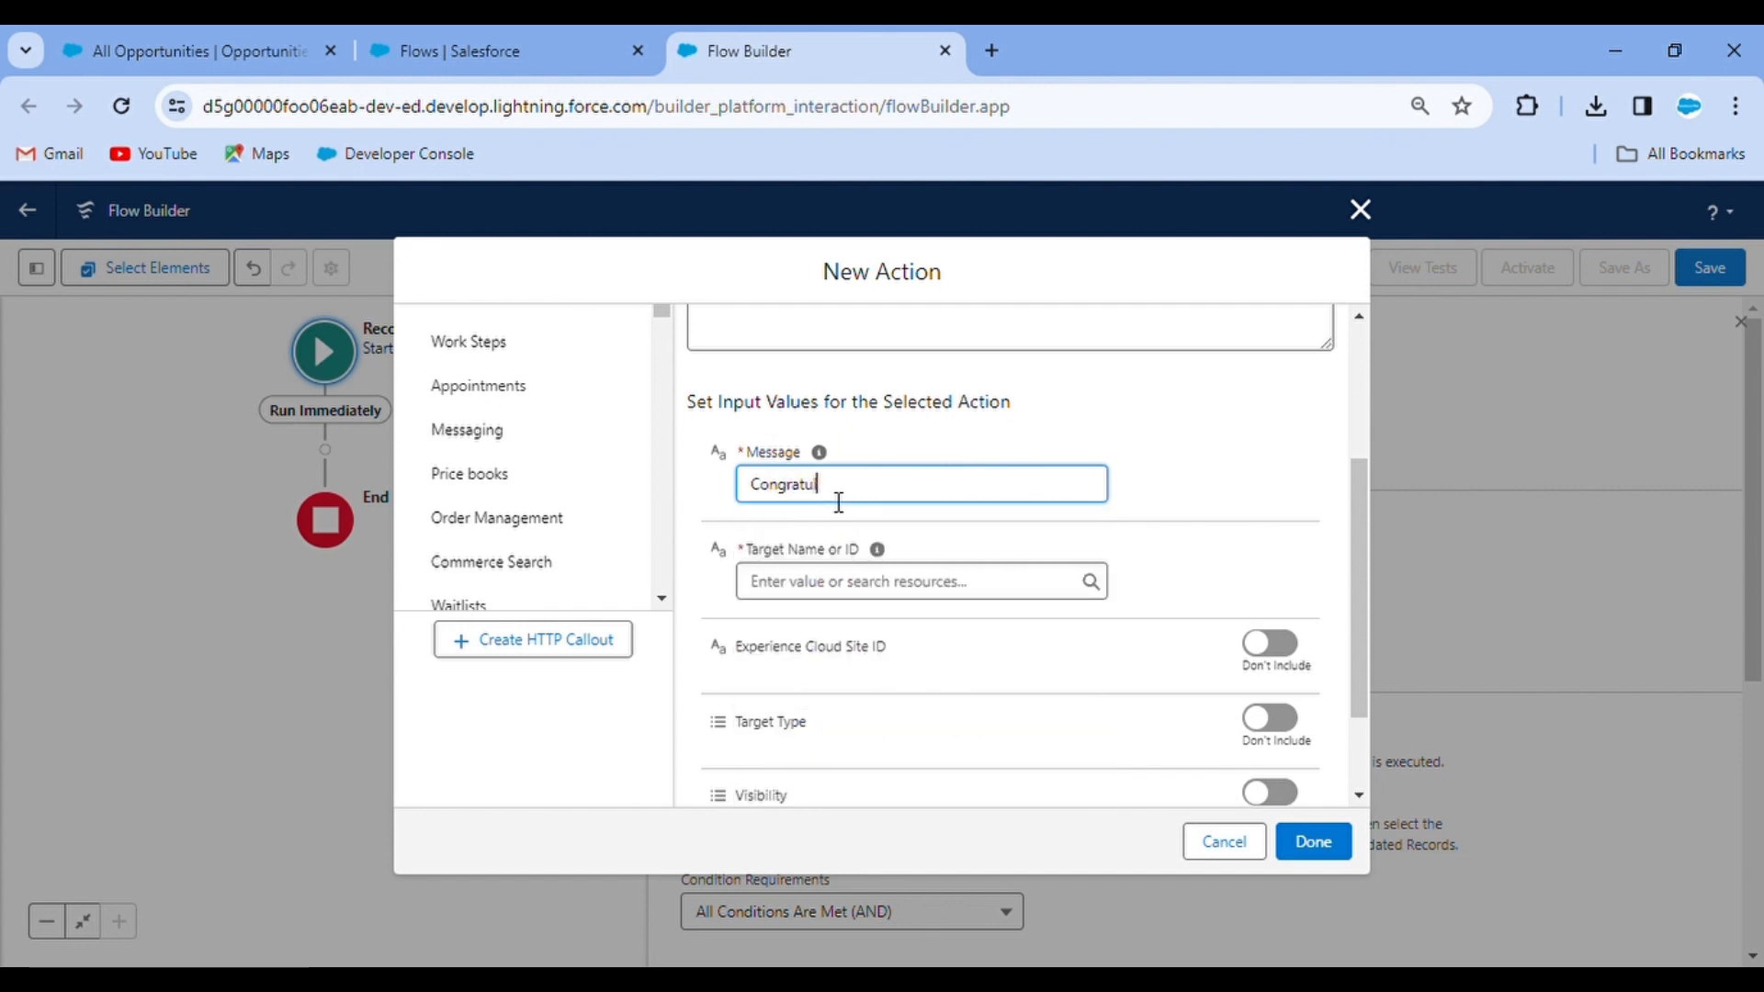
pyautogui.write('ations!! Opportun')
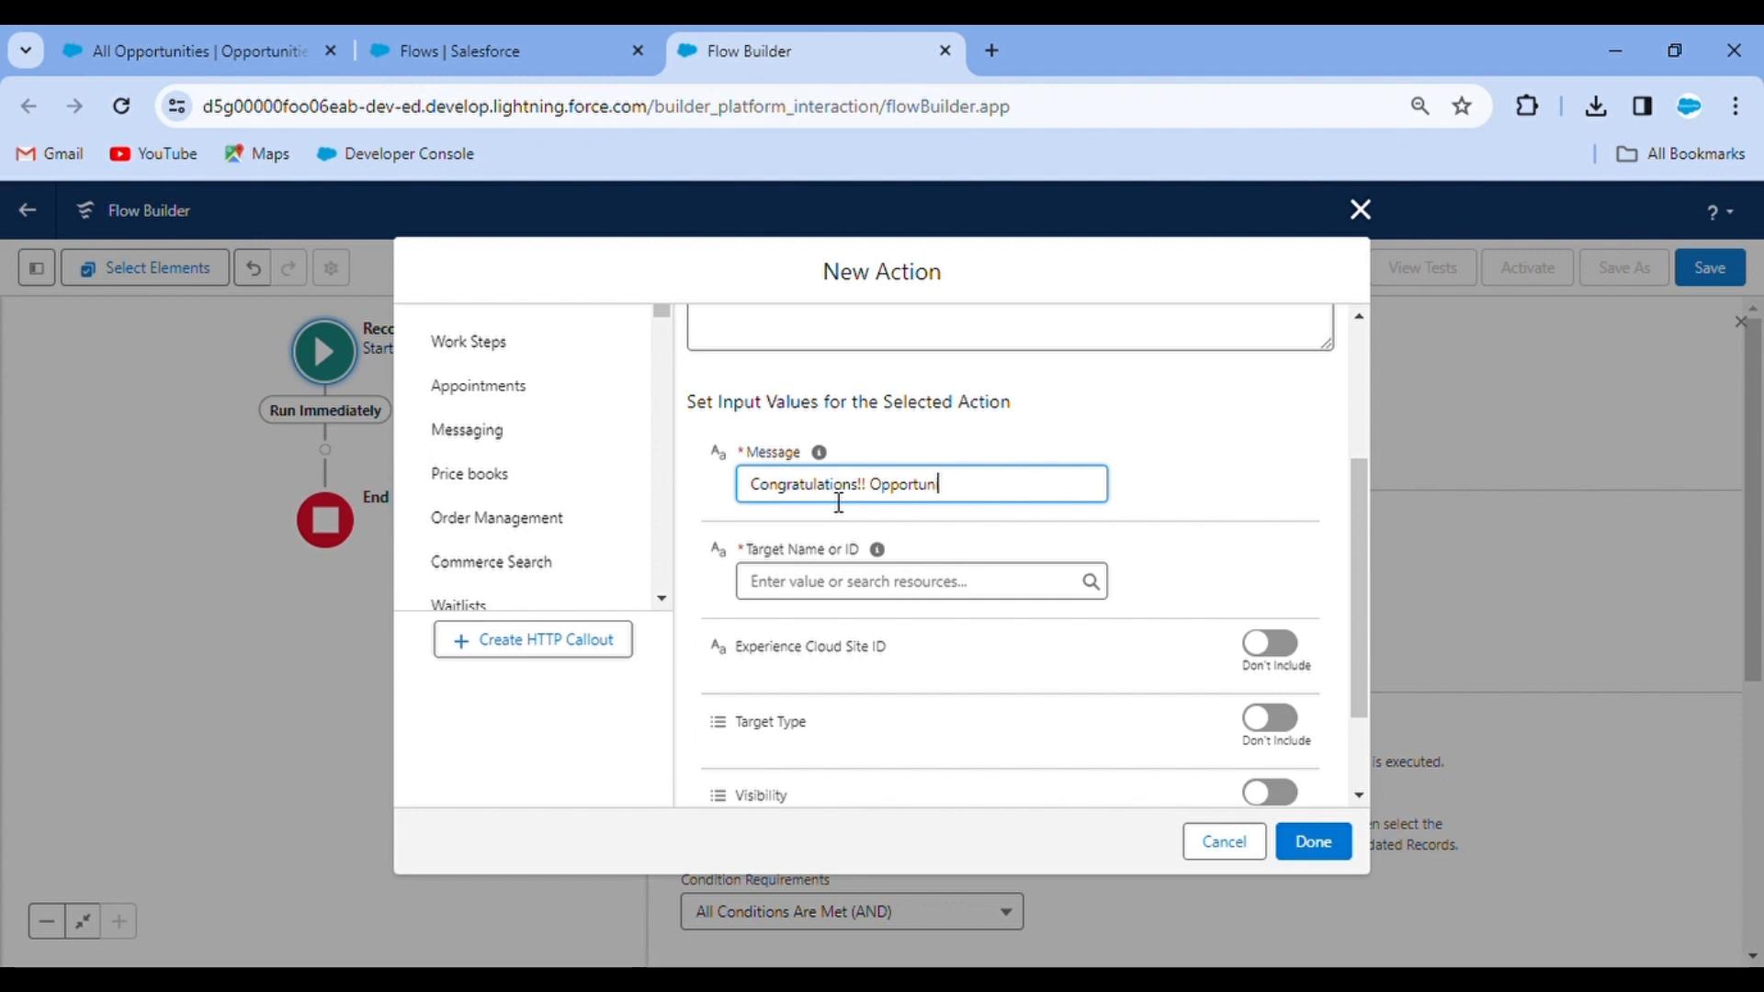
pyautogui.write('ity is successfu')
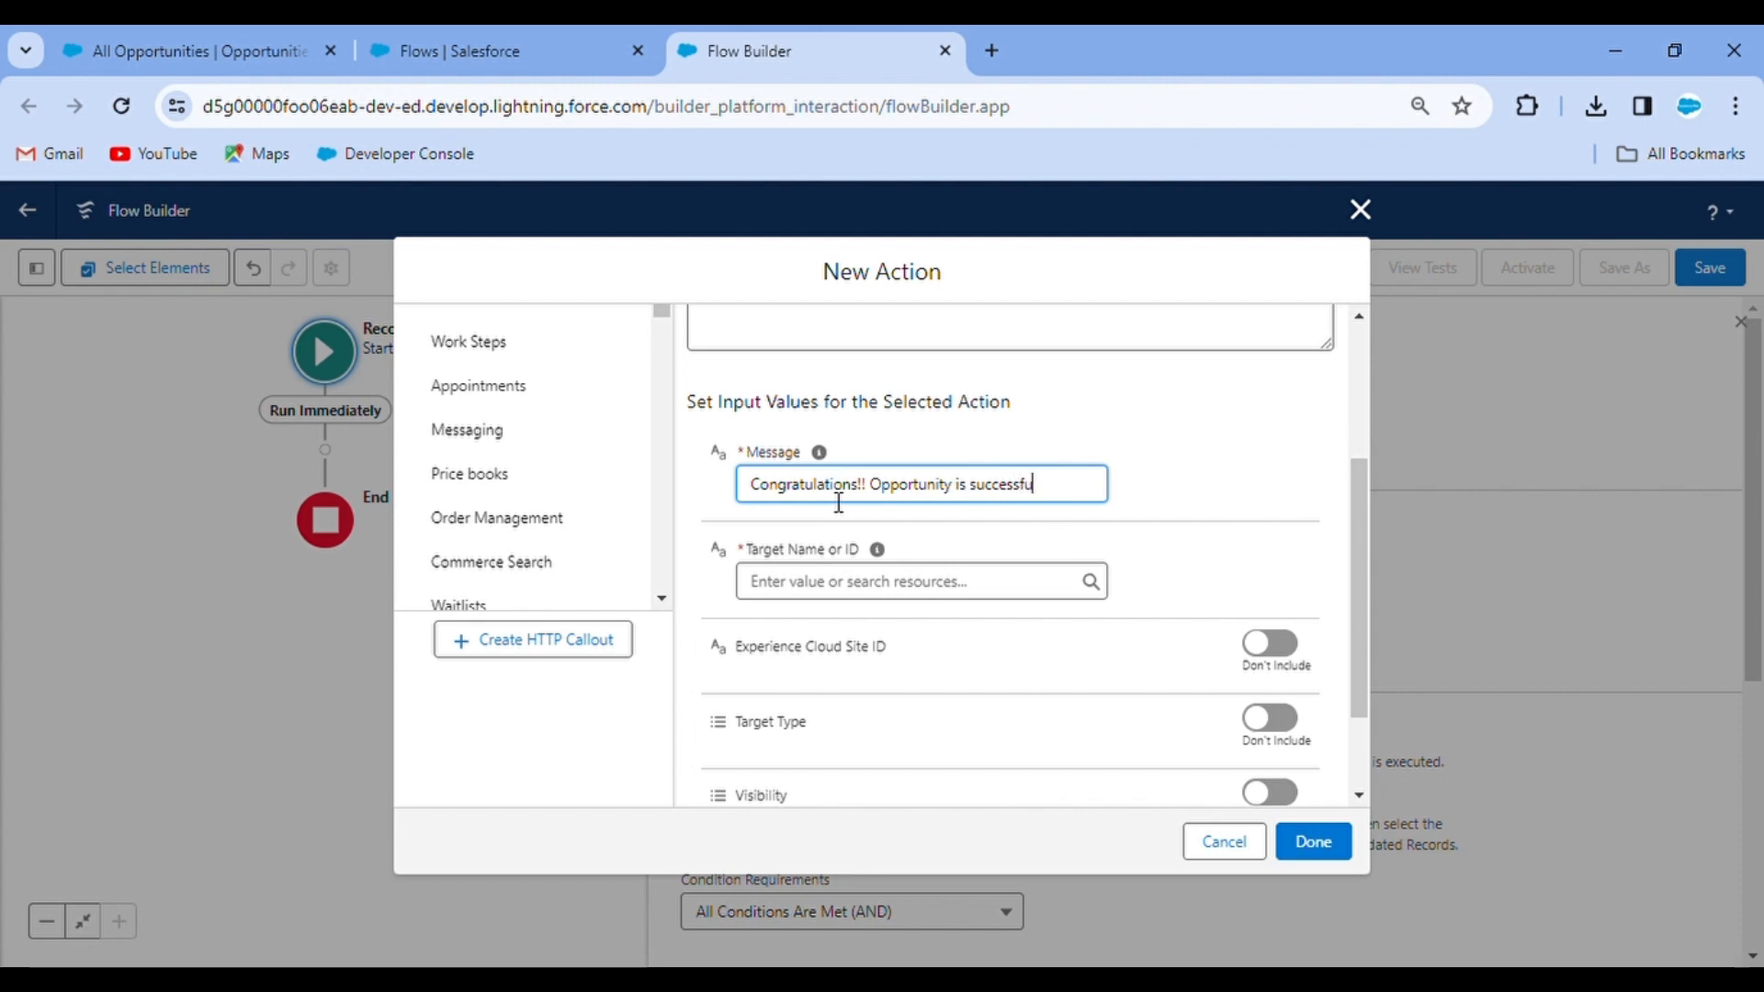
pyautogui.write('lly Closed')
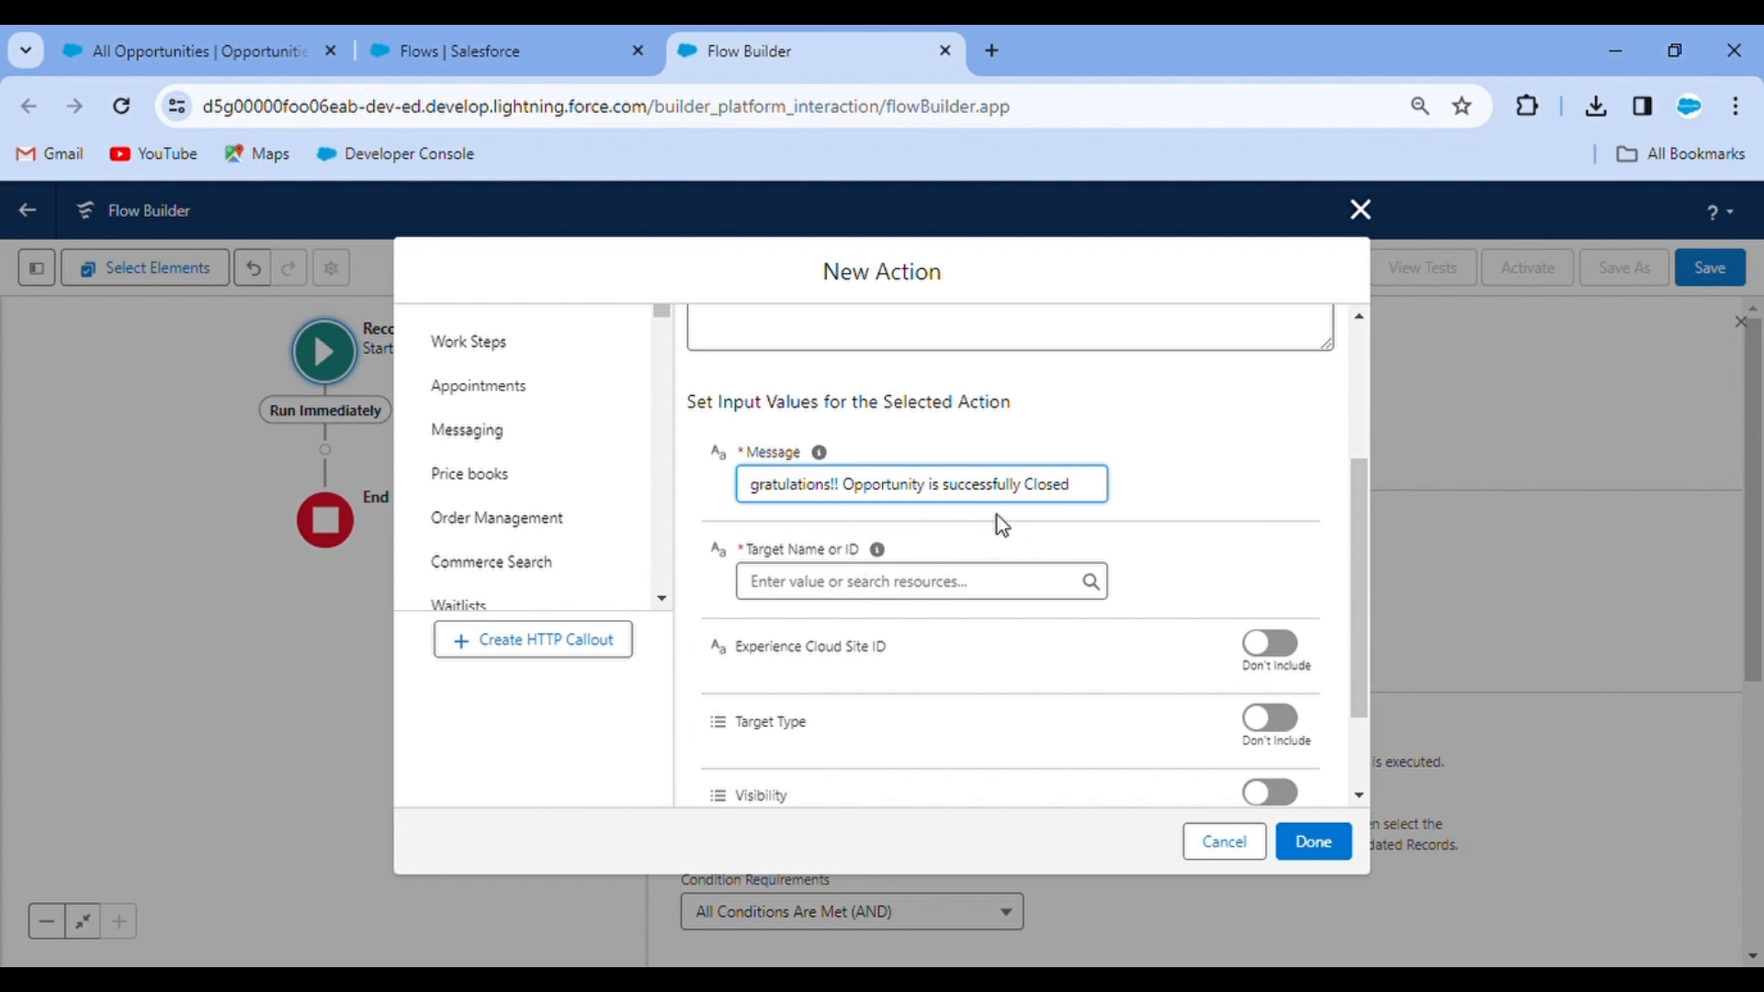
pyautogui.click(1057, 529)
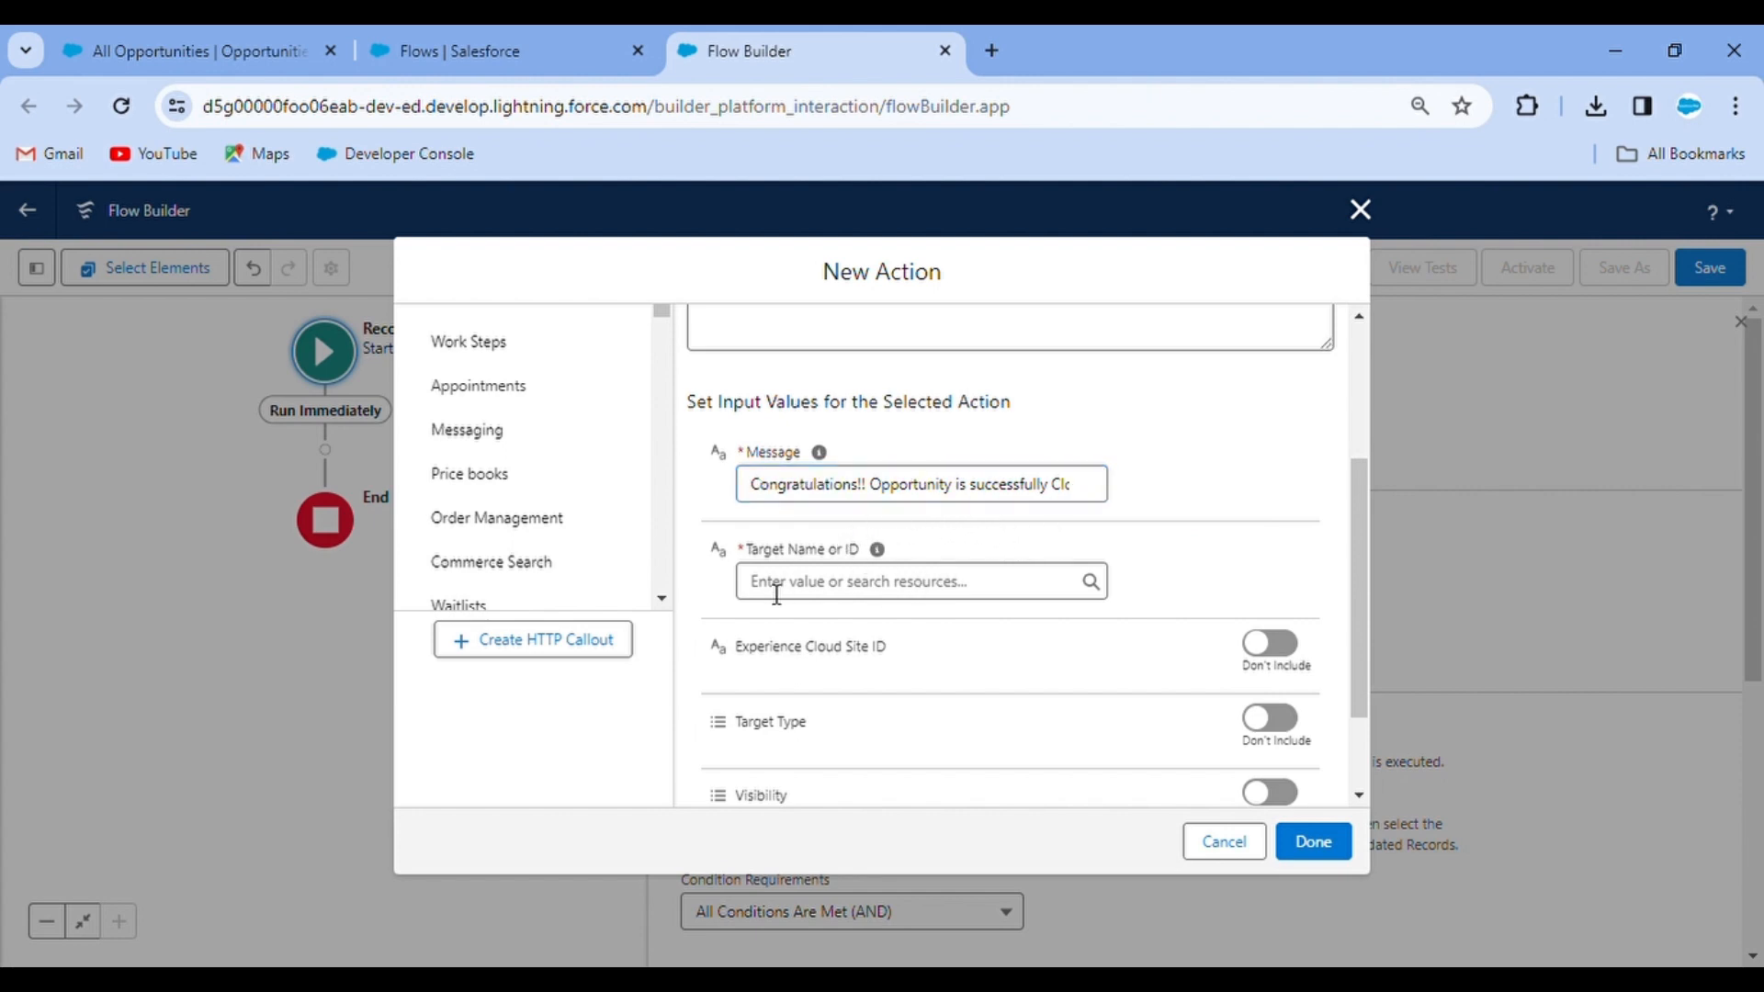
# Step: Open the Engagement Group's page in the Opportunities browser tab and copy the group's record ID from the URL for the action's target
pyautogui.moveTo(891, 561)
pyautogui.click(866, 589)
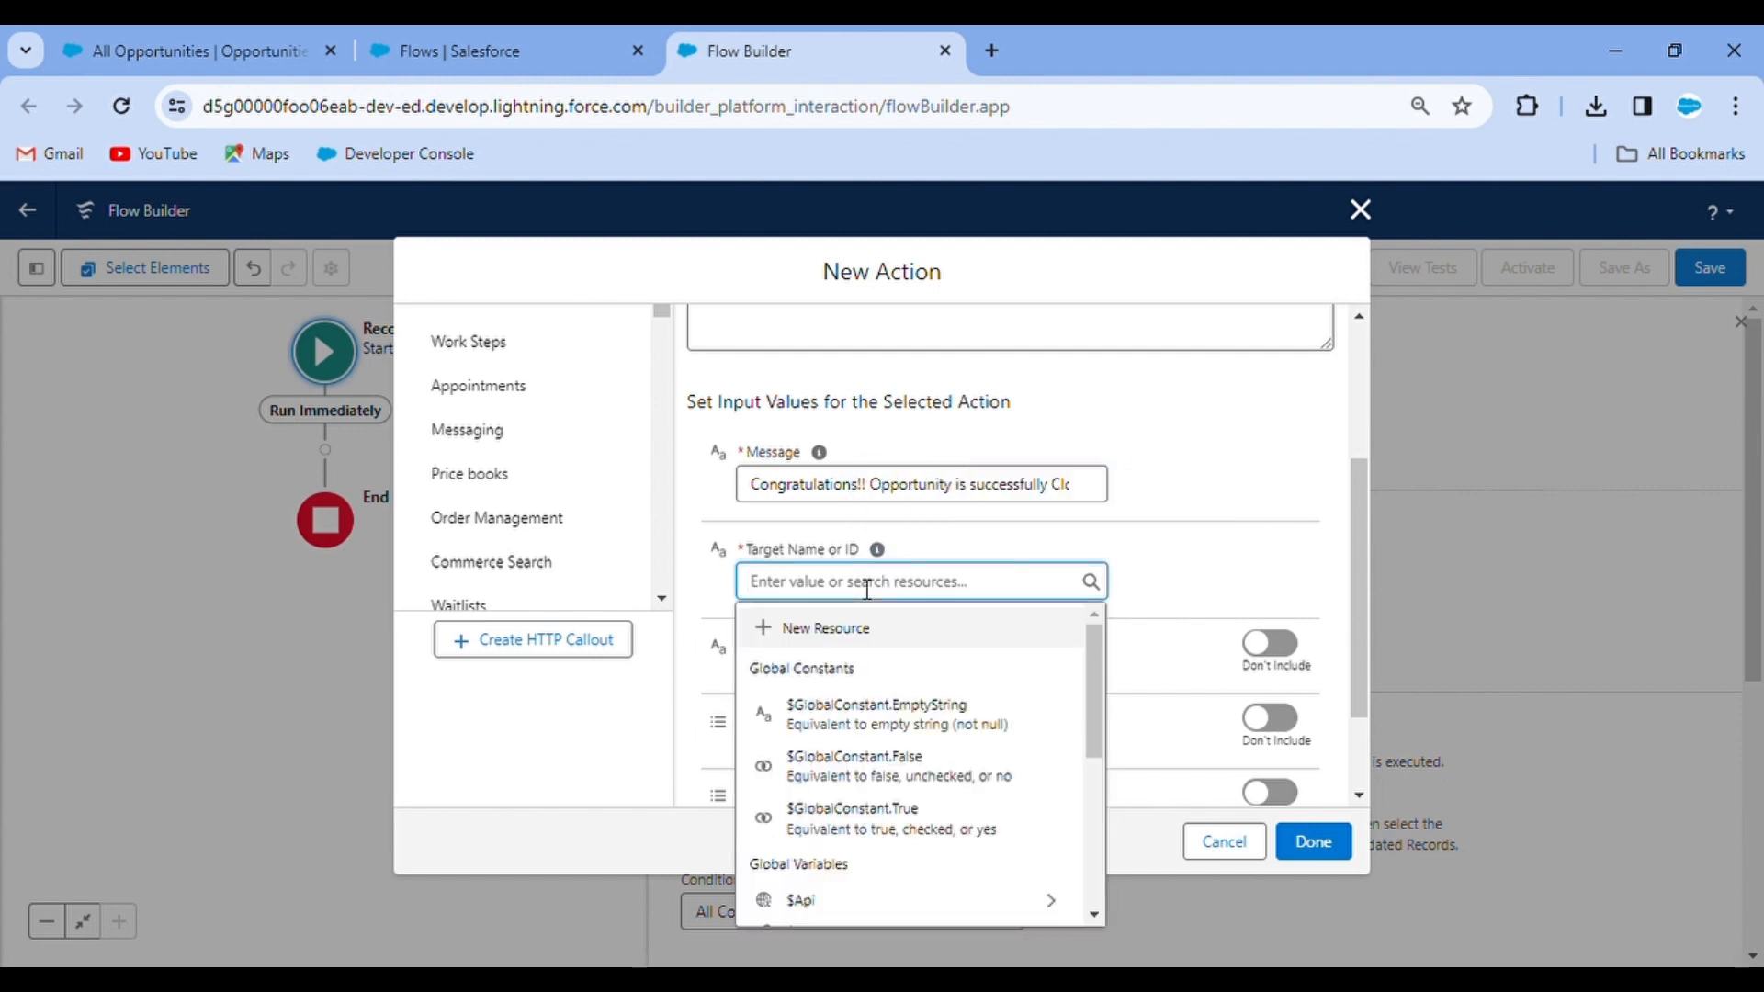
pyautogui.click(484, 28)
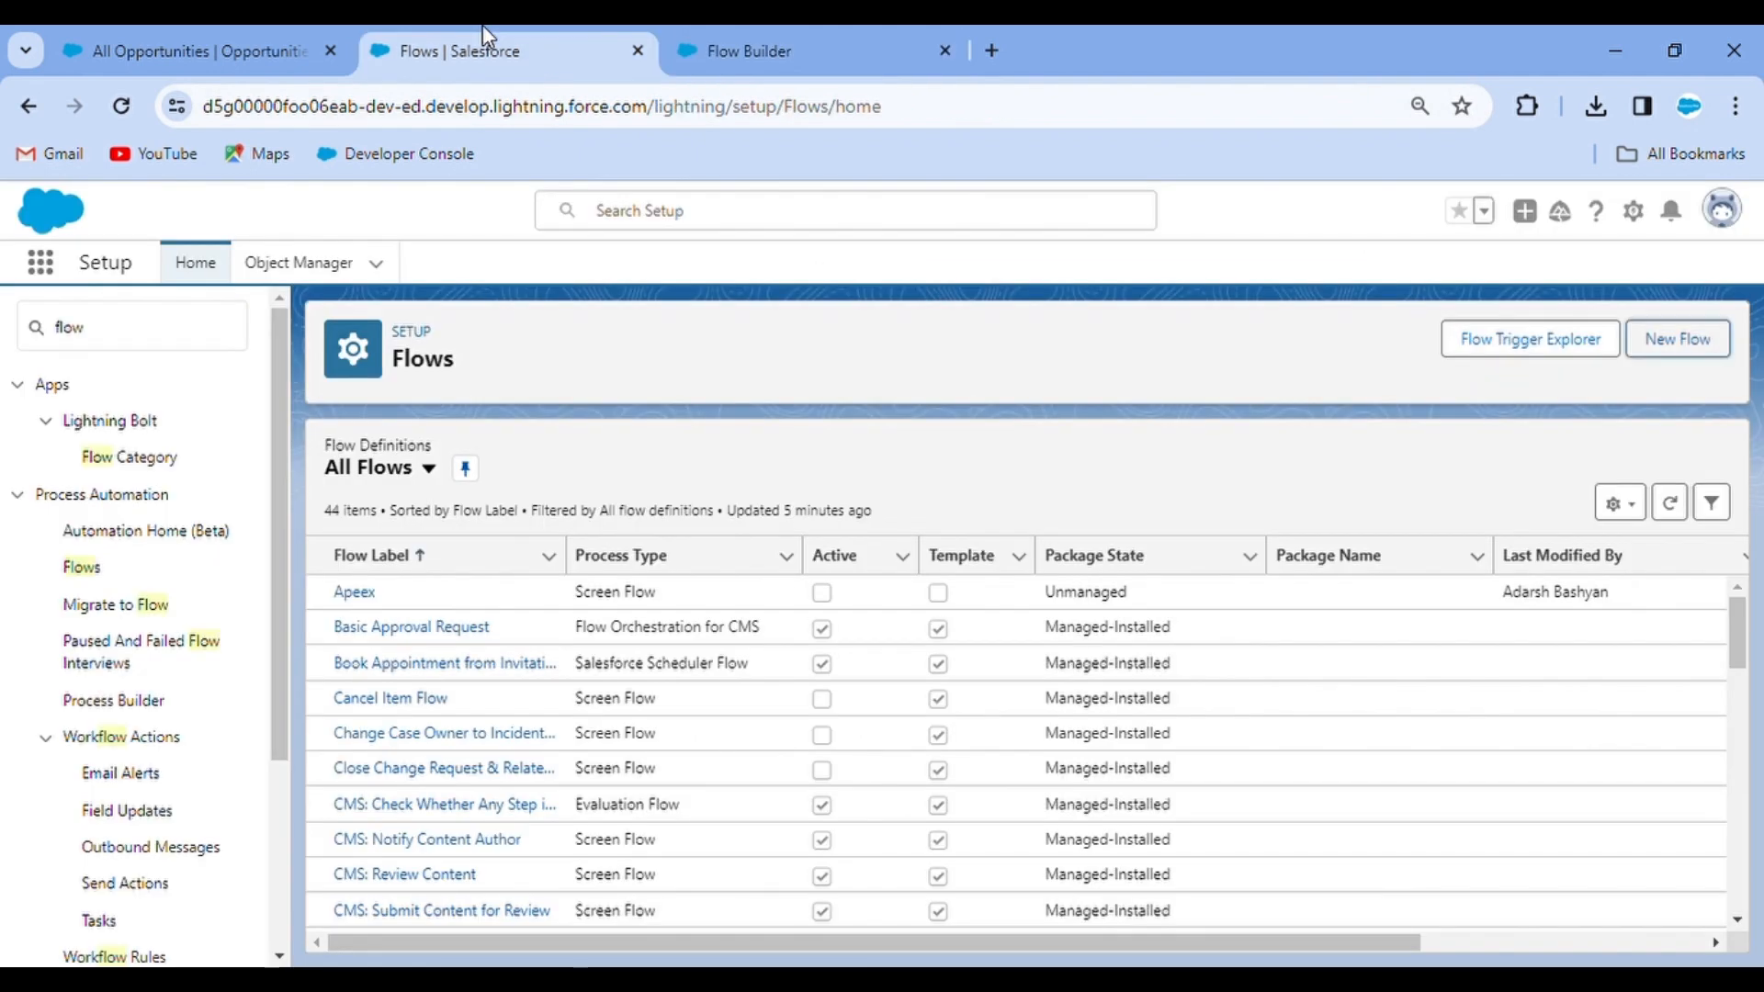
pyautogui.click(227, 29)
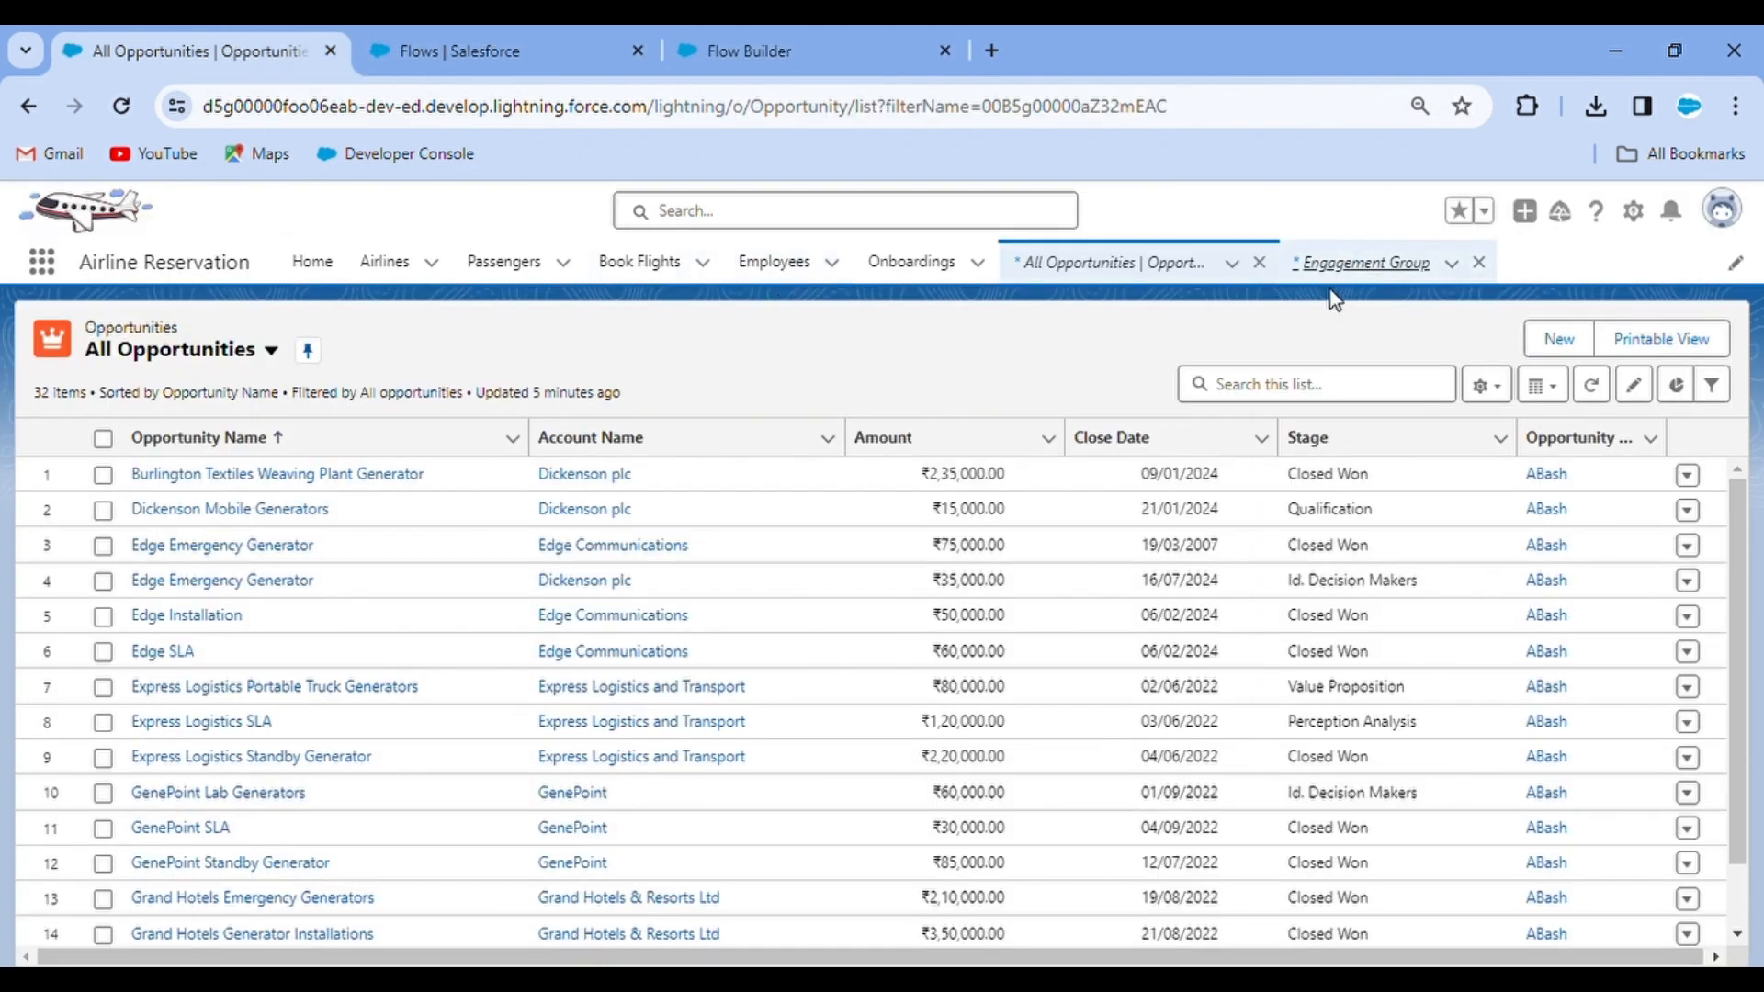
pyautogui.click(1367, 268)
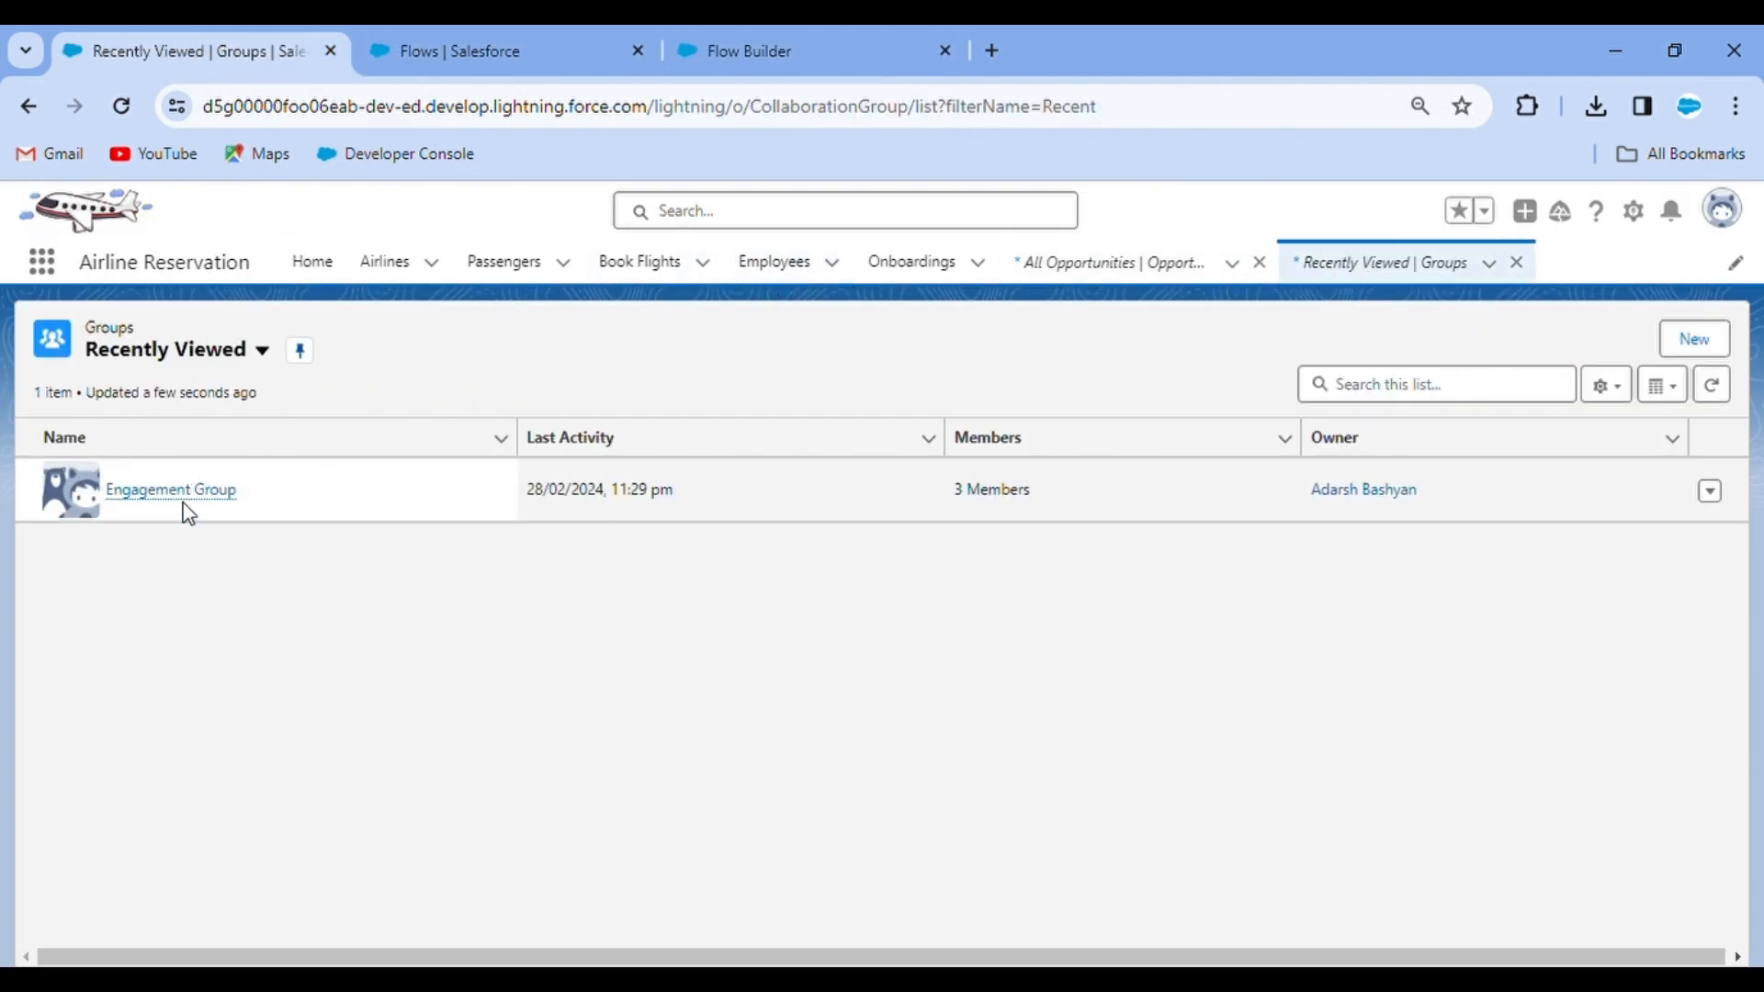
pyautogui.click(185, 506)
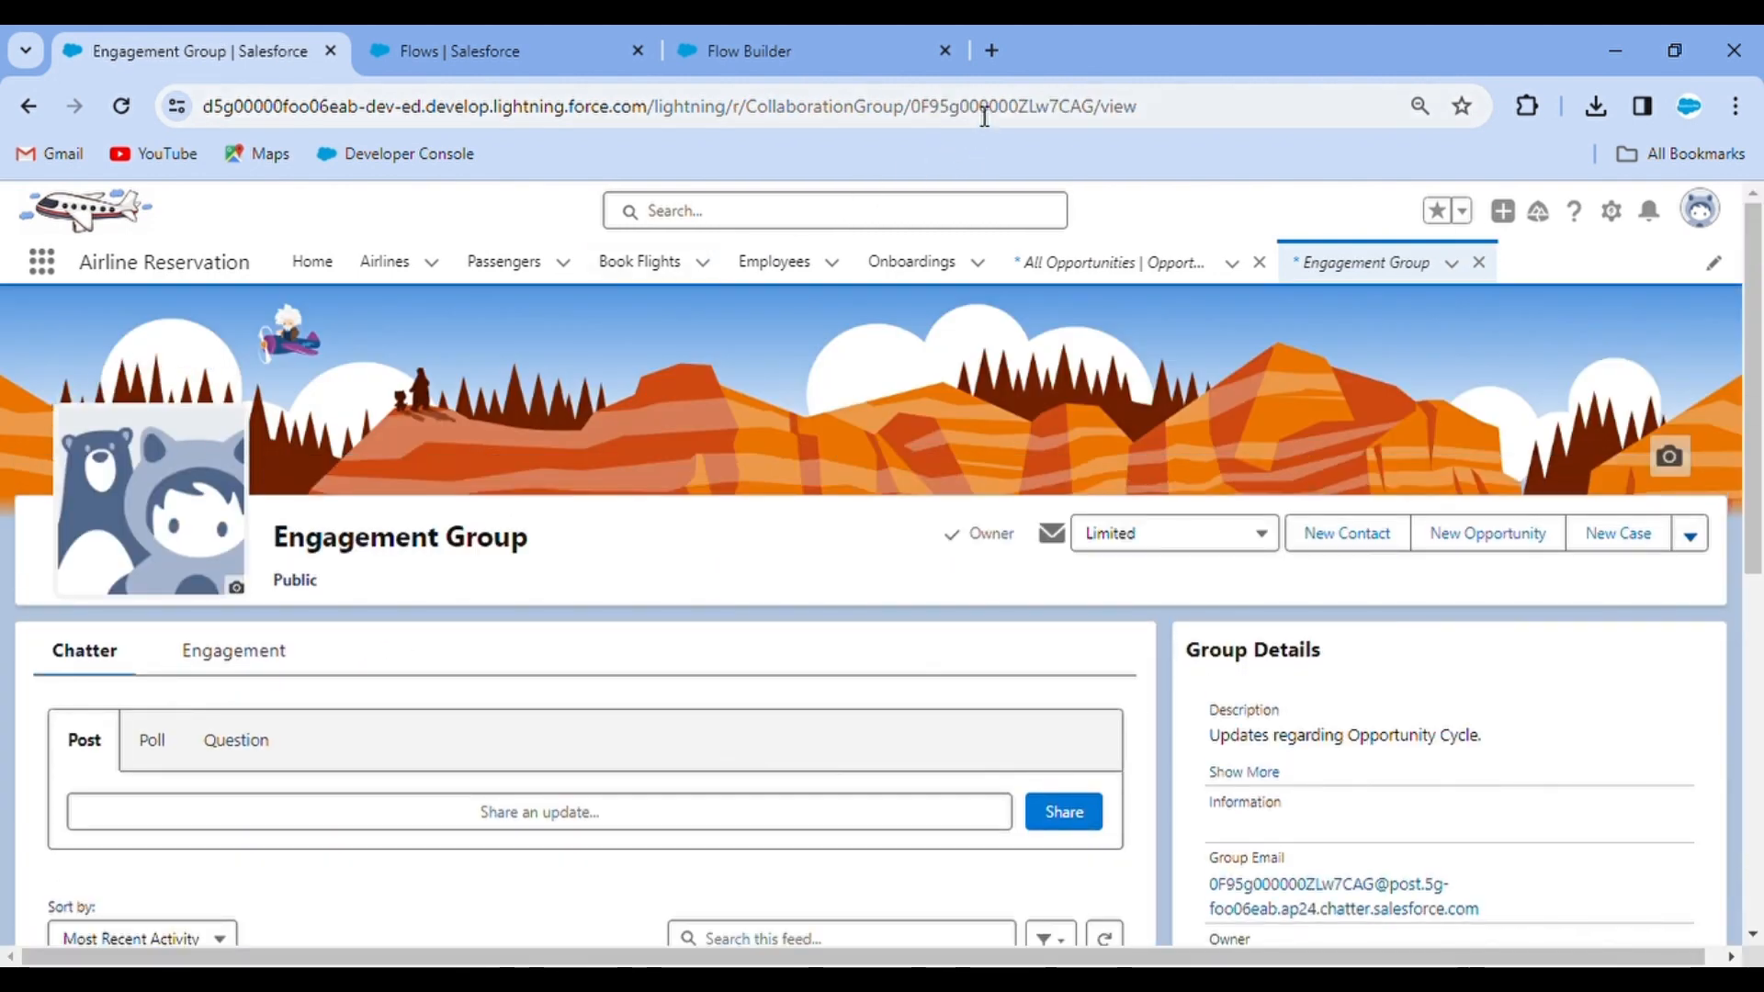
pyautogui.doubleClick(984, 114)
pyautogui.hotkey('ctrl', 'c')
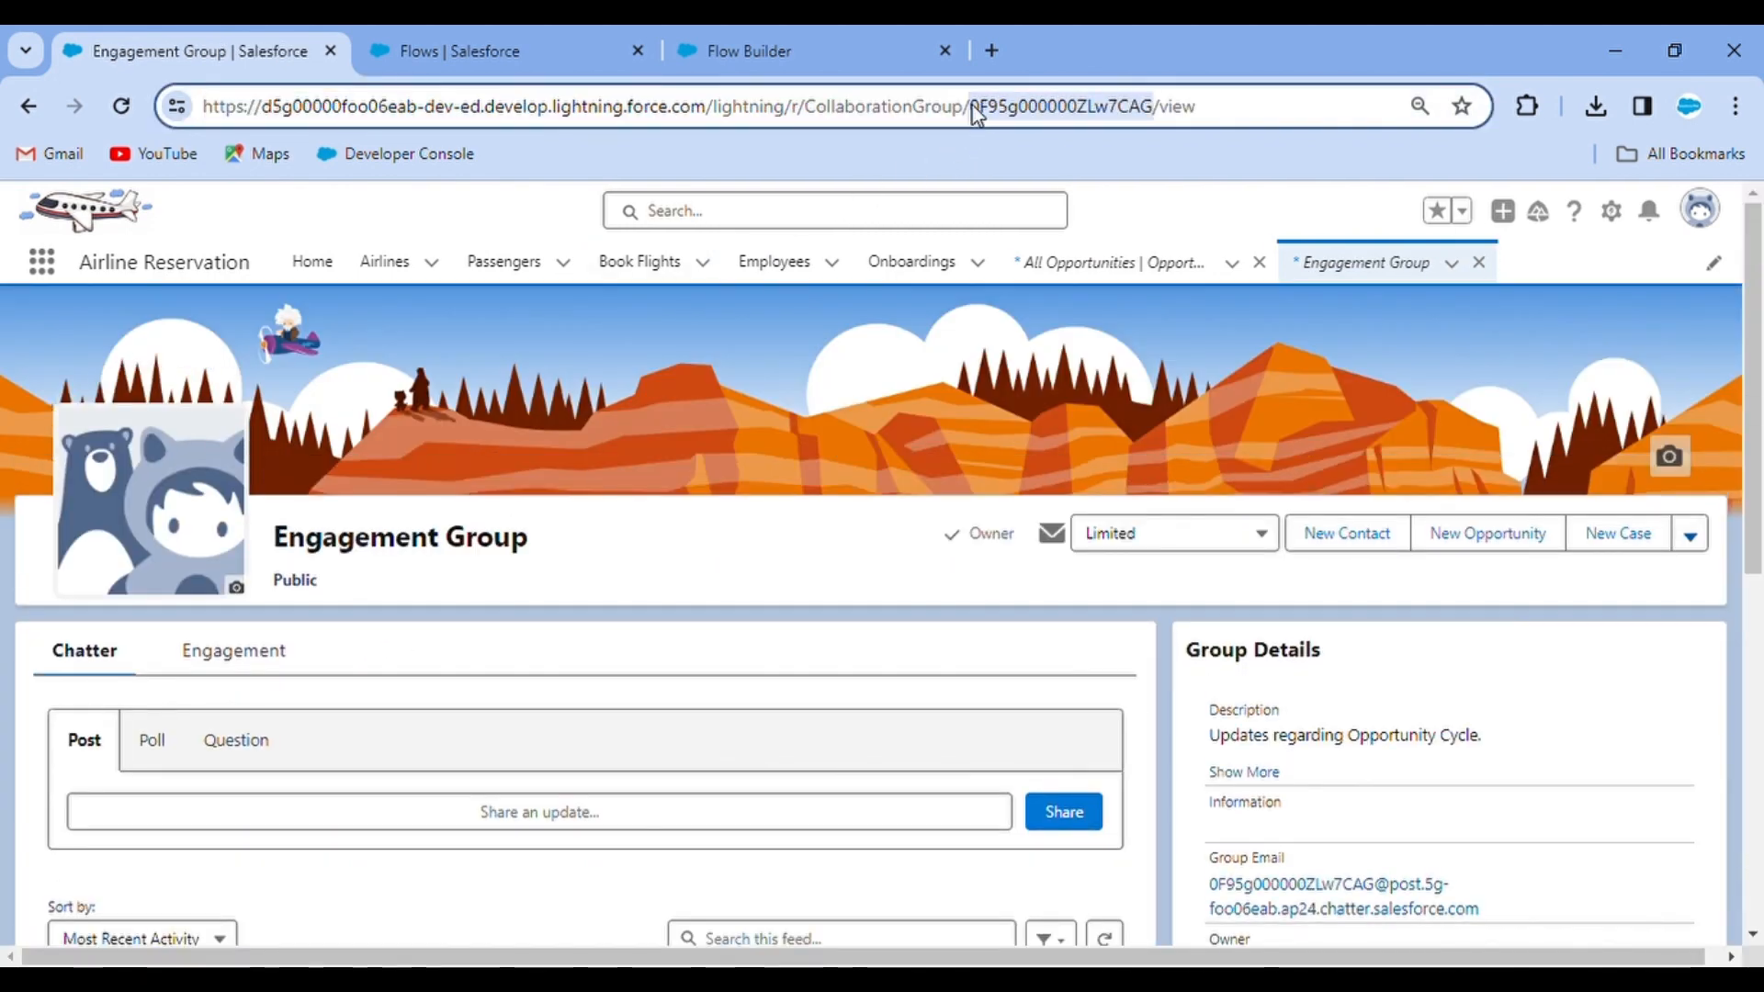
# Step: Use the copied Engagement Group record ID as the Post to Chatter action's Target Name or ID and finish the action
pyautogui.click(735, 52)
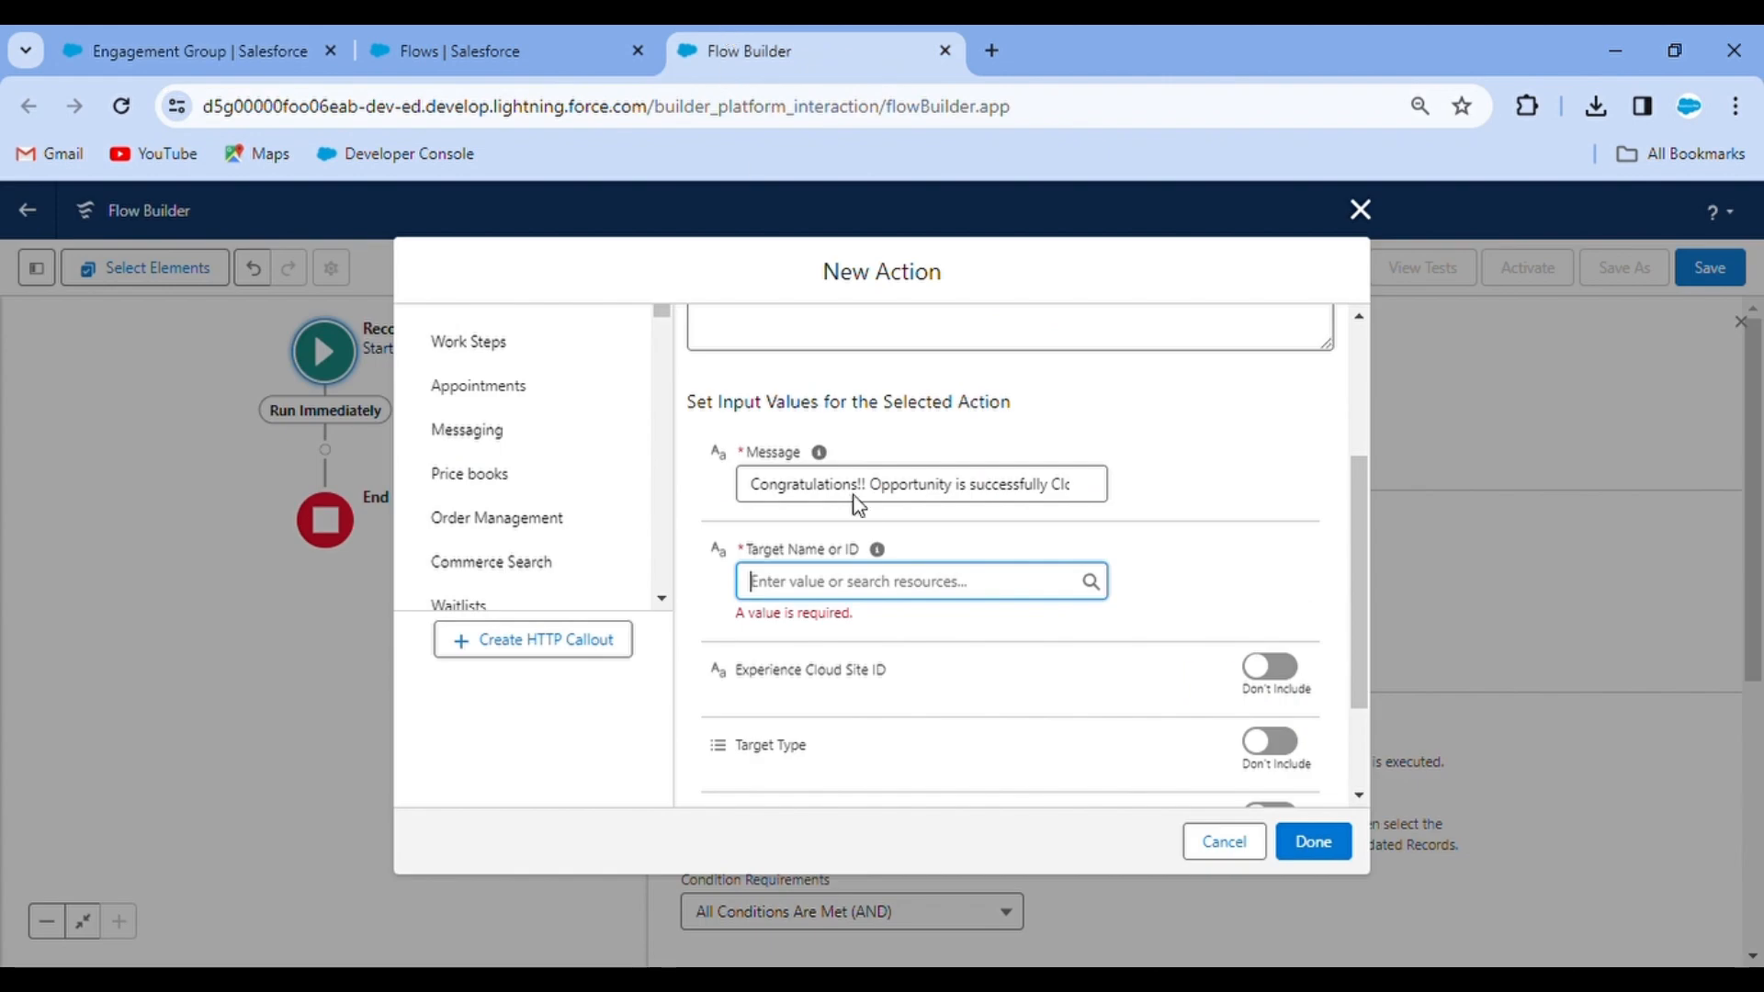
pyautogui.click(871, 585)
pyautogui.hotkey('ctrl', 'v')
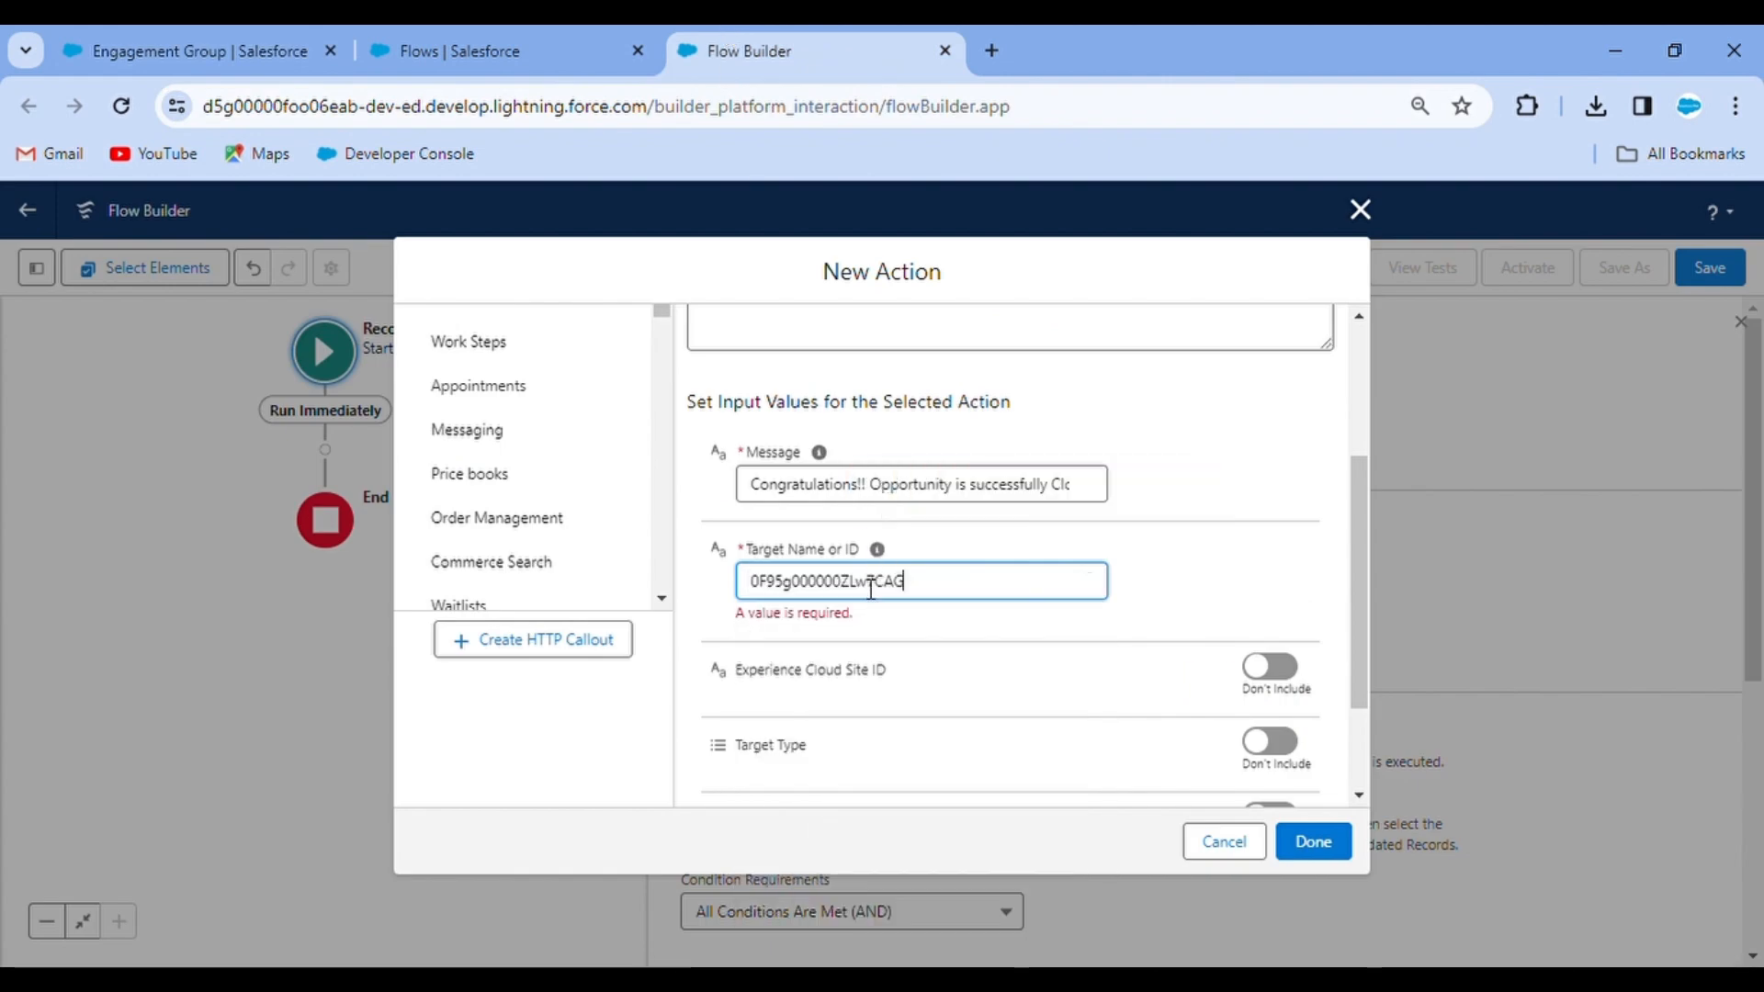
pyautogui.click(1150, 573)
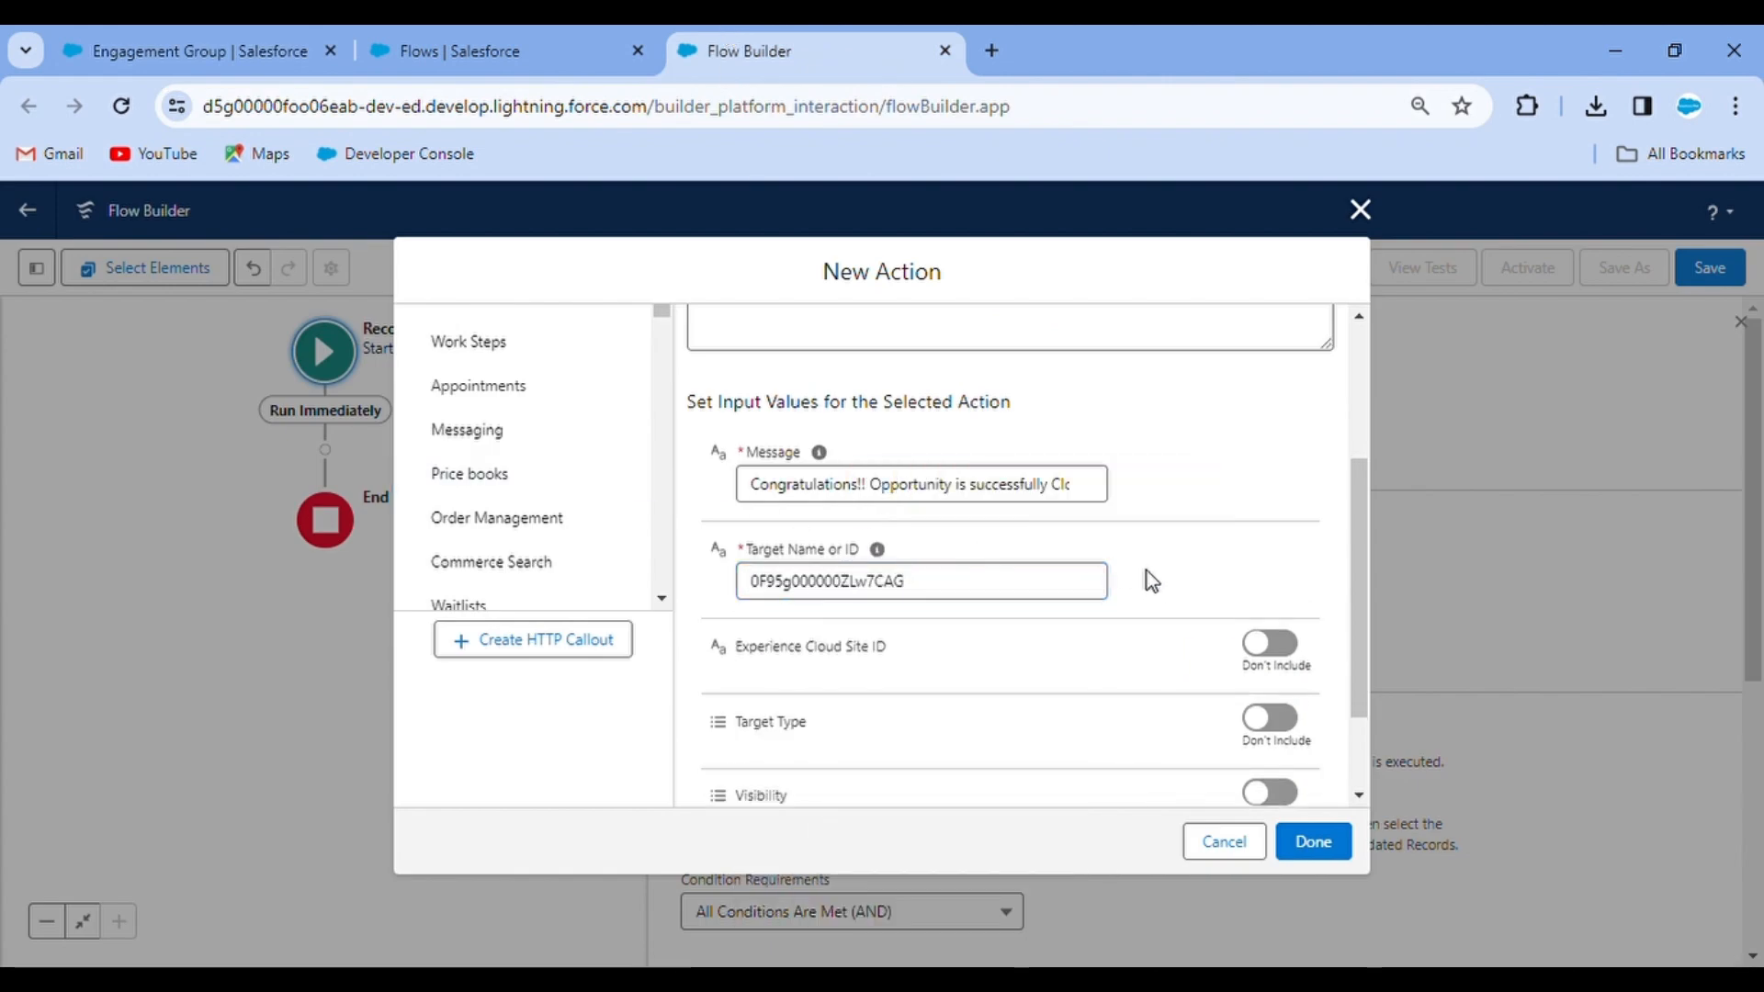
pyautogui.scroll(-2, 1147, 570)
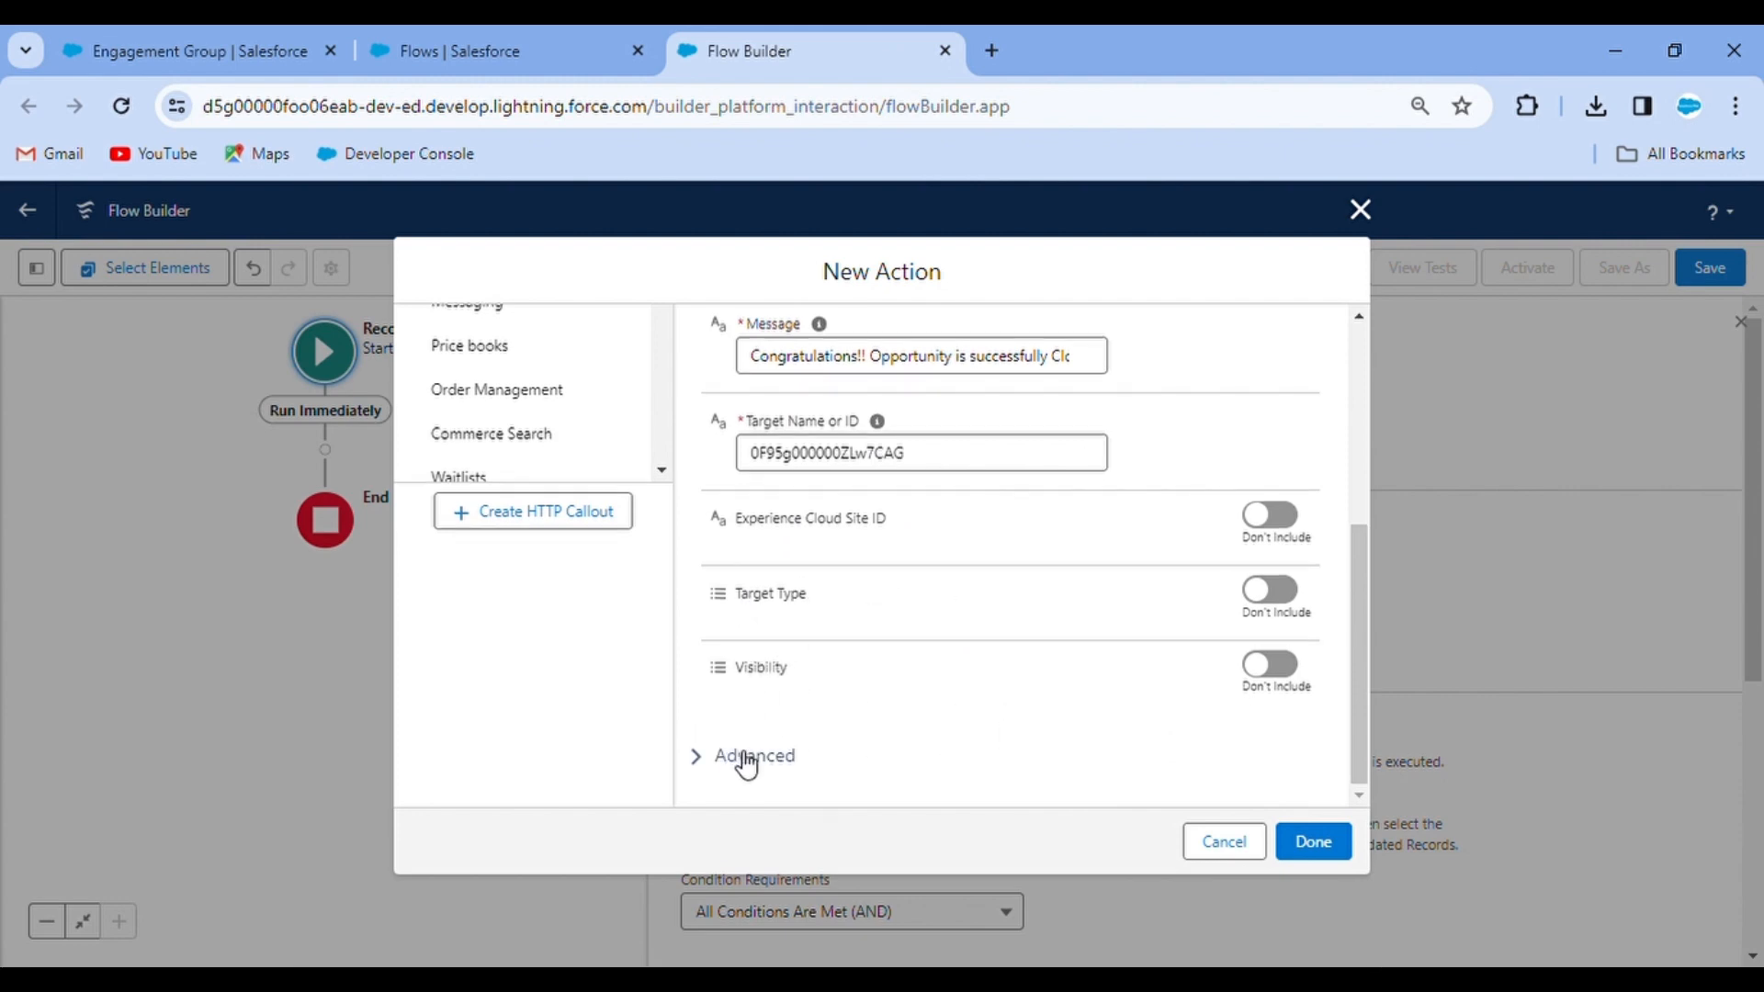
pyautogui.click(1314, 841)
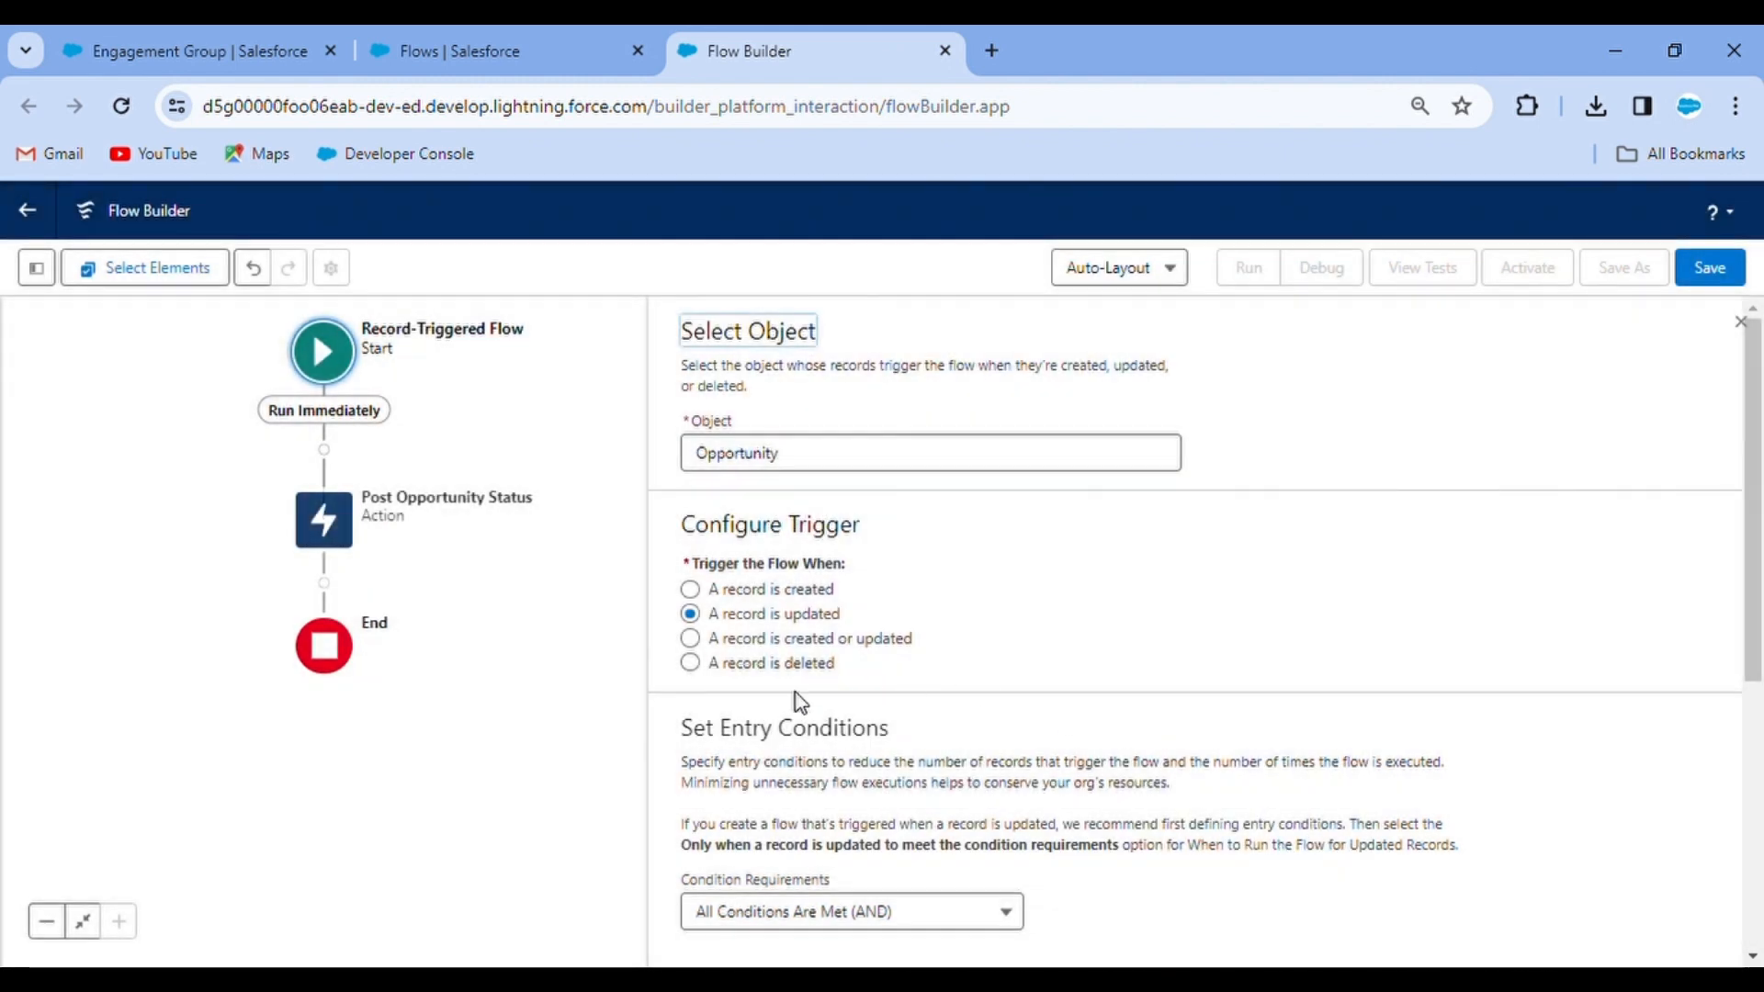
# Step: Start saving the flow with the label Post to Chatter Flow
pyautogui.scroll(-5, 1149, 708)
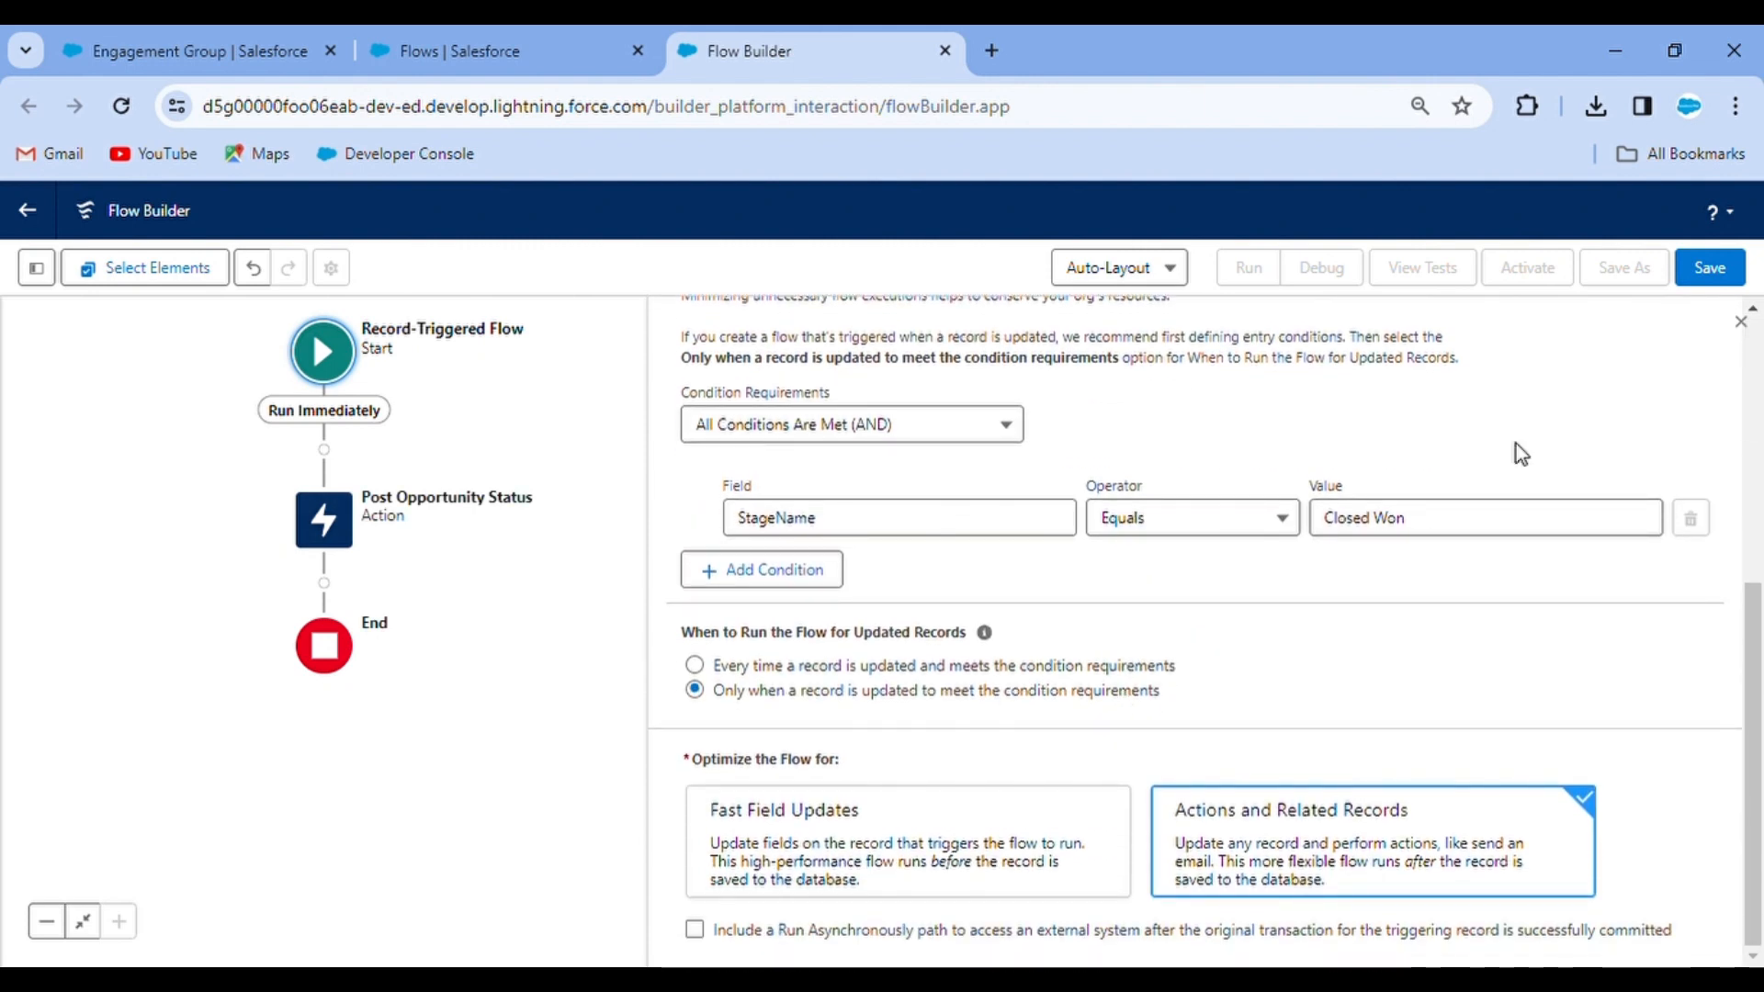
pyautogui.click(1709, 267)
pyautogui.click(783, 495)
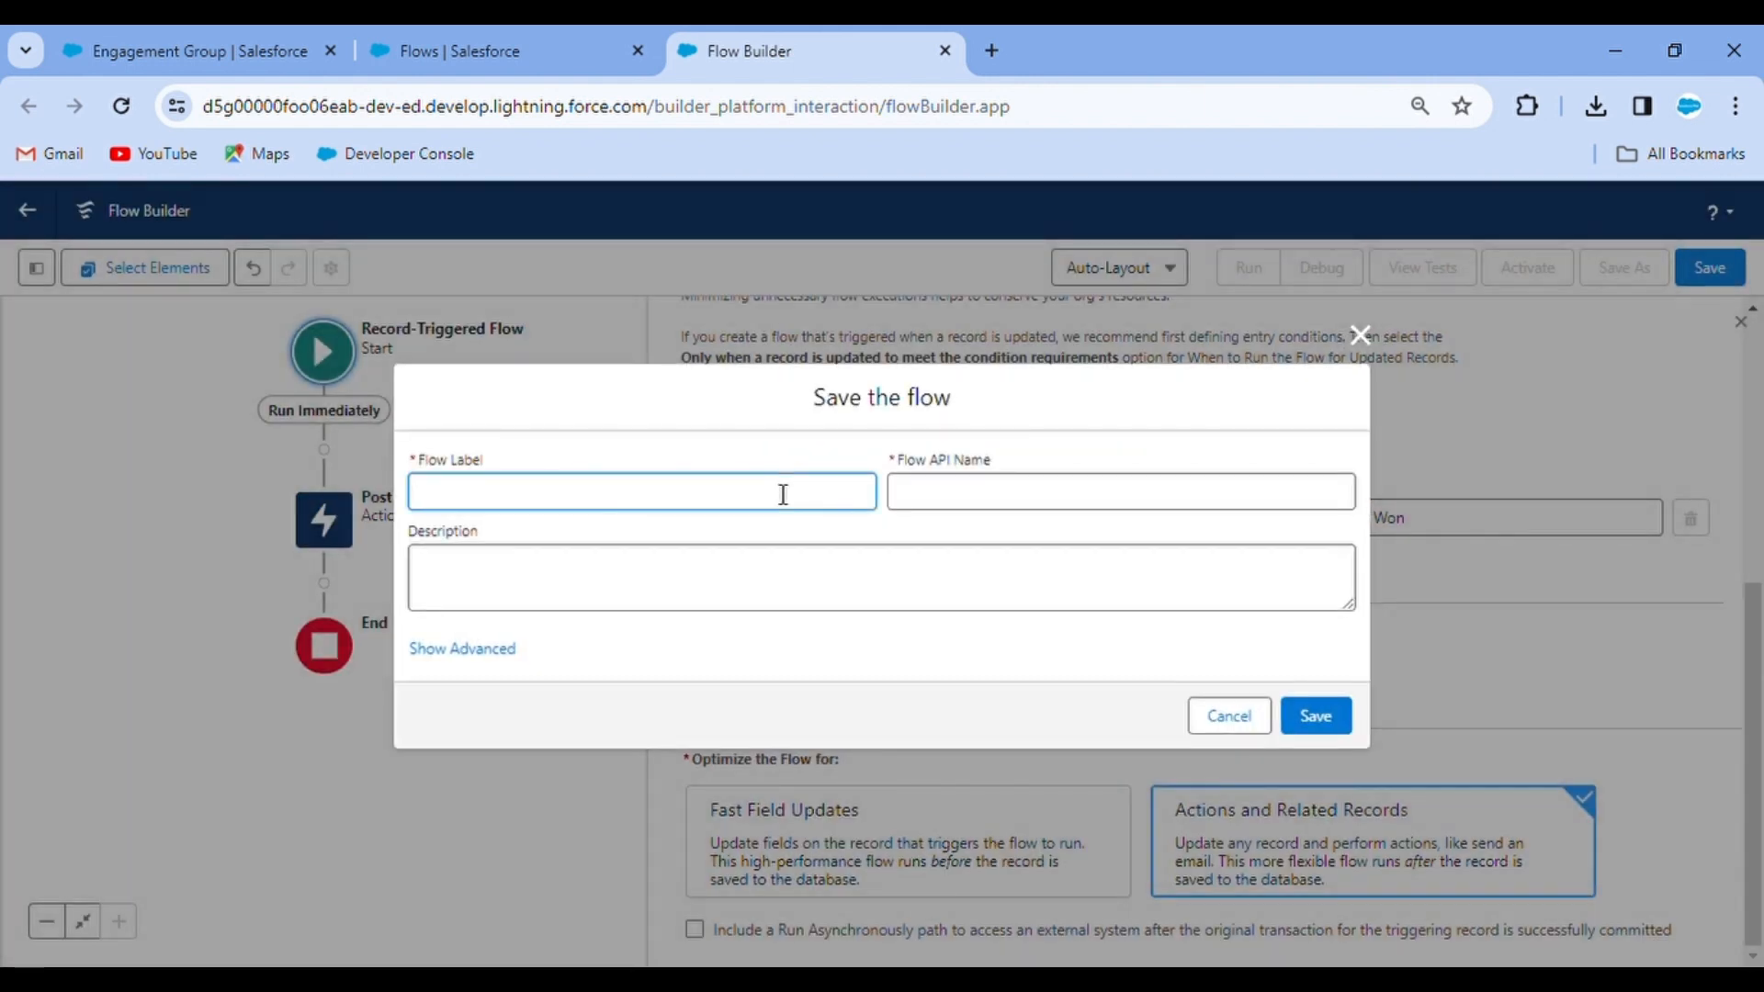
pyautogui.write('Po')
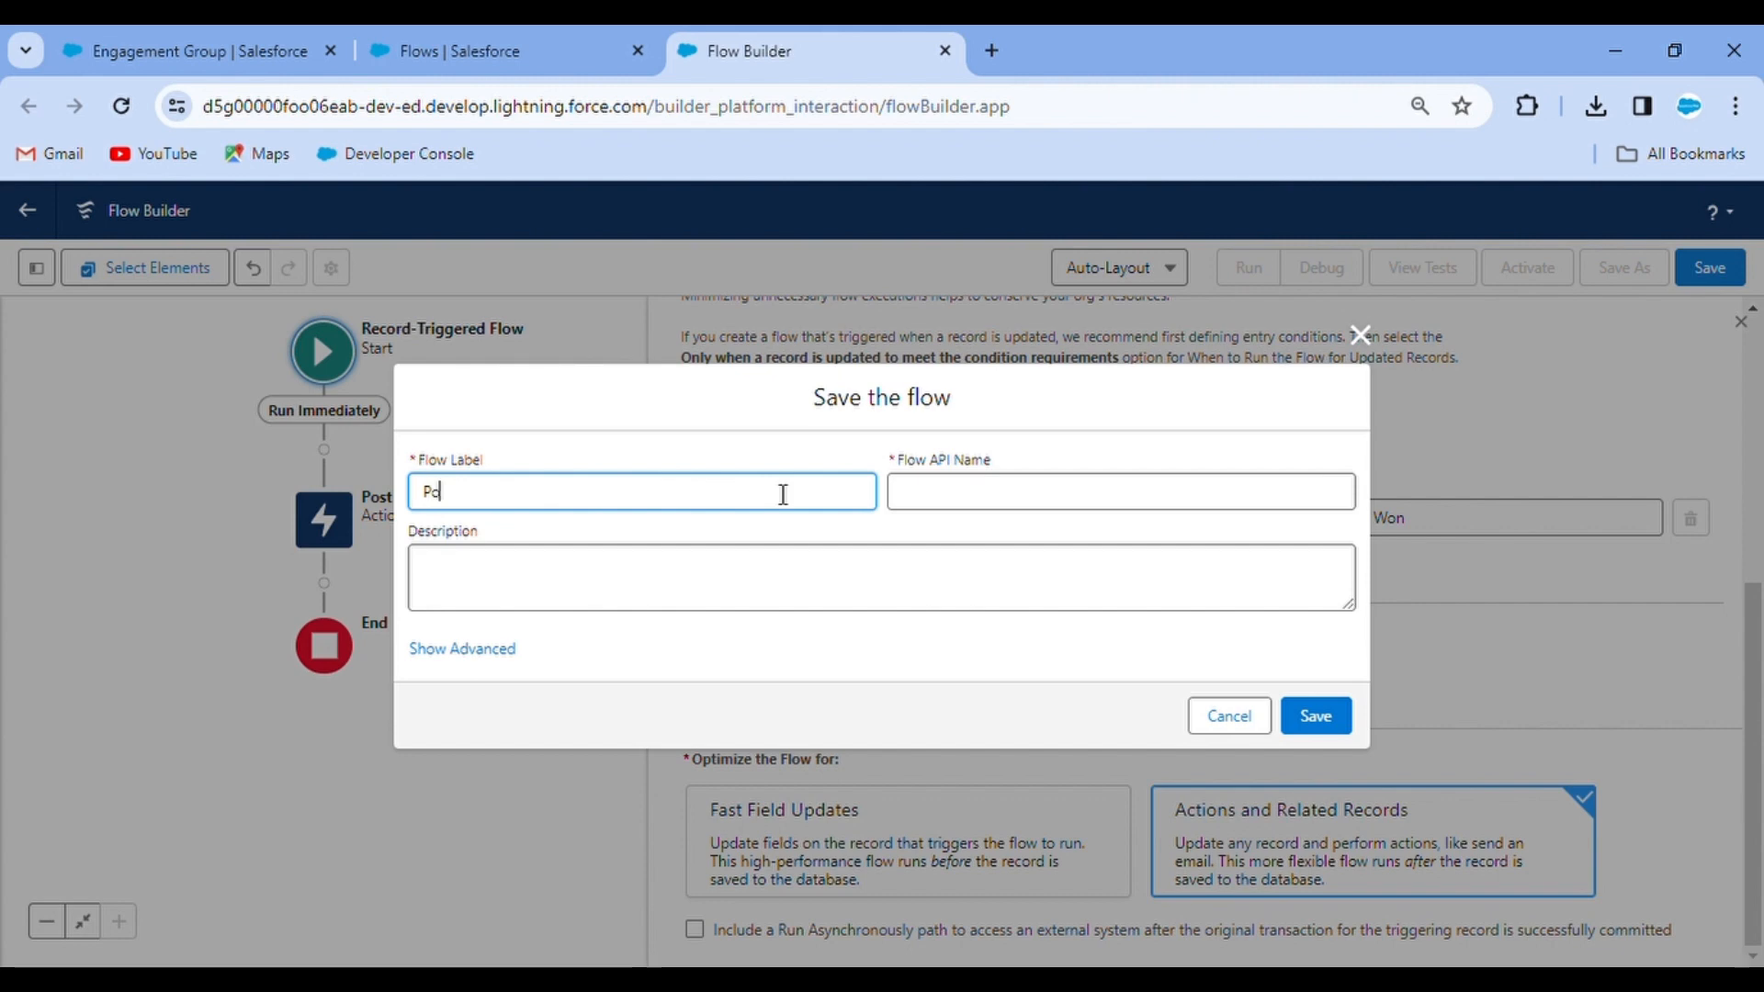
pyautogui.write('st to Chatter Flow')
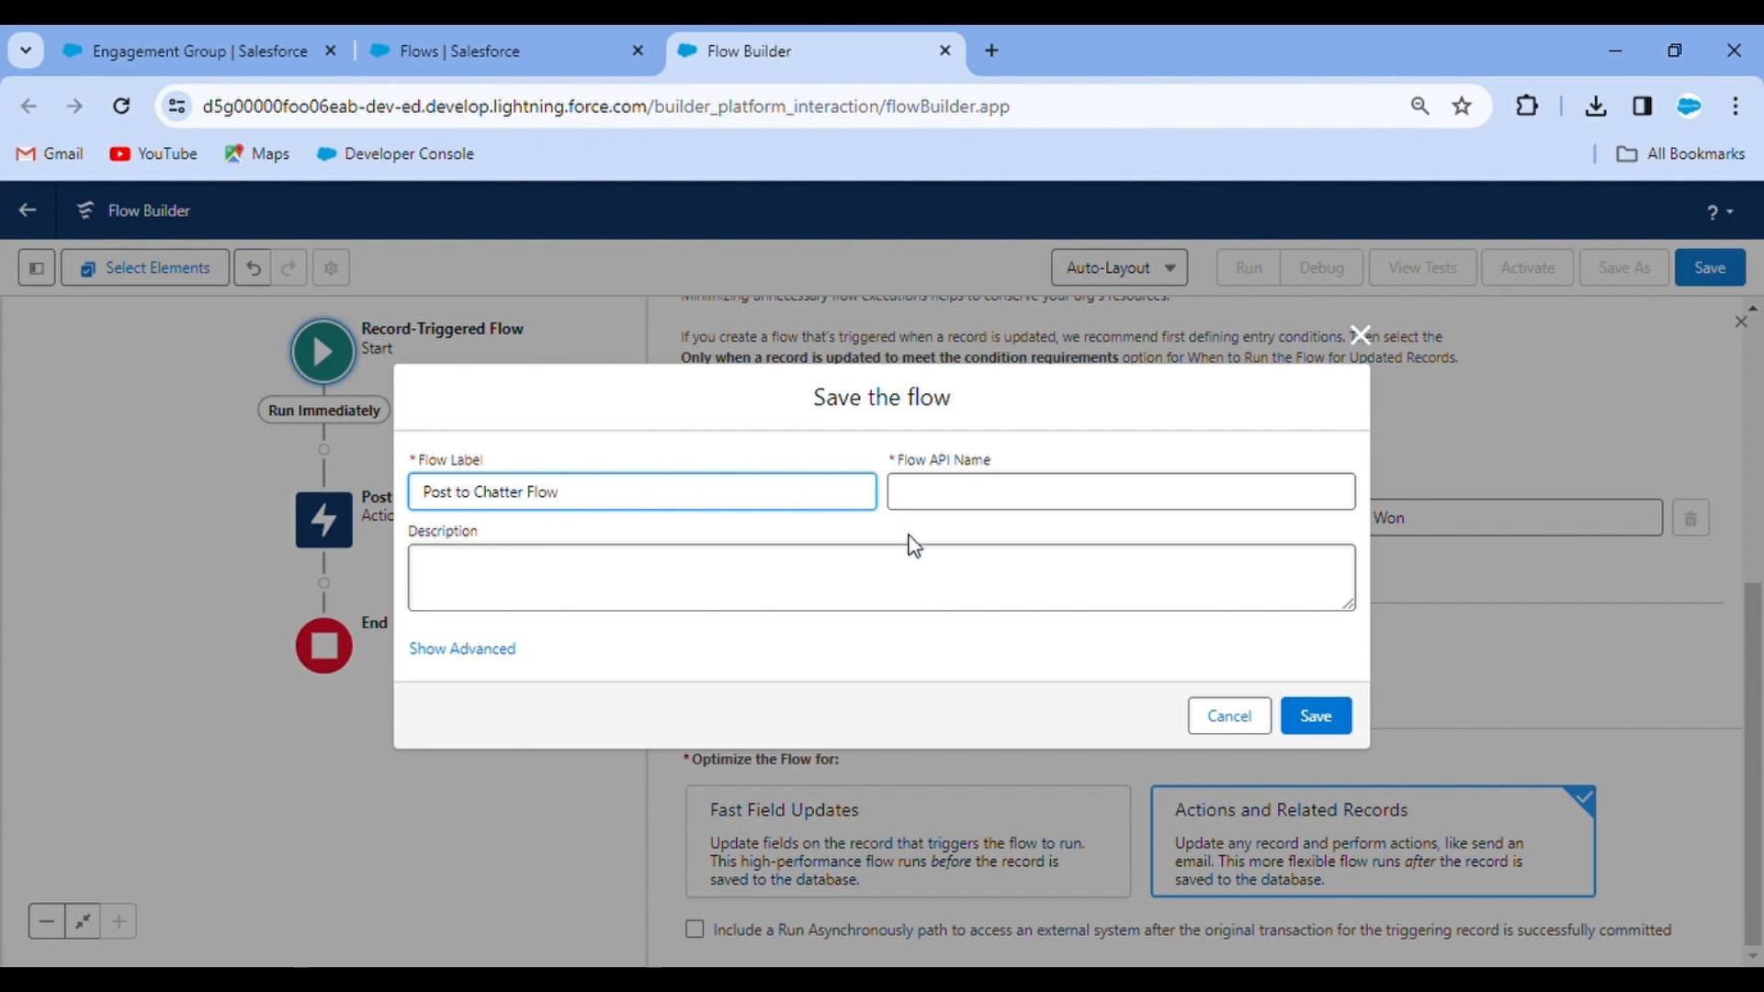
# Step: Describe the flow as "Opportunity Status updates on Chatter" and save it
pyautogui.click(819, 597)
pyautogui.write('O')
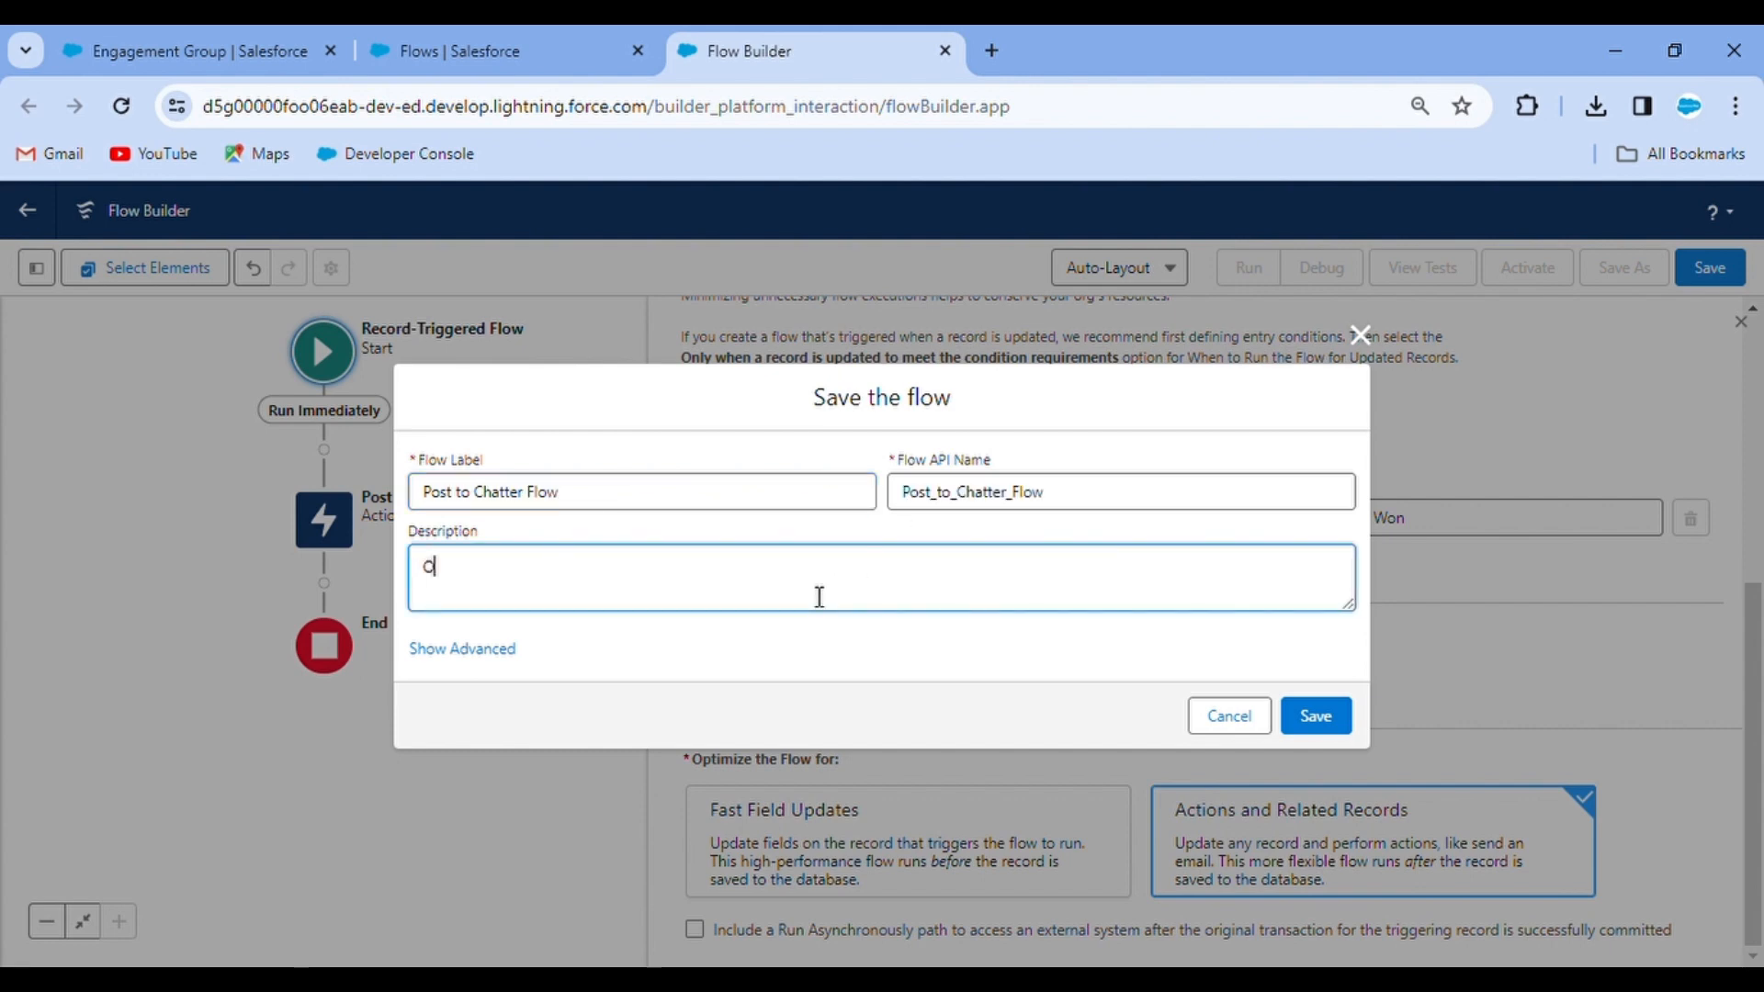
pyautogui.write('pportunity S')
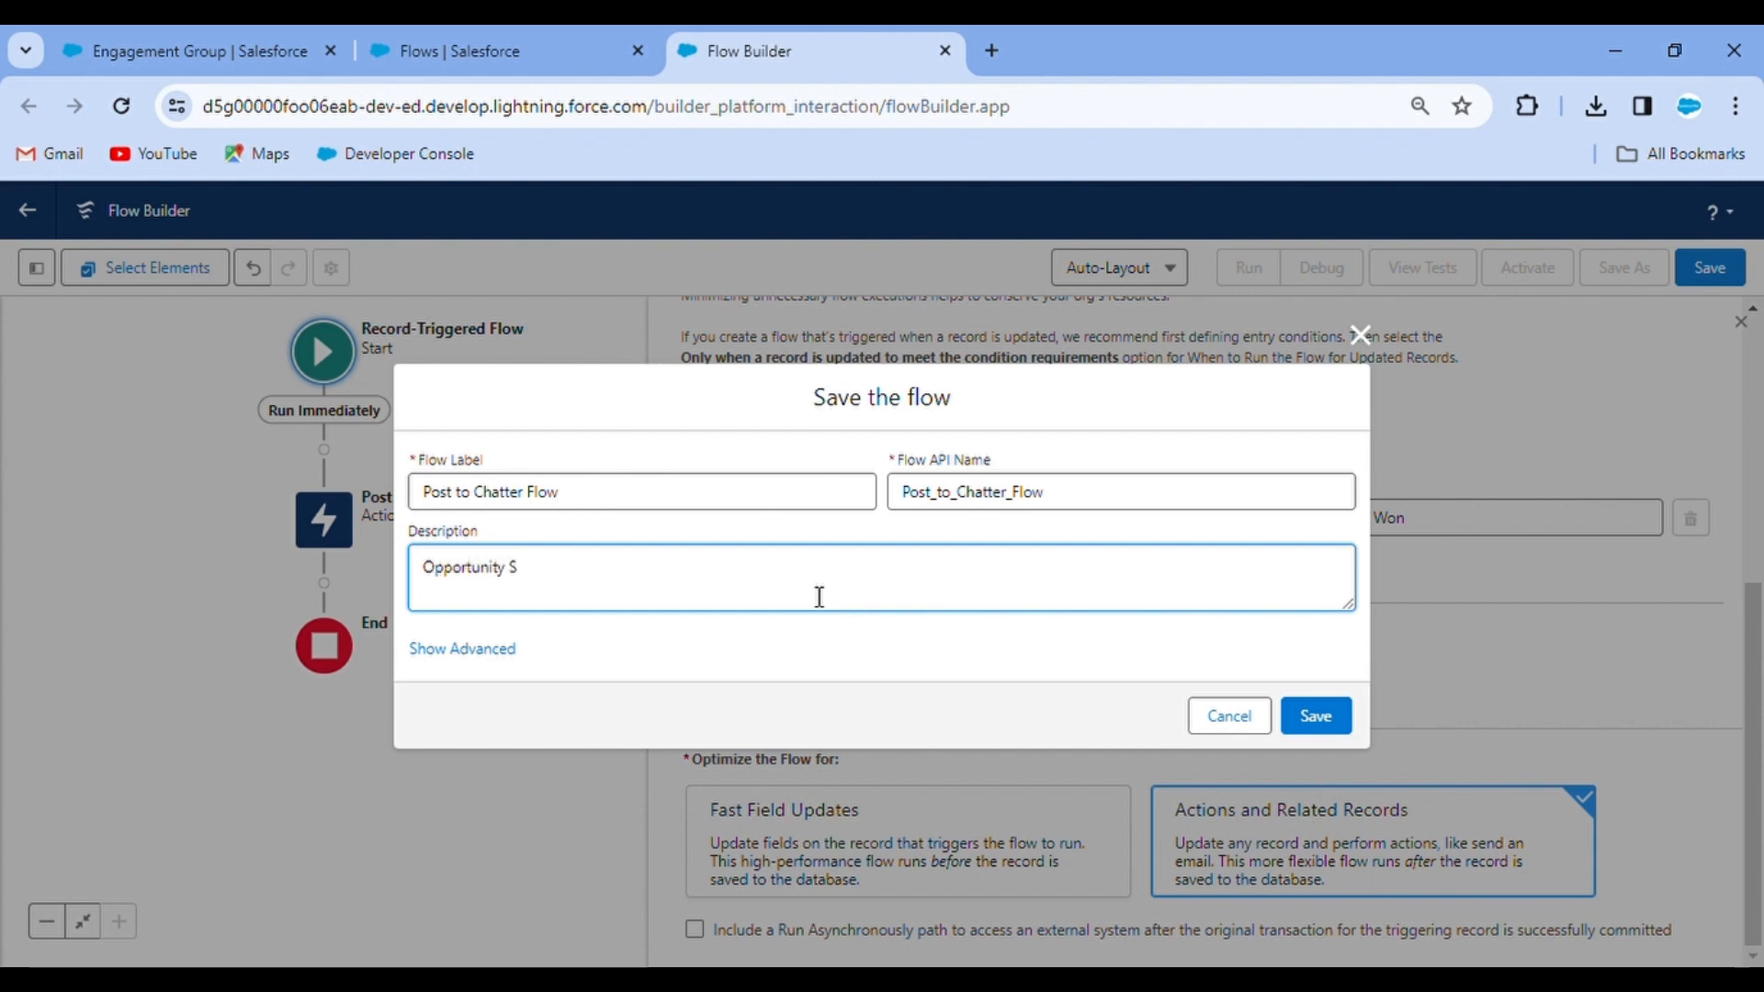
pyautogui.write('tatu')
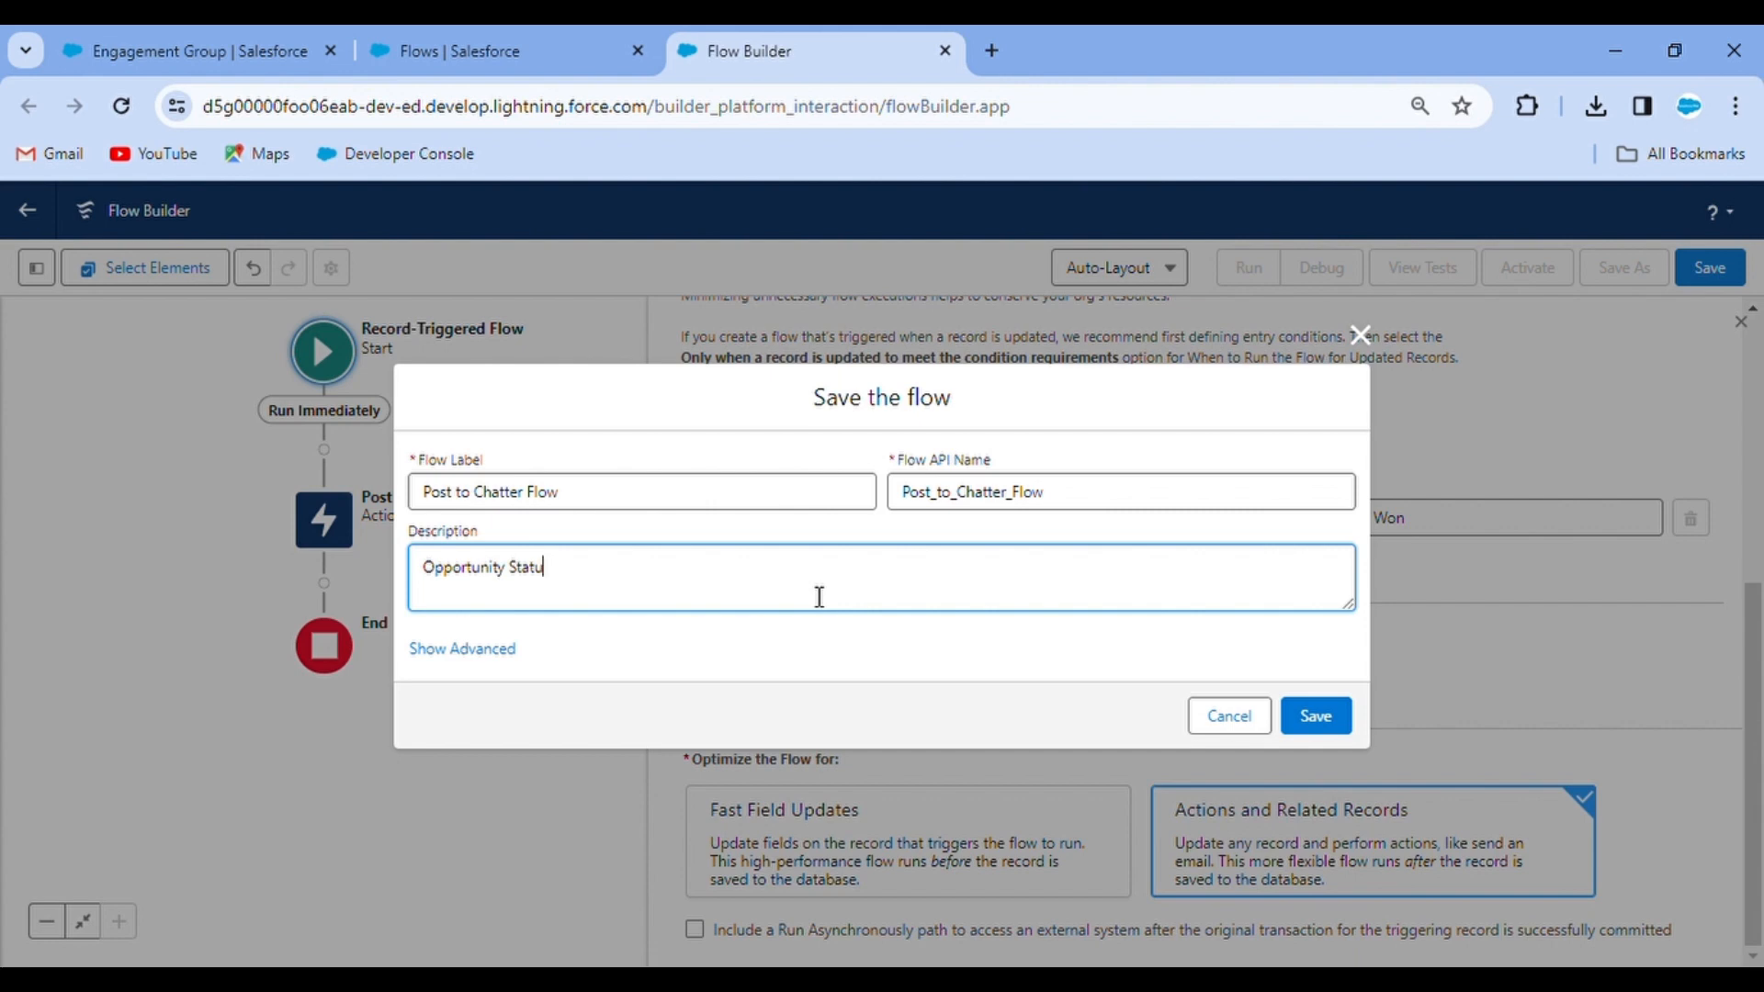
pyautogui.write('s updates t')
pyautogui.press('BackSpace')
pyautogui.write('on Chatter')
pyautogui.click(1316, 718)
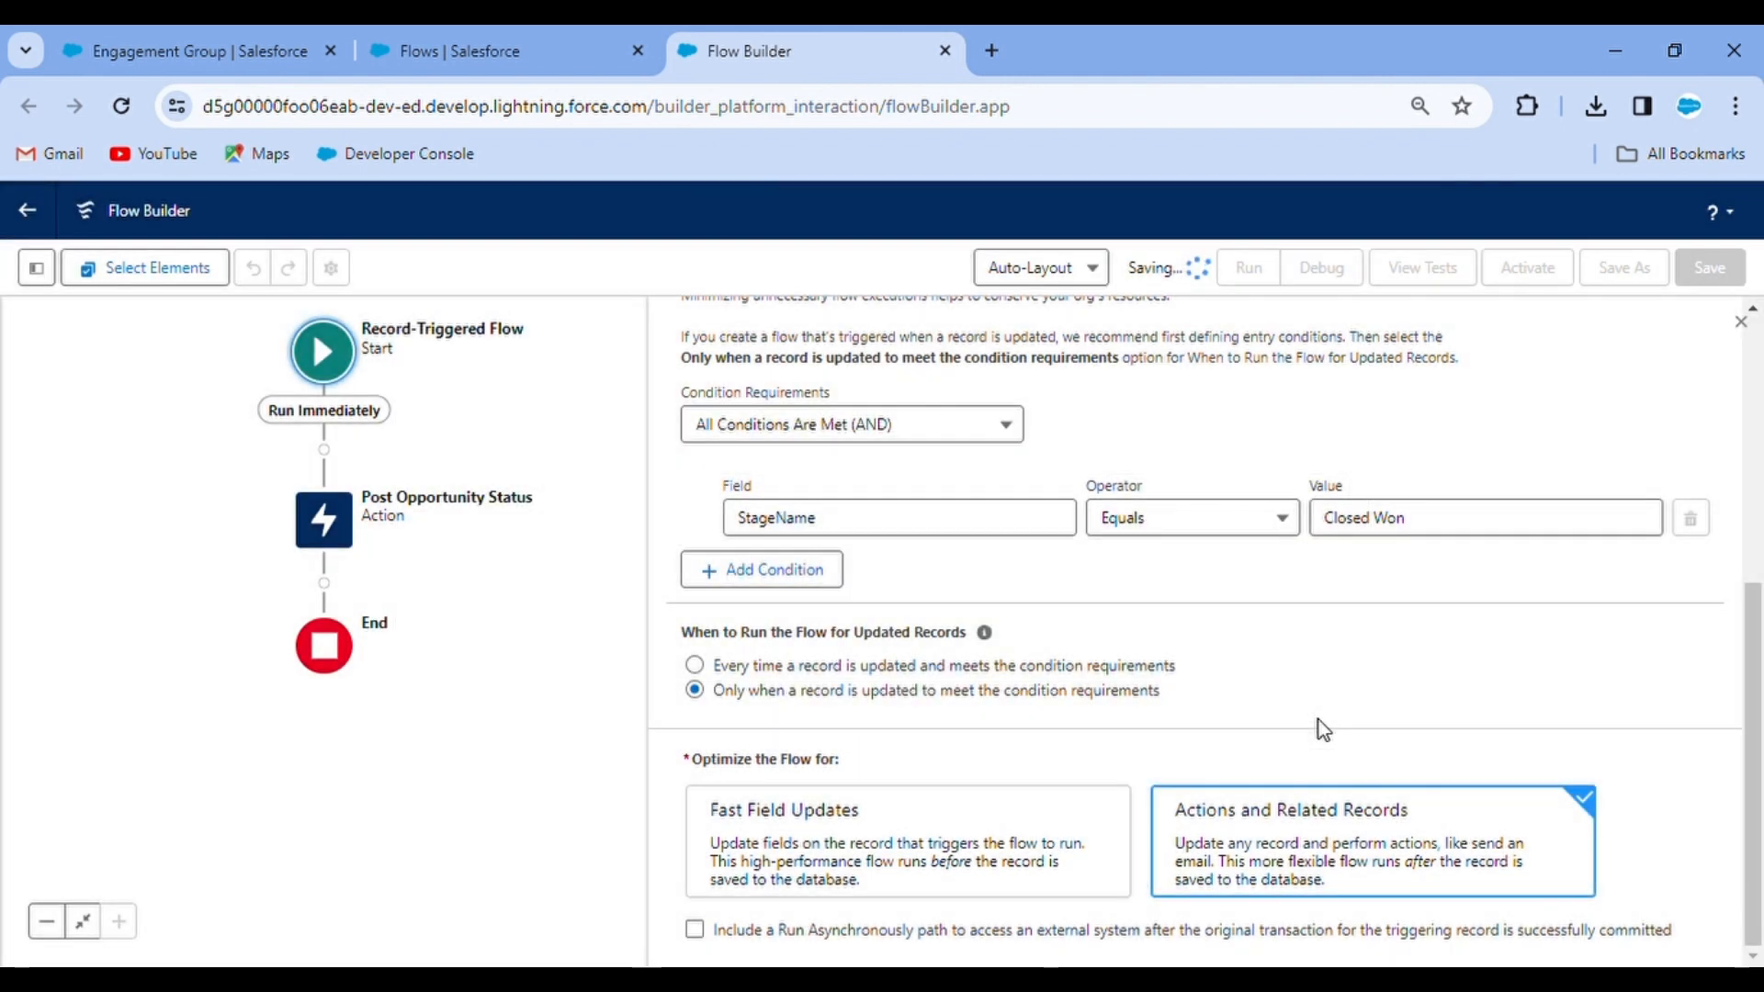
# Step: Activate the flow and review its object, trigger and entry condition settings
pyautogui.click(1543, 268)
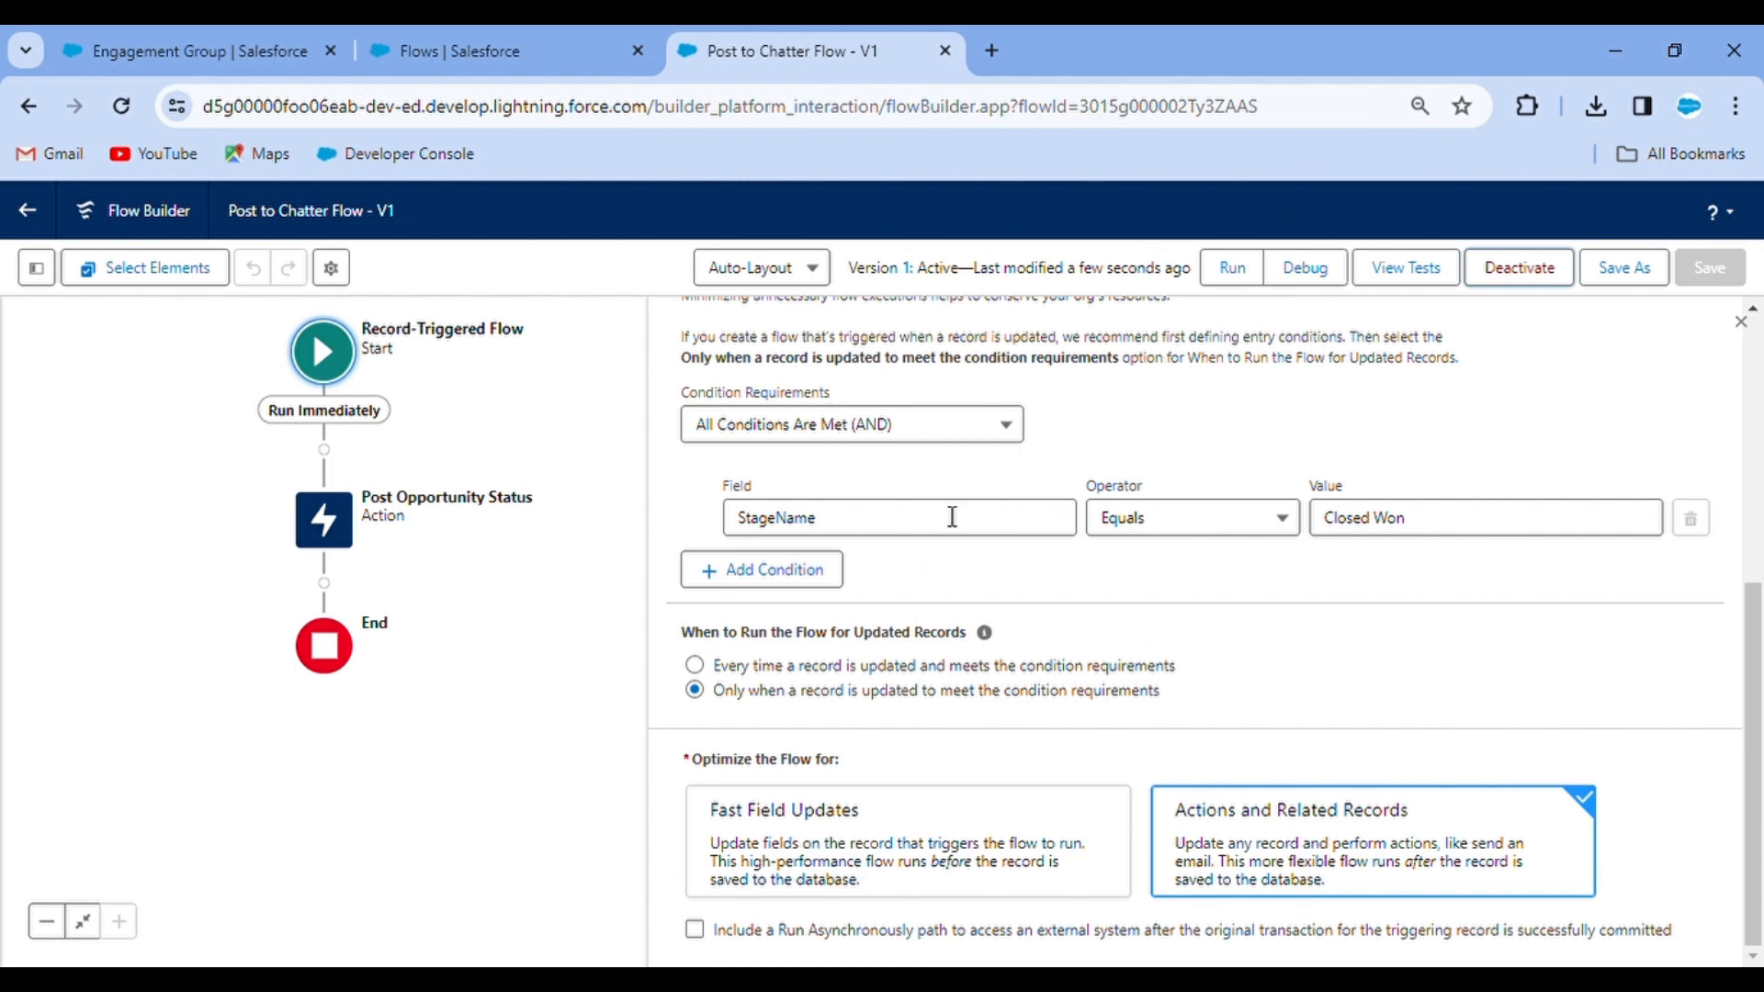
pyautogui.scroll(5, 949, 512)
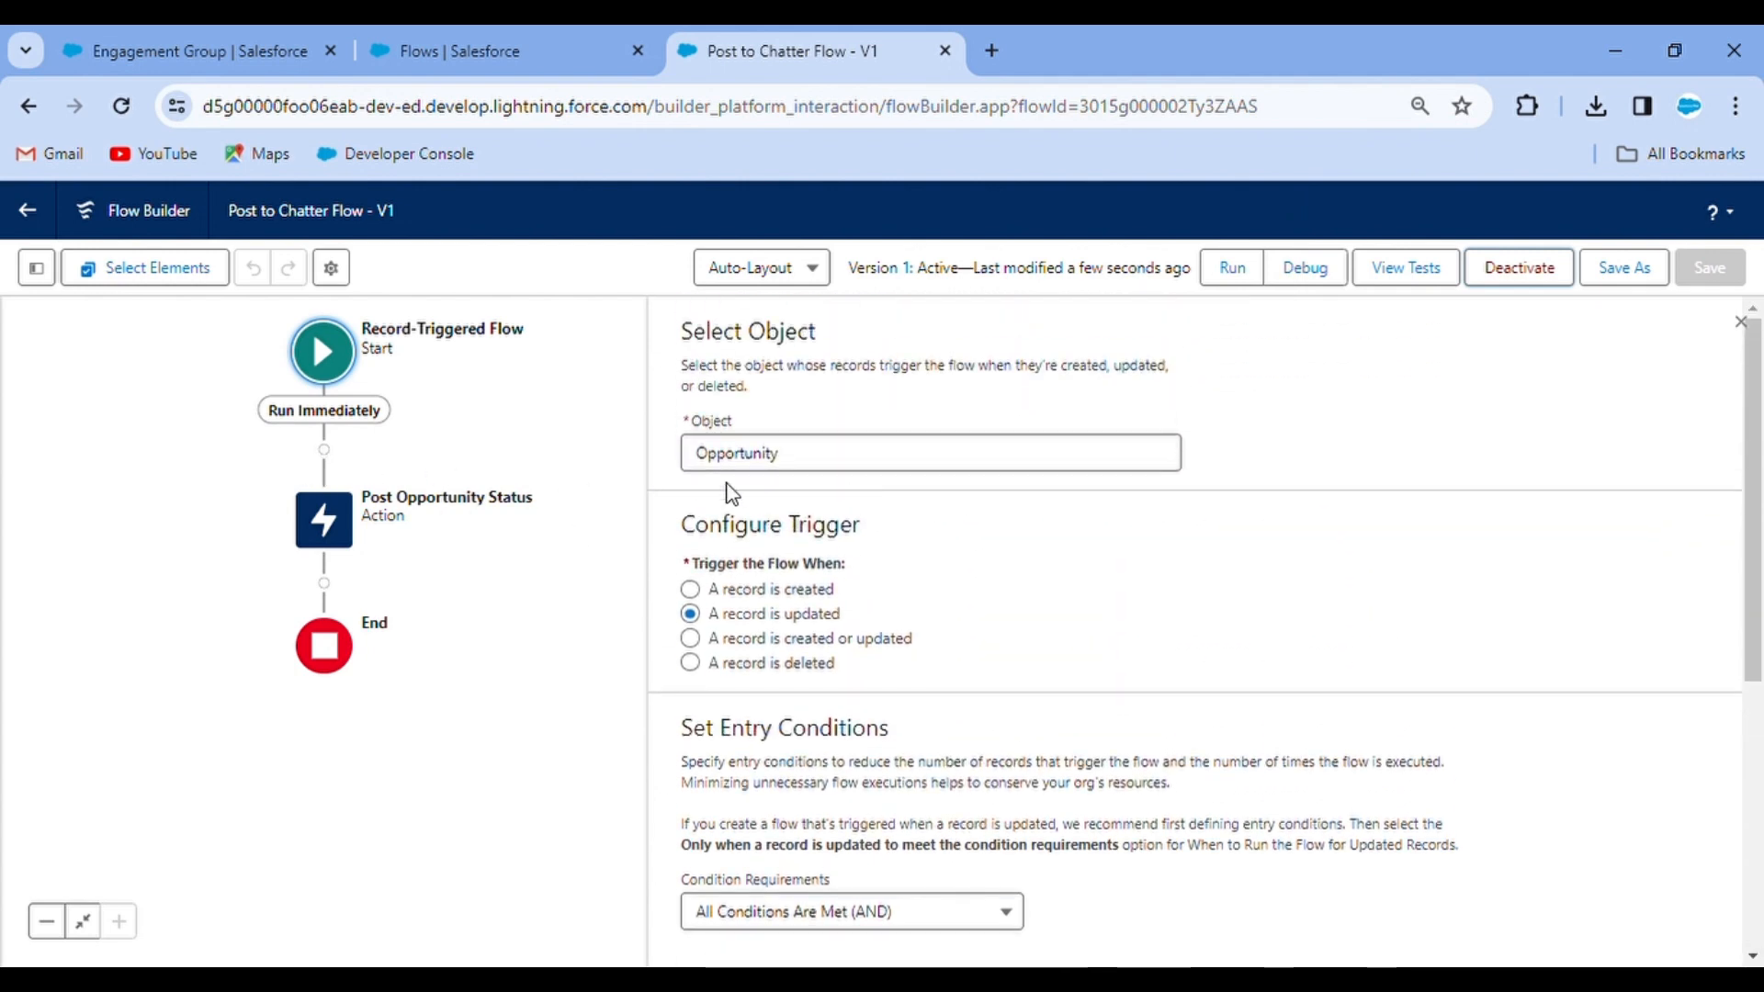
pyautogui.scroll(-5, 929, 606)
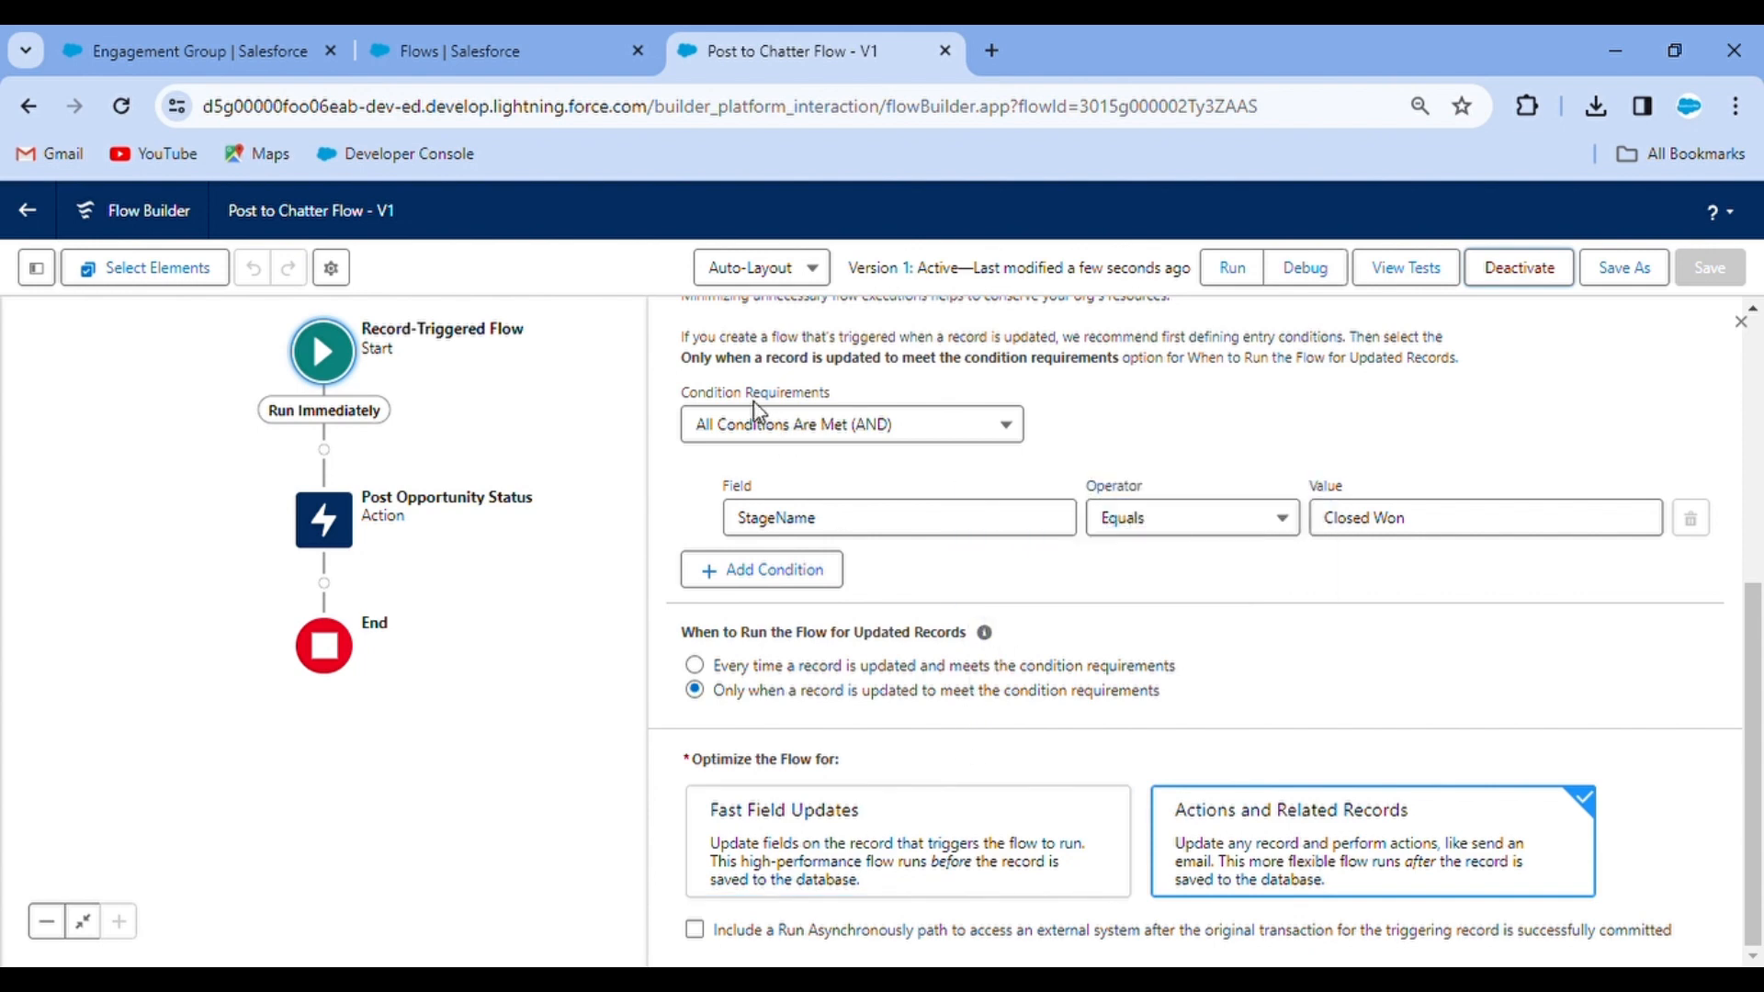
# Step: Open the Dickenson Mobile Generators record from the All Opportunities list and show its details down to the Stage field
pyautogui.click(252, 27)
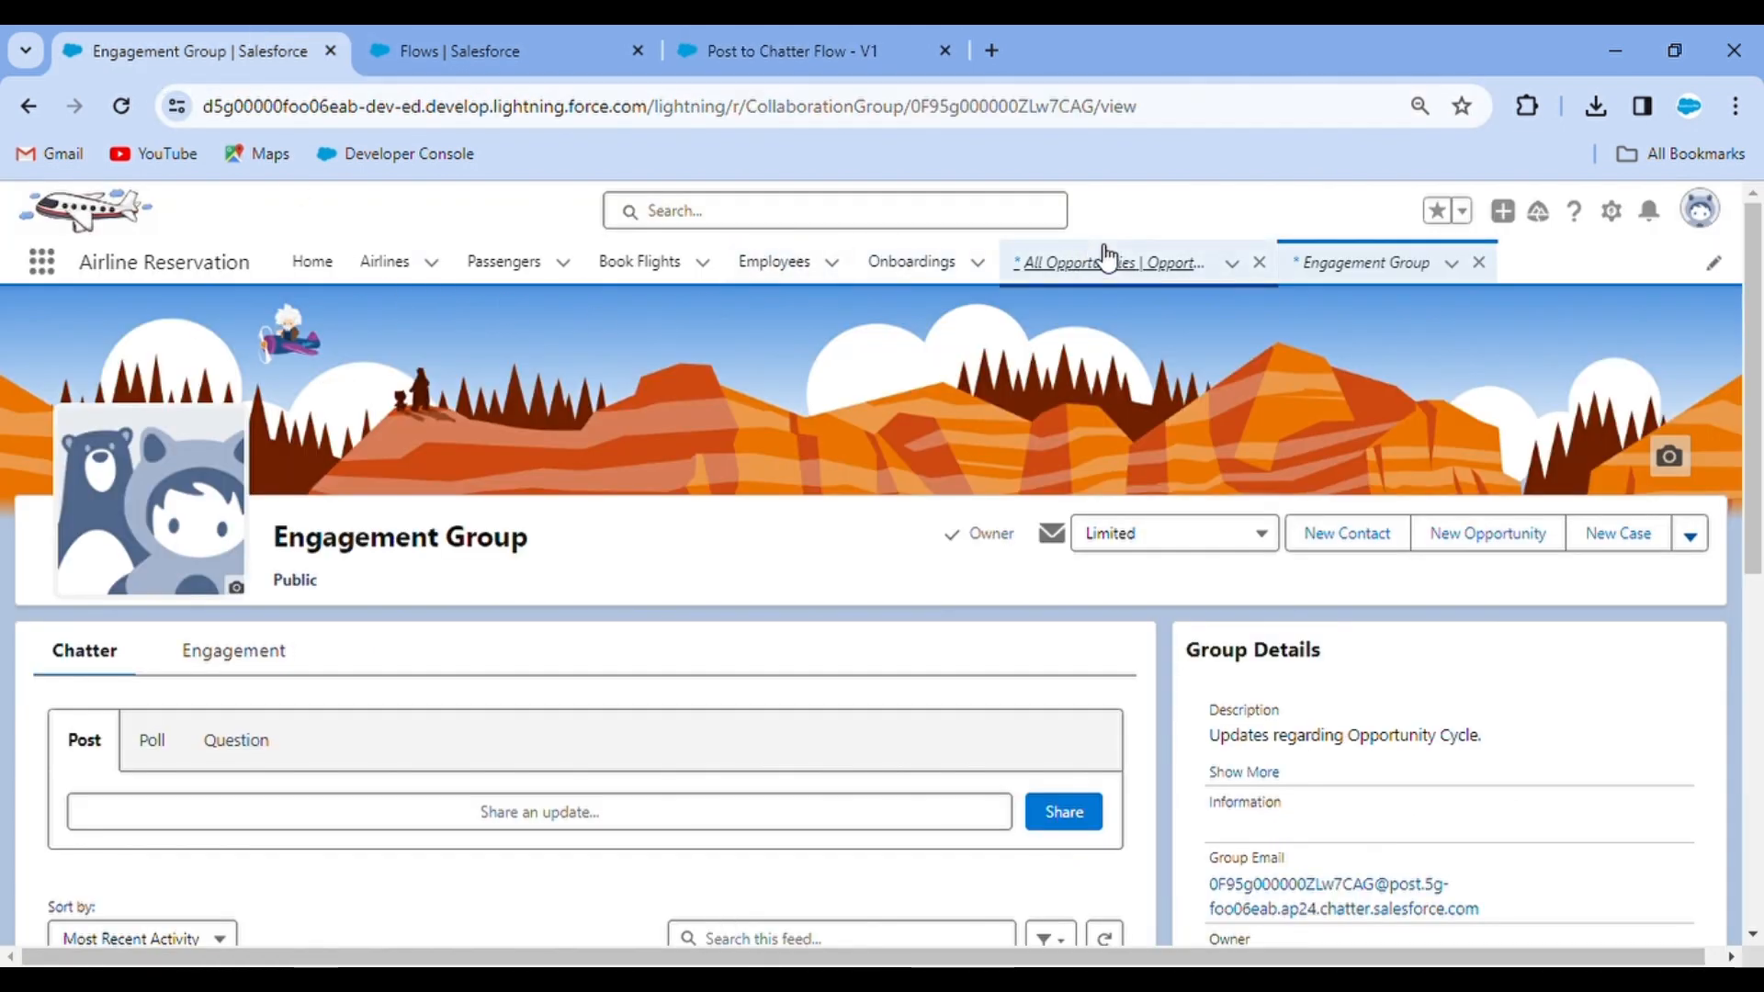
pyautogui.click(1108, 260)
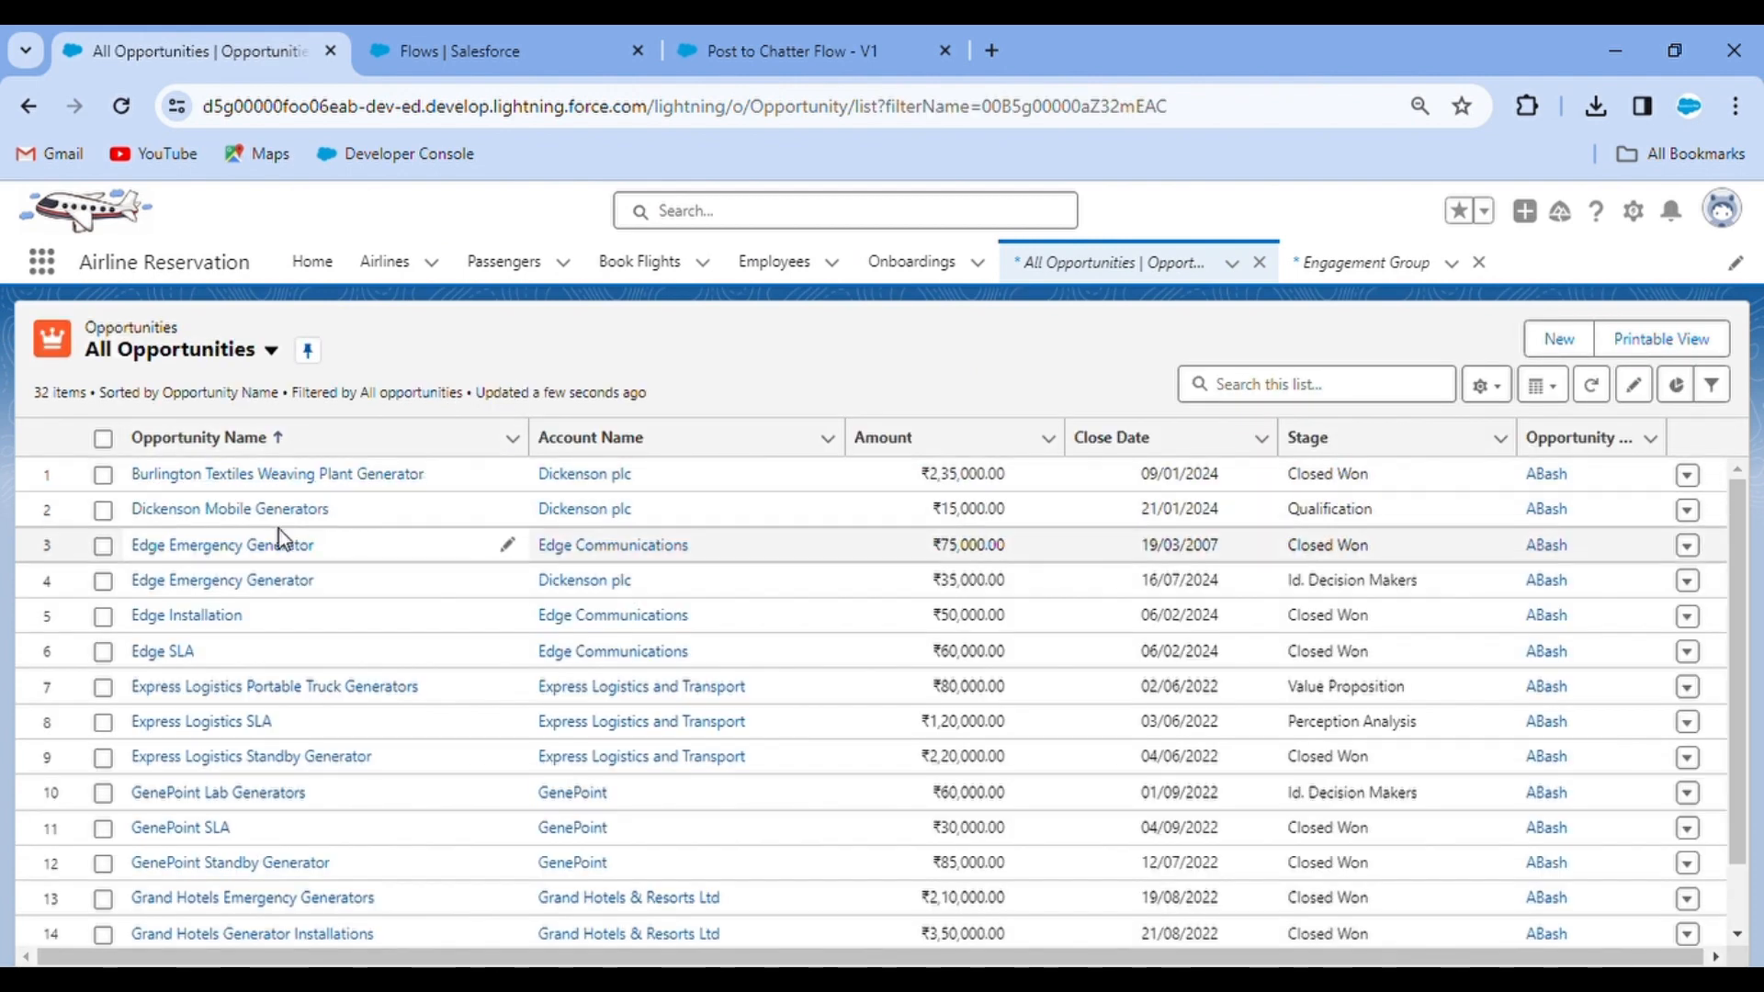
pyautogui.click(221, 509)
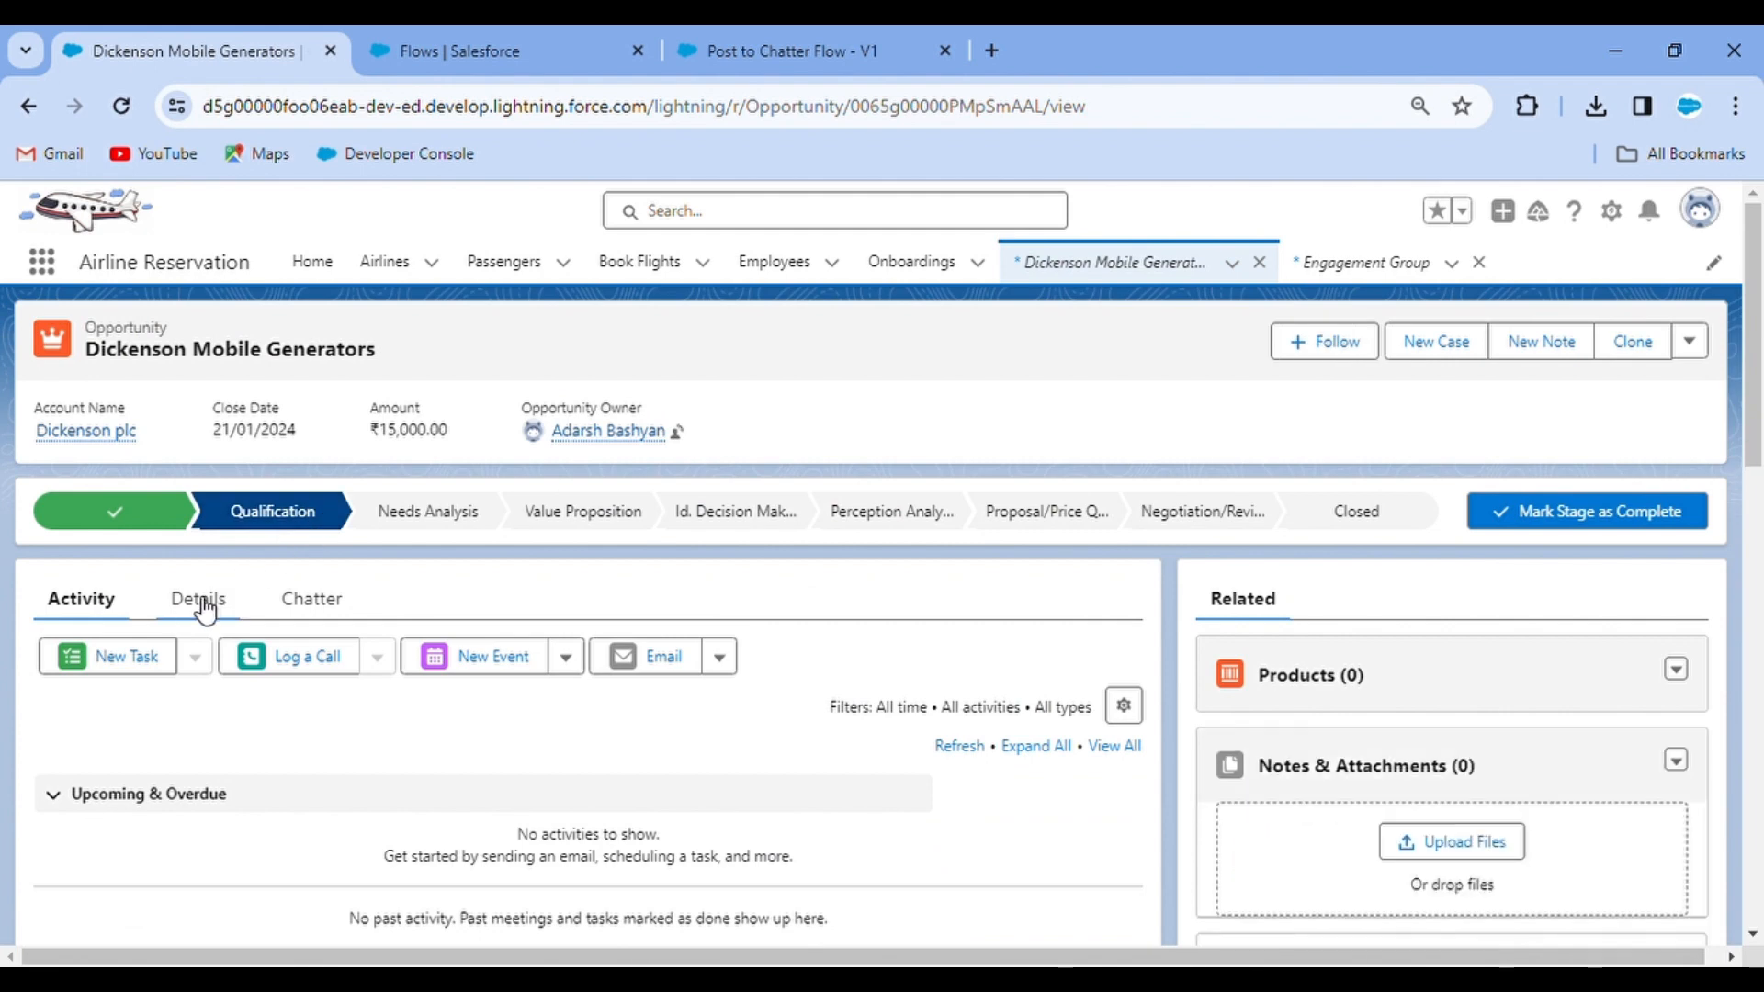
pyautogui.click(204, 606)
pyautogui.scroll(-5, 441, 602)
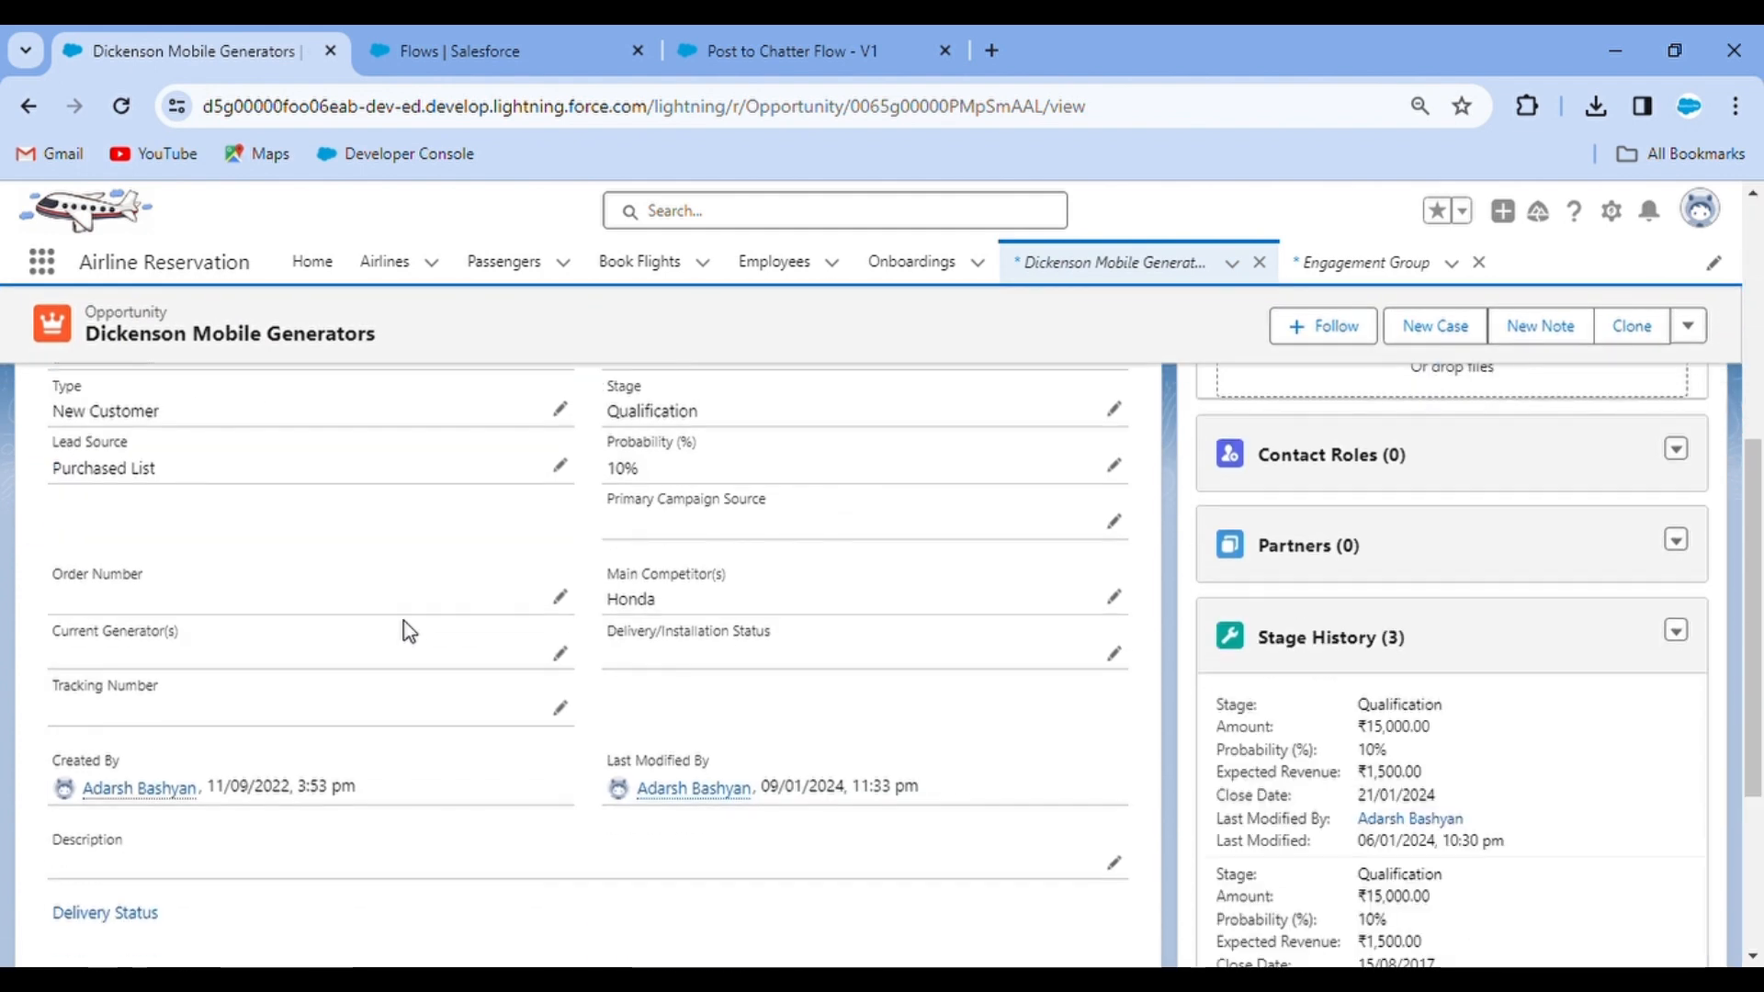
pyautogui.scroll(-1, 406, 622)
pyautogui.scroll(3, 515, 579)
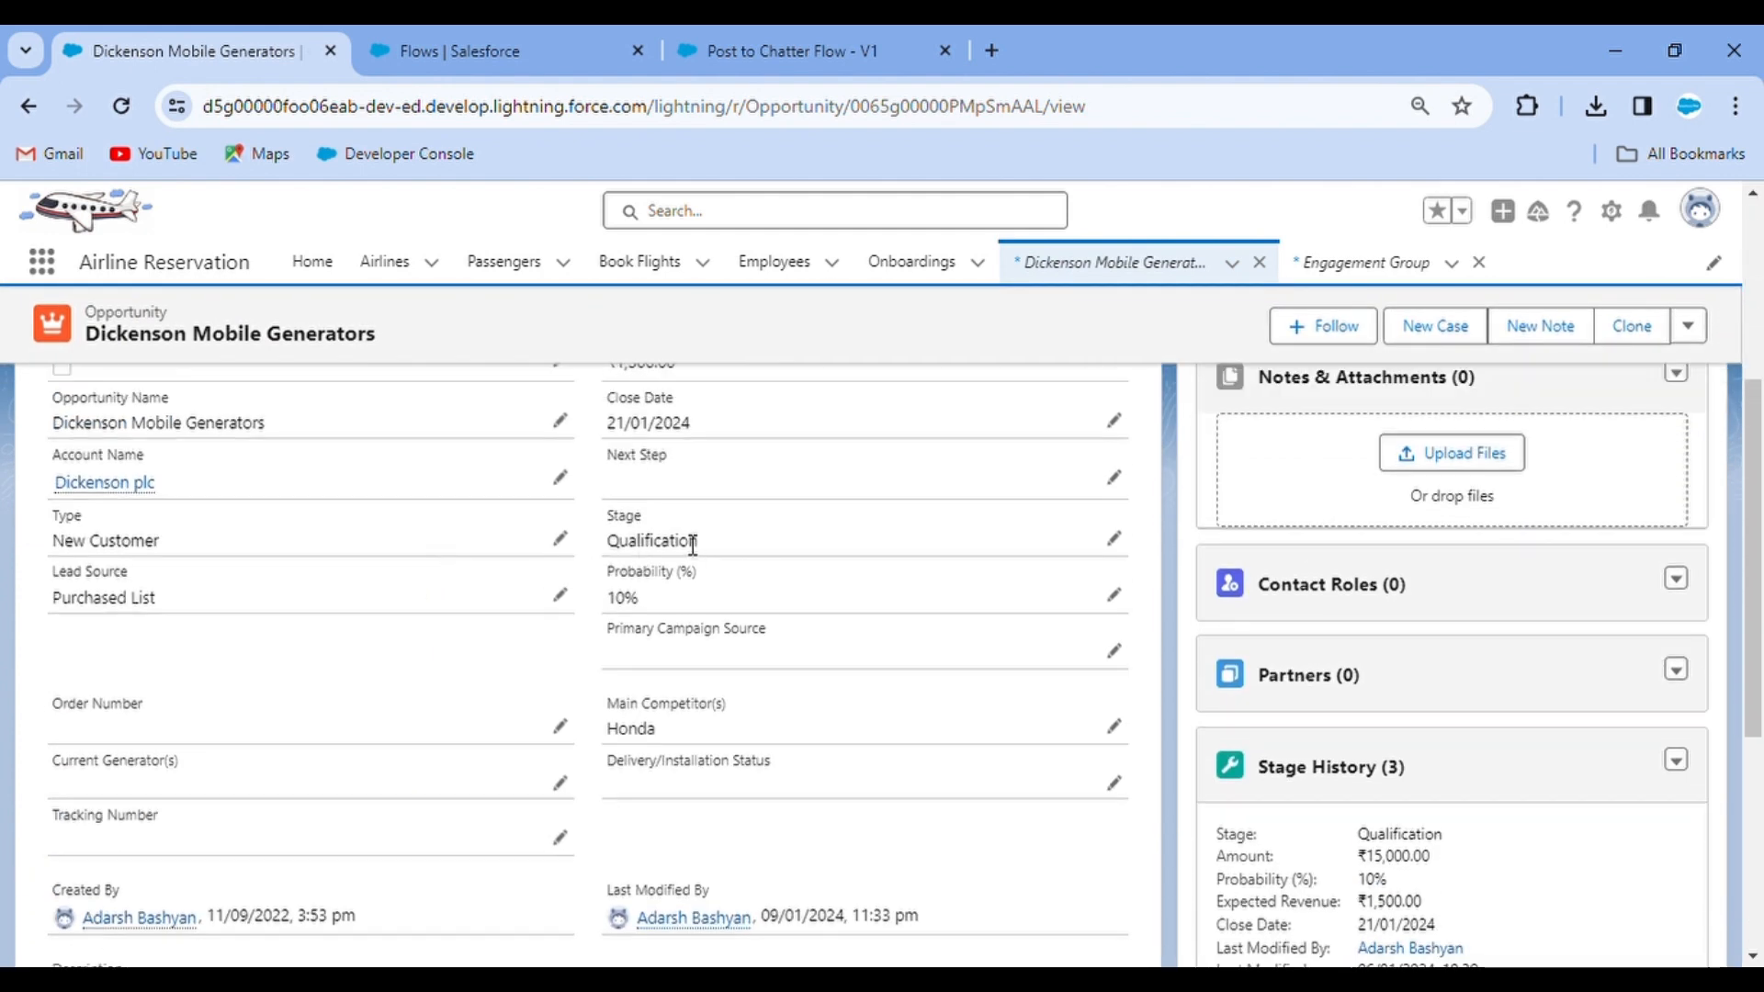
# Step: Set the Dickenson Mobile Generators opportunity's stage to Closed Won and save the record
pyautogui.click(1114, 539)
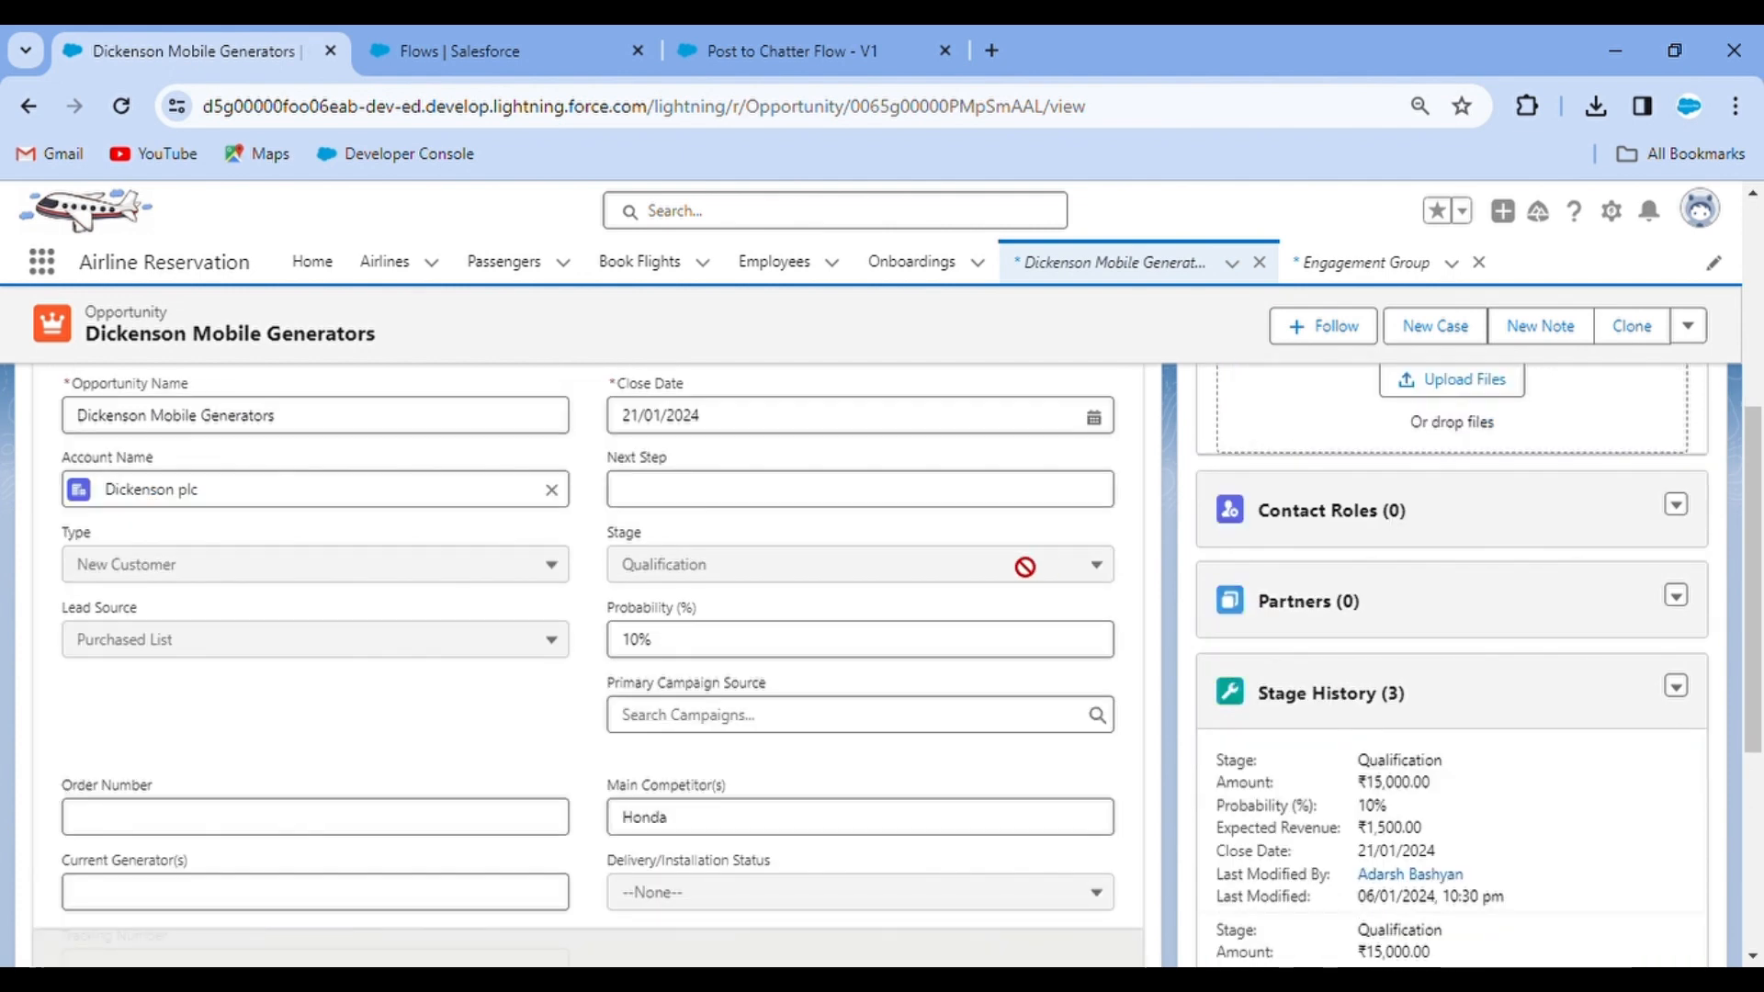
pyautogui.click(796, 581)
pyautogui.scroll(-2, 799, 713)
pyautogui.scroll(-3, 752, 746)
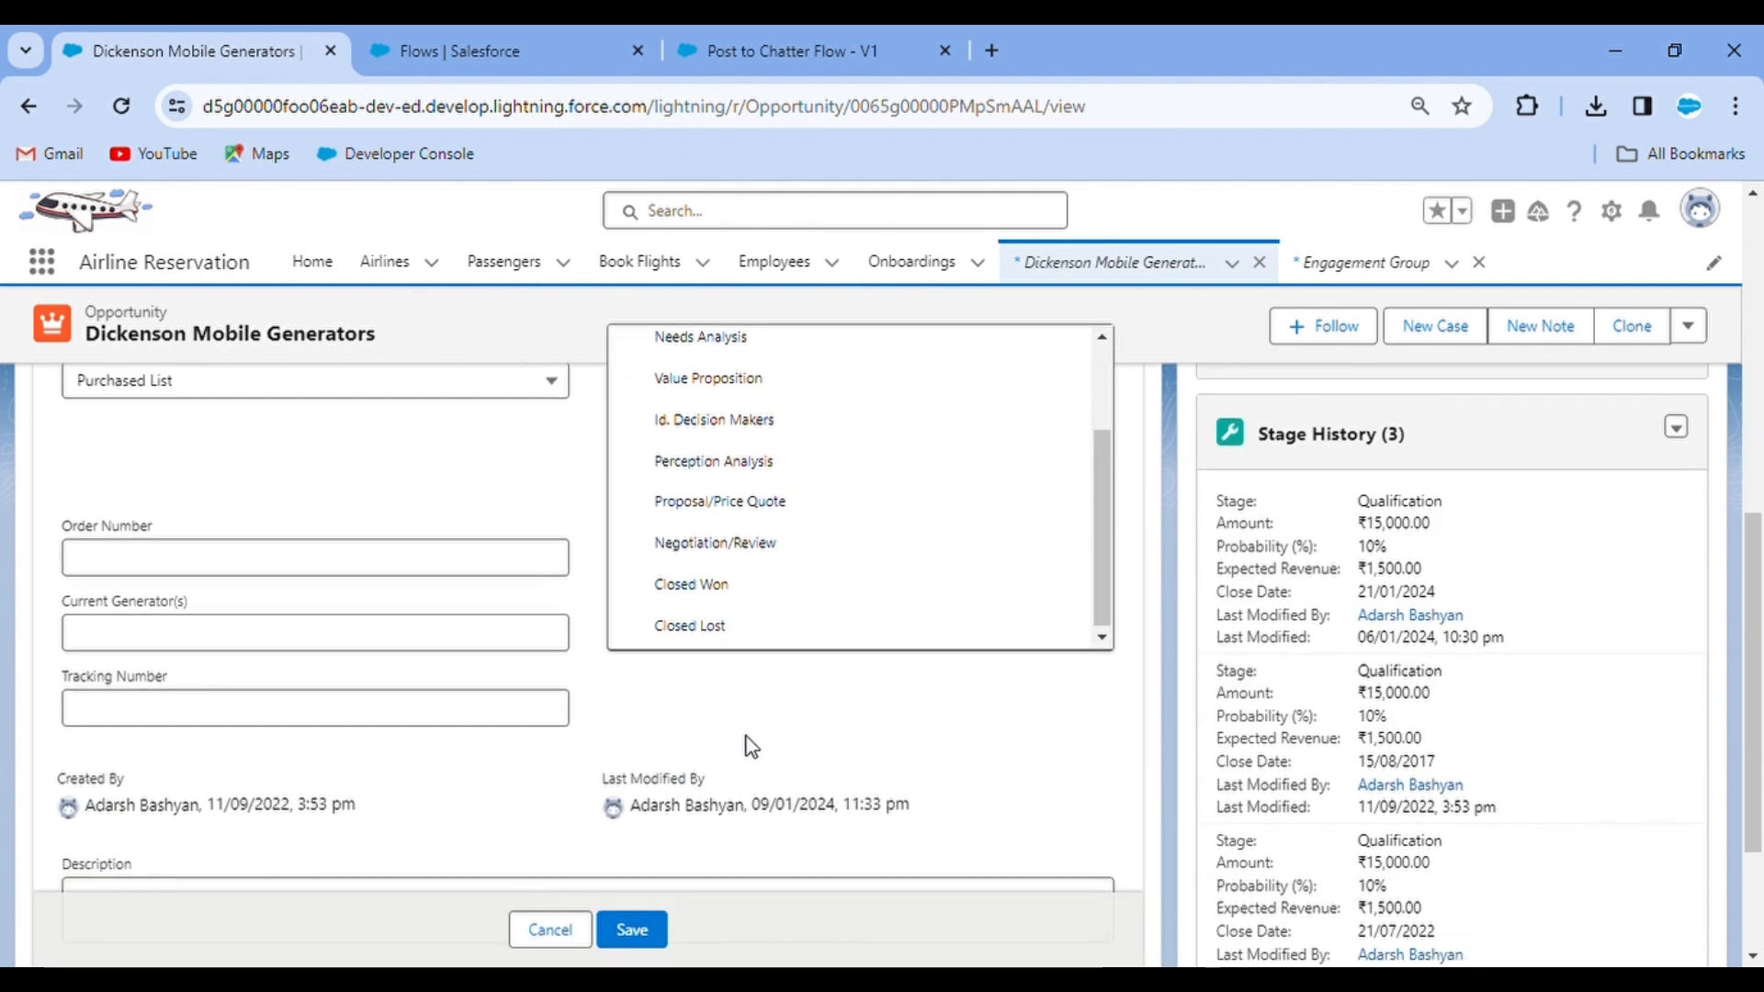
pyautogui.click(746, 586)
pyautogui.click(634, 931)
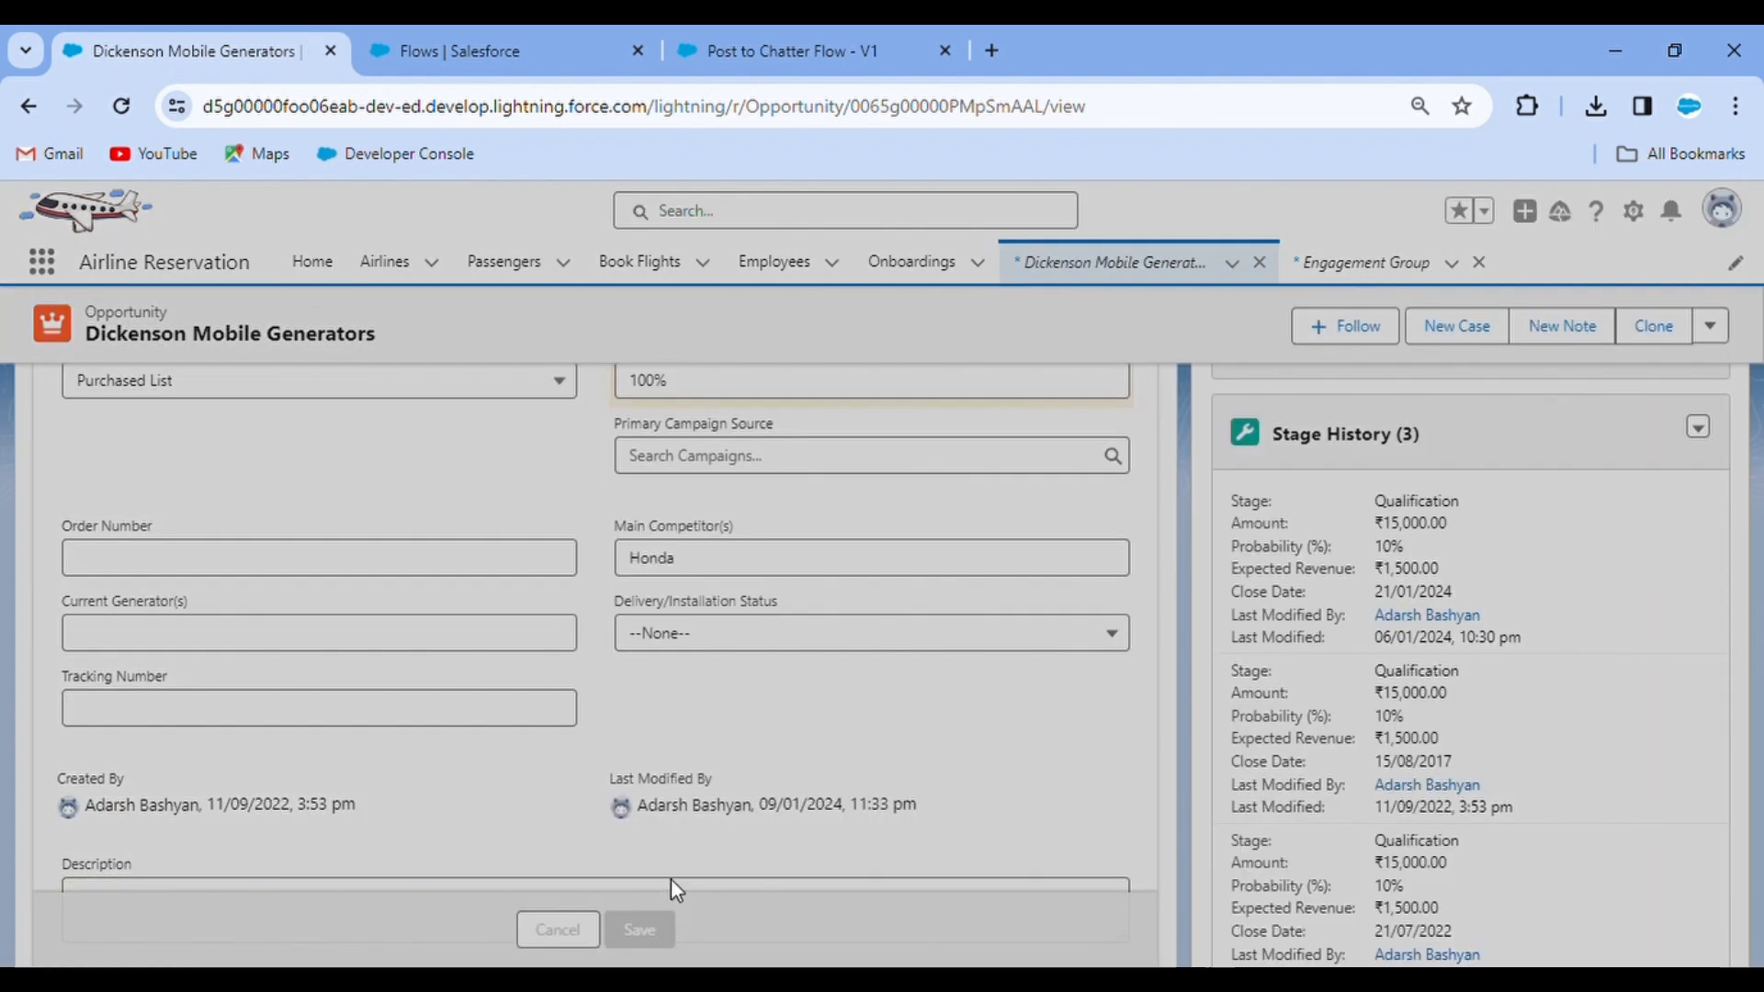
pyautogui.scroll(2, 779, 489)
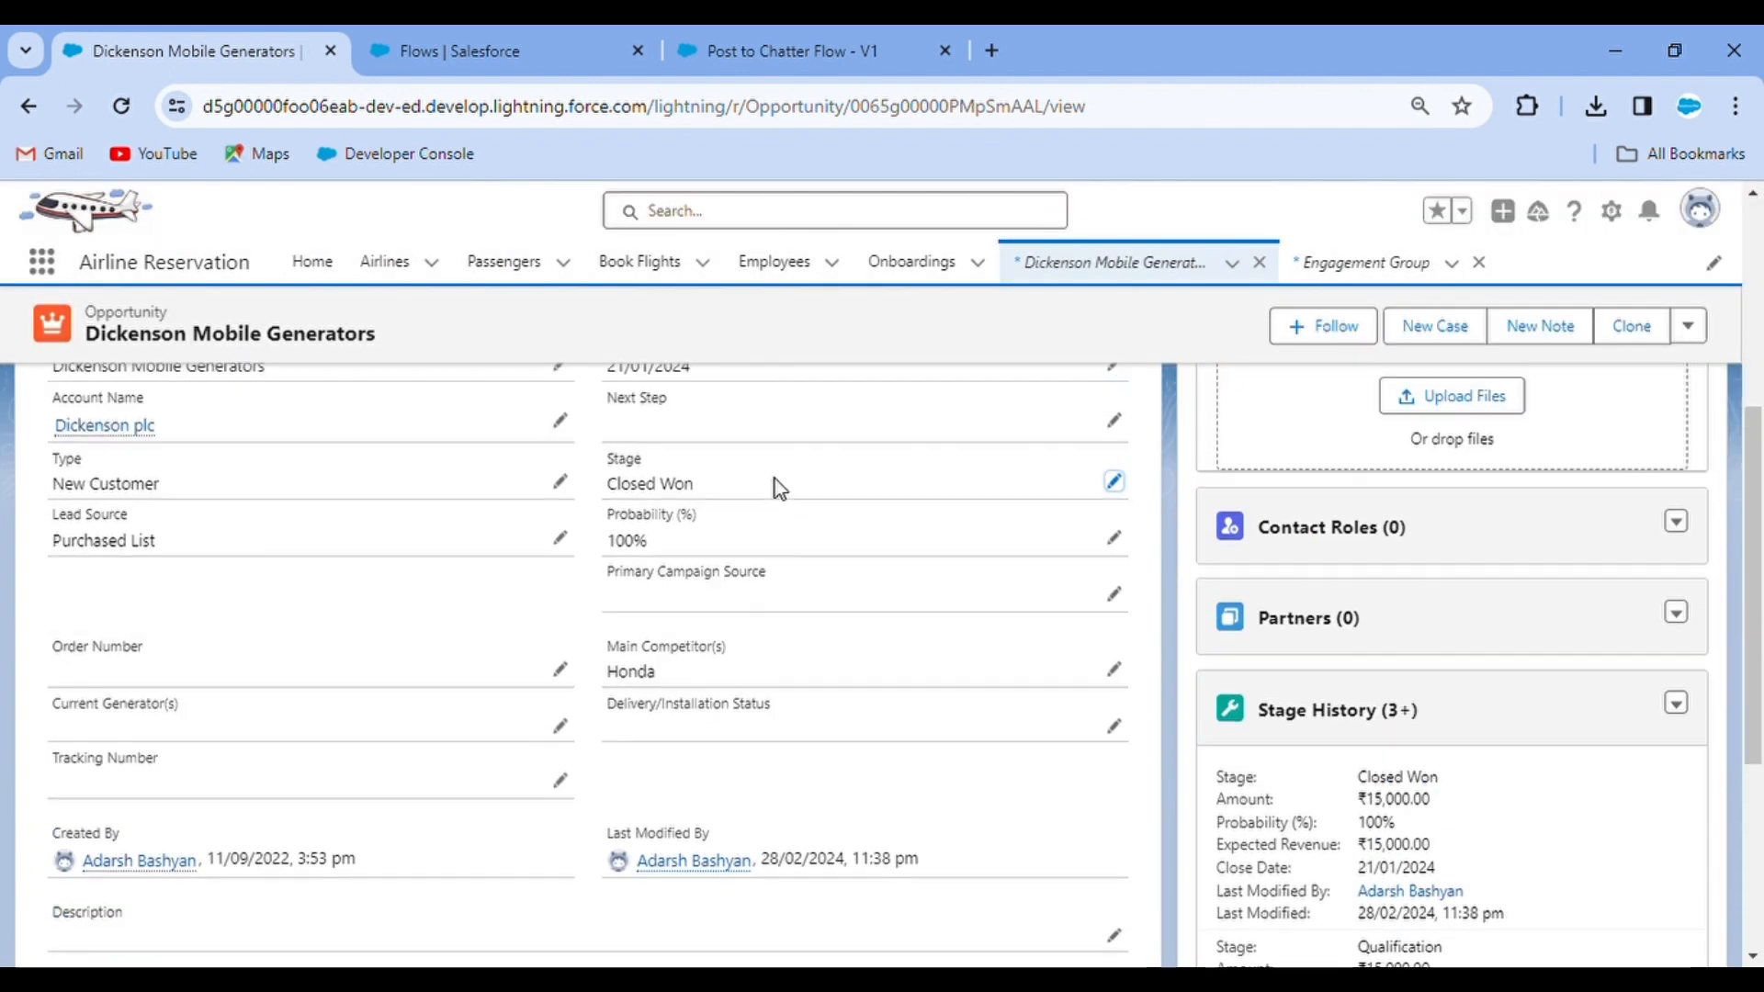
pyautogui.scroll(1, 779, 489)
# Step: Open the Engagement Group from the recently viewed groups and check its Chatter feed for the flow's post
pyautogui.click(459, 51)
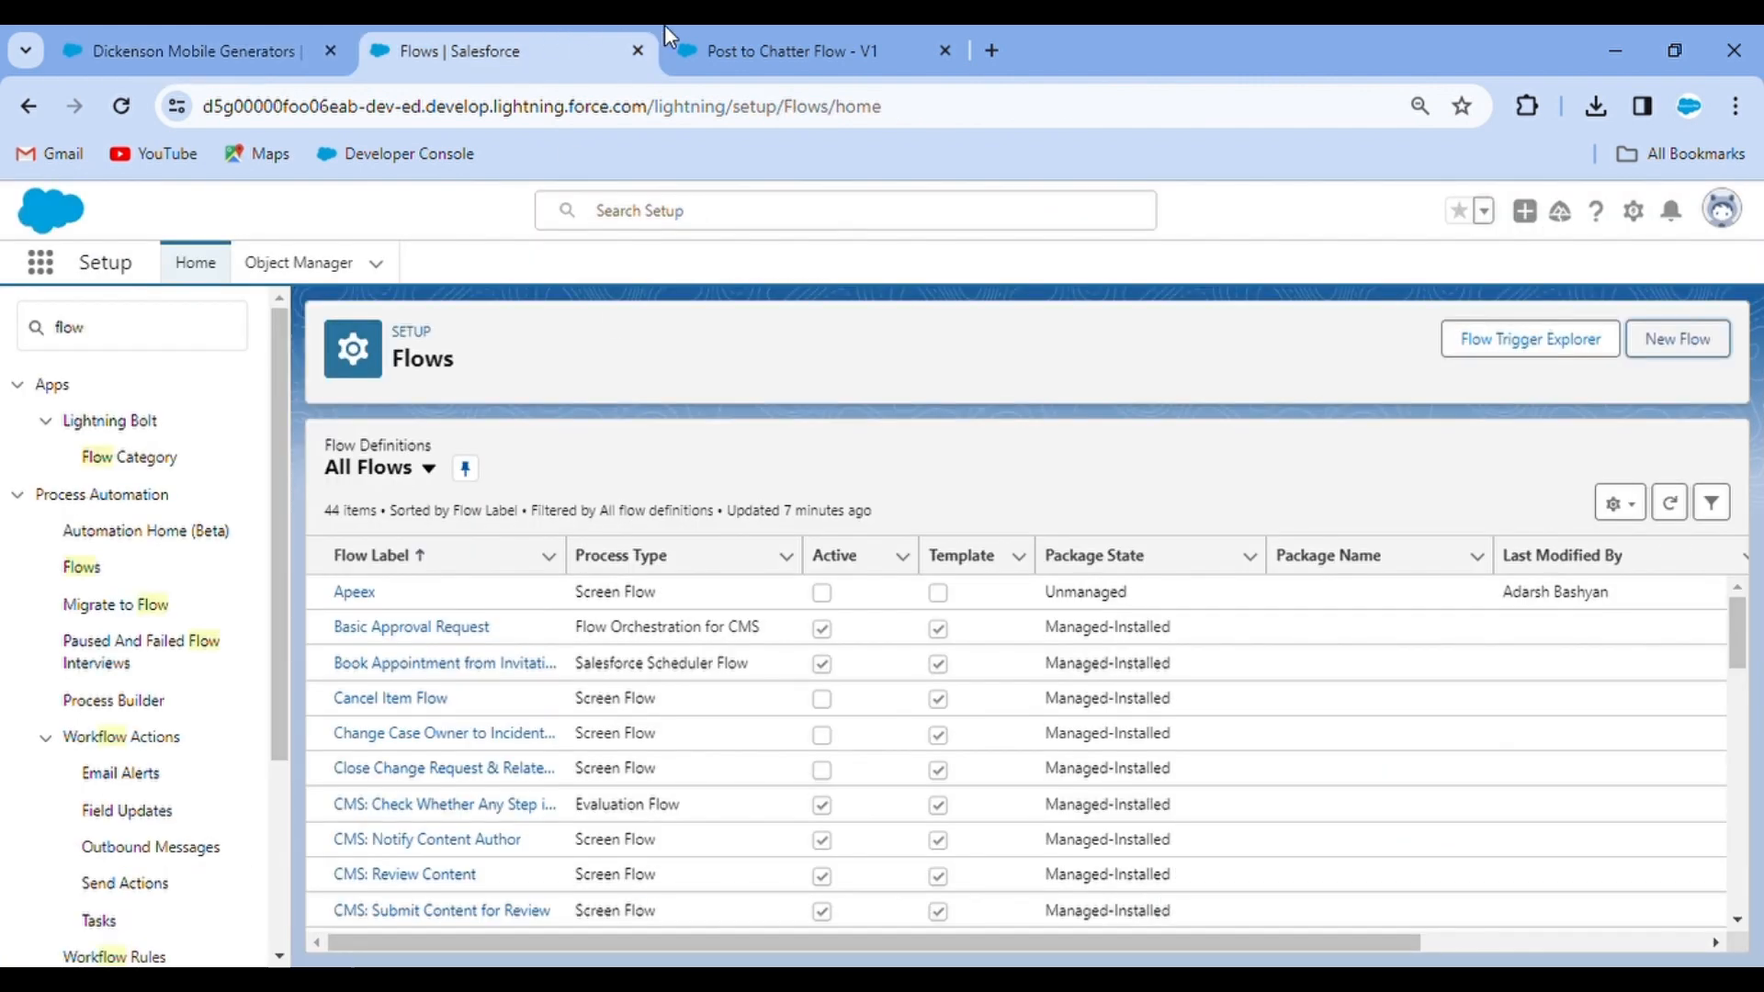
pyautogui.click(784, 53)
pyautogui.click(375, 33)
pyautogui.click(230, 50)
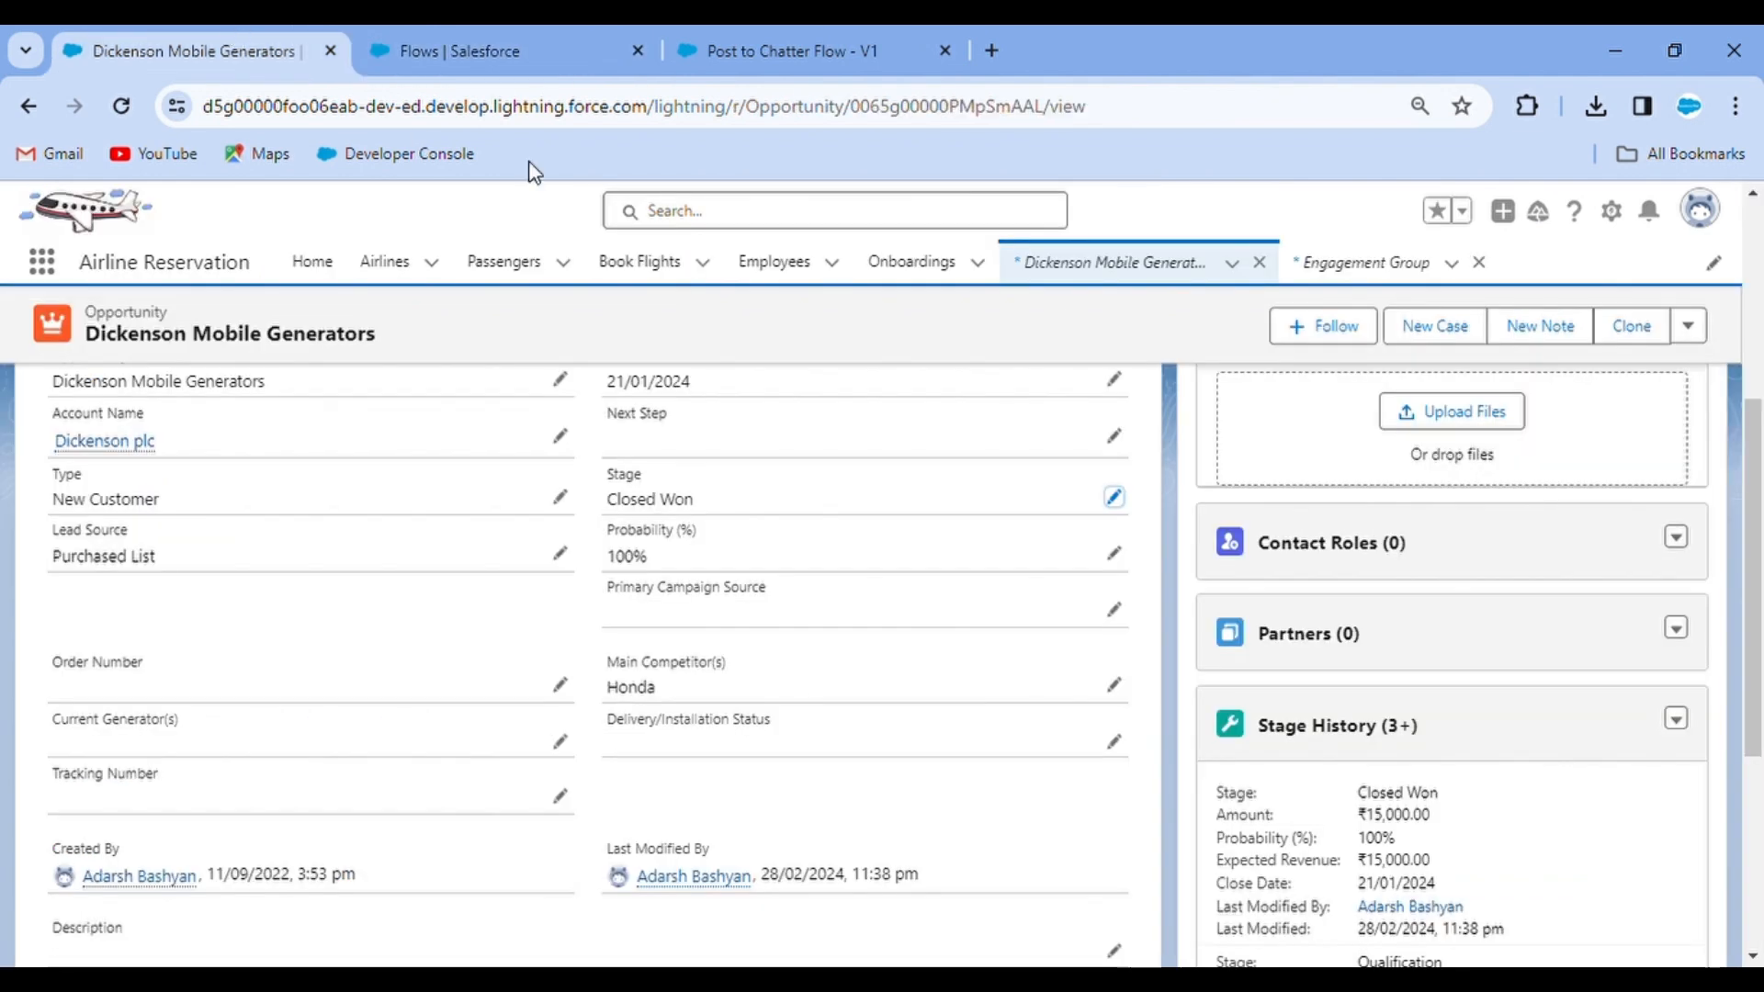
pyautogui.click(1332, 262)
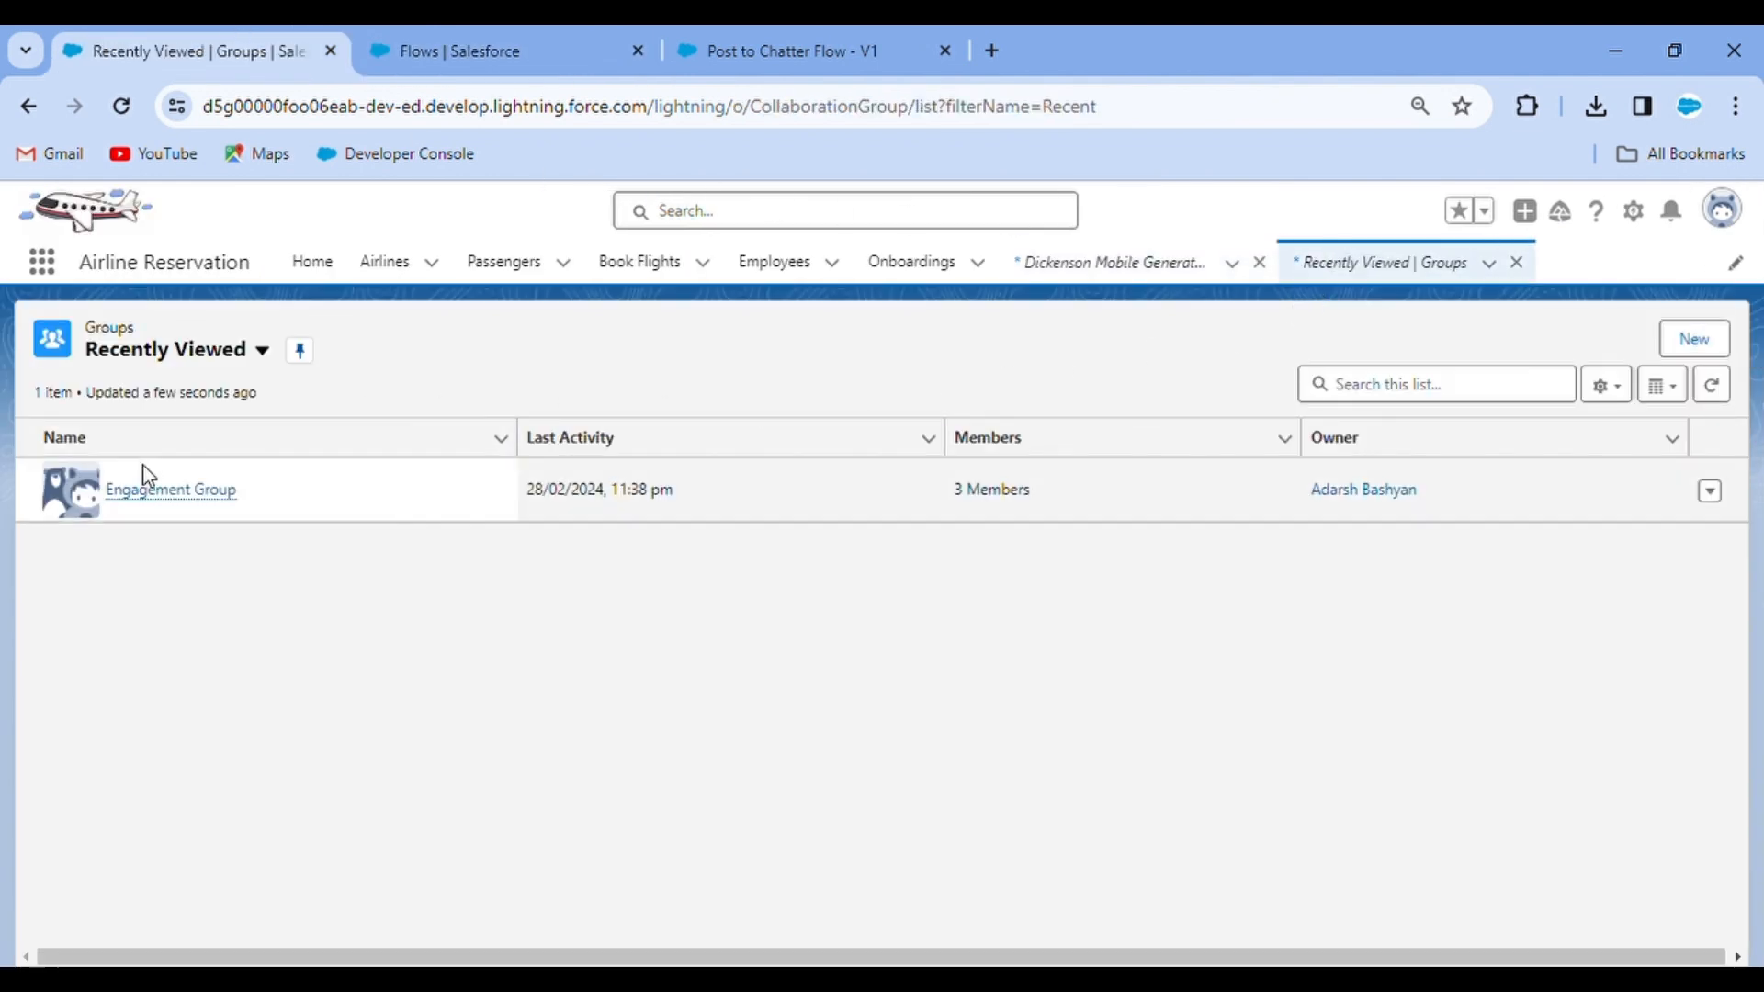
pyautogui.click(146, 489)
pyautogui.scroll(-3, 478, 552)
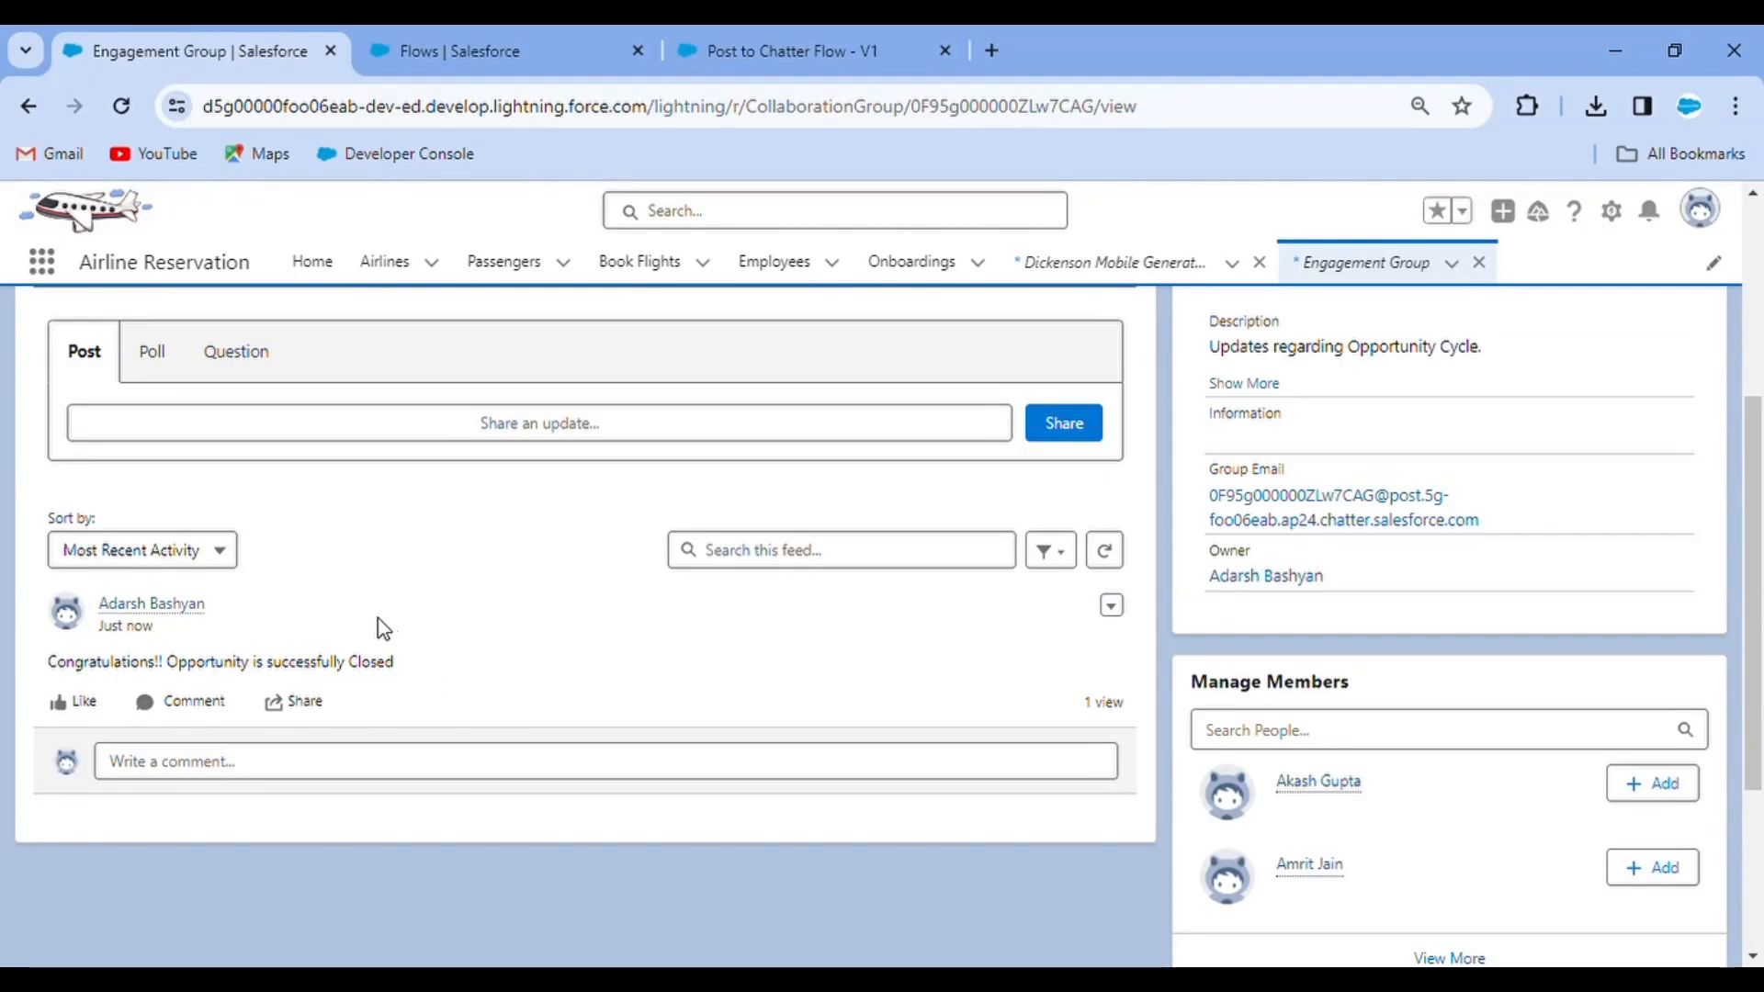
pyautogui.scroll(5, 284, 617)
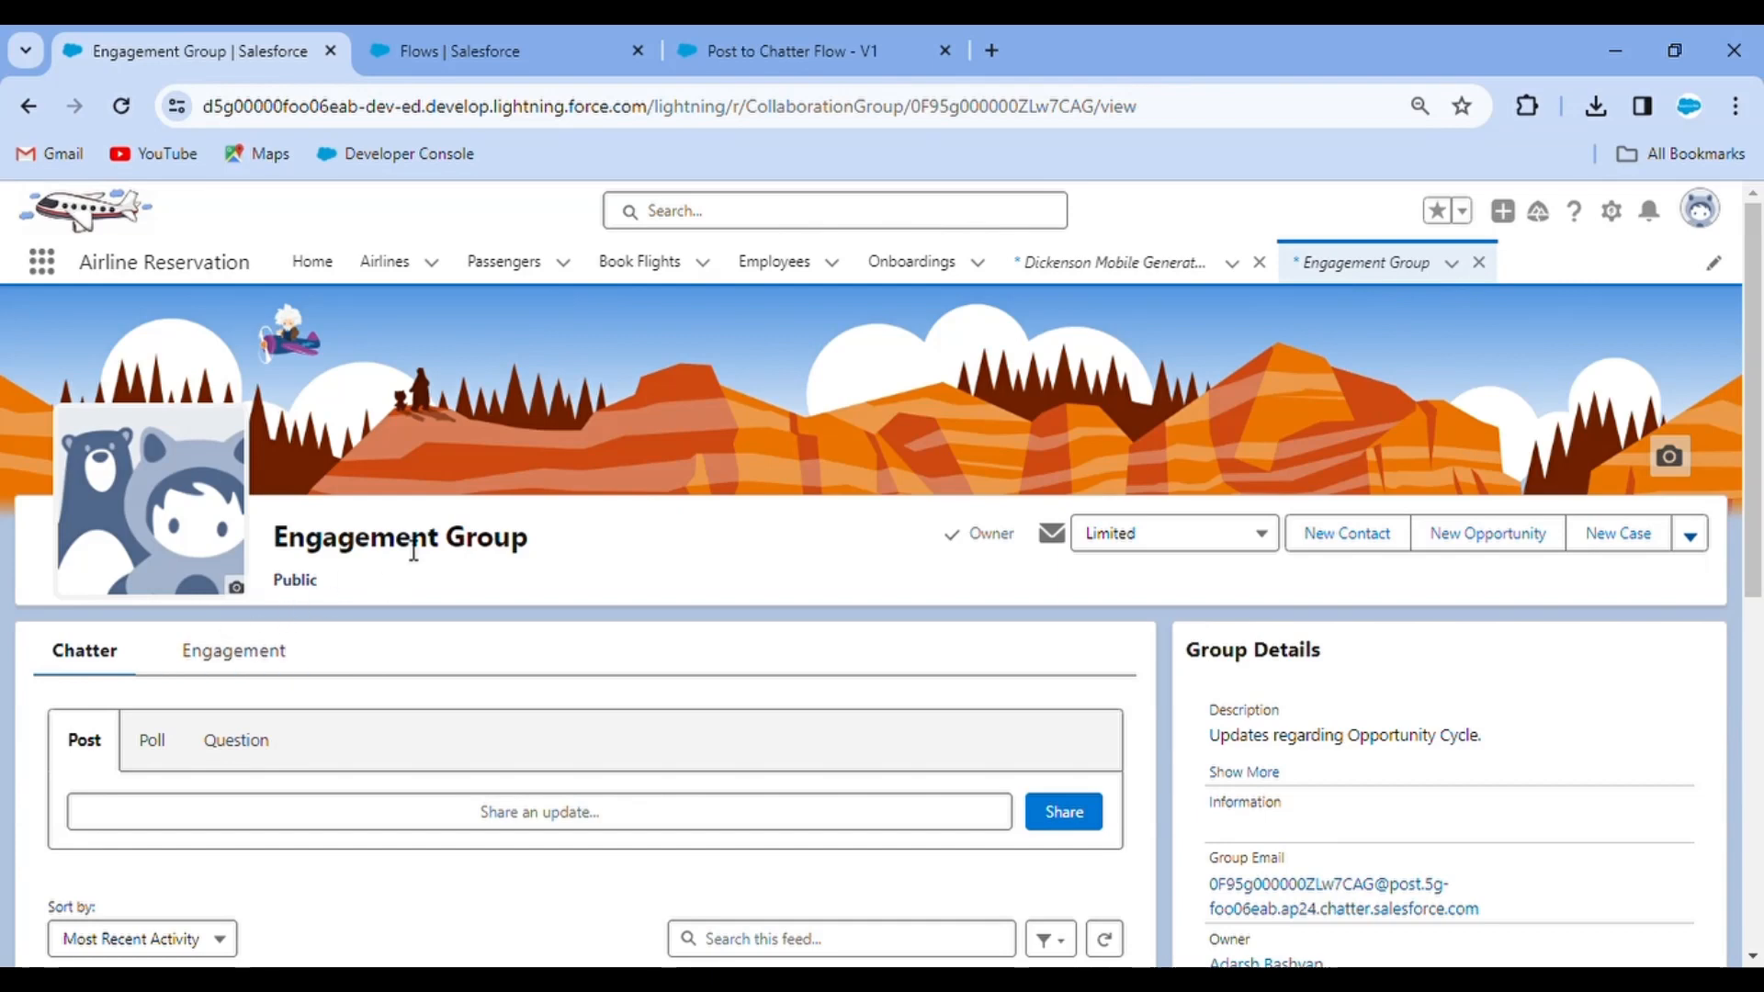
pyautogui.scroll(-6, 317, 704)
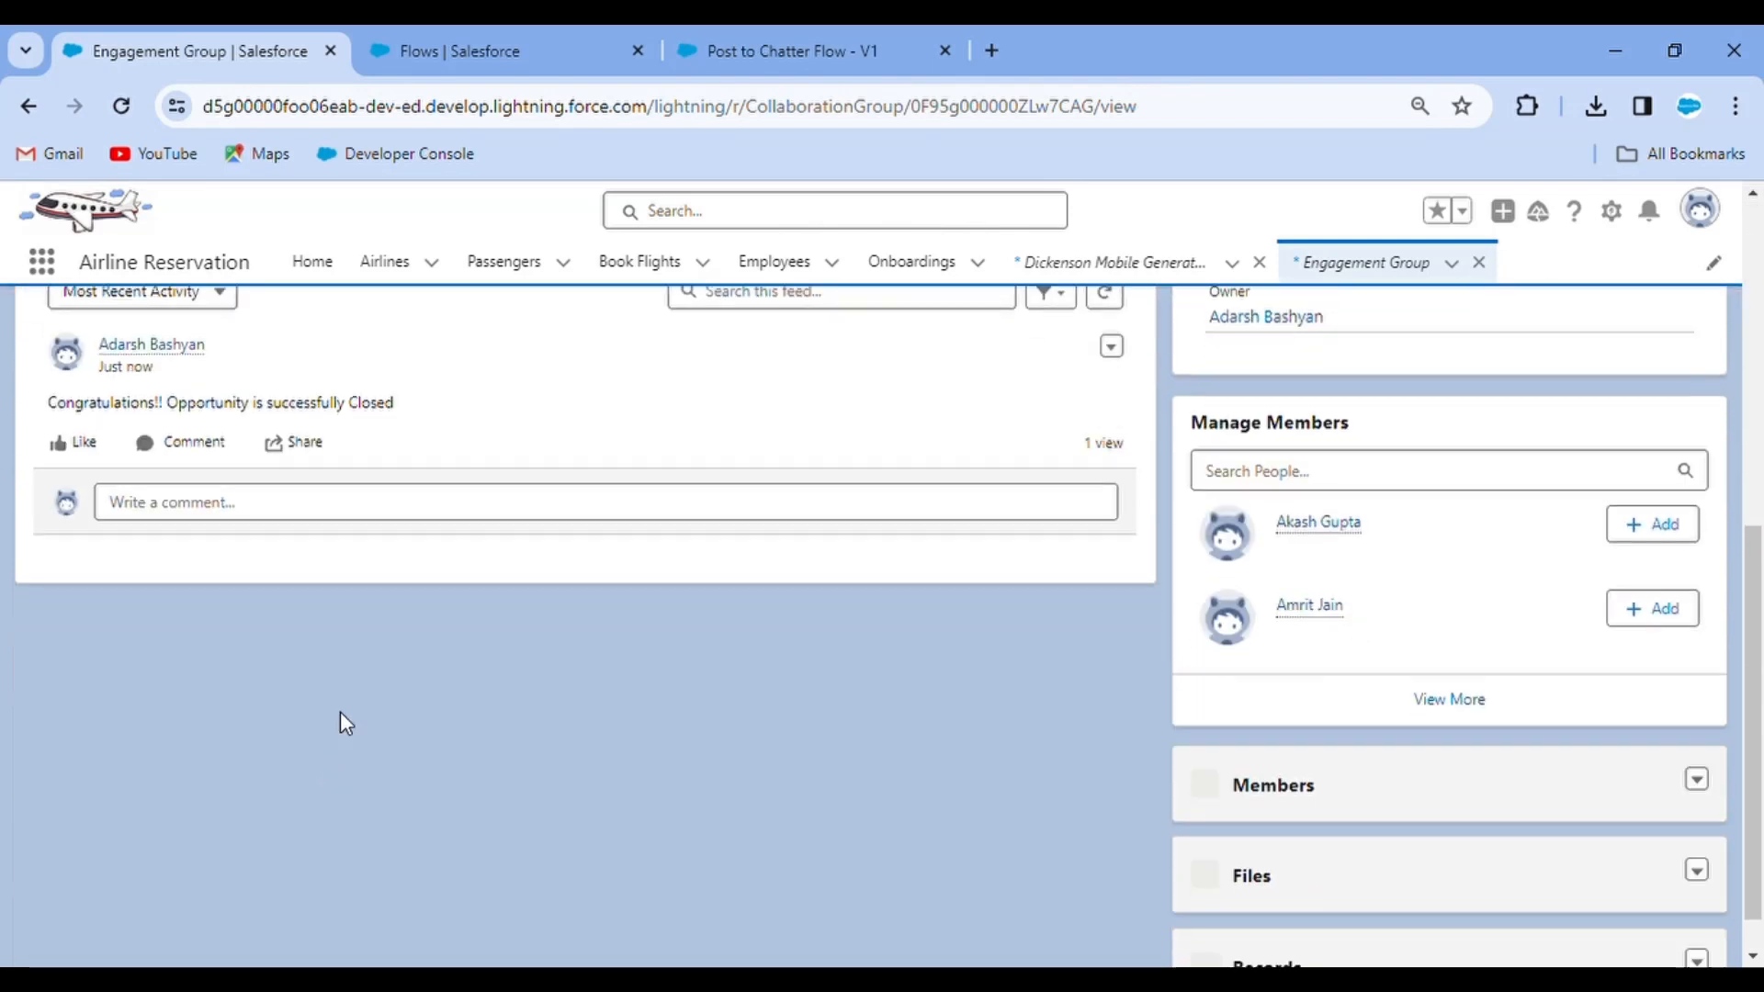
pyautogui.scroll(1, 344, 726)
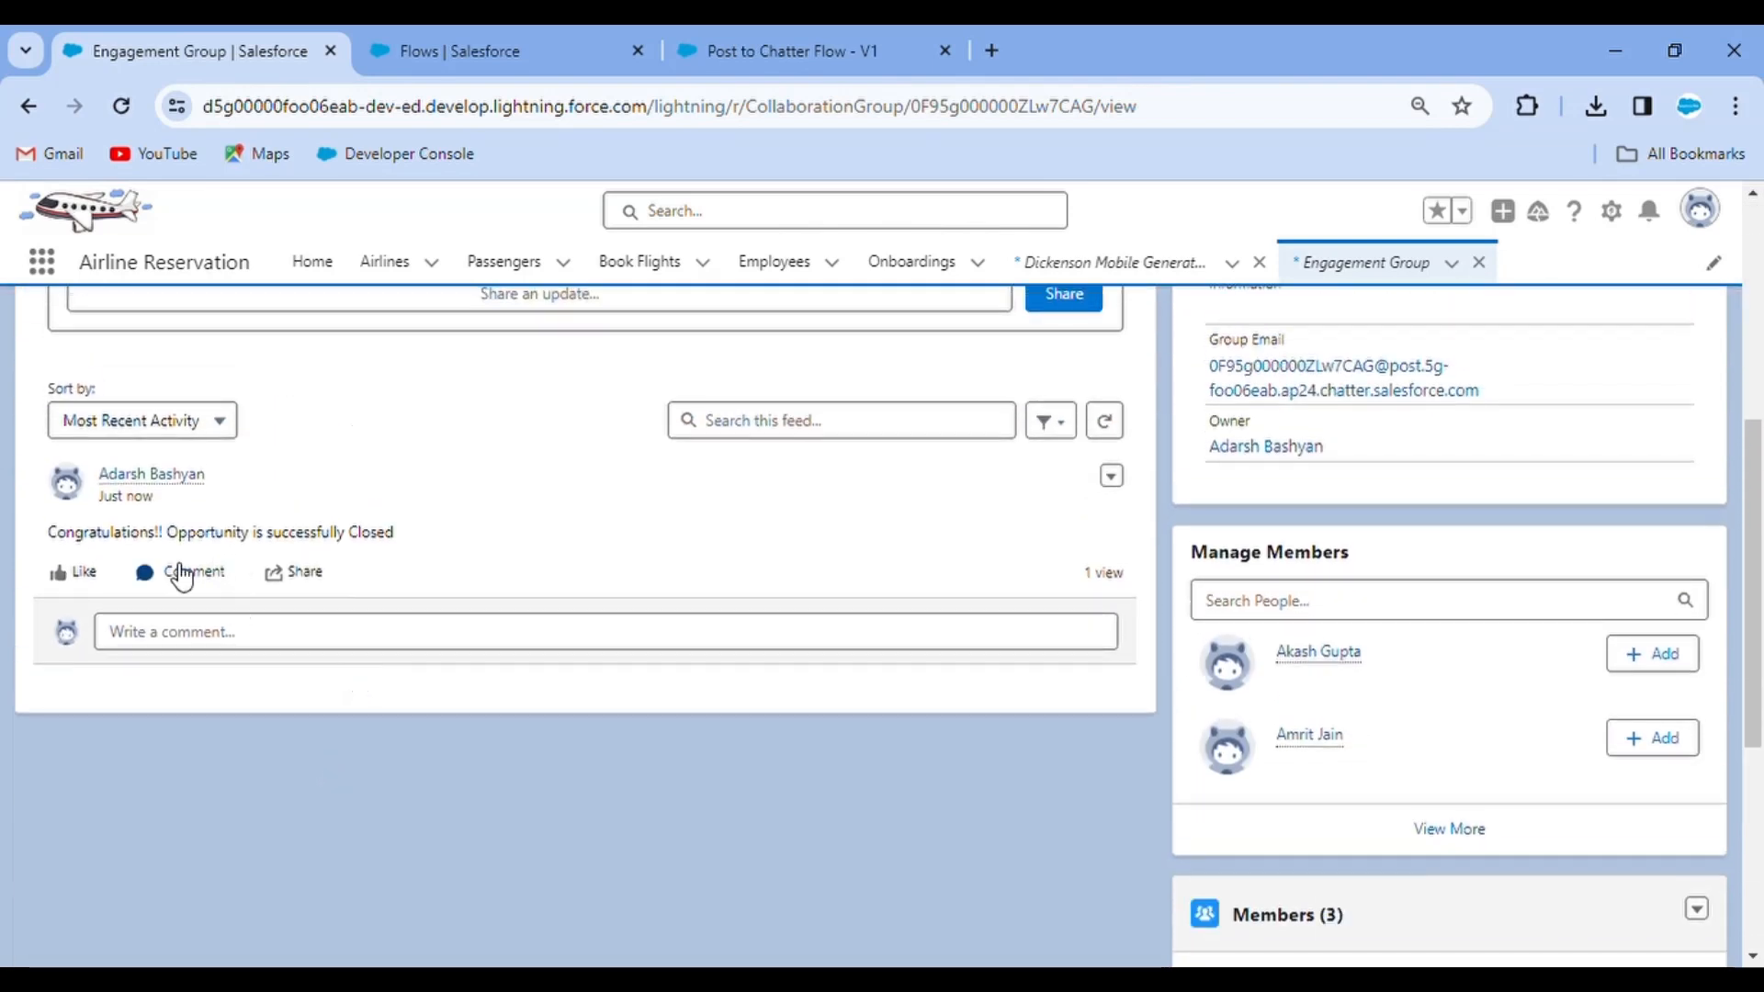
# Step: Try mentioning a user whose name starts with "am" in a comment on the congratulations post, and clear the draft
pyautogui.click(183, 576)
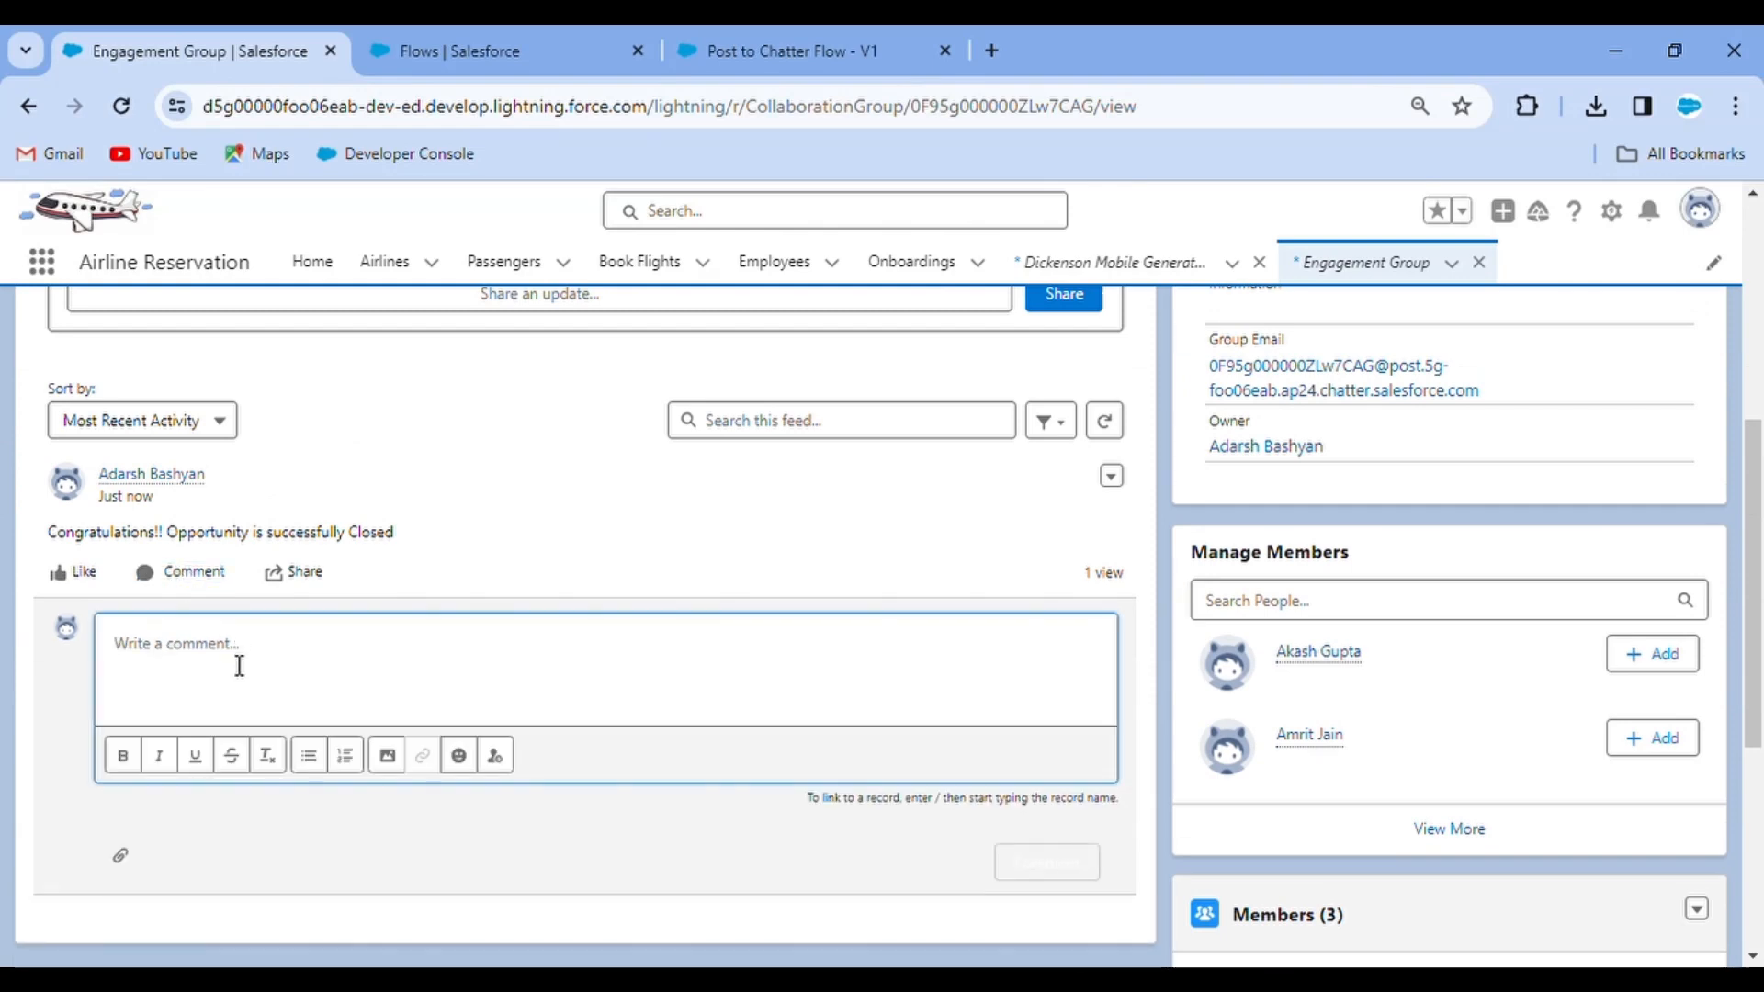
pyautogui.write('@')
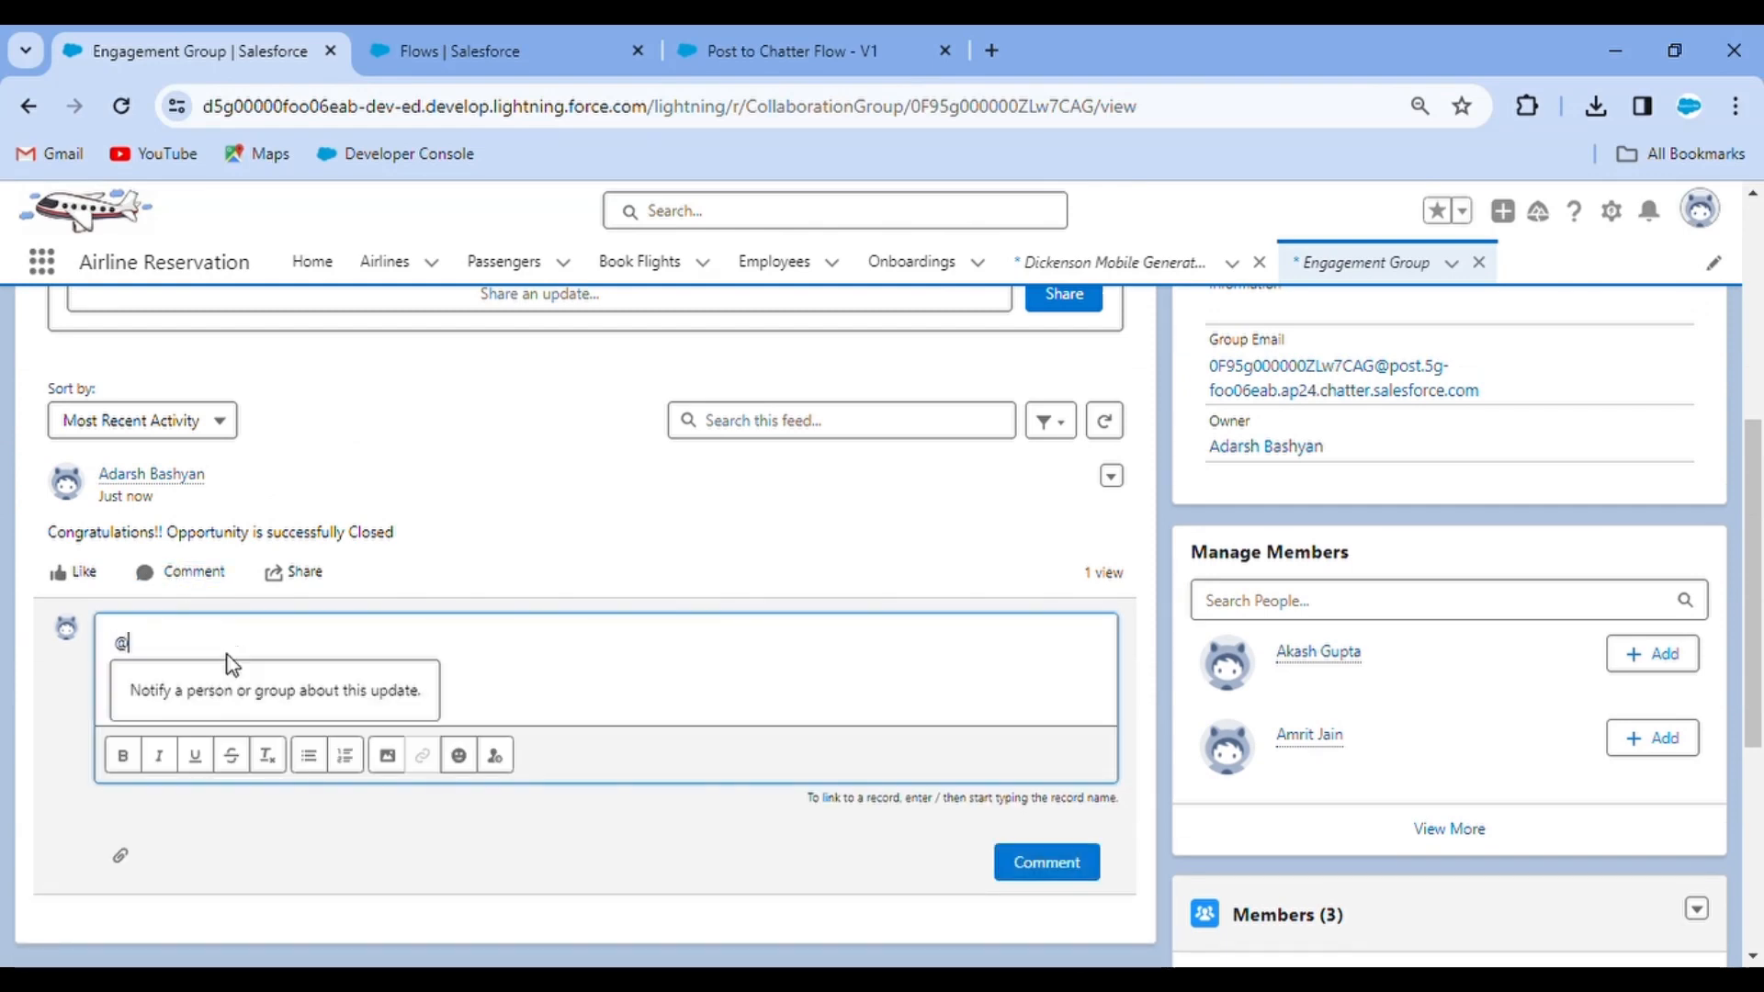
pyautogui.write('am')
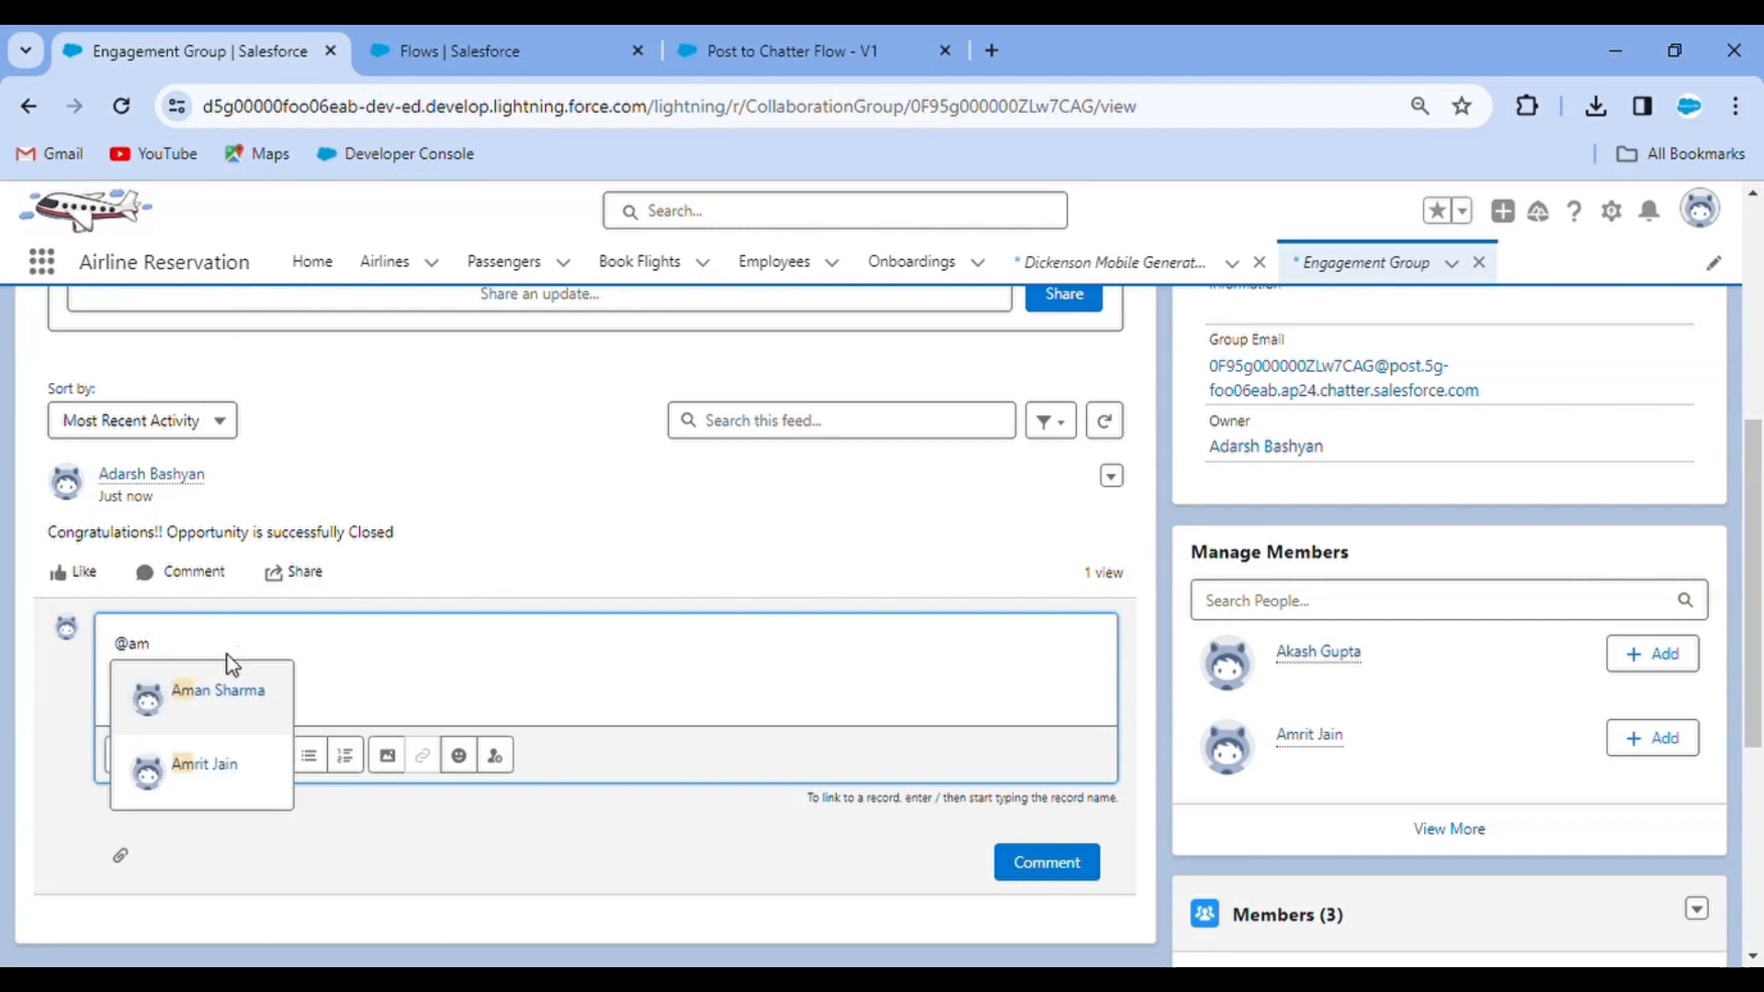
pyautogui.click(241, 712)
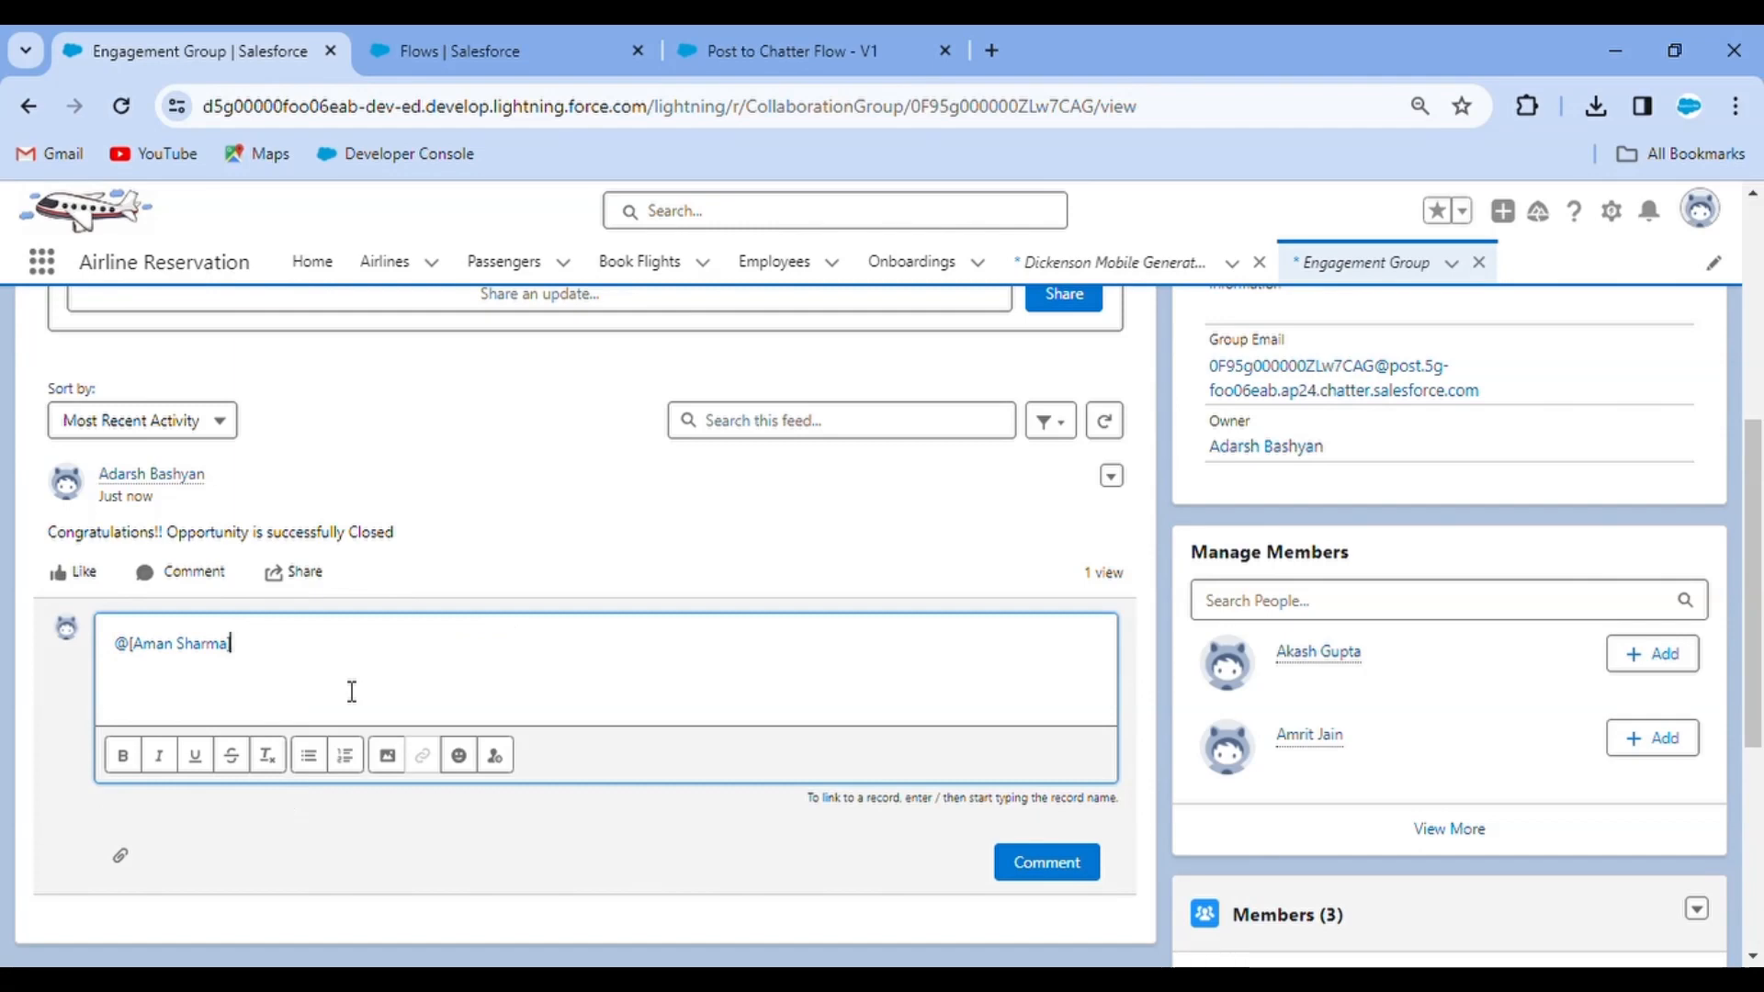
pyautogui.press('BackSpace')
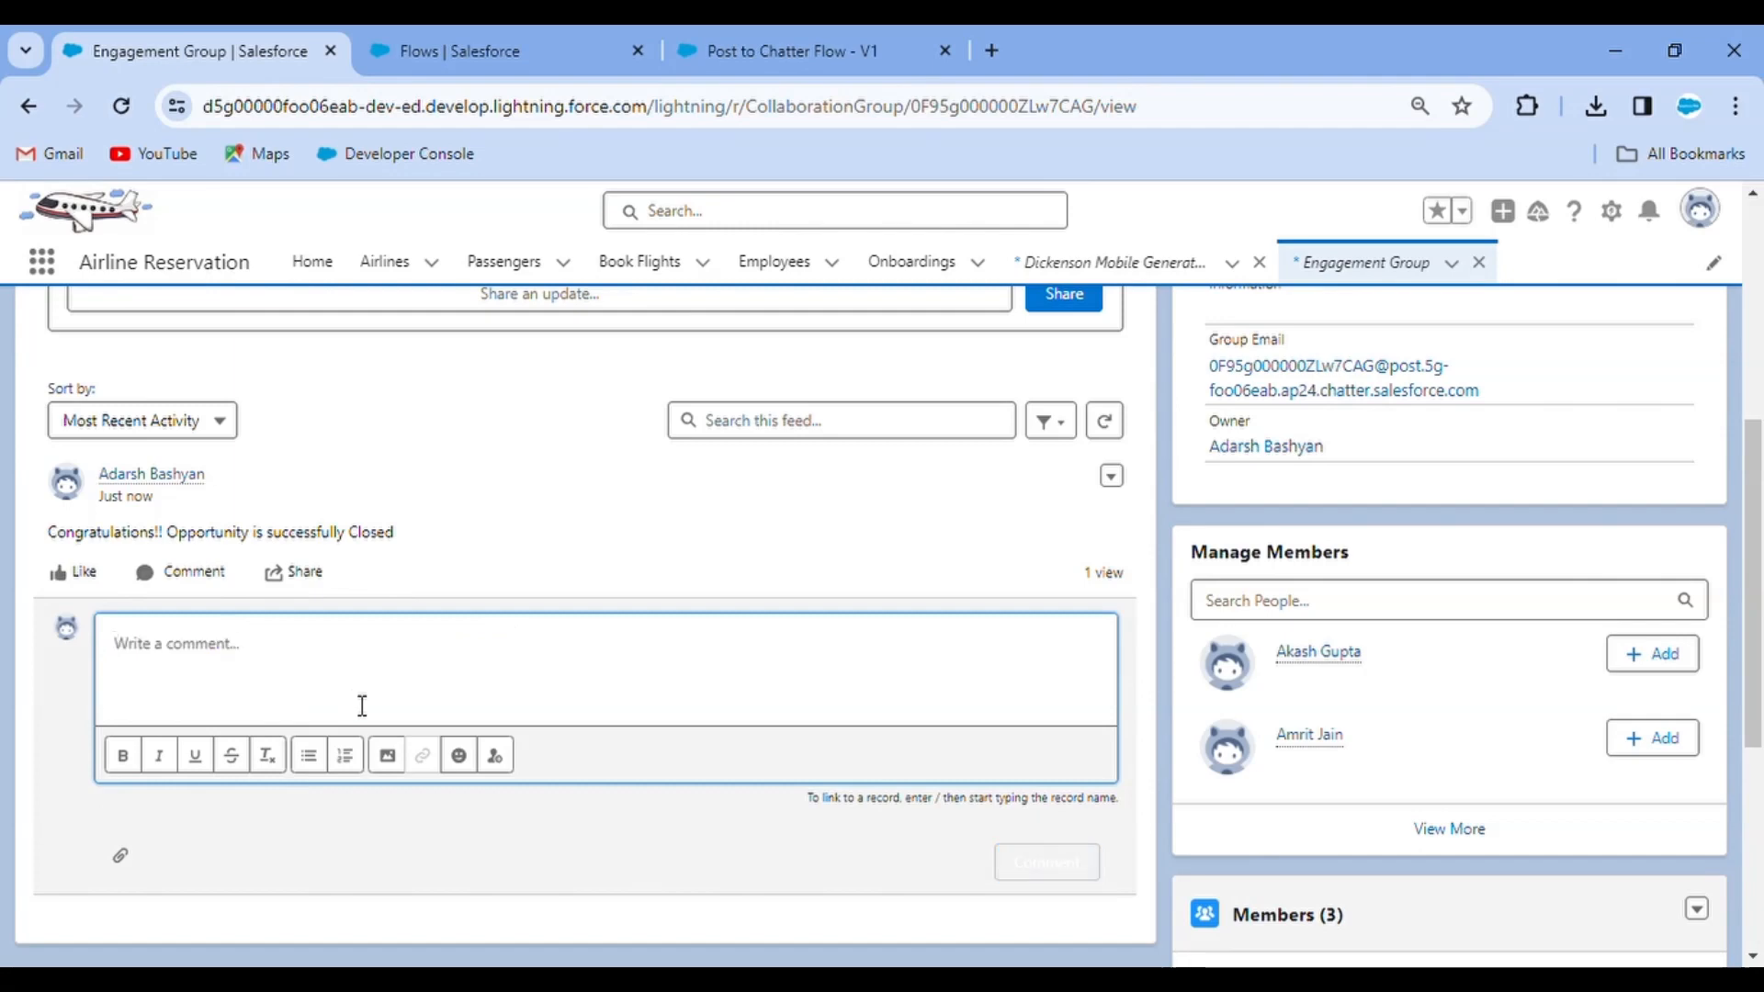
pyautogui.click(645, 532)
pyautogui.scroll(6, 387, 697)
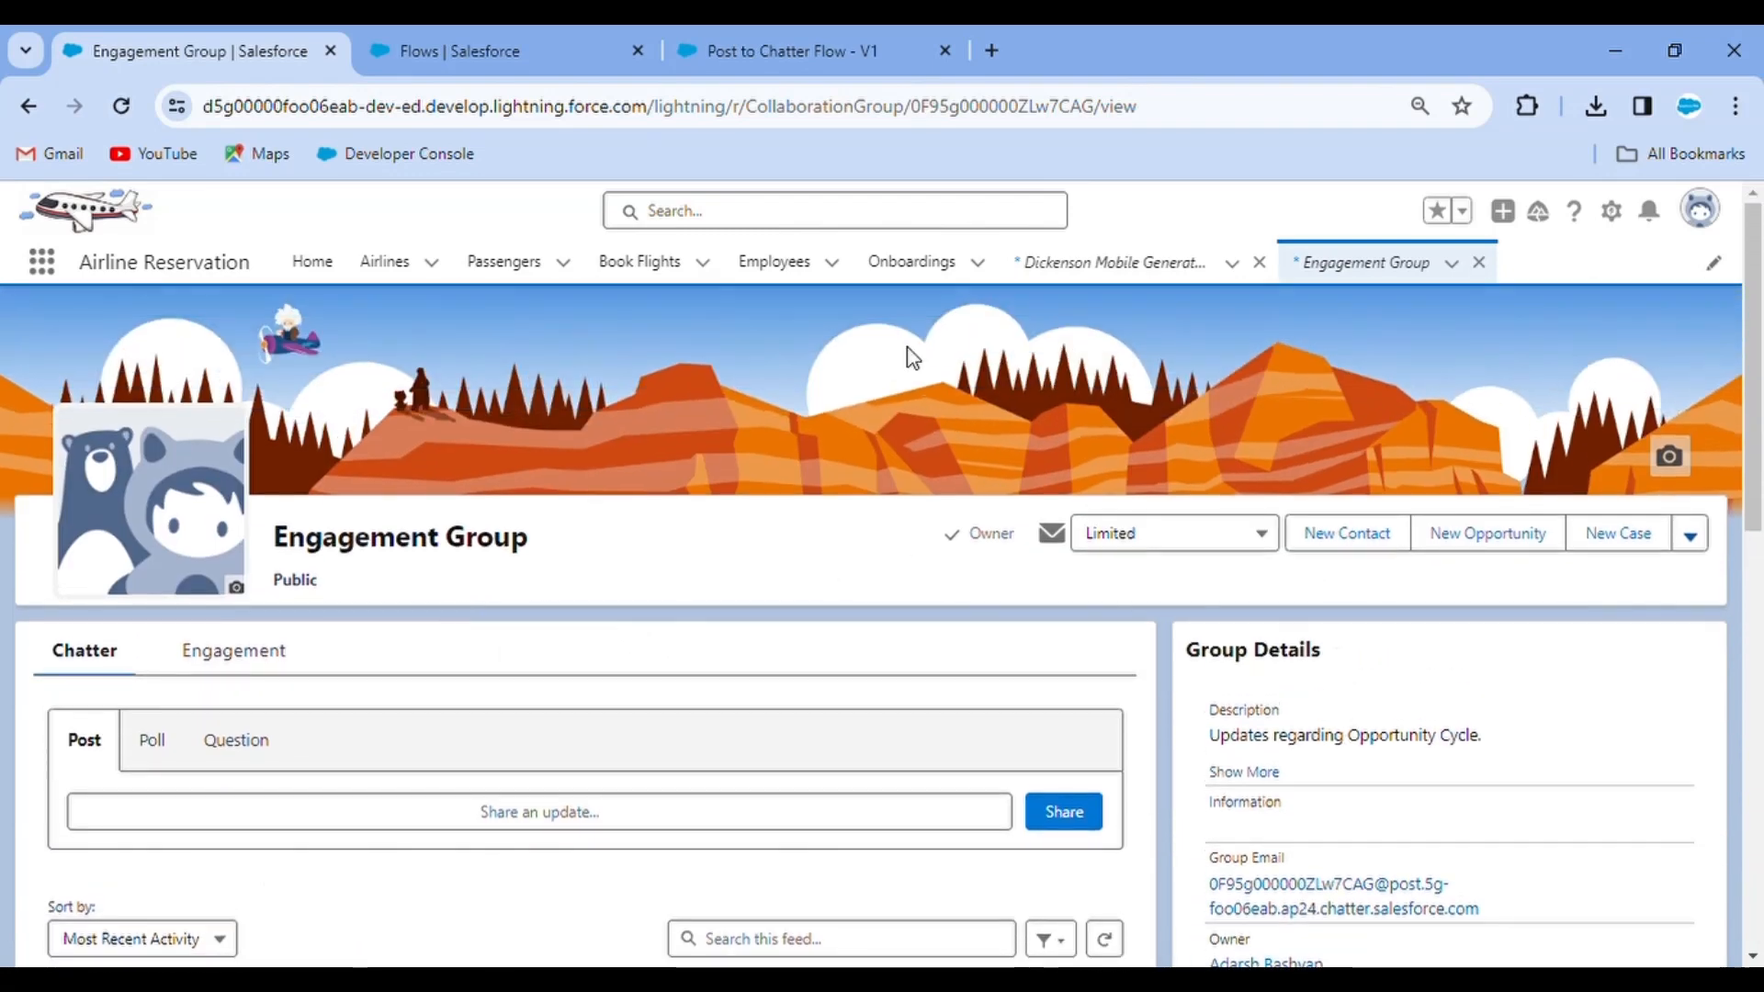
pyautogui.click(520, 37)
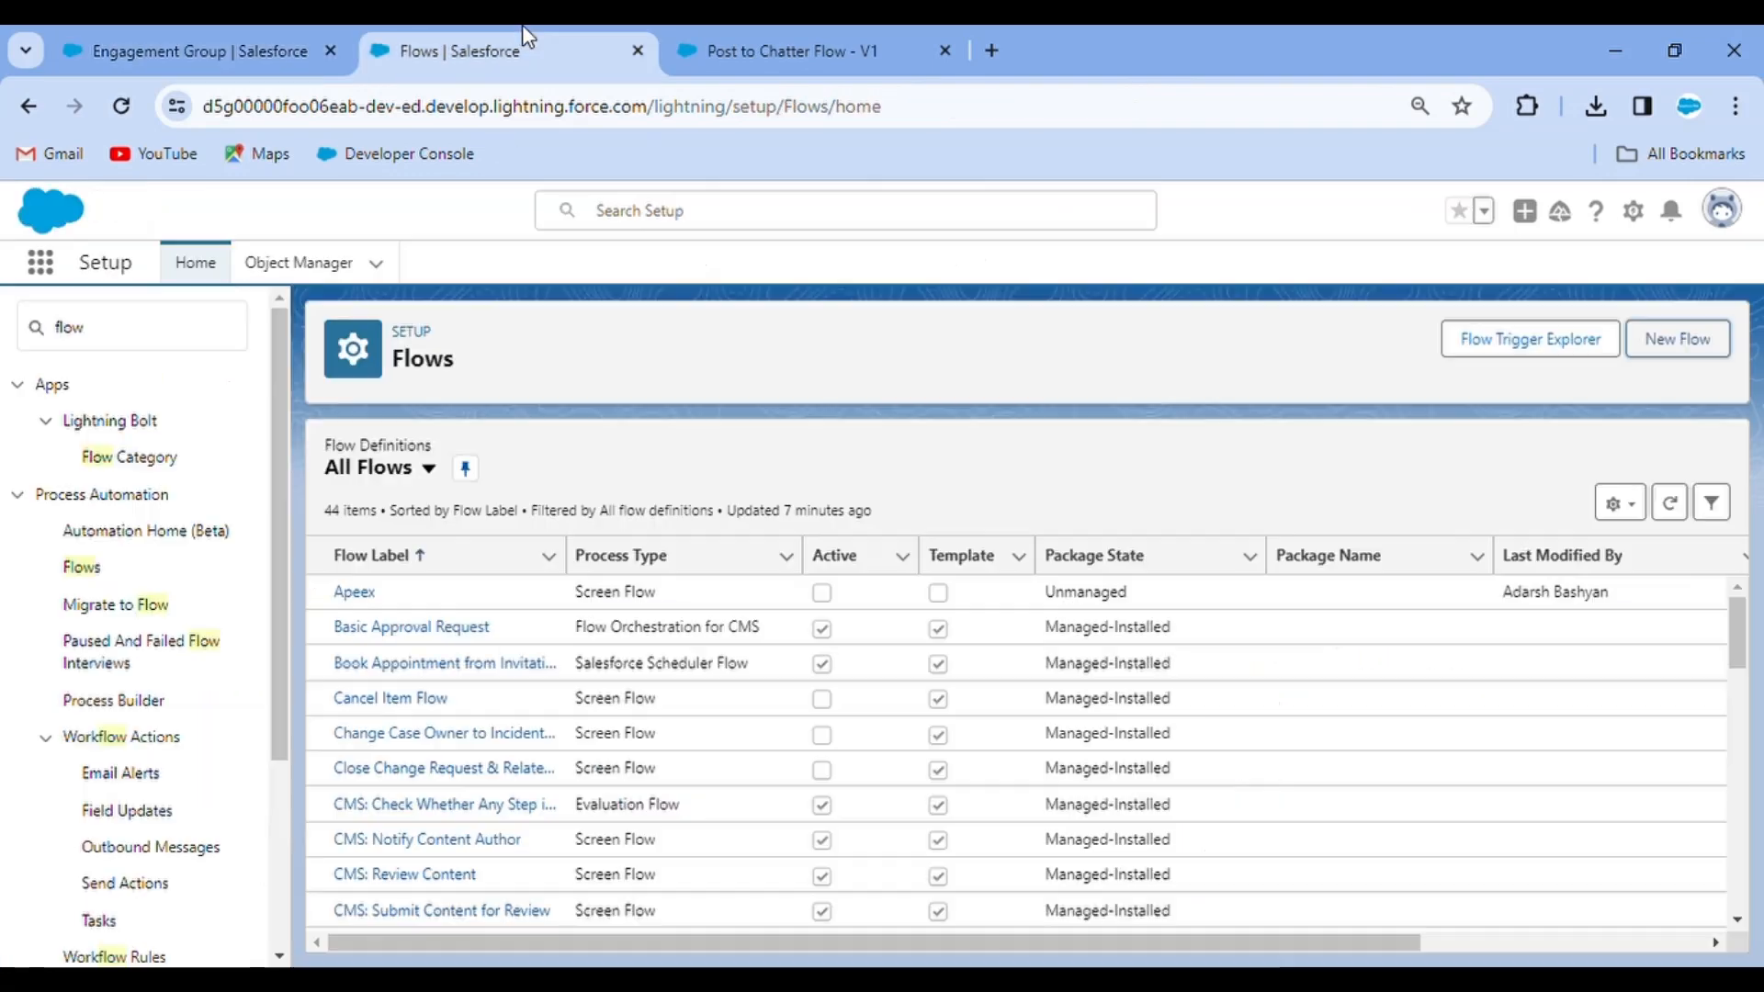
pyautogui.click(775, 37)
pyautogui.click(498, 40)
pyautogui.click(275, 44)
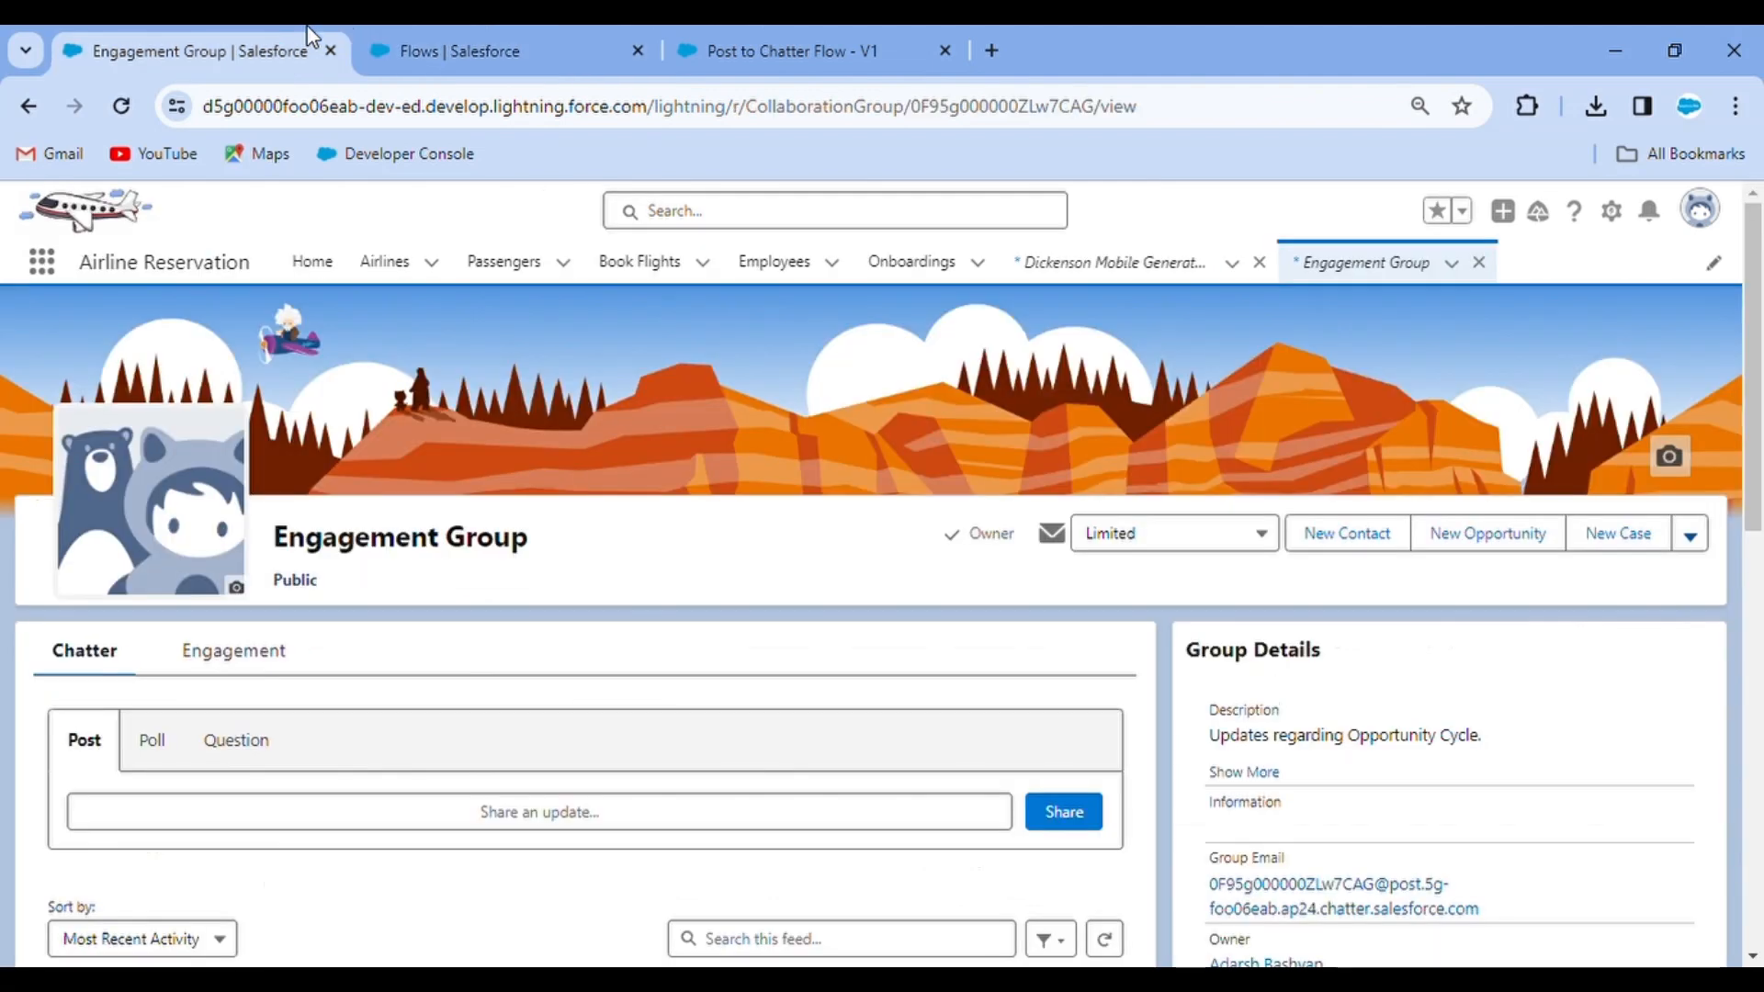
pyautogui.click(460, 41)
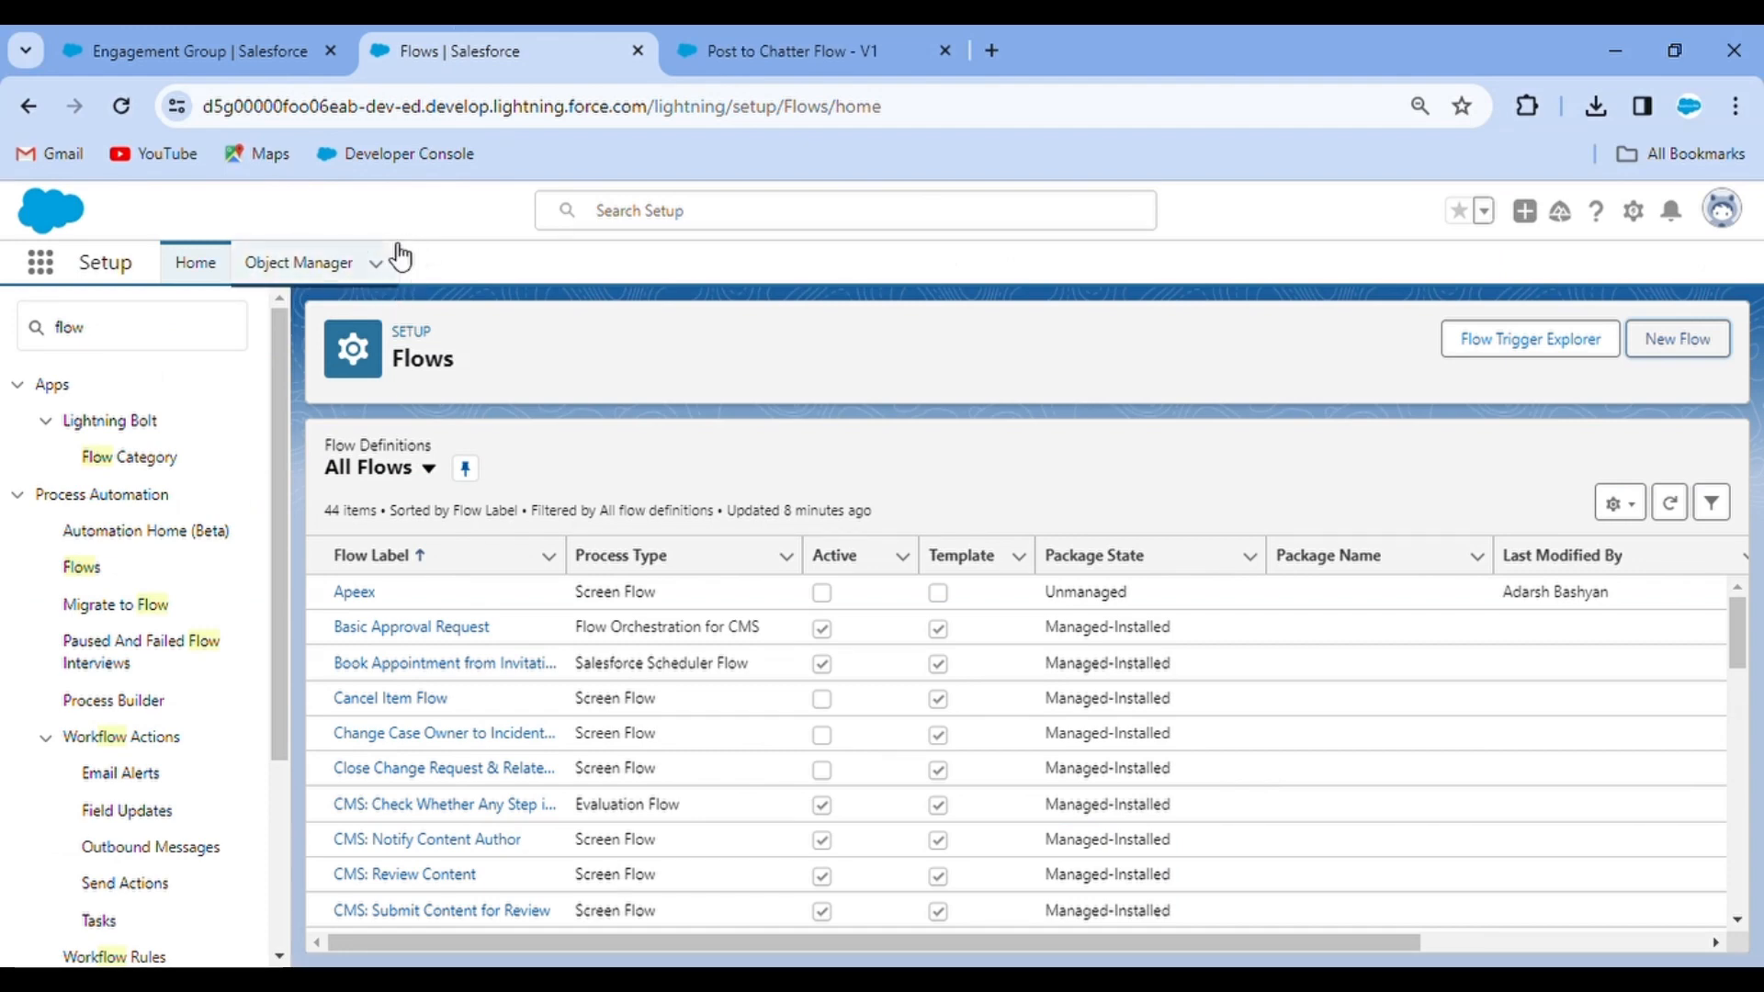
pyautogui.click(222, 37)
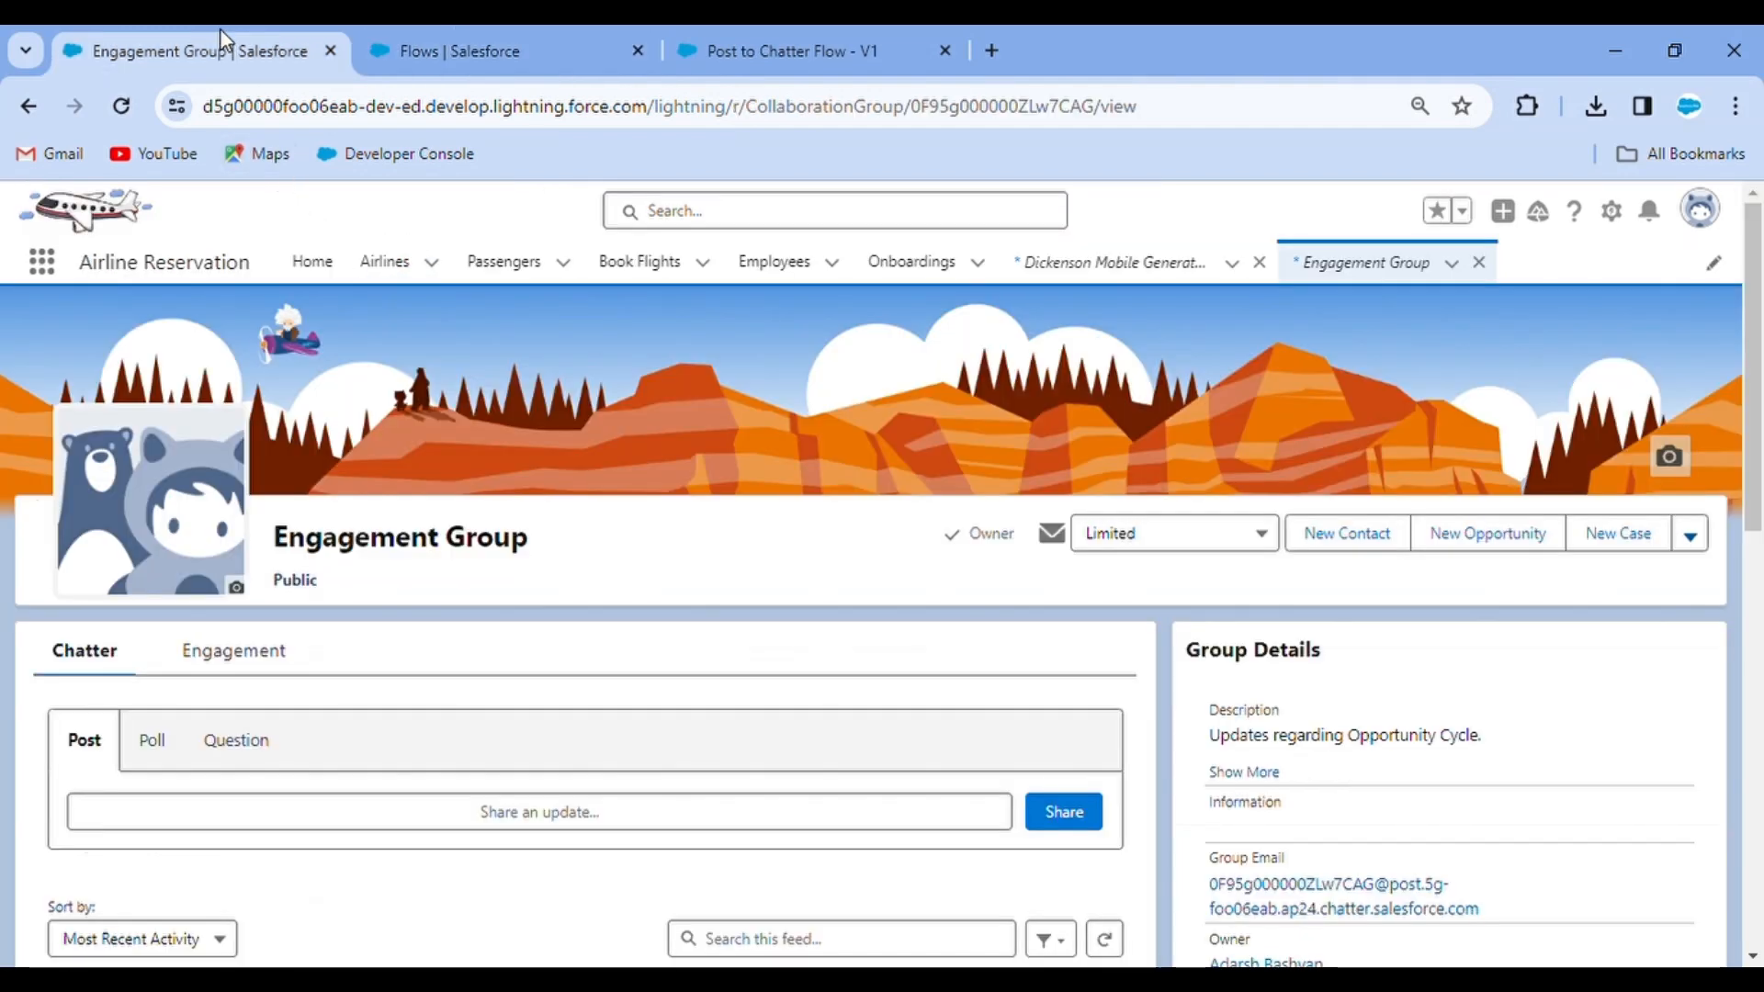